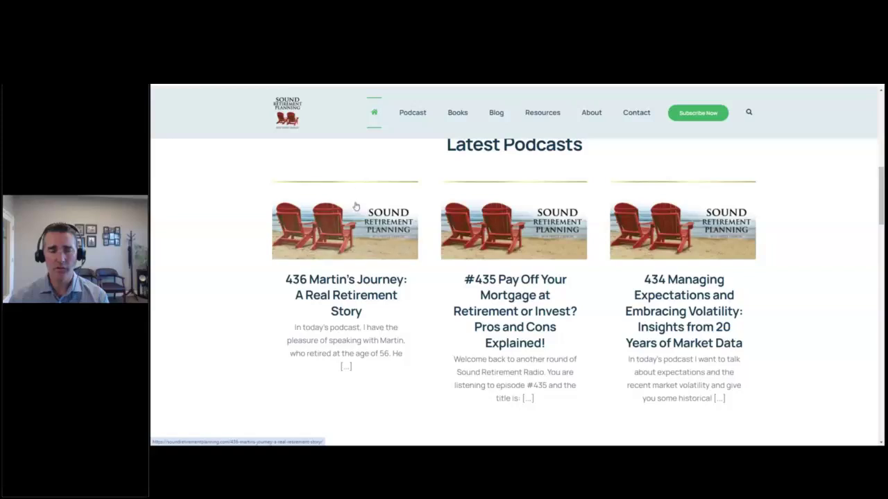
Leave the podcast homepage and switch to the Retirement Budget Calculator.
{"action": "scroll", "coordinate": [400, 212], "scroll_direction": "up", "scroll_amount": 7}
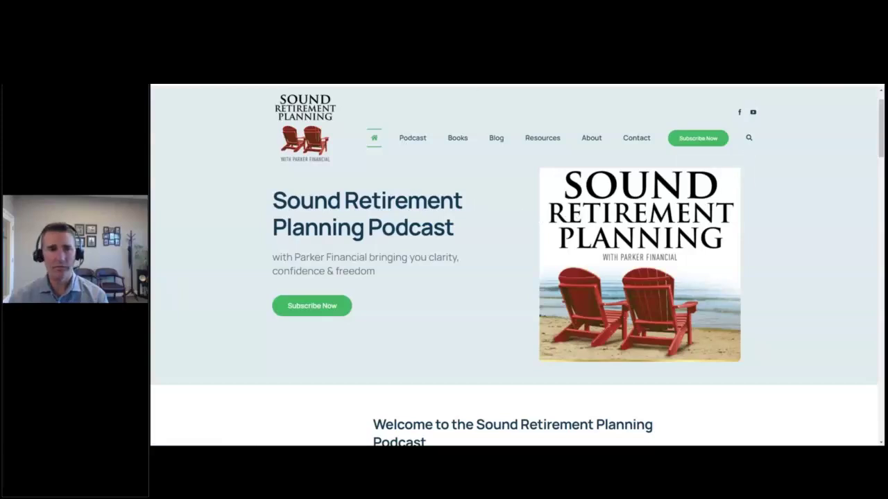
{"action": "left_click", "coordinate": [302, 78]}
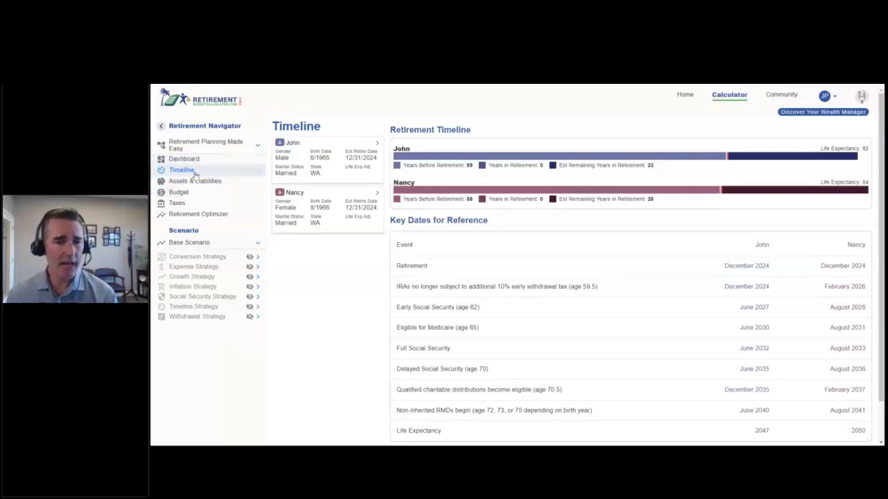
Open the first spouse's personal details to check the Life Expectancy Adjustment option, and save the record with that field left blank.
{"action": "left_click", "coordinate": [378, 144]}
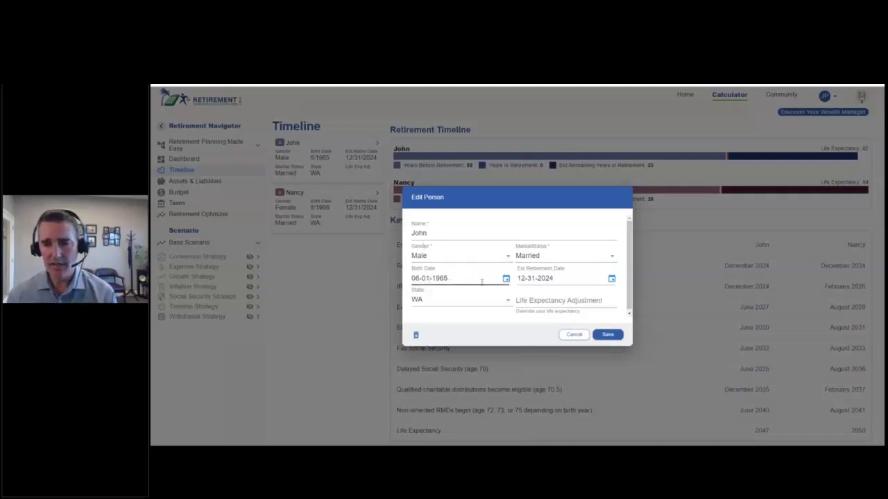
{"action": "left_click", "coordinate": [552, 300]}
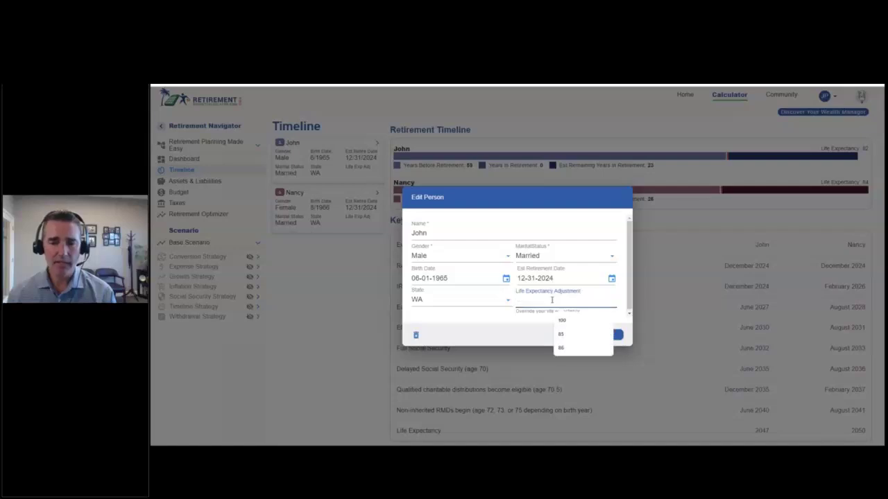
{"action": "left_click", "coordinate": [510, 322]}
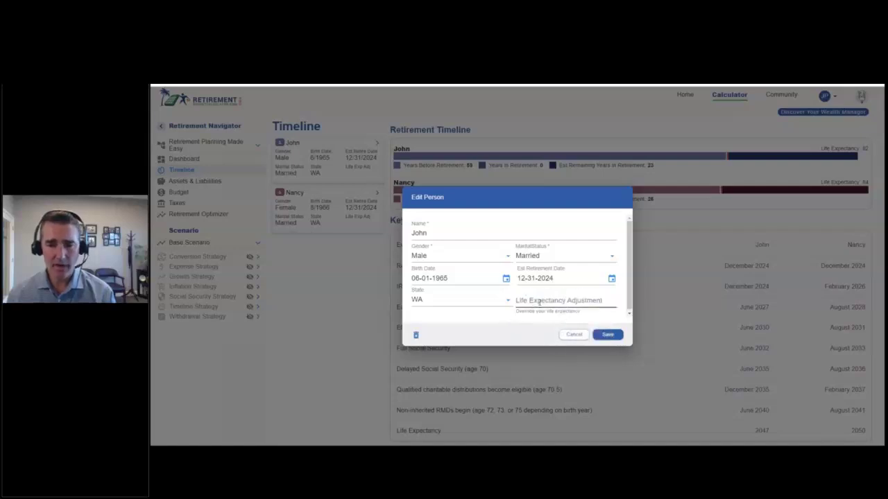
{"action": "left_click", "coordinate": [605, 336]}
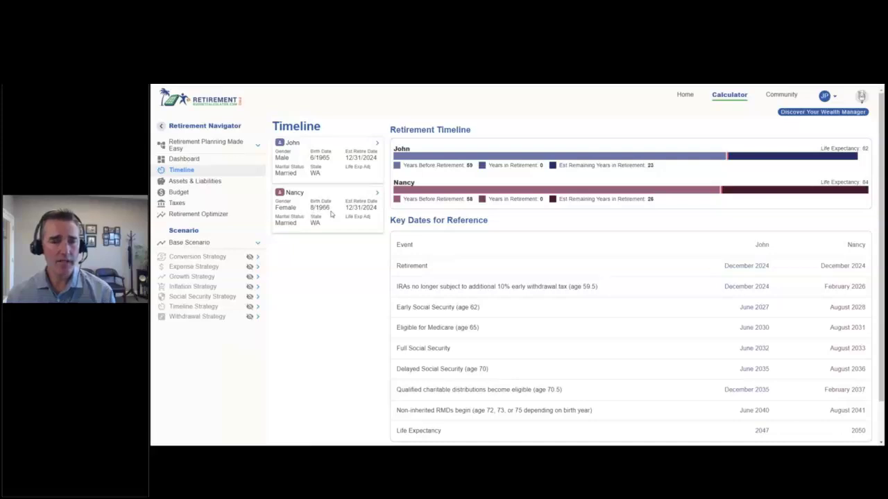
Examine both spouses' retirement dates and states, plus their years before retirement, estimated remaining years and life expectancies on the Timeline.
{"action": "left_click_drag", "start_coordinate": [375, 207], "coordinate": [345, 207]}
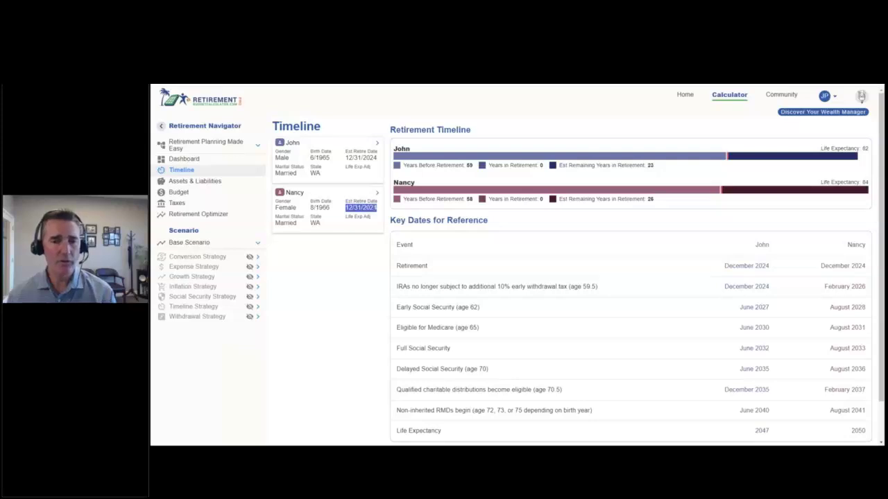
{"action": "left_click_drag", "start_coordinate": [323, 174], "coordinate": [310, 174]}
{"action": "double_click", "coordinate": [314, 223]}
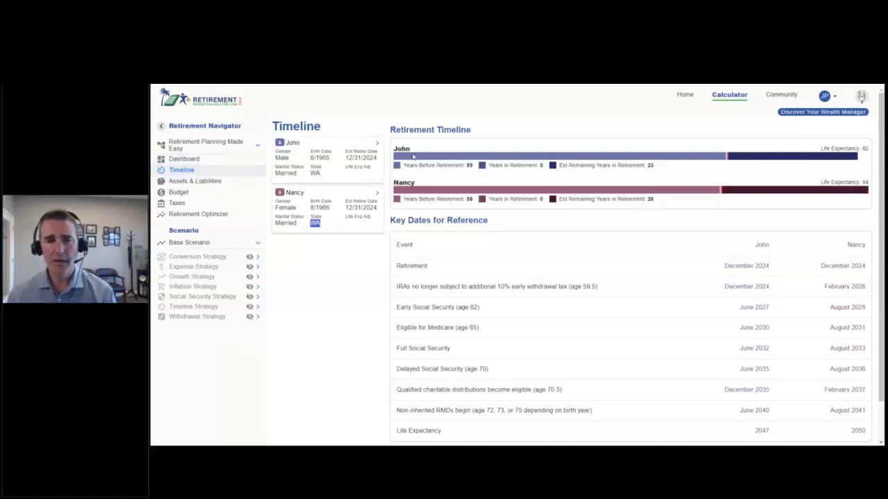
{"action": "left_click_drag", "start_coordinate": [445, 165], "coordinate": [473, 167]}
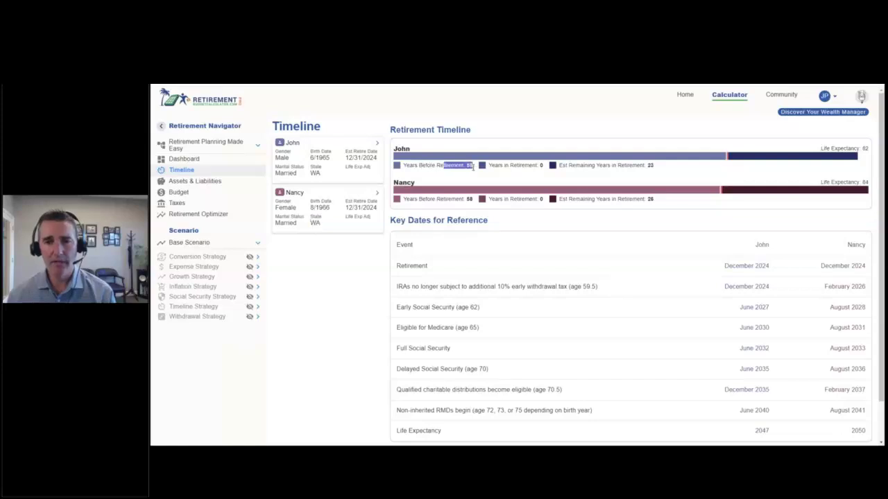
{"action": "left_click_drag", "start_coordinate": [462, 199], "coordinate": [474, 200]}
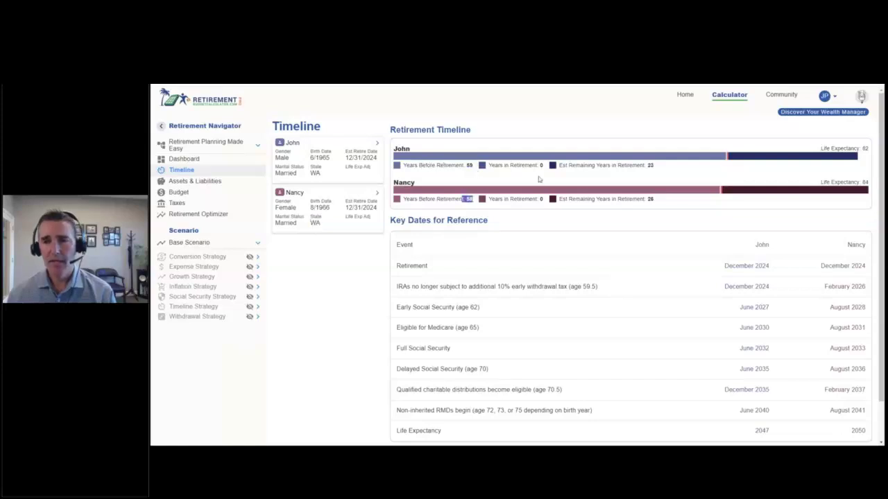
{"action": "left_click_drag", "start_coordinate": [595, 165], "coordinate": [654, 165]}
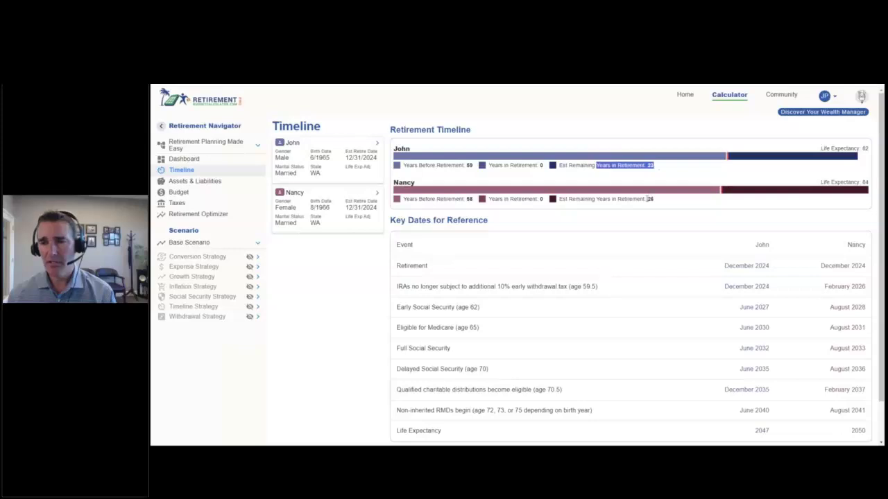
{"action": "left_click_drag", "start_coordinate": [643, 200], "coordinate": [654, 199]}
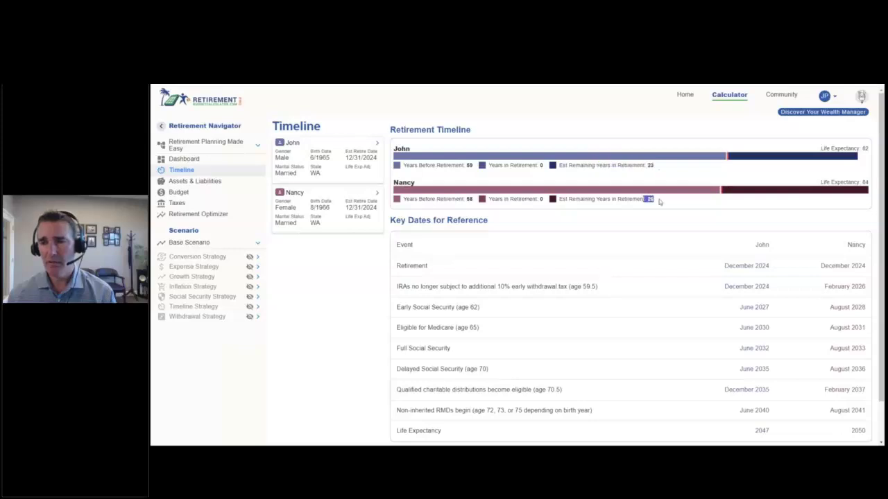
{"action": "triple_click", "coordinate": [844, 149]}
{"action": "triple_click", "coordinate": [846, 182]}
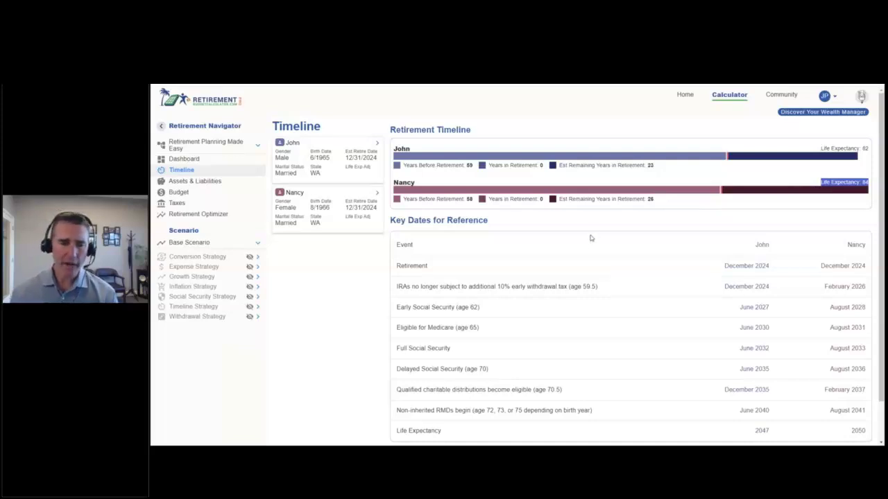
Review the Key Dates for Reference for retirement and for the end of the IRA early withdrawal tax for both spouses.
{"action": "scroll", "coordinate": [592, 237], "scroll_direction": "down", "scroll_amount": 1}
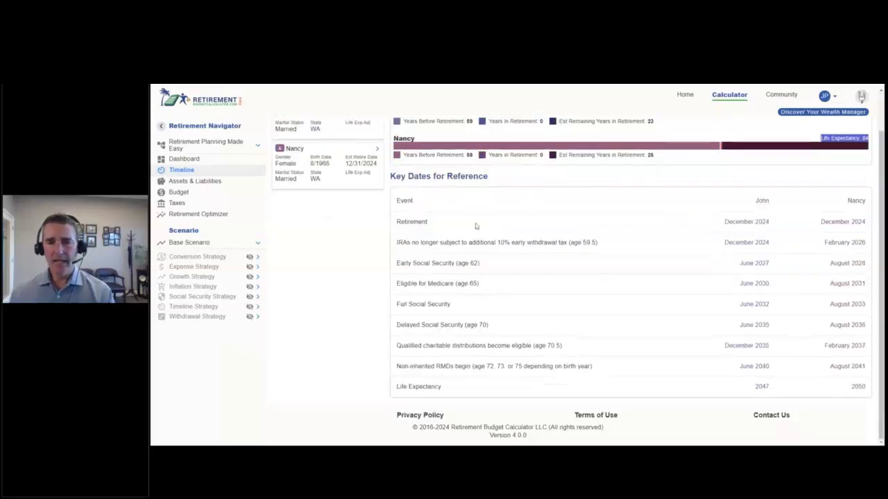
{"action": "double_click", "coordinate": [405, 200]}
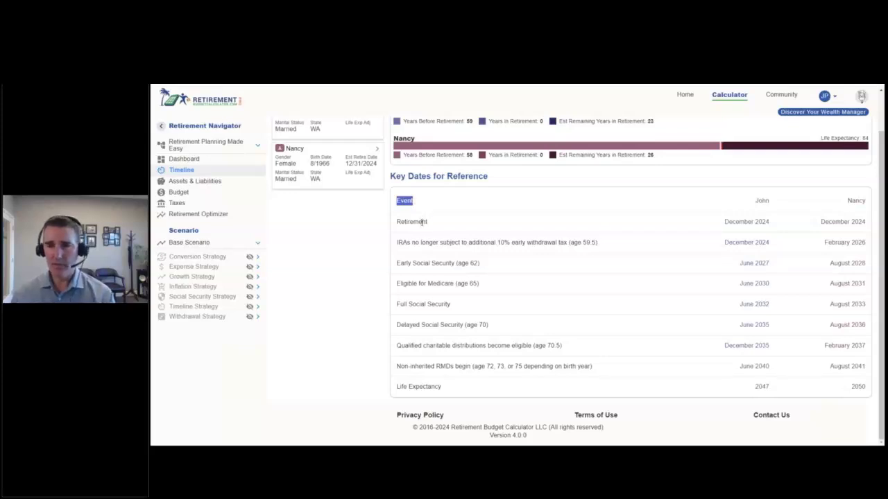
{"action": "double_click", "coordinate": [422, 222]}
{"action": "triple_click", "coordinate": [433, 243]}
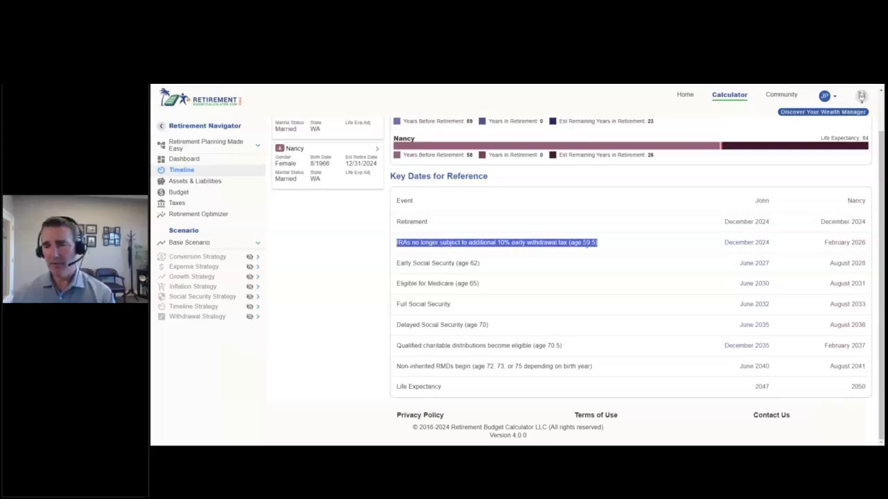
{"action": "left_click_drag", "start_coordinate": [724, 243], "coordinate": [768, 243]}
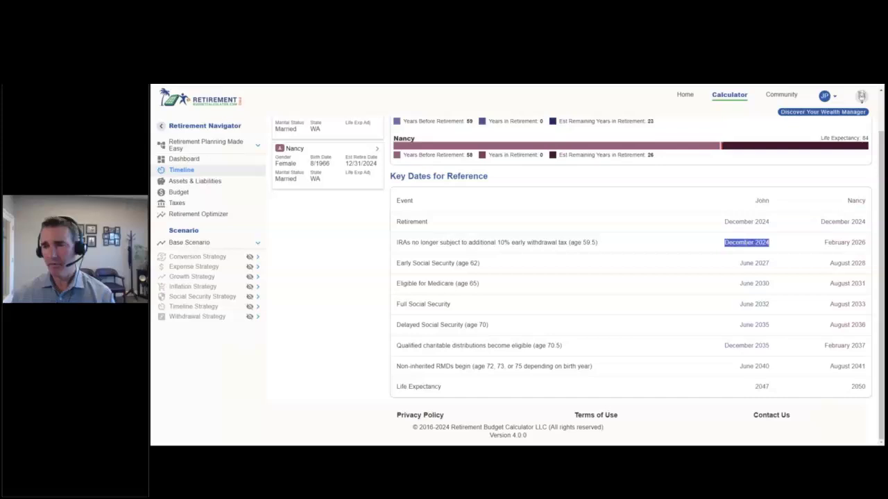
{"action": "triple_click", "coordinate": [847, 243]}
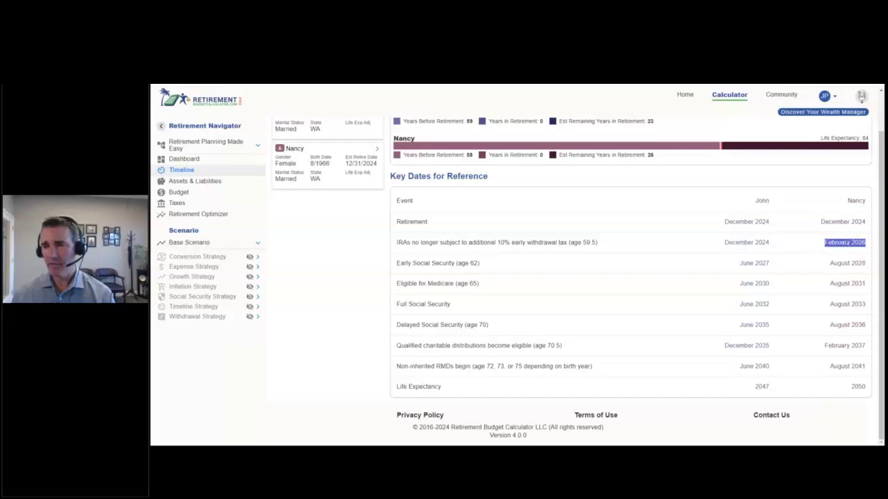
Examine both spouses' dates for early, full and delayed Social Security and for Medicare eligibility in the key dates table.
{"action": "triple_click", "coordinate": [435, 264]}
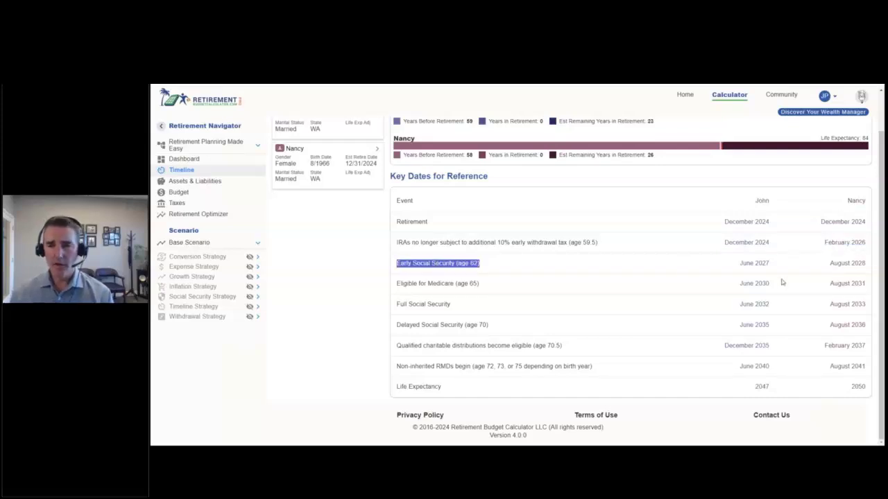
{"action": "triple_click", "coordinate": [755, 263]}
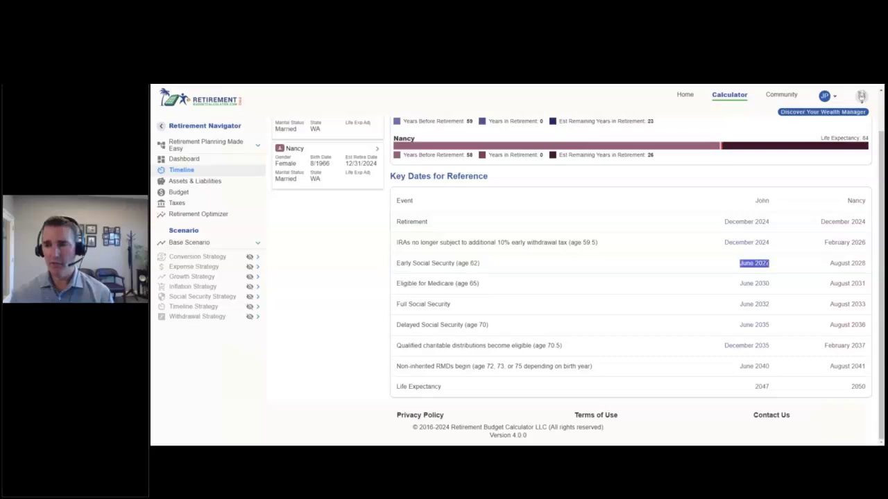
{"action": "triple_click", "coordinate": [847, 264]}
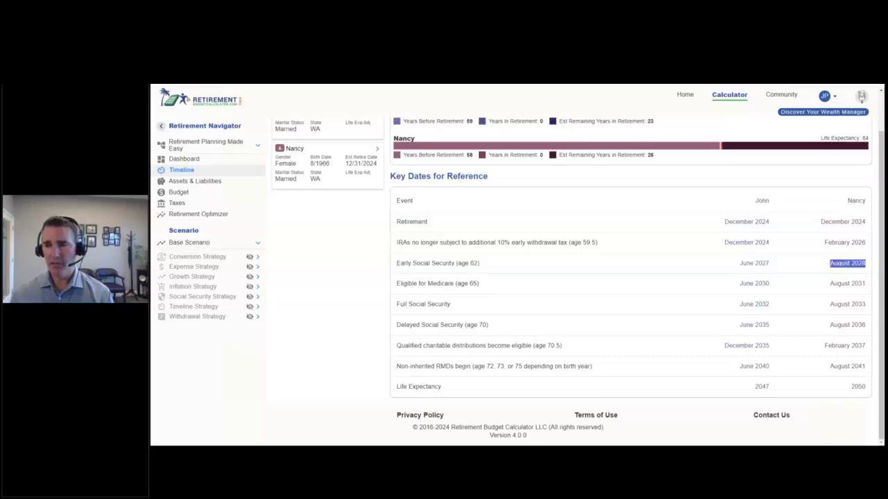
{"action": "double_click", "coordinate": [759, 282]}
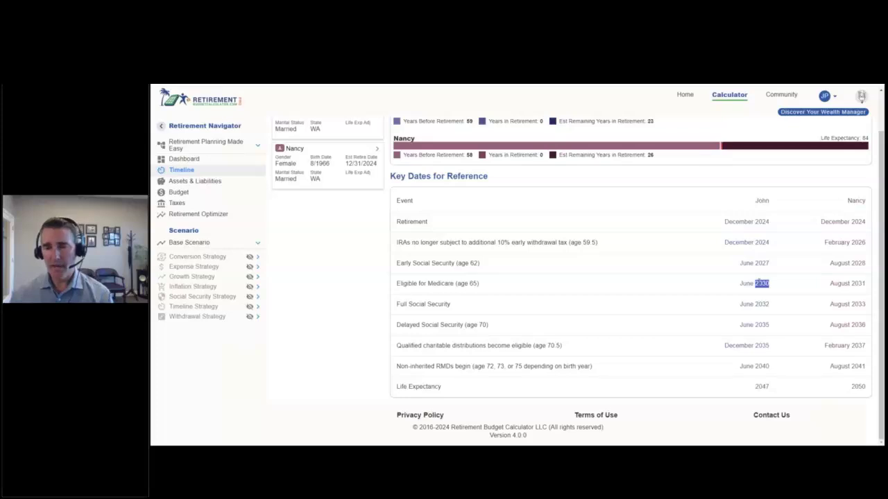
{"action": "double_click", "coordinate": [852, 283]}
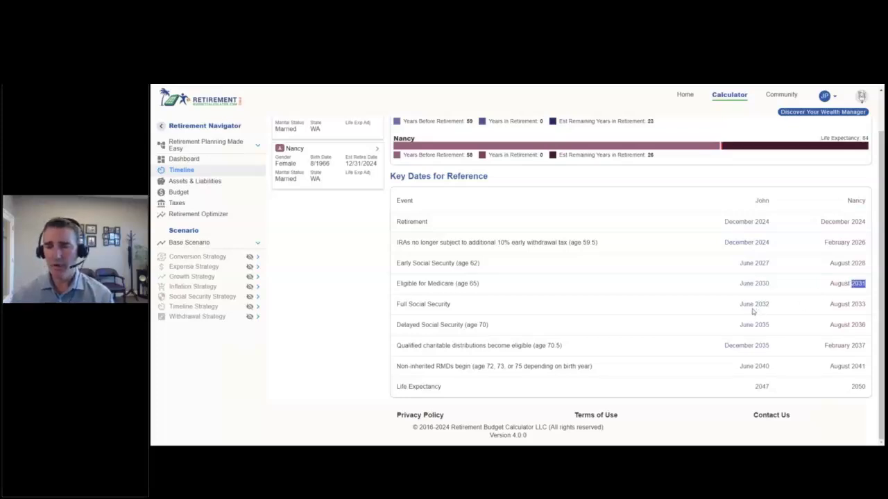
{"action": "left_click_drag", "start_coordinate": [739, 304], "coordinate": [768, 304]}
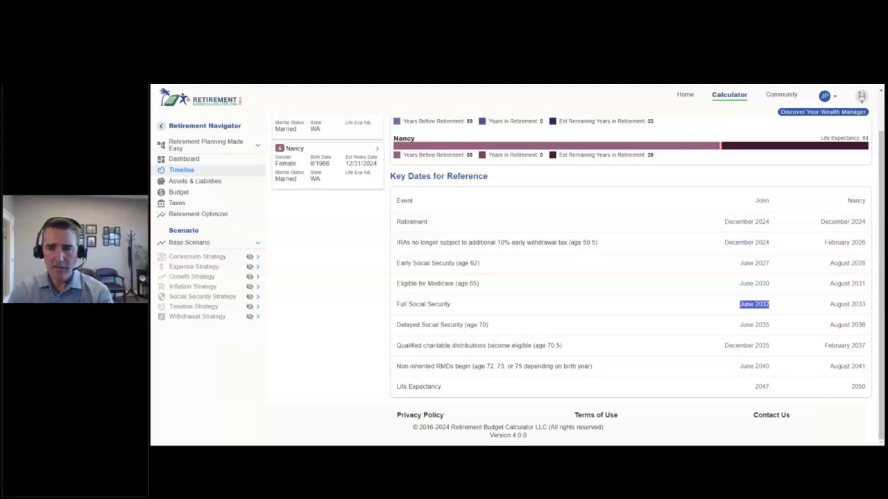
{"action": "left_click_drag", "start_coordinate": [871, 308], "coordinate": [828, 305]}
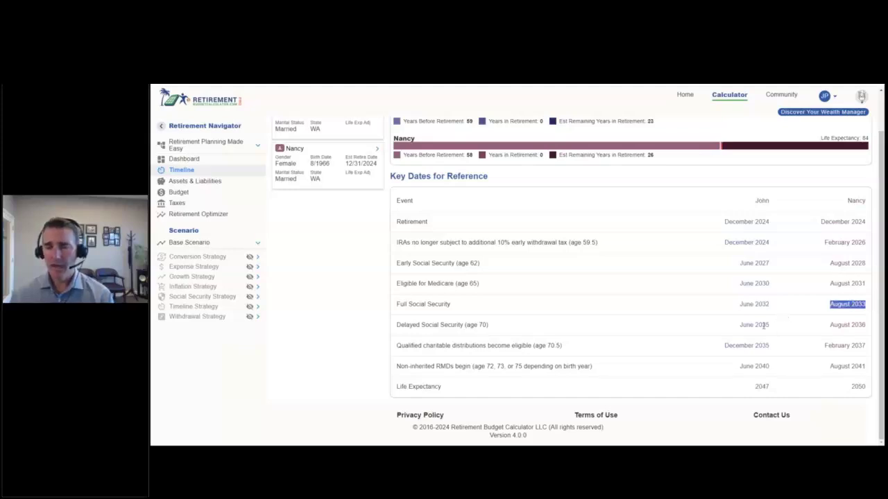
{"action": "left_click_drag", "start_coordinate": [778, 326], "coordinate": [739, 325]}
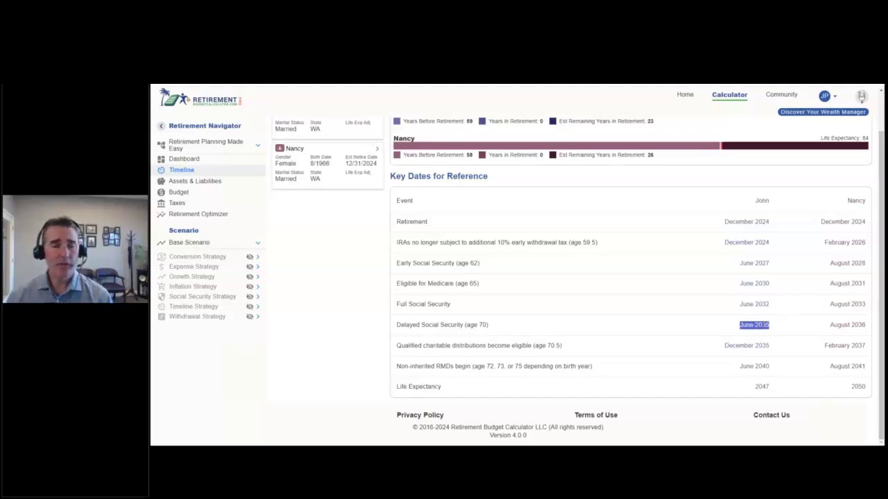
{"action": "left_click", "coordinate": [786, 322]}
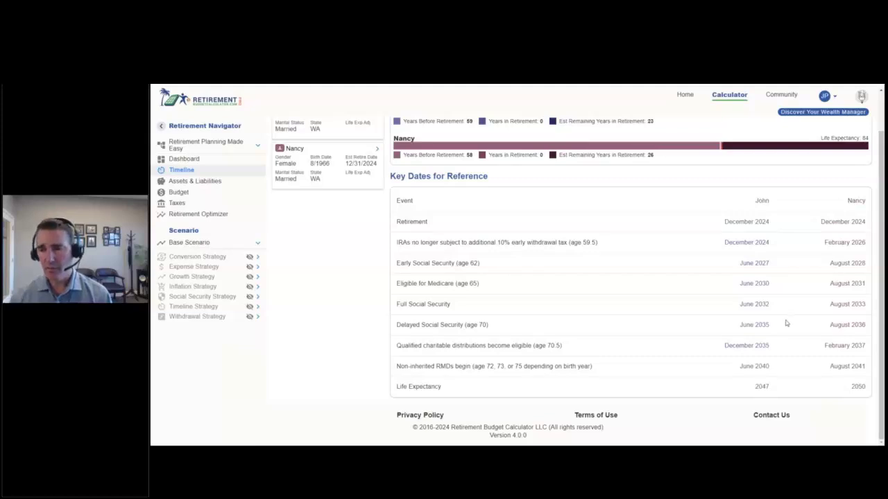
{"action": "triple_click", "coordinate": [851, 323]}
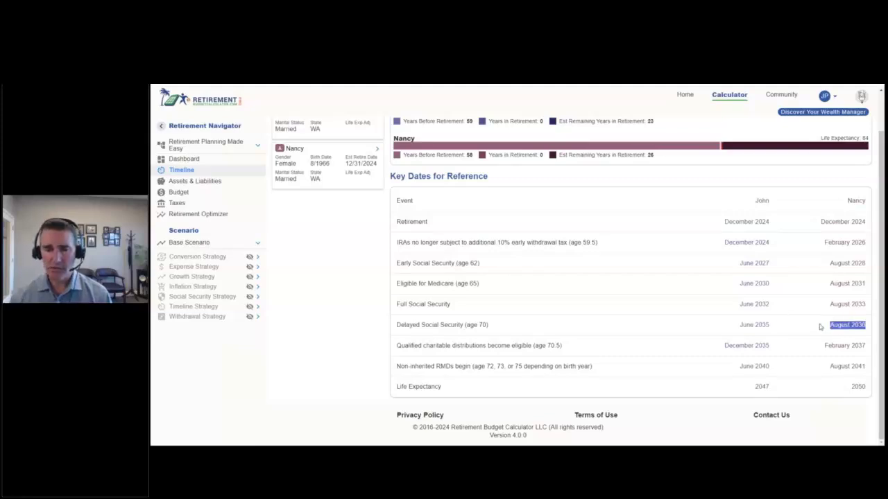
Check the key dates for qualified charitable distributions, non-inherited RMDs and life expectancy.
{"action": "left_click_drag", "start_coordinate": [723, 346], "coordinate": [768, 347]}
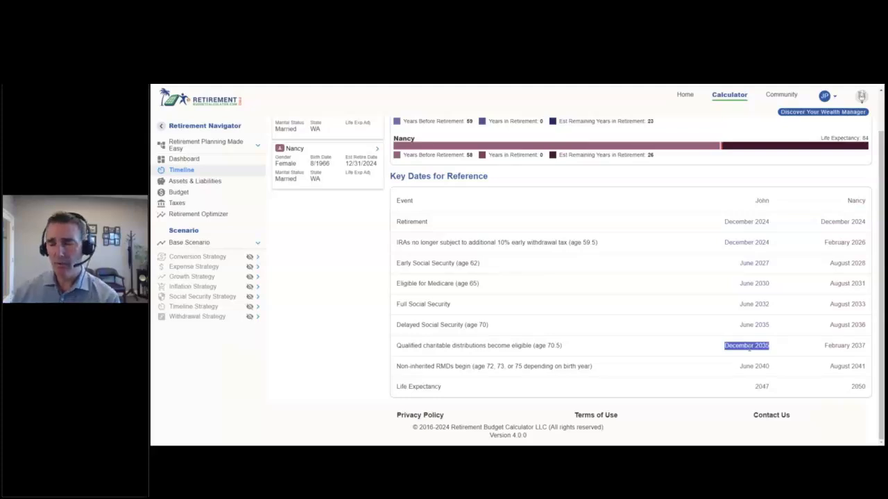
{"action": "left_click_drag", "start_coordinate": [866, 346], "coordinate": [824, 346]}
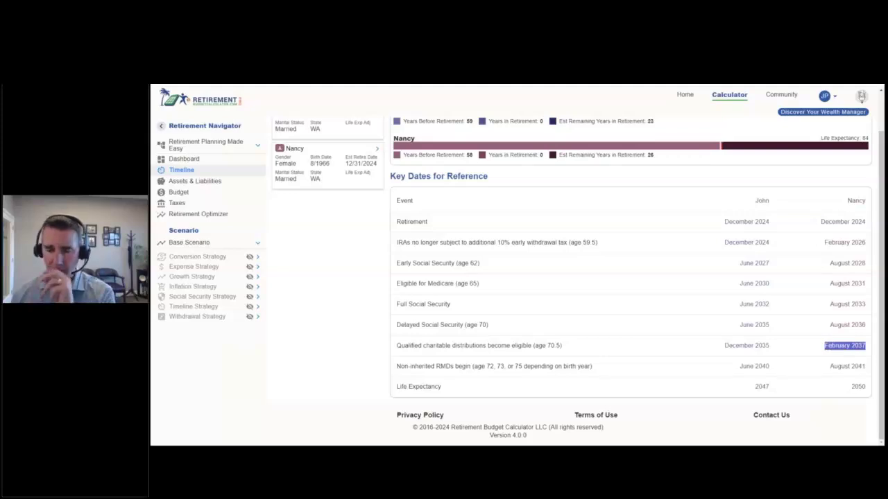
{"action": "left_click_drag", "start_coordinate": [769, 367], "coordinate": [738, 368]}
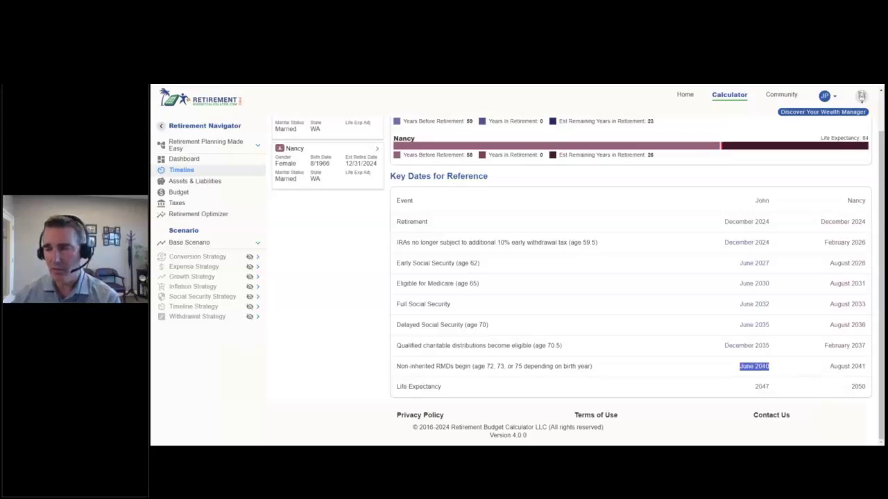
{"action": "double_click", "coordinate": [761, 386]}
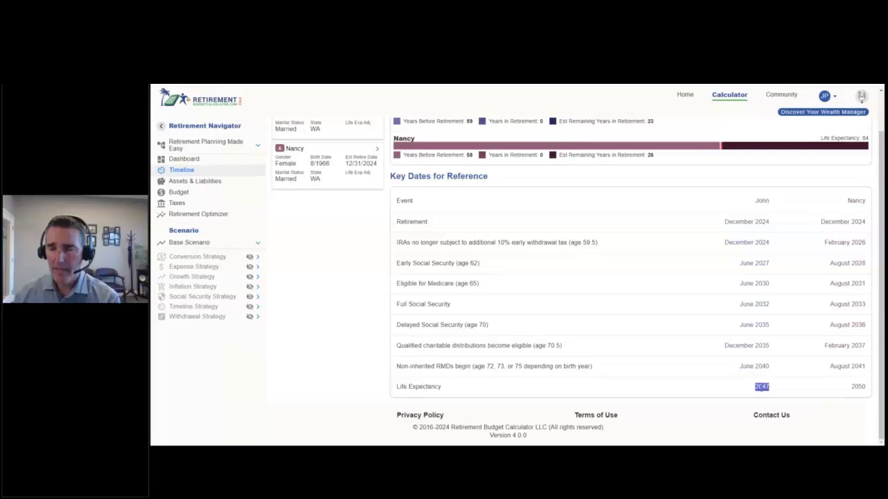
{"action": "double_click", "coordinate": [860, 387]}
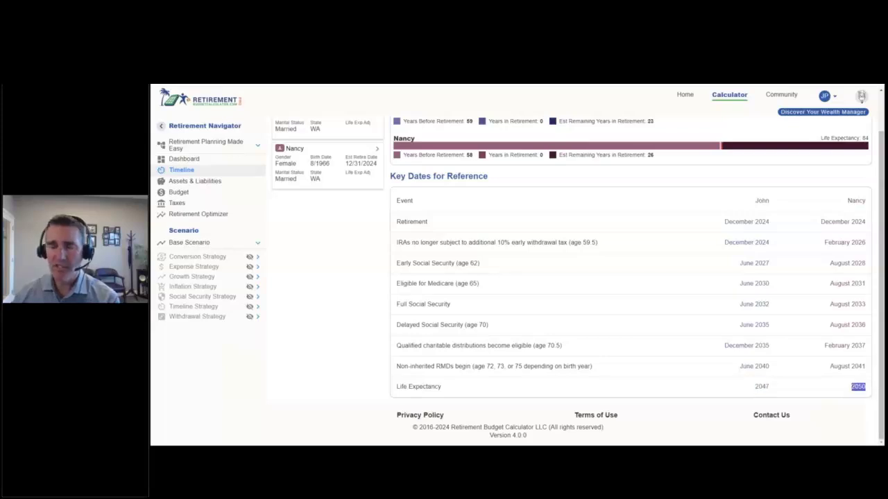
Open Assets & Liabilities and expand Liquid Assets, collapsing the details of the Brokerage, 401k, Traditional IRA and Roth IRA accounts.
{"action": "scroll", "coordinate": [650, 323], "scroll_direction": "up", "scroll_amount": 2}
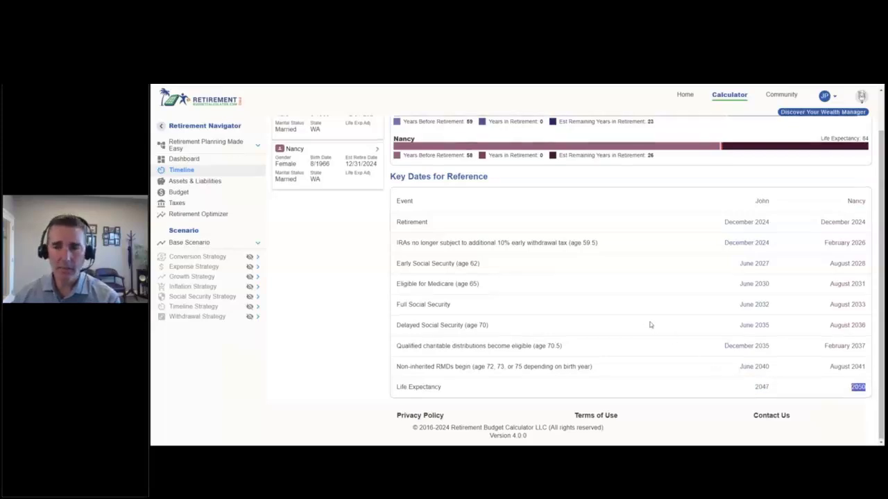
{"action": "left_click", "coordinate": [193, 182]}
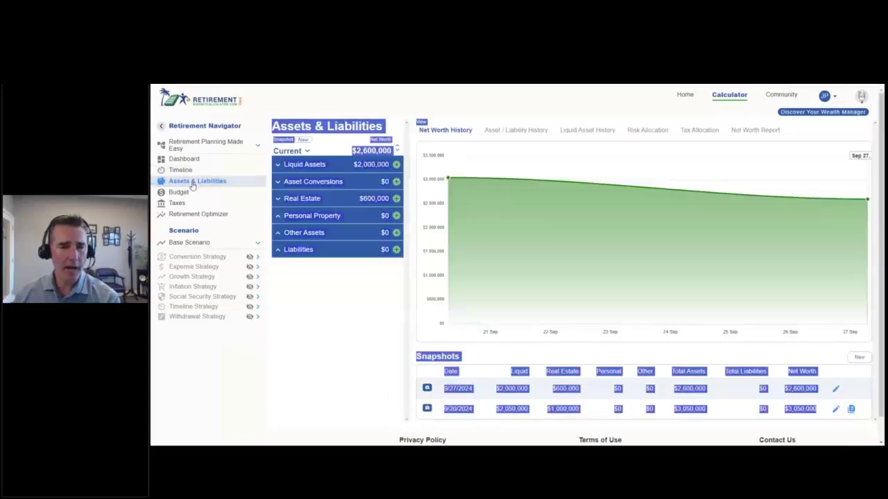
{"action": "left_click", "coordinate": [328, 289]}
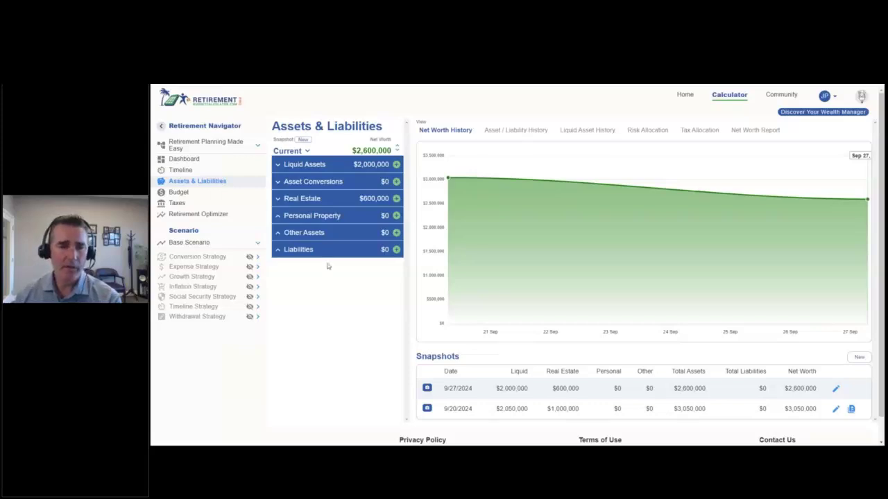
{"action": "left_click", "coordinate": [288, 165]}
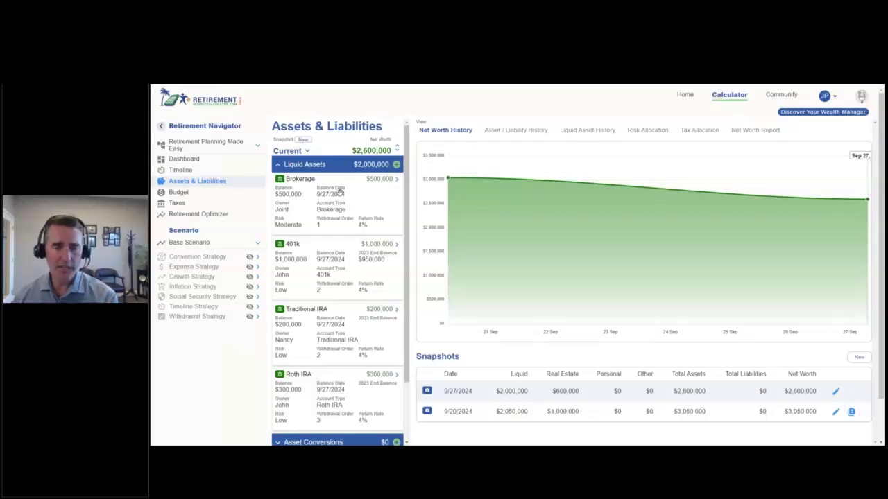
{"action": "left_click", "coordinate": [340, 185]}
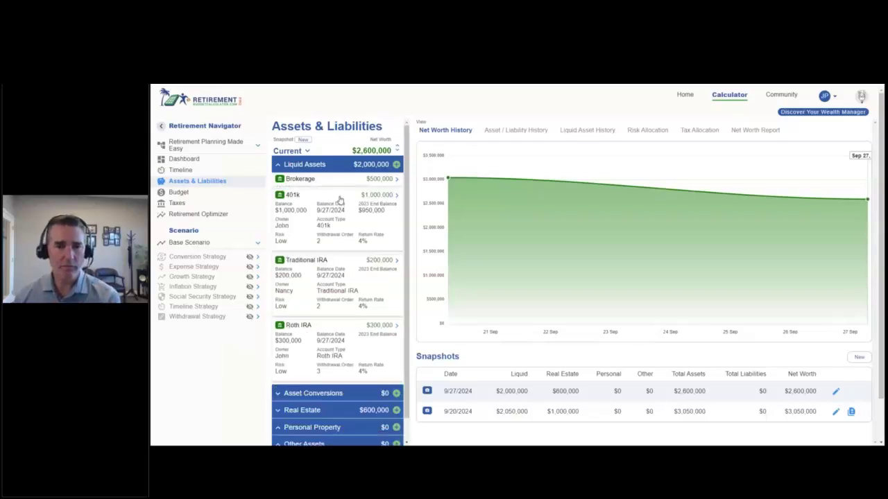
{"action": "left_click", "coordinate": [340, 200]}
{"action": "left_click", "coordinate": [335, 219]}
{"action": "left_click", "coordinate": [334, 231]}
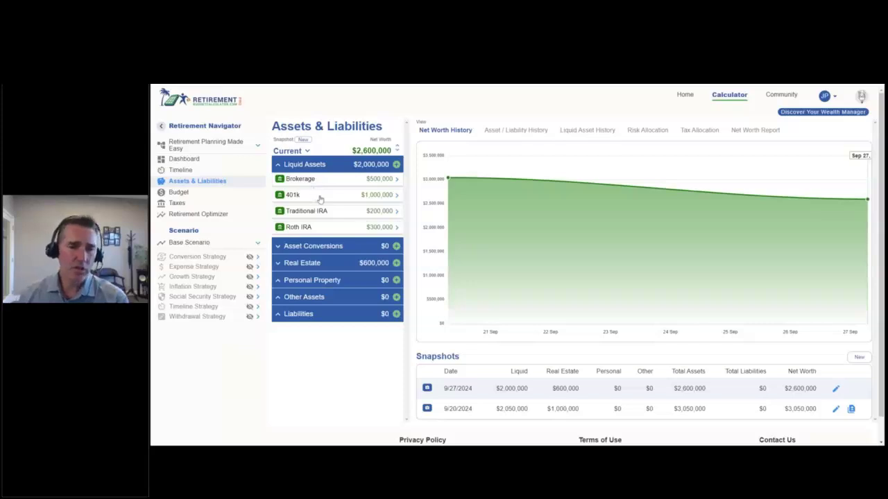
Reorder the liquid assets by moving Traditional IRA to the top of the list and then Brokerage above it.
{"action": "left_click_drag", "start_coordinate": [324, 213], "coordinate": [324, 178]}
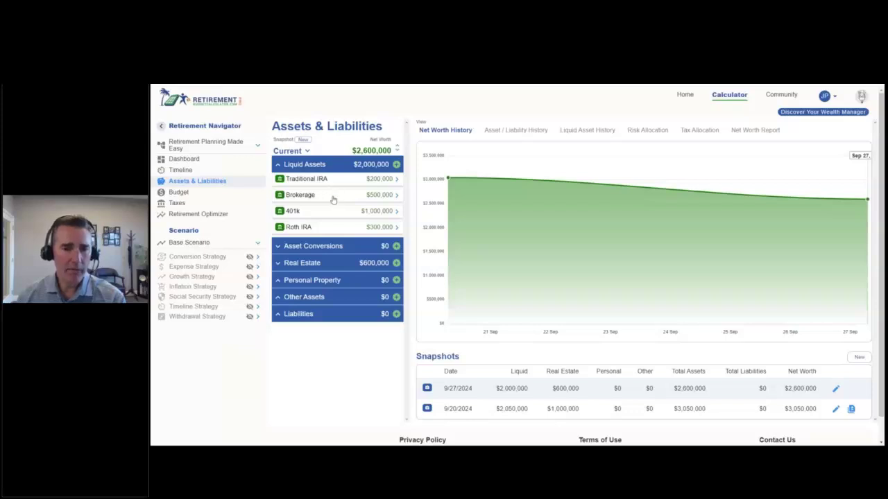
{"action": "left_click_drag", "start_coordinate": [333, 195], "coordinate": [331, 180]}
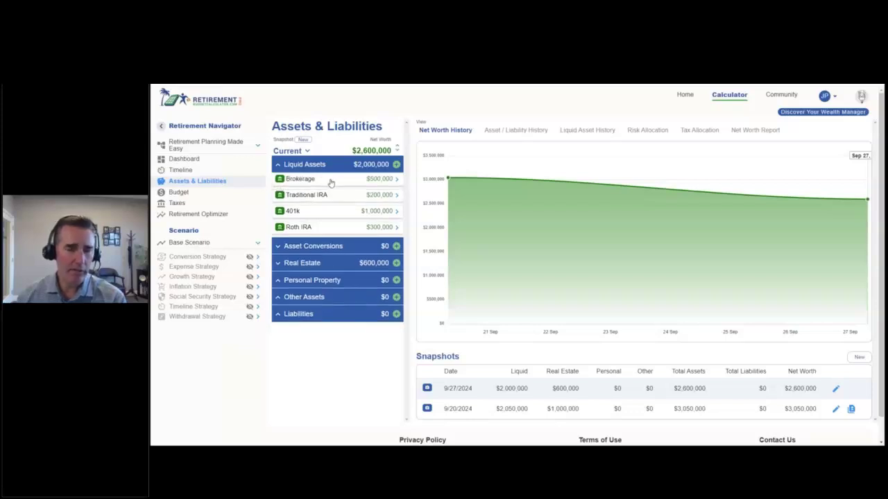
Review the Brokerage account's details, including its withdrawal order and return rate, then save the asset and collapse it.
{"action": "left_click", "coordinate": [353, 184]}
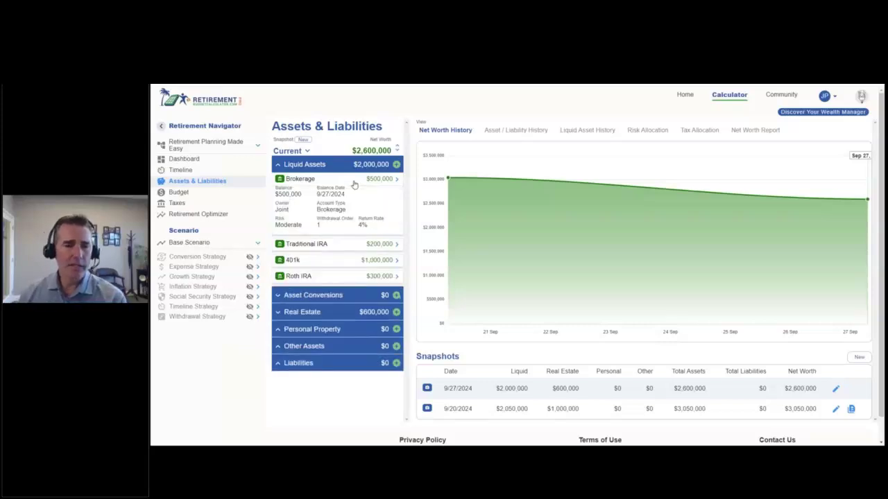
{"action": "left_click", "coordinate": [399, 183]}
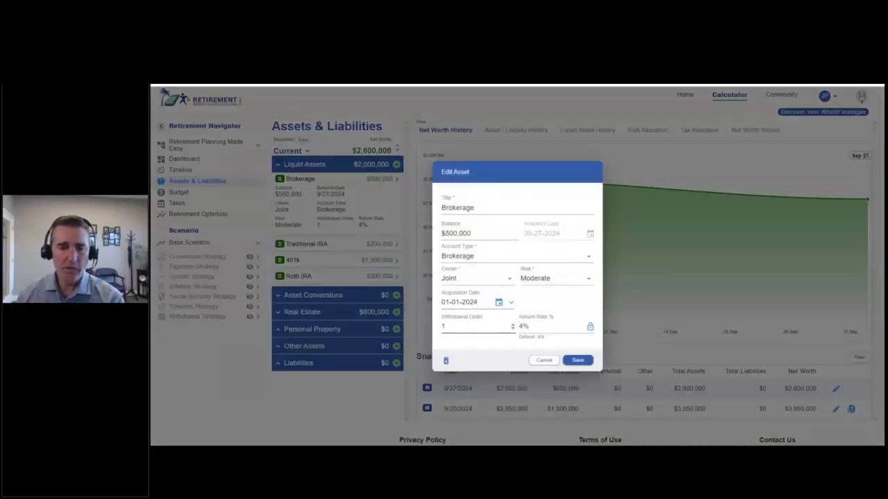
{"action": "double_click", "coordinate": [457, 317]}
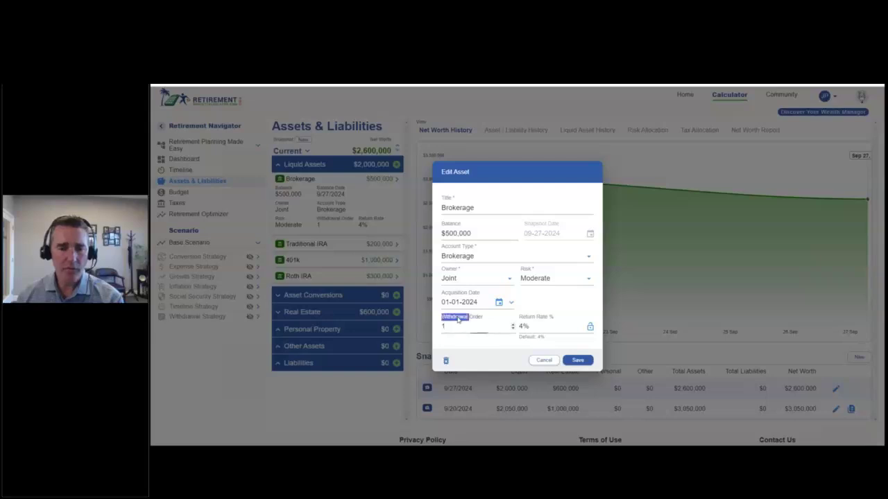
{"action": "left_click", "coordinate": [553, 307]}
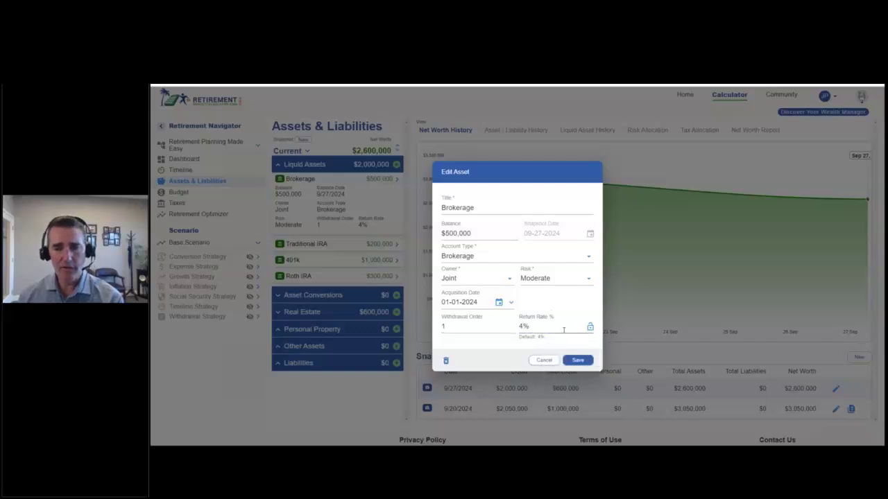
{"action": "left_click", "coordinate": [578, 362]}
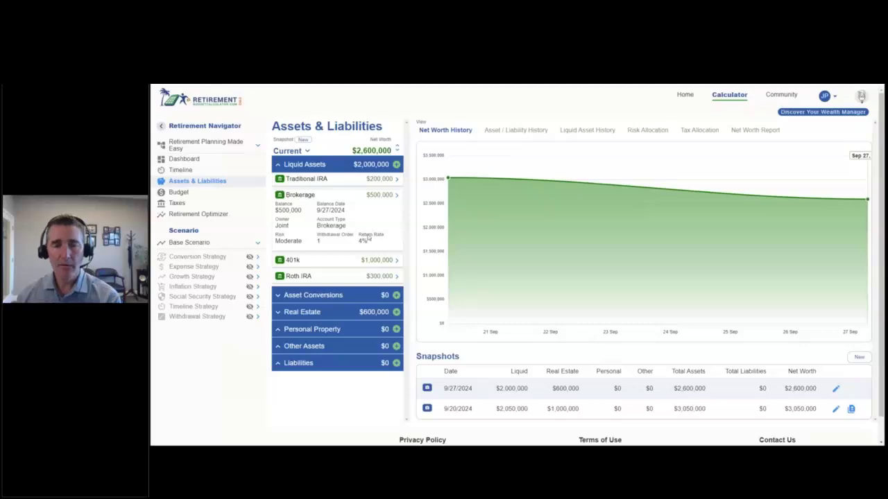
{"action": "left_click", "coordinate": [330, 197]}
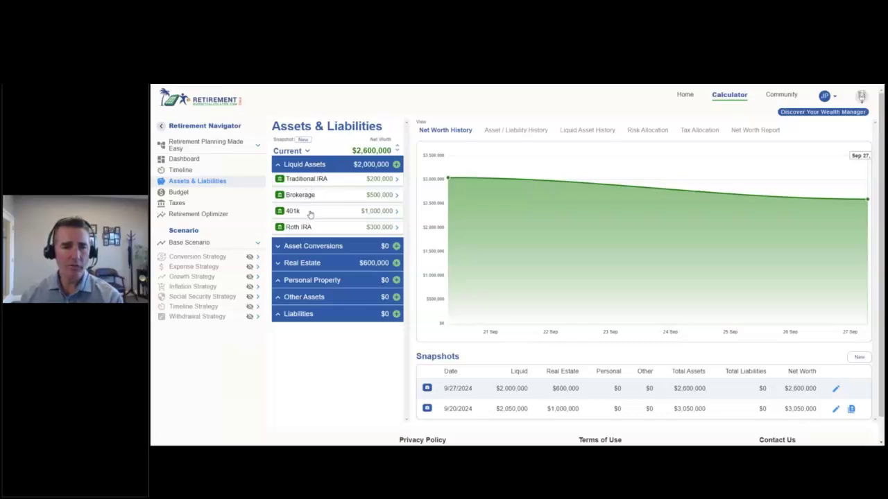
Expand Real Estate and check the growth rate of the Primary Residence, closing the asset without changes.
{"action": "left_click", "coordinate": [318, 267]}
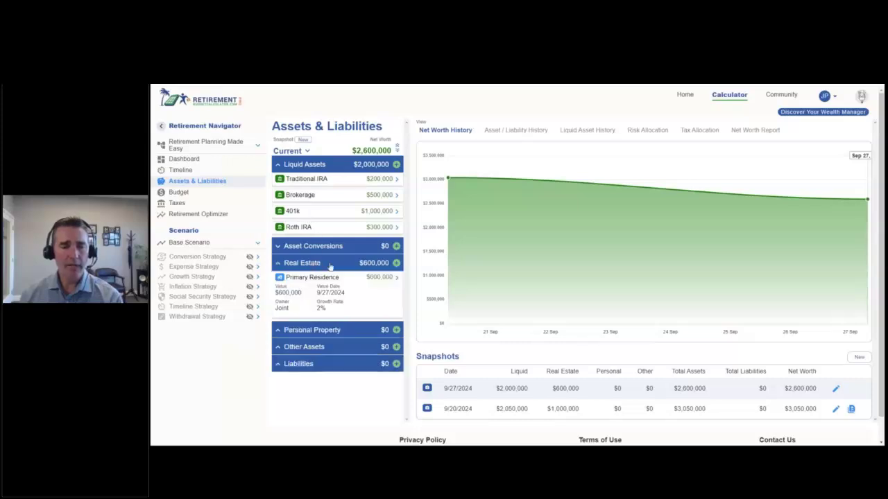
{"action": "left_click", "coordinate": [395, 278]}
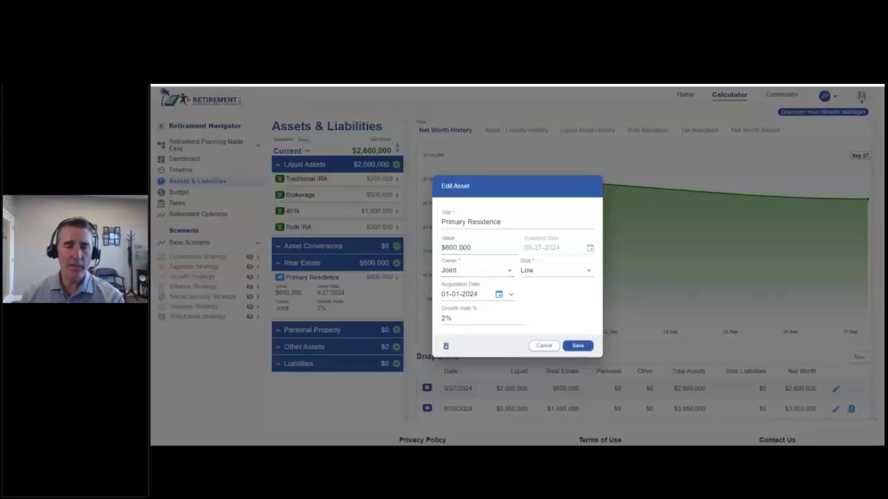
{"action": "left_click", "coordinate": [445, 316]}
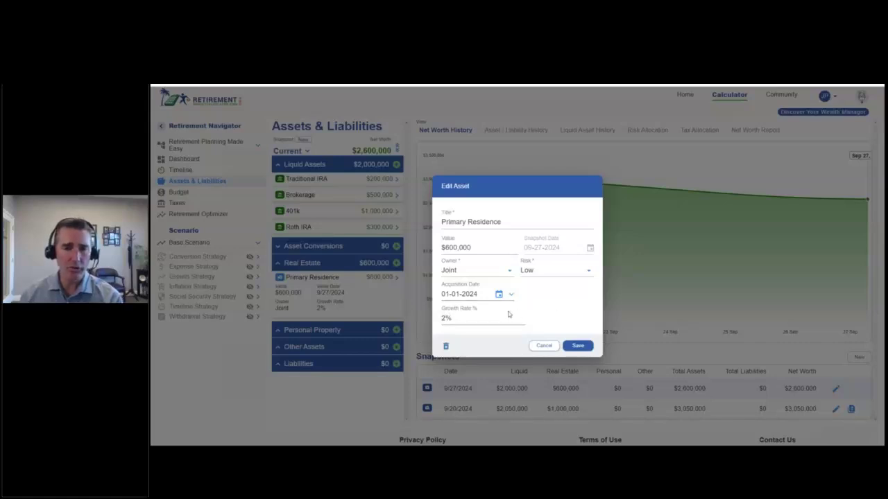
{"action": "double_click", "coordinate": [464, 317]}
{"action": "left_click", "coordinate": [545, 304]}
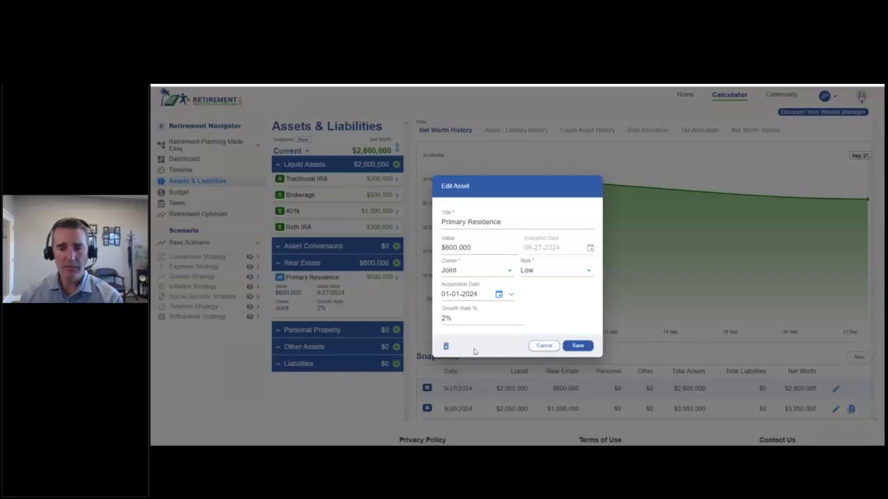
{"action": "left_click", "coordinate": [541, 345]}
Check the Brokerage account's risk level, then set the 401k's risk to Moderate and save it.
{"action": "left_click", "coordinate": [396, 195]}
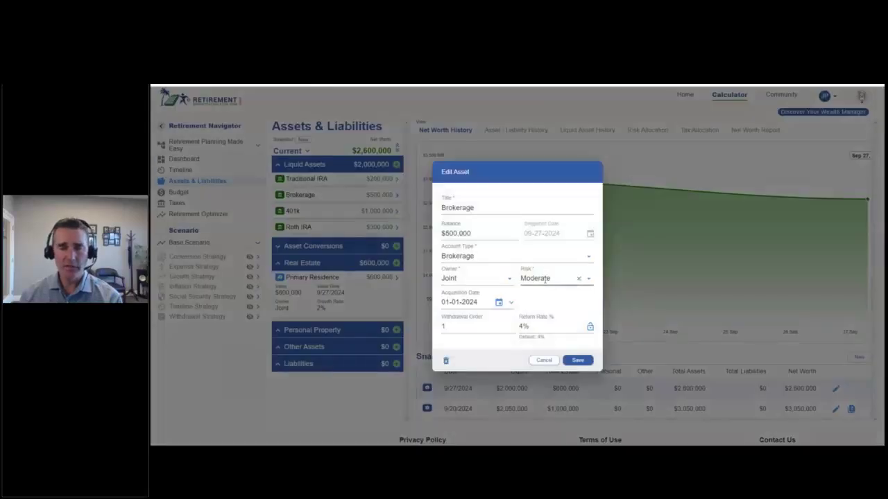
{"action": "left_click", "coordinate": [546, 361]}
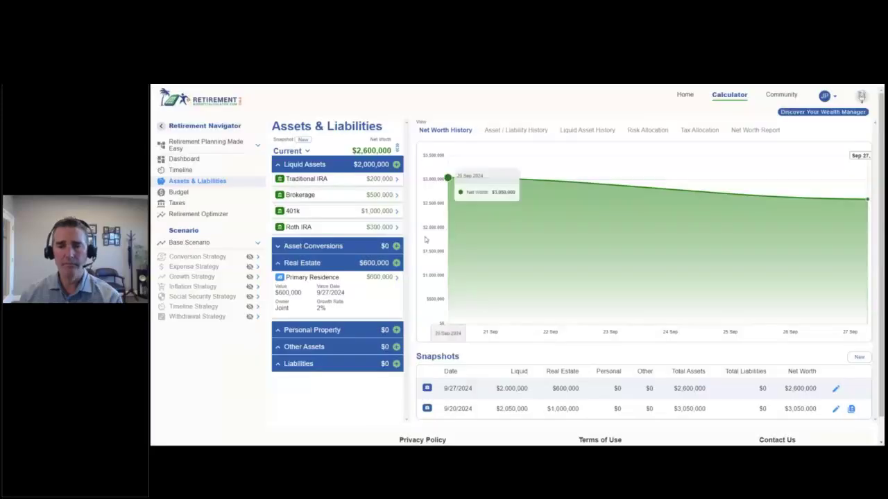
{"action": "left_click", "coordinate": [396, 210]}
{"action": "left_click", "coordinate": [538, 298]}
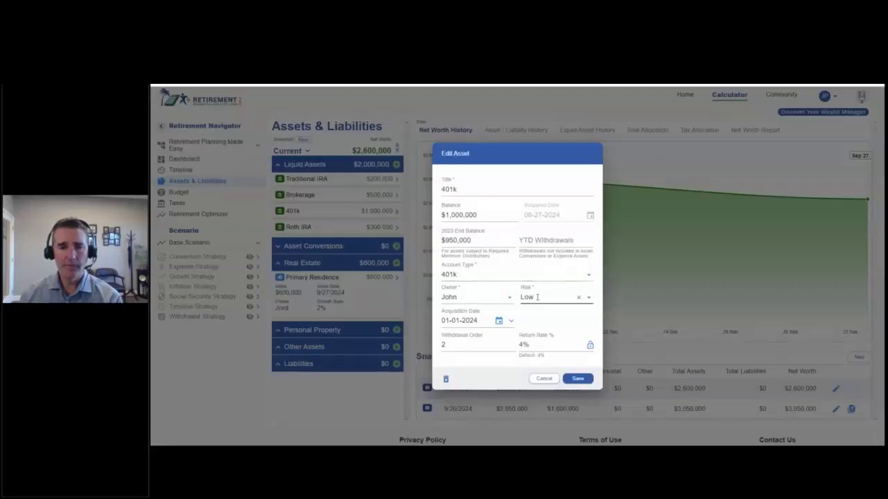
{"action": "left_click", "coordinate": [541, 330]}
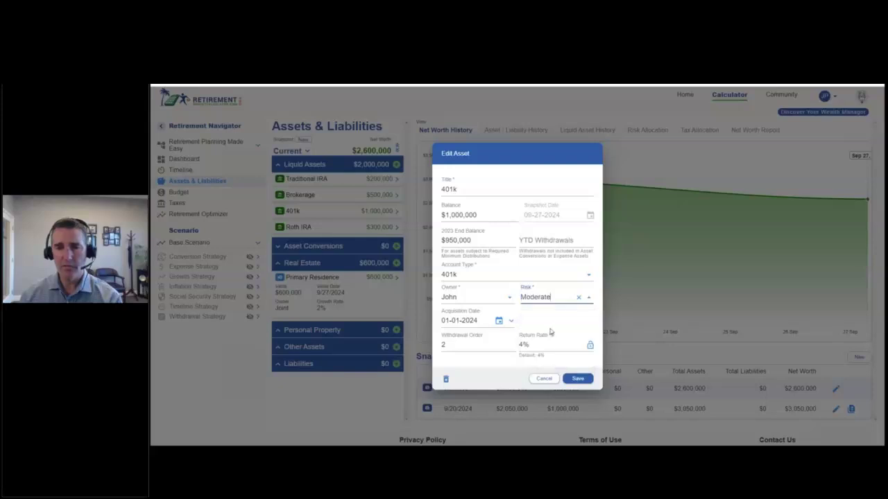
{"action": "left_click", "coordinate": [579, 380]}
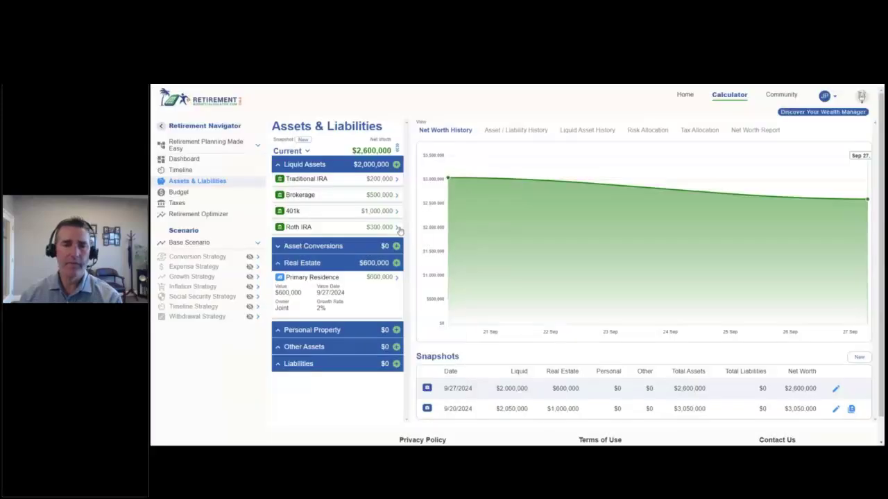
Set the Roth IRA's risk to Moderate and save it, then recheck the Brokerage account's settings without changing them.
{"action": "left_click", "coordinate": [397, 227]}
{"action": "left_click", "coordinate": [532, 294]}
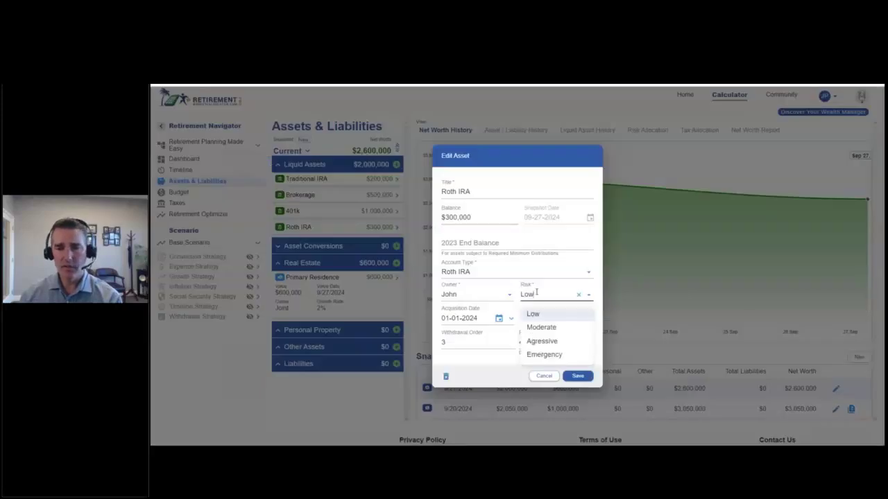
{"action": "left_click", "coordinate": [539, 326]}
{"action": "left_click", "coordinate": [578, 377]}
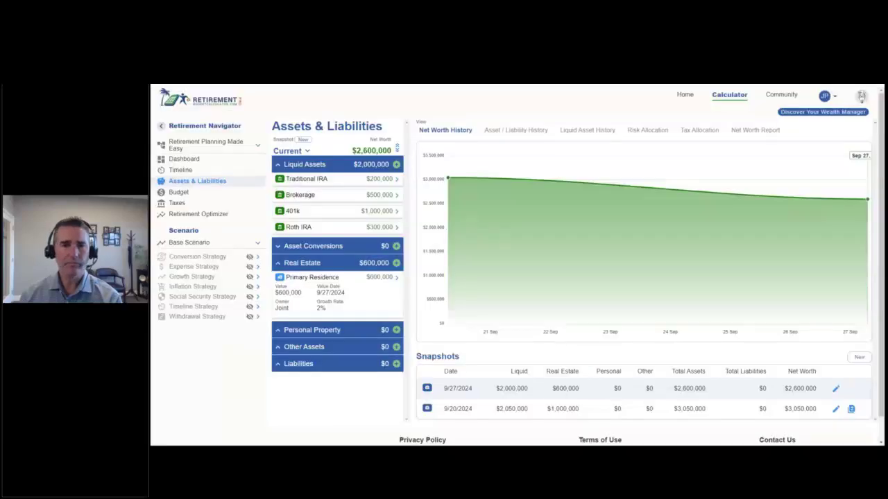
{"action": "left_click", "coordinate": [395, 197]}
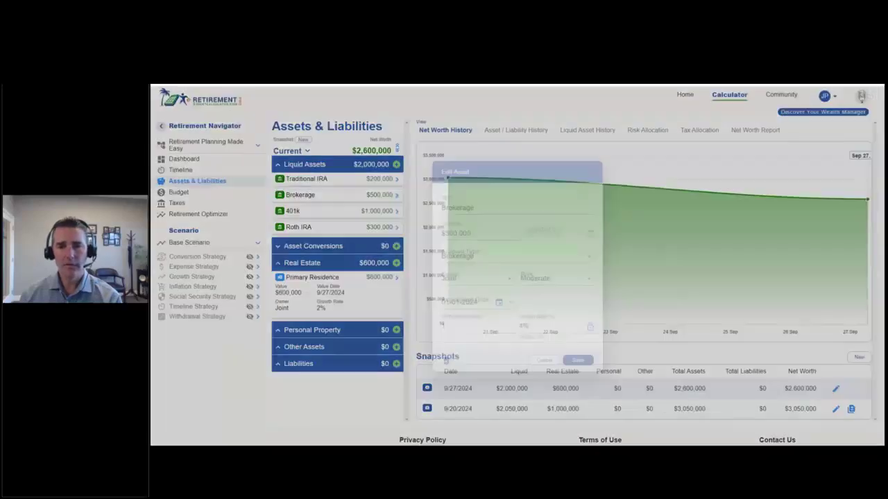
{"action": "left_click", "coordinate": [544, 361]}
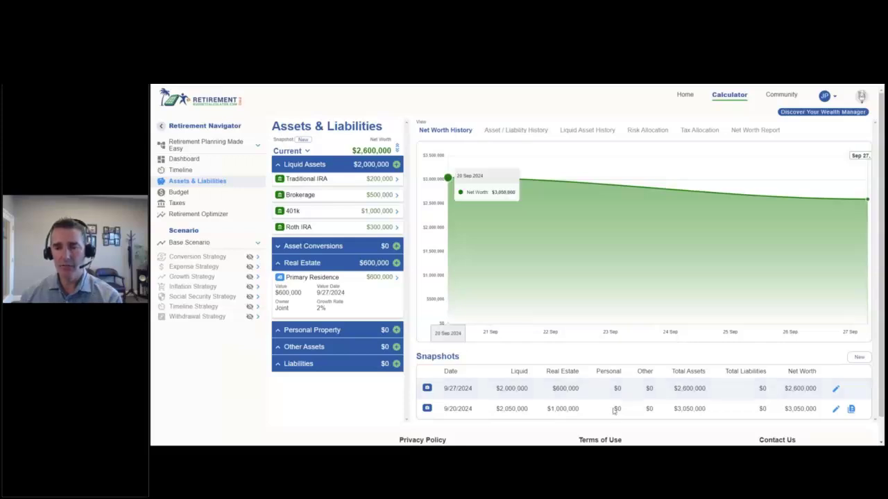
View the Asset / Liability History and Liquid Asset History charts, then examine how the assets are spread by risk in Risk Allocation.
{"action": "left_click", "coordinate": [525, 131]}
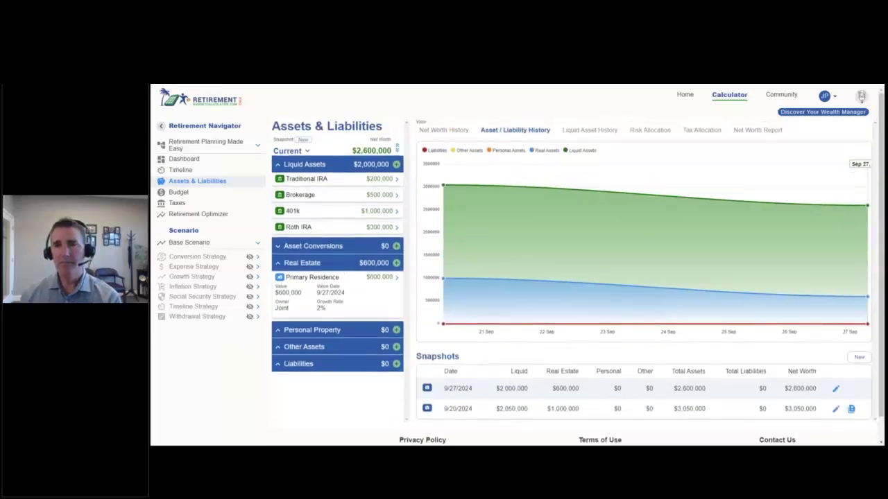
{"action": "left_click", "coordinate": [593, 130]}
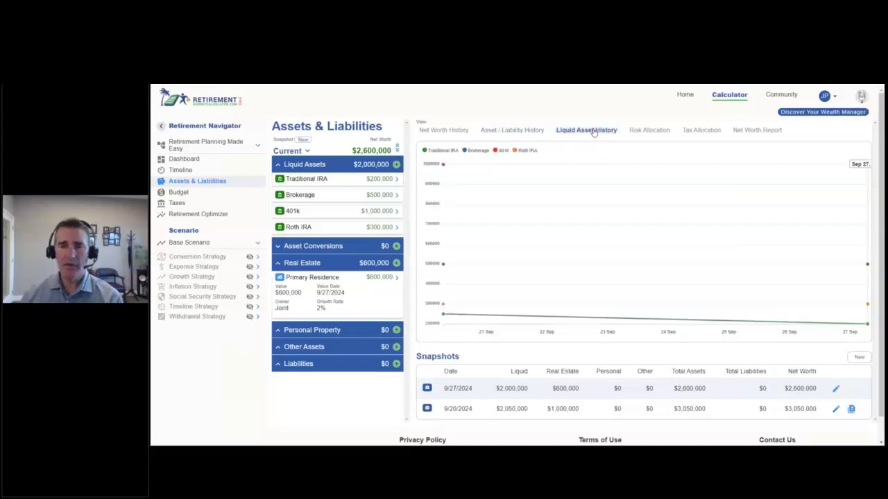
{"action": "left_click", "coordinate": [652, 131]}
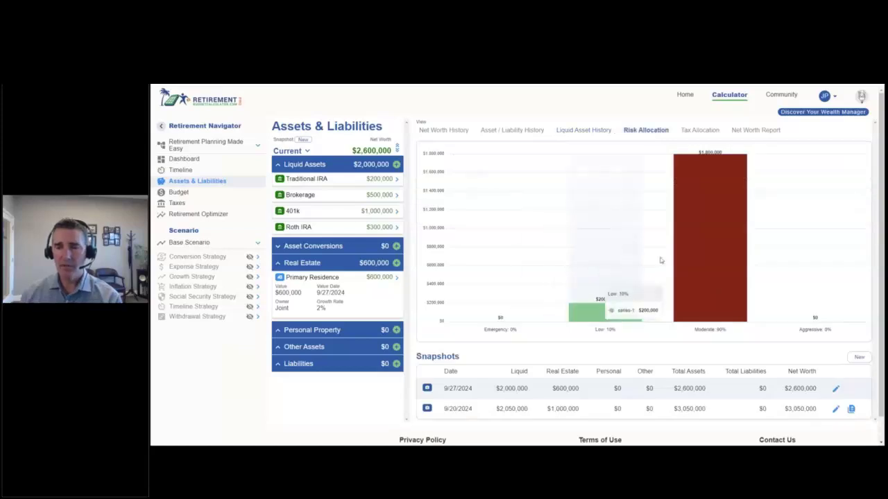
{"action": "mouse_move", "coordinate": [692, 237]}
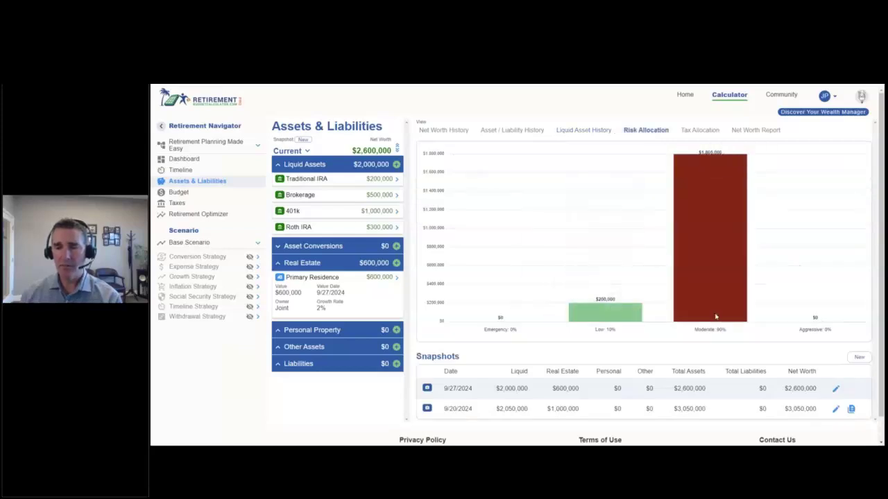
Examine the tax-free, taxable and tax-deferred shares in Tax Allocation, then review the Net Worth Report through to the net worth total.
{"action": "left_click", "coordinate": [700, 131]}
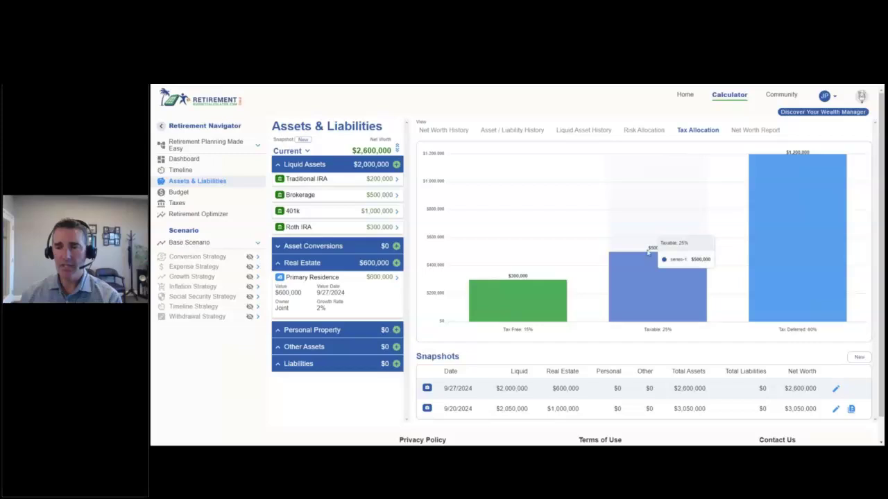
{"action": "mouse_move", "coordinate": [795, 175]}
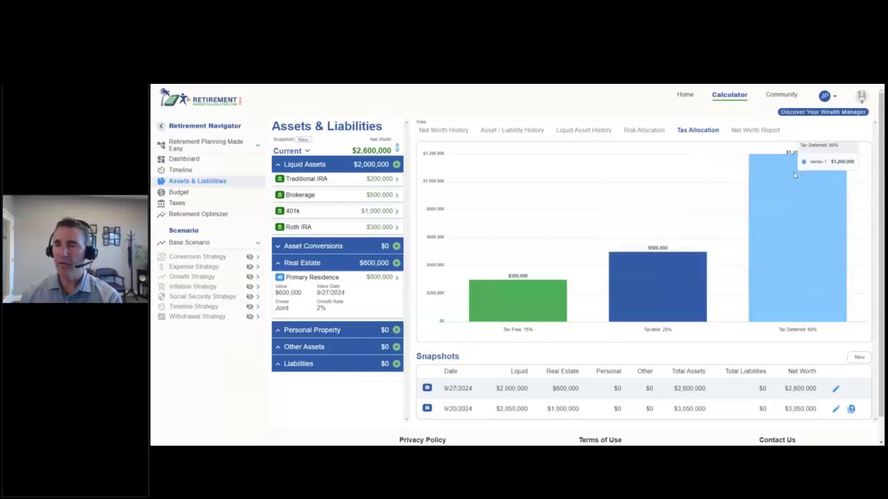
{"action": "left_click", "coordinate": [755, 131]}
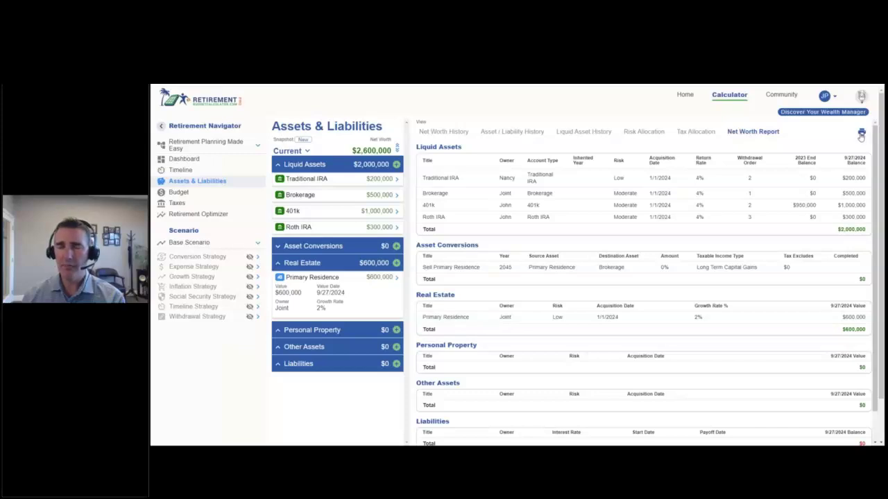
{"action": "scroll", "coordinate": [770, 212], "scroll_direction": "down", "scroll_amount": 3}
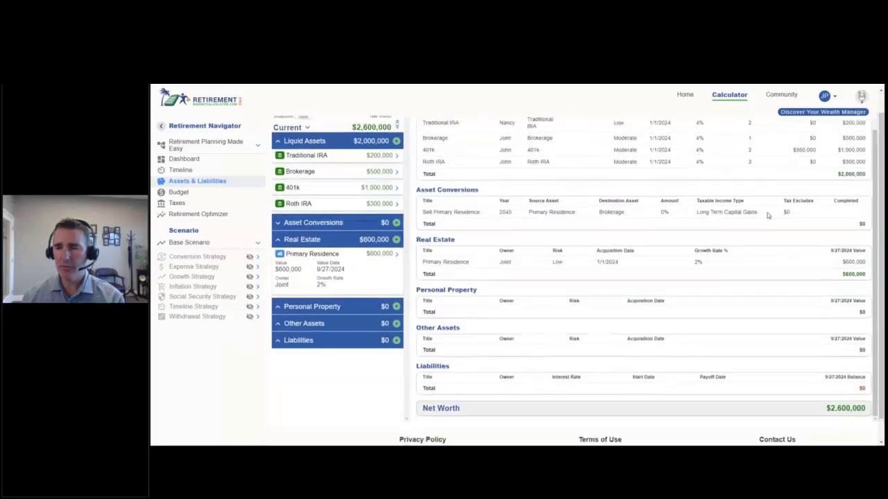
Recheck the Net Worth Report's asset and liability tables, then return to the Net Worth History chart.
{"action": "scroll", "coordinate": [768, 216], "scroll_direction": "down", "scroll_amount": 2}
{"action": "scroll", "coordinate": [759, 208], "scroll_direction": "up", "scroll_amount": 5}
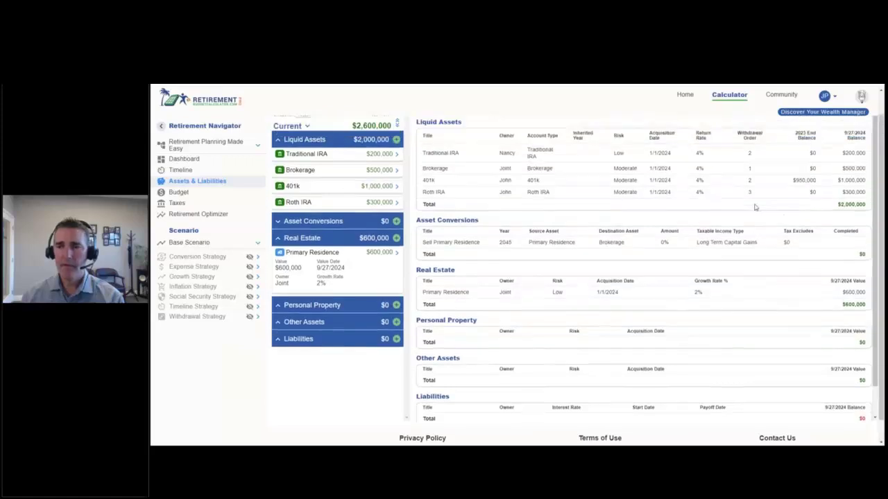
{"action": "left_click", "coordinate": [458, 133]}
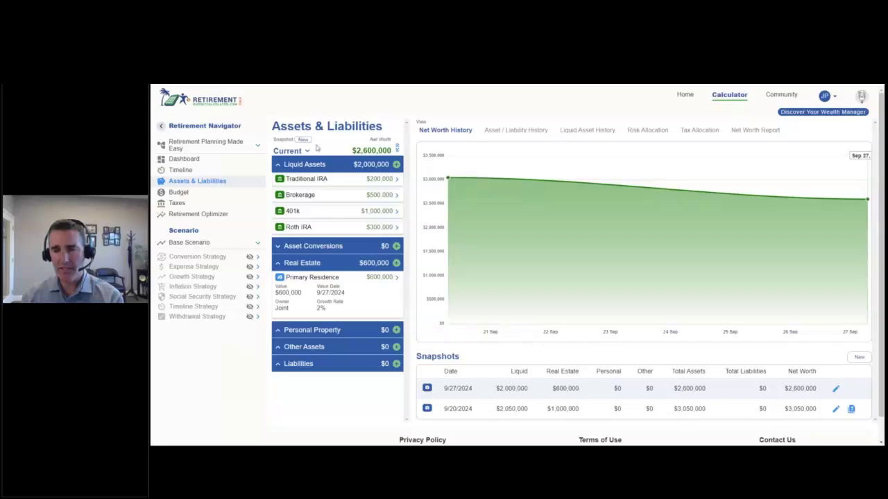
View the new snapshot form without saving, then compare the 9/20/2024 snapshot's balances with the 9/27/2024 ones.
{"action": "left_click", "coordinate": [859, 357]}
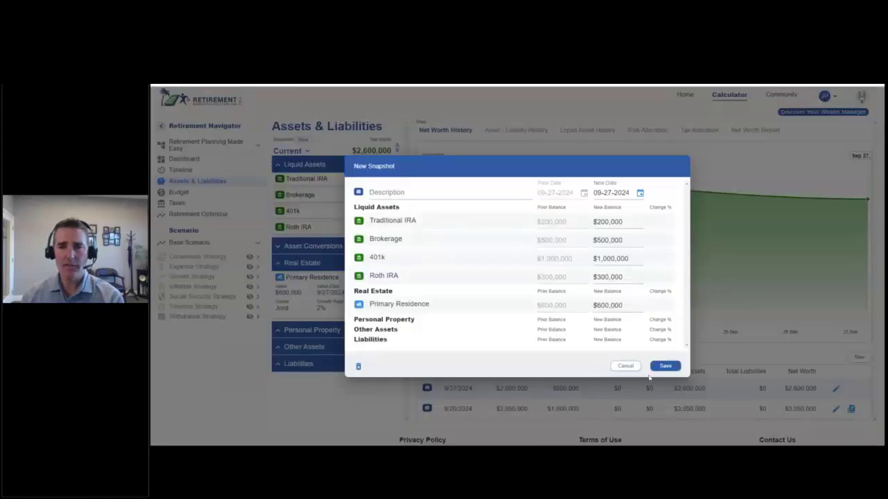
{"action": "left_click", "coordinate": [626, 368]}
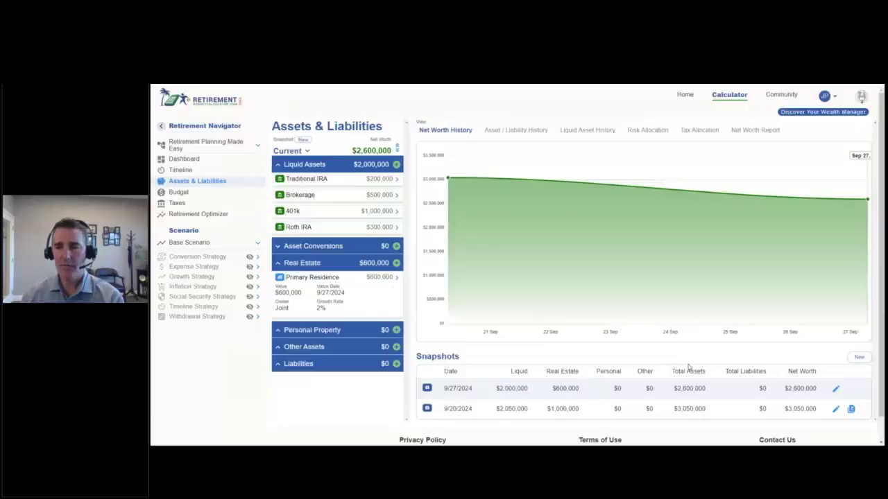
{"action": "left_click", "coordinate": [858, 357]}
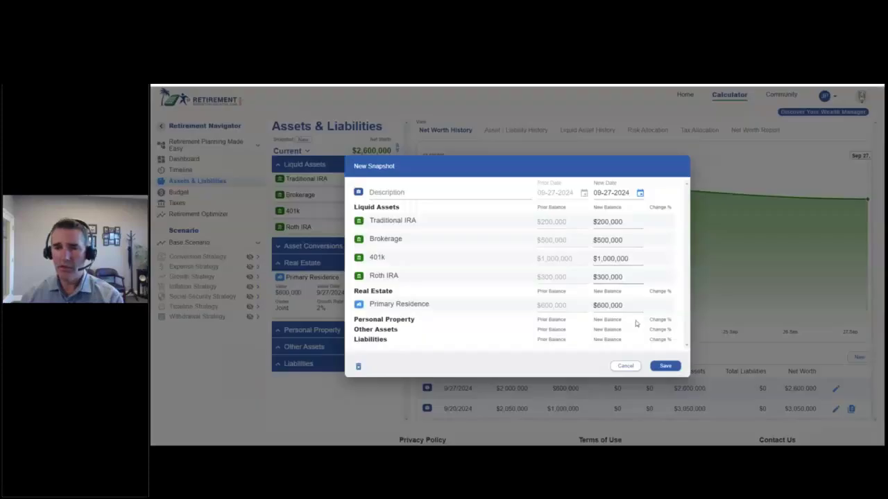
{"action": "left_click", "coordinate": [627, 368]}
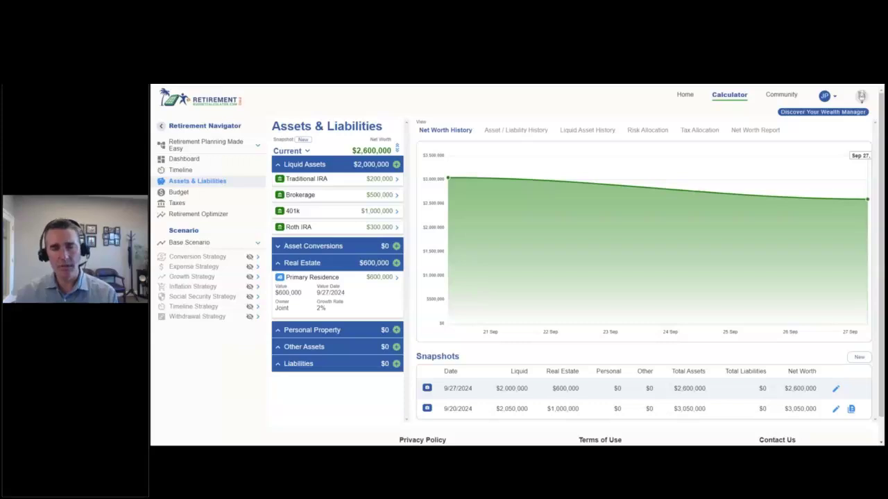
{"action": "left_click", "coordinate": [851, 410]}
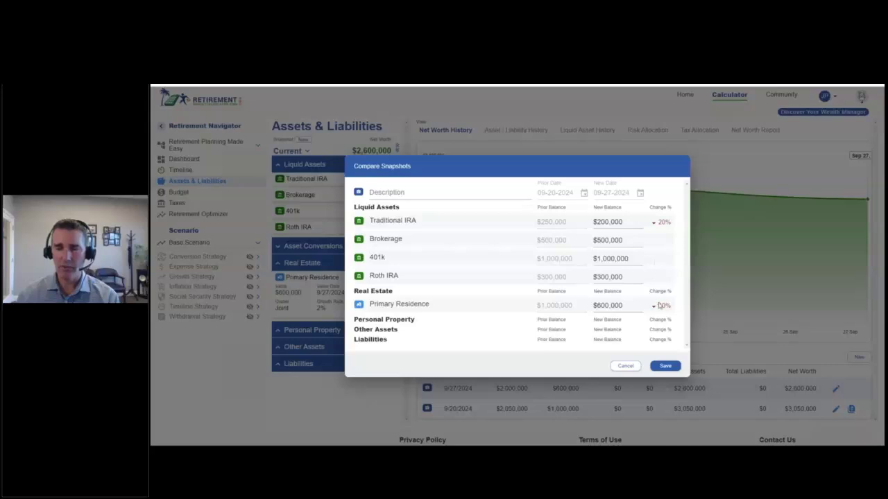
{"action": "left_click", "coordinate": [634, 369]}
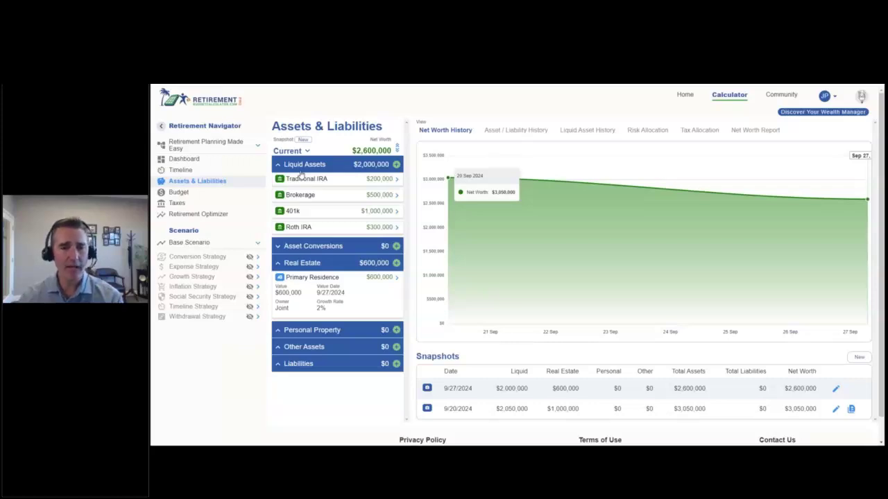
Look through the types of personal property and liquid assets that can be added, without adding any.
{"action": "left_click", "coordinate": [321, 248]}
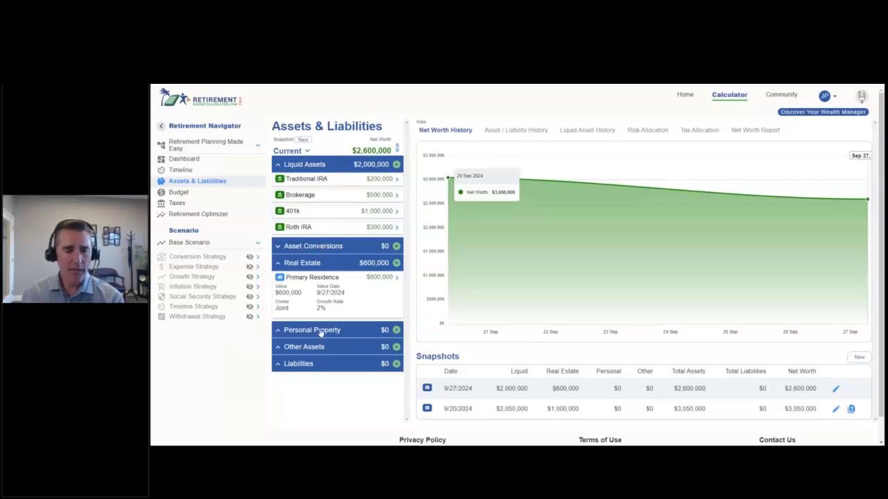
{"action": "left_click", "coordinate": [396, 331]}
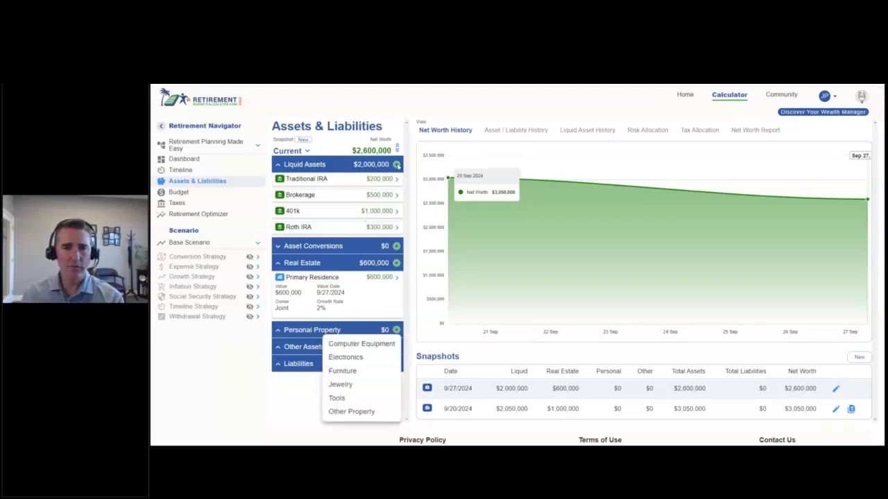
{"action": "left_click", "coordinate": [397, 166]}
{"action": "left_click", "coordinate": [397, 164]}
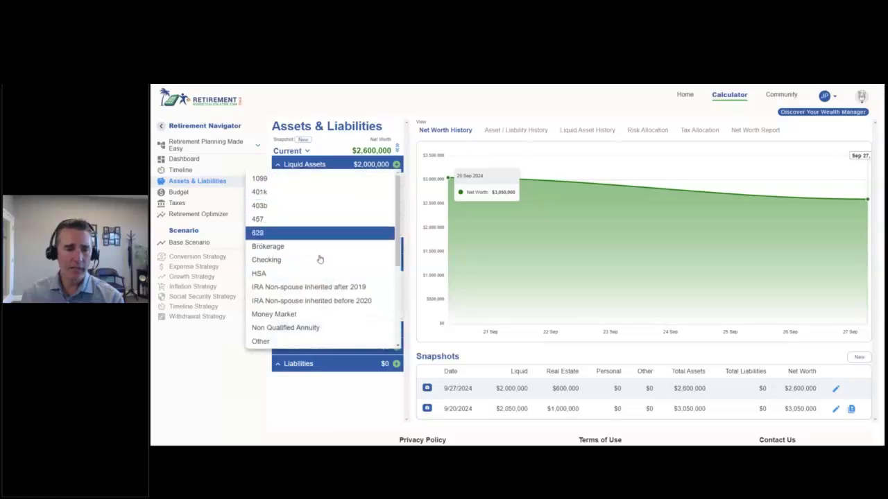
{"action": "scroll", "coordinate": [319, 273], "scroll_direction": "down", "scroll_amount": 1}
{"action": "scroll", "coordinate": [317, 272], "scroll_direction": "down", "scroll_amount": 2}
{"action": "scroll", "coordinate": [319, 298], "scroll_direction": "up", "scroll_amount": 3}
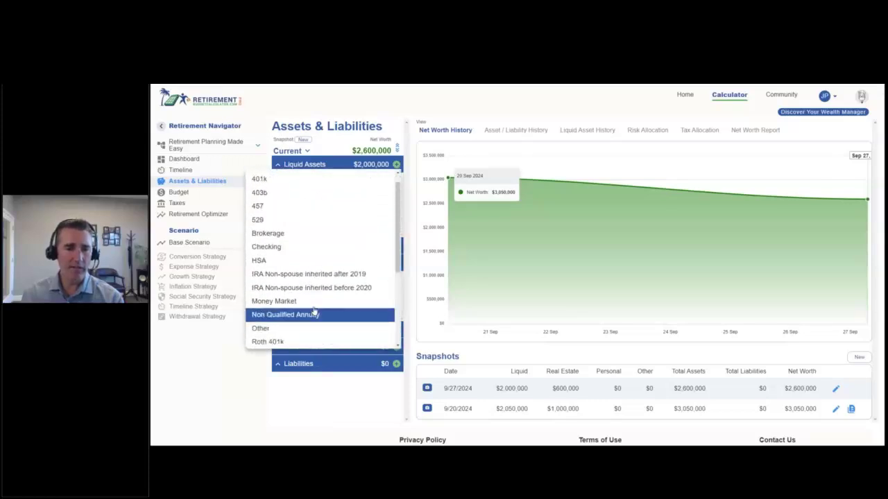
{"action": "left_click", "coordinate": [406, 161]}
Collapse and expand the Liquid Assets and Real Estate sections to compare the summary and detailed views.
{"action": "left_click", "coordinate": [369, 168]}
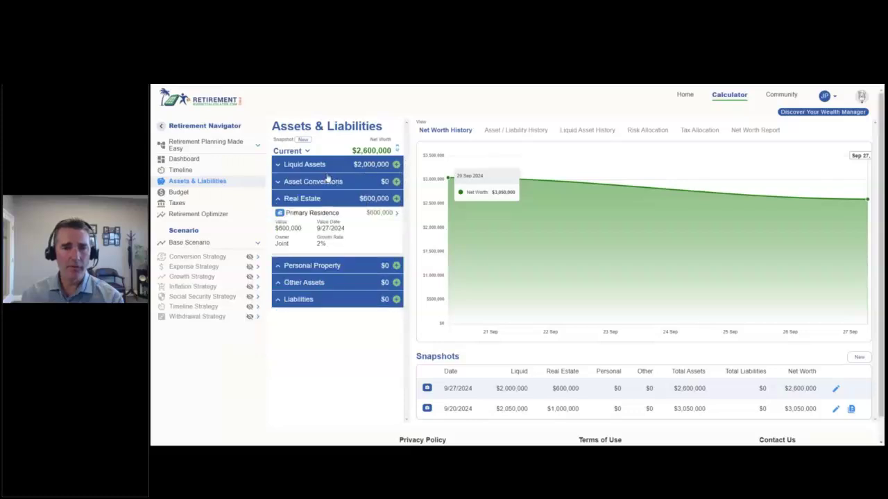
{"action": "left_click", "coordinate": [321, 201]}
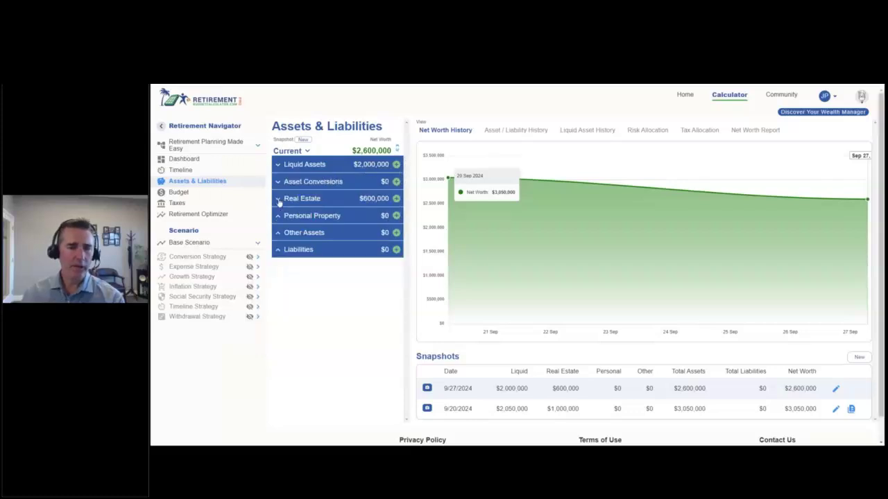
{"action": "left_click", "coordinate": [340, 169]}
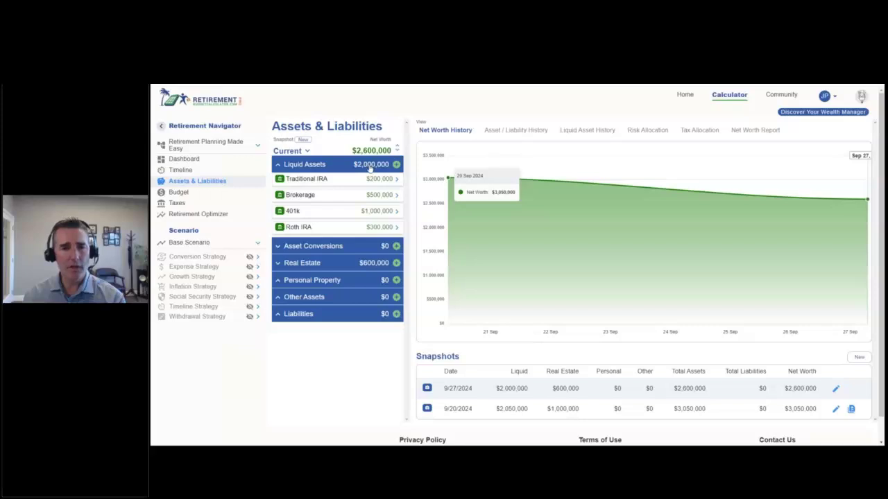
{"action": "left_click", "coordinate": [368, 264]}
{"action": "left_click", "coordinate": [368, 264]}
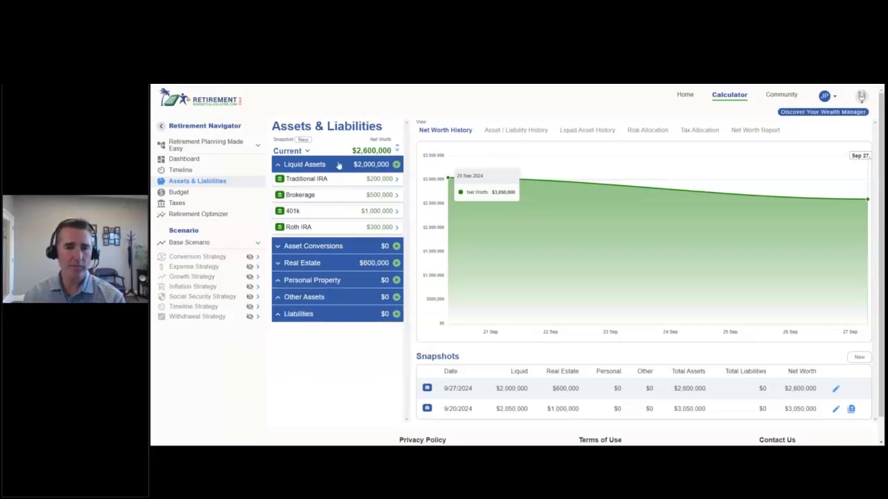
{"action": "left_click", "coordinate": [340, 166]}
Open the Budget and view its category totals with Income collapsed, then show the income entries again.
{"action": "left_click", "coordinate": [192, 193]}
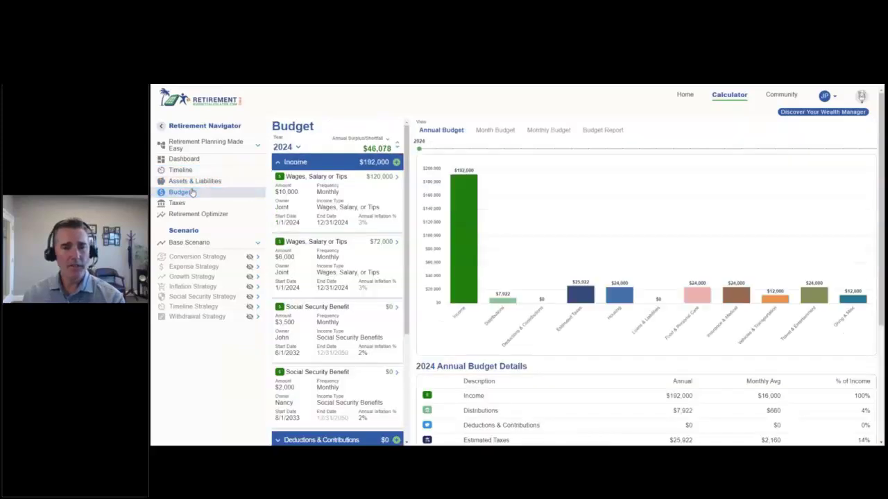
{"action": "left_click", "coordinate": [313, 163]}
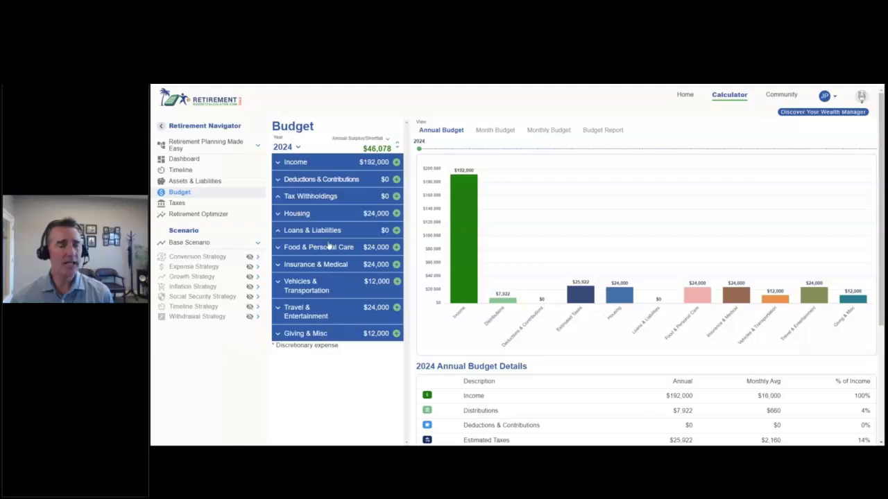
{"action": "left_click", "coordinate": [299, 163]}
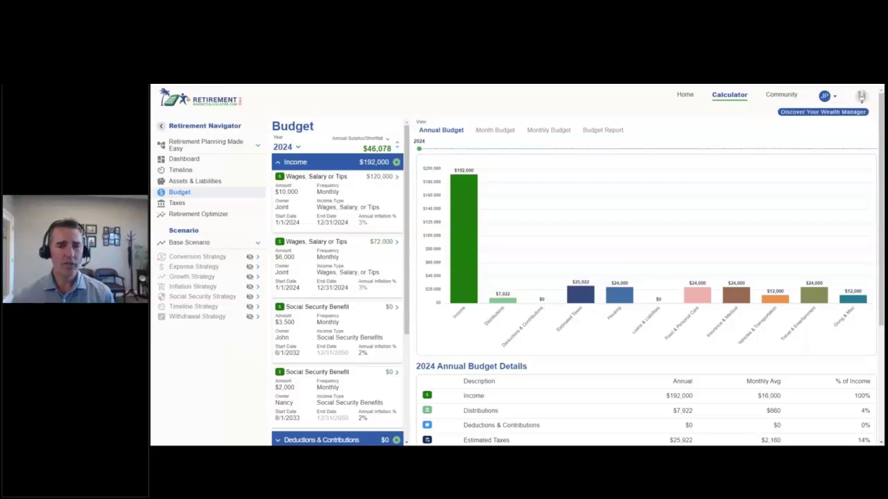
Change the owner of the $10,000 monthly wages income from joint to the husband and save it.
{"action": "left_click", "coordinate": [397, 176]}
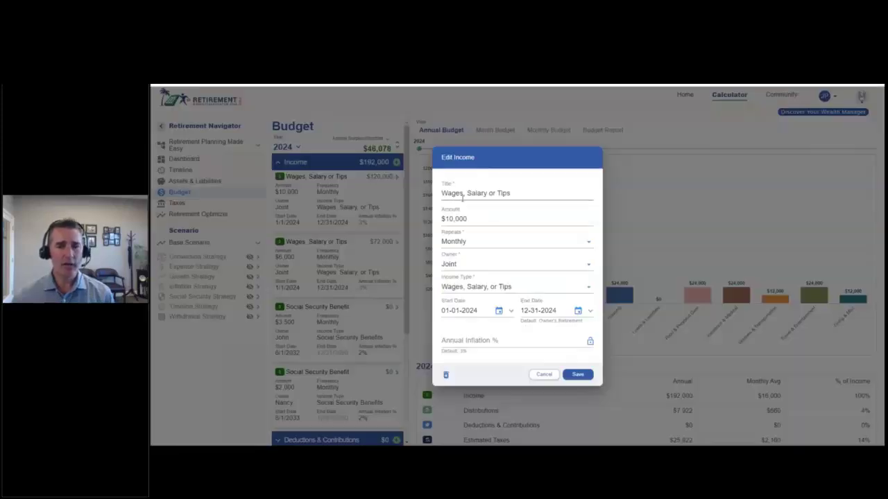
{"action": "left_click", "coordinate": [470, 265]}
{"action": "left_click", "coordinate": [469, 284]}
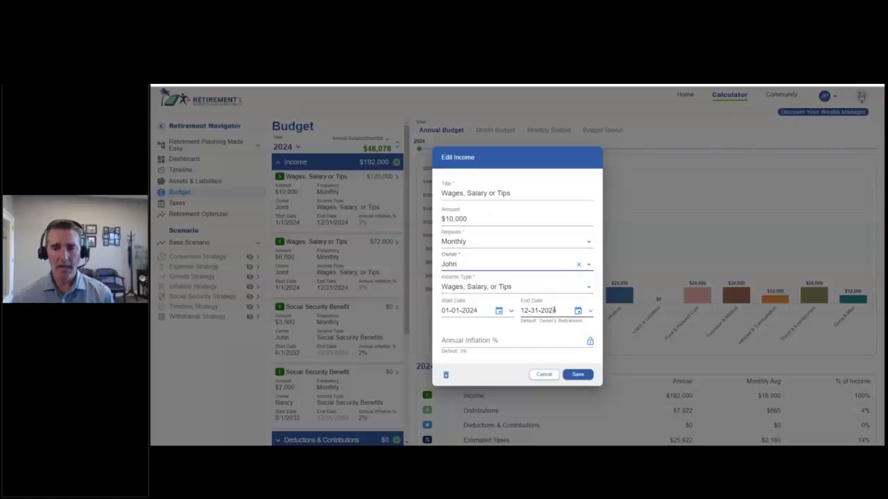
{"action": "left_click", "coordinate": [579, 375]}
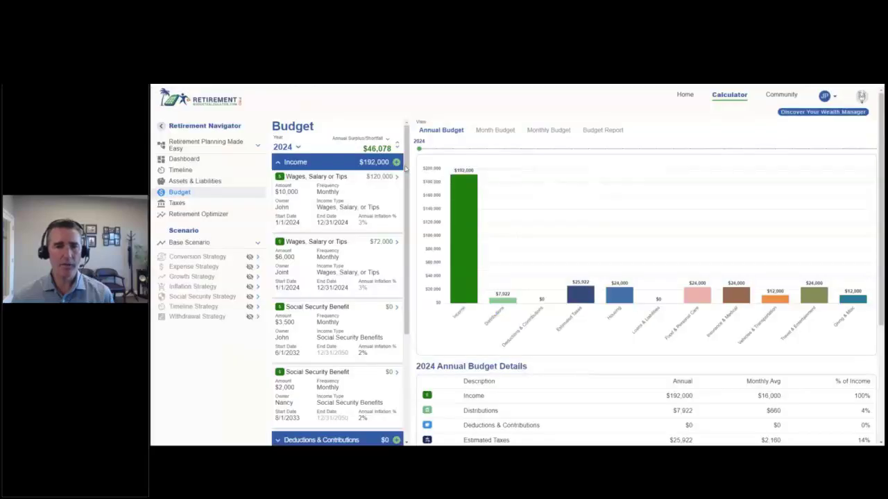
Change the owner of the $6,000 monthly wages income from joint to the wife and save it.
{"action": "left_click", "coordinate": [399, 245]}
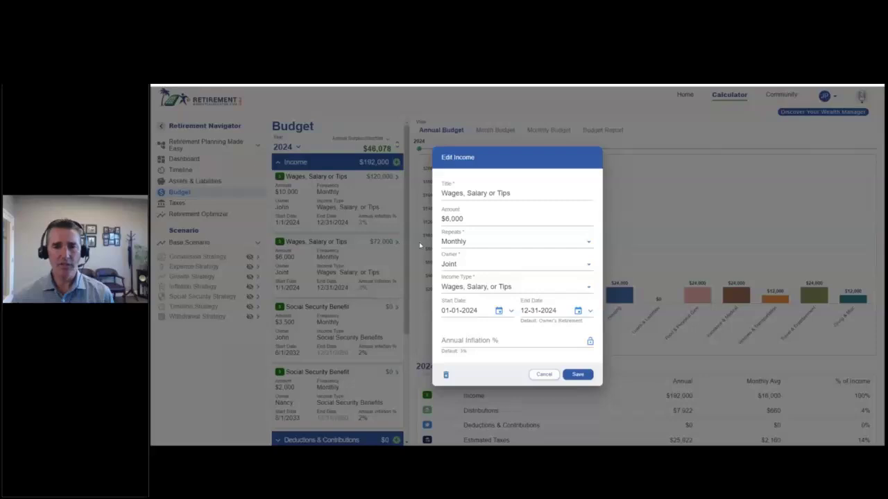
{"action": "left_click", "coordinate": [486, 264]}
{"action": "left_click", "coordinate": [458, 305]}
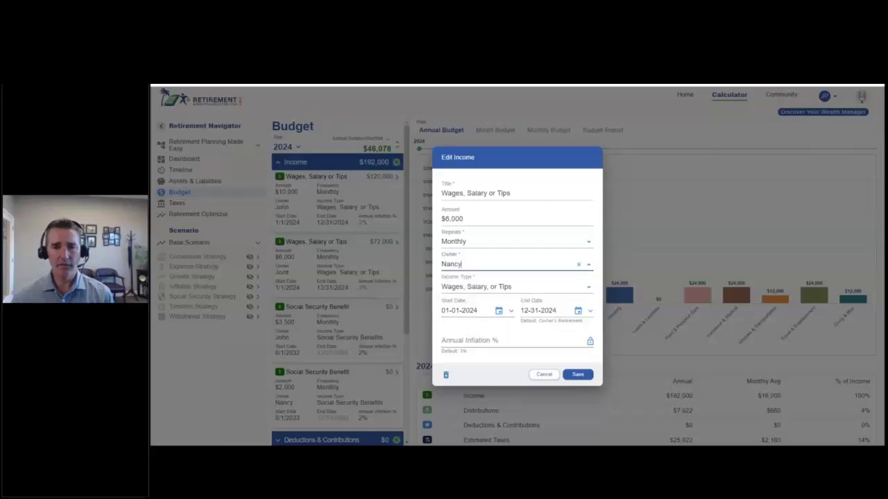
{"action": "left_click", "coordinate": [581, 374]}
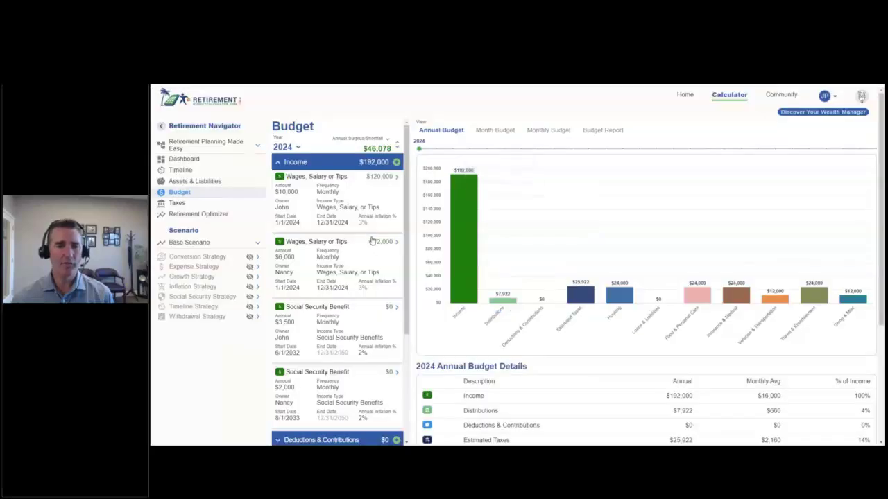
Open the husband's $3,500 Social Security Benefit and examine its amount and the available income types without changing them.
{"action": "scroll", "coordinate": [367, 253], "scroll_direction": "down", "scroll_amount": 2}
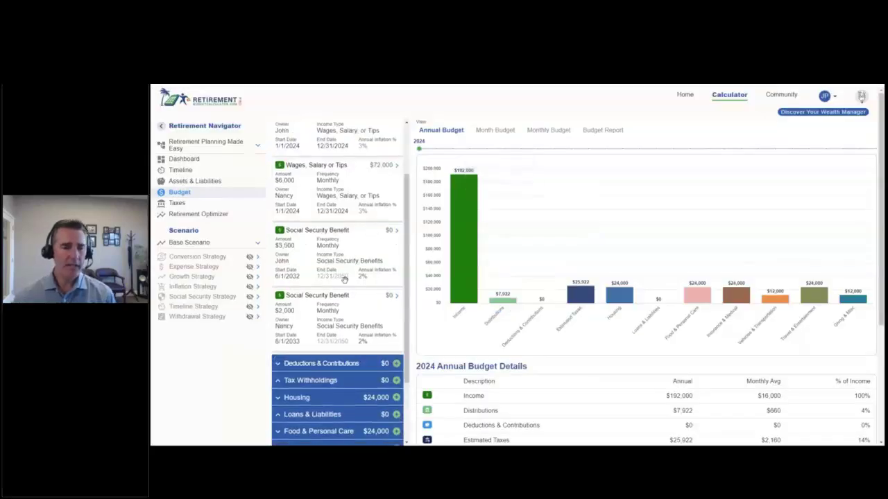
{"action": "left_click", "coordinate": [398, 235]}
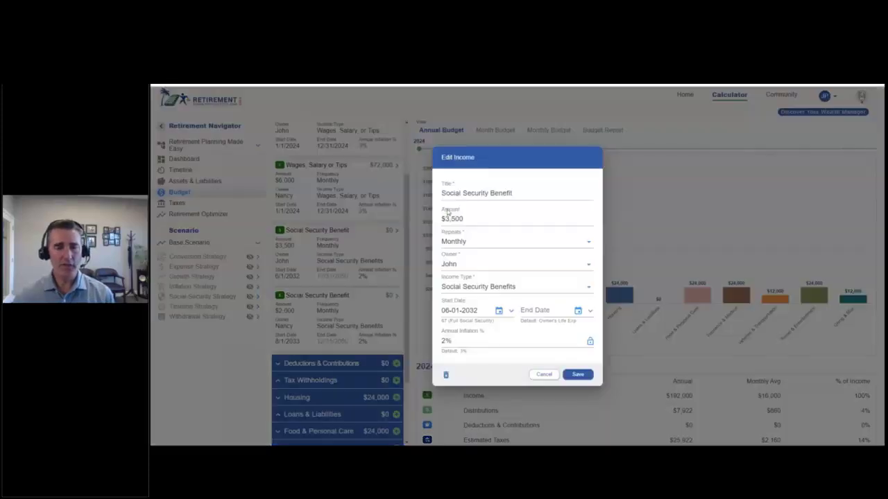
{"action": "left_click", "coordinate": [461, 218]}
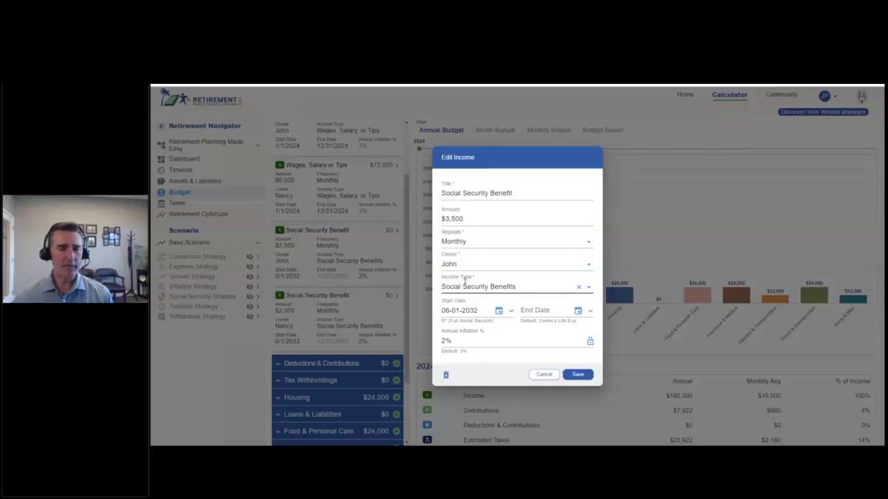
{"action": "left_click", "coordinate": [591, 290]}
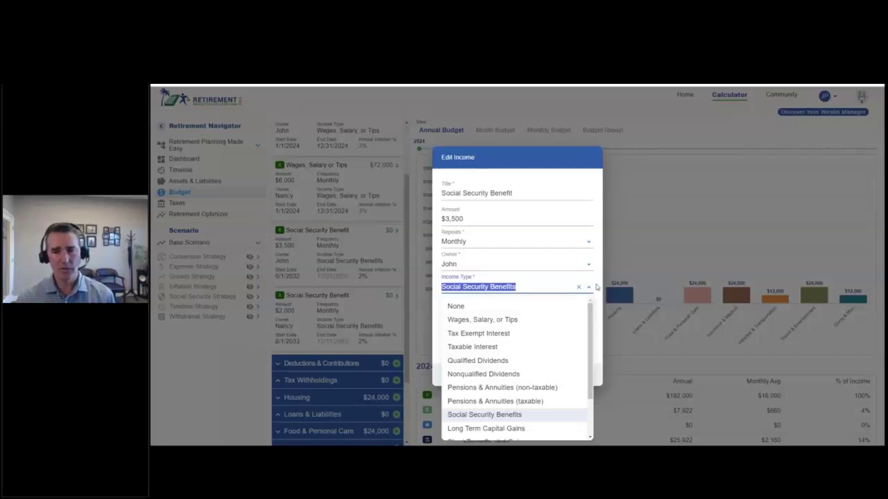
{"action": "left_click", "coordinate": [593, 288]}
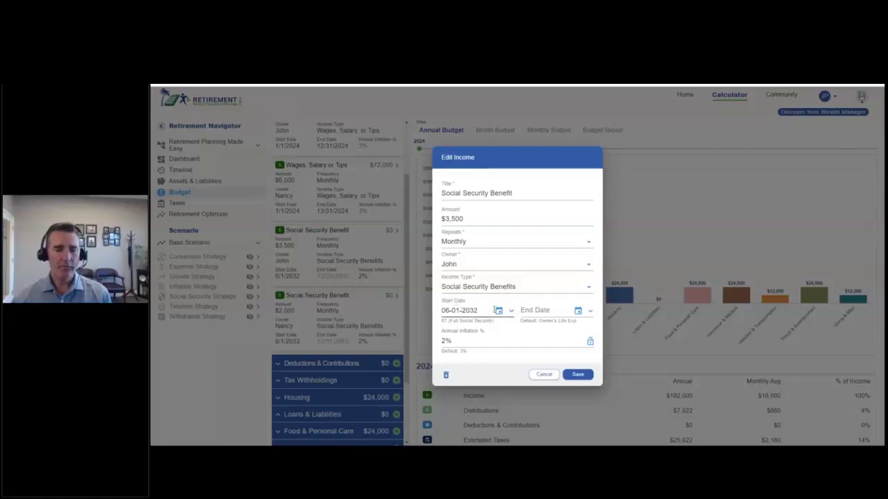
Examine the start date options for the husband's $3,500 Social Security Benefit, both claiming ages and calendar, and close it without saving.
{"action": "left_click", "coordinate": [510, 312]}
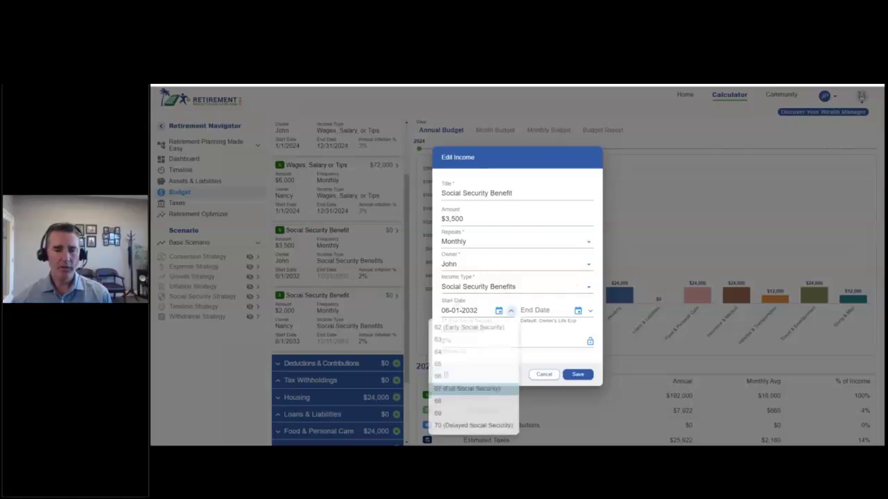
{"action": "left_click", "coordinate": [511, 312]}
{"action": "left_click", "coordinate": [511, 312]}
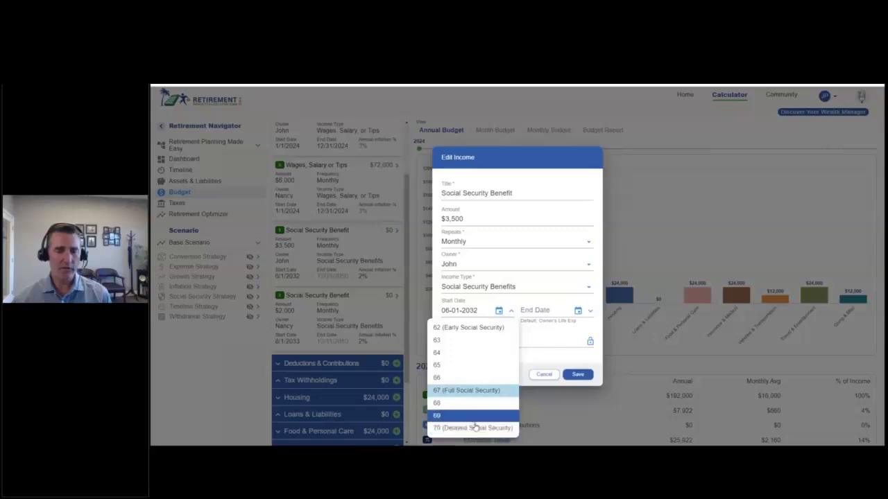
{"action": "left_click", "coordinate": [517, 313]}
{"action": "left_click", "coordinate": [499, 310]}
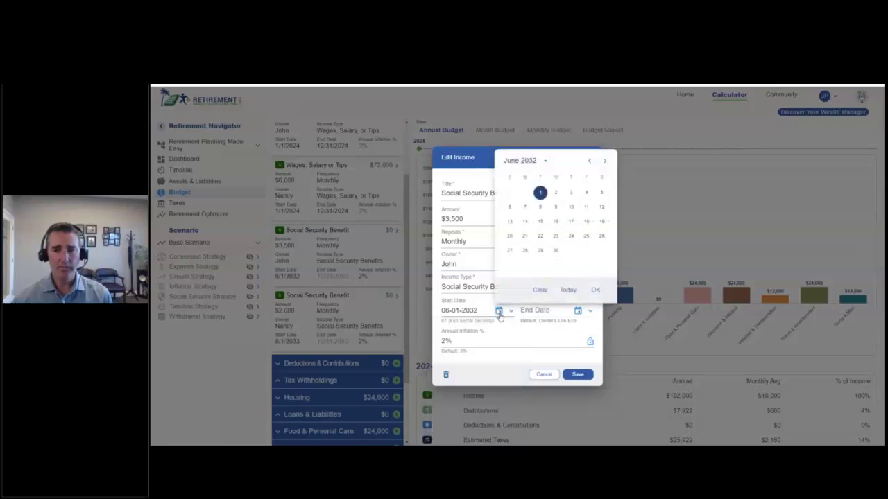
{"action": "left_click", "coordinate": [545, 161]}
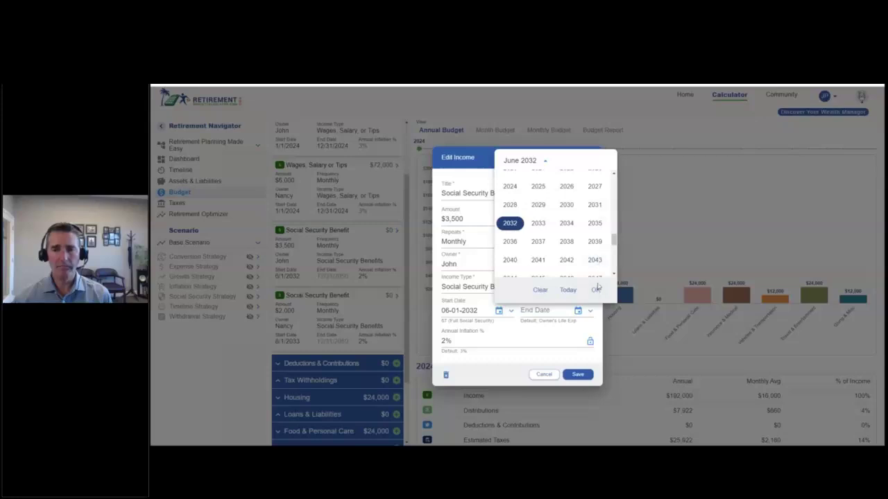
{"action": "left_click", "coordinate": [511, 333]}
{"action": "left_click", "coordinate": [510, 311]}
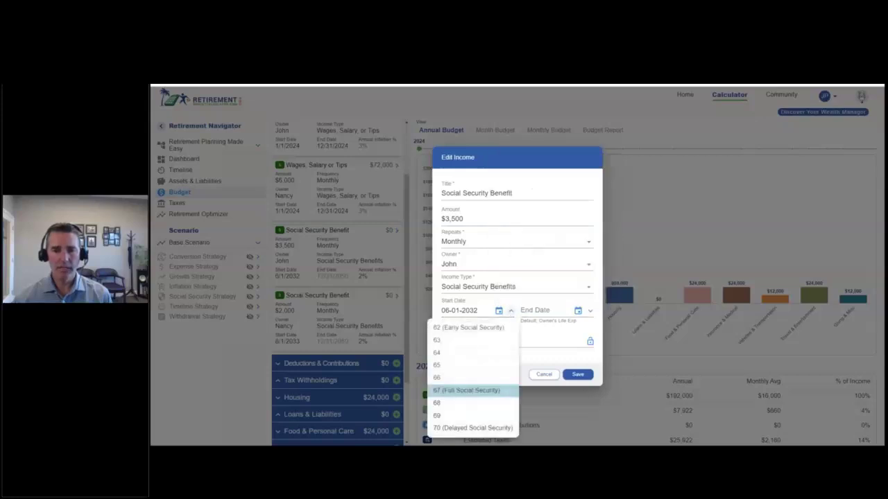
{"action": "left_click", "coordinate": [478, 391]}
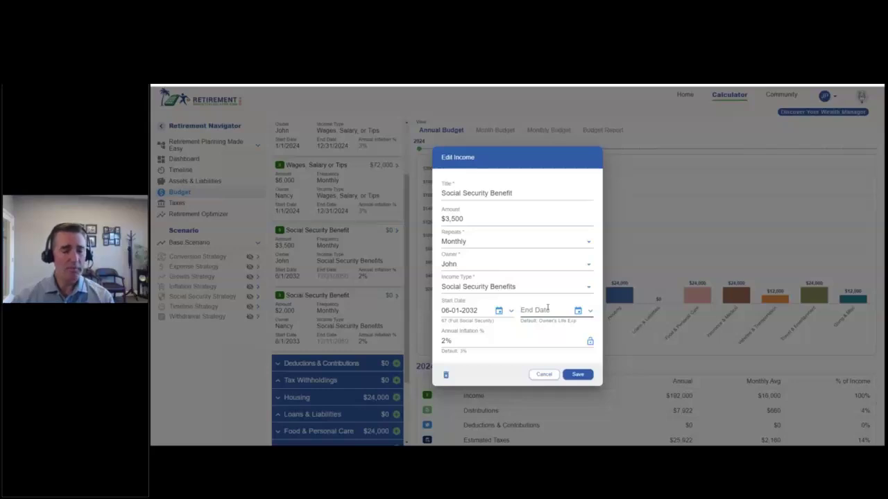
{"action": "left_click", "coordinate": [544, 374]}
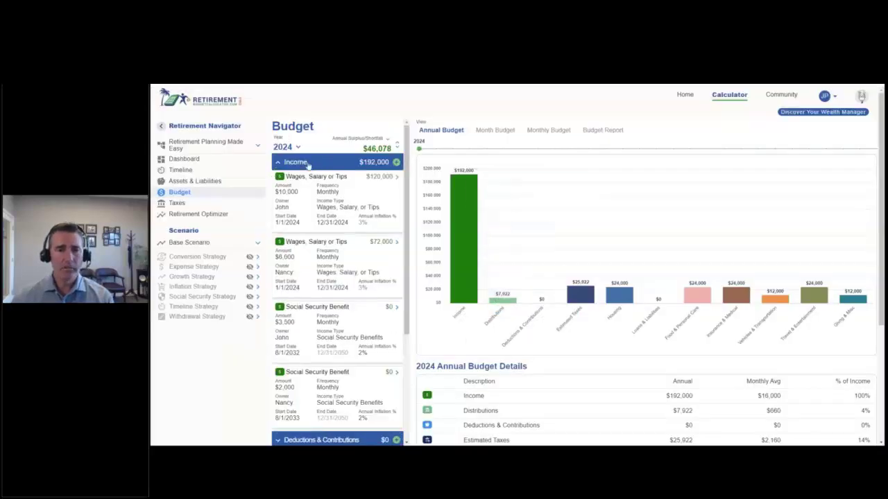
Collapse Income, open the Monthly Housing Expense under Housing and examine its designated payment account options, leaving none assigned.
{"action": "left_click", "coordinate": [308, 164]}
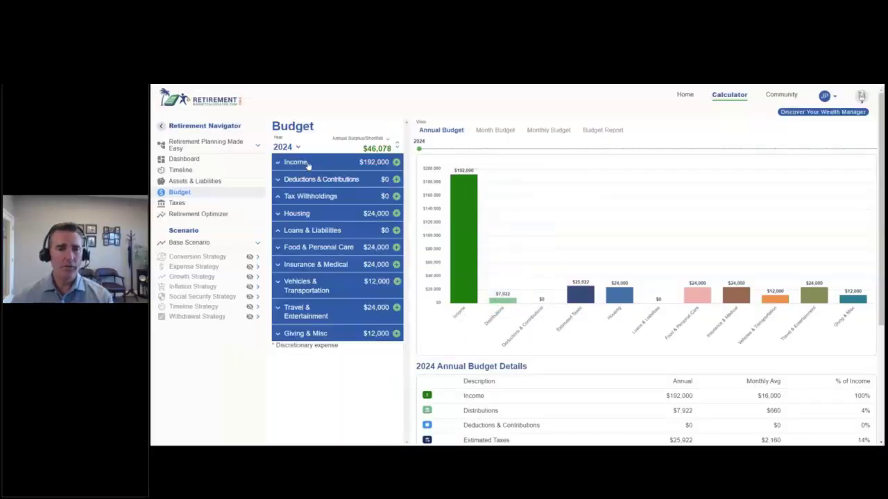
{"action": "left_click", "coordinate": [301, 216]}
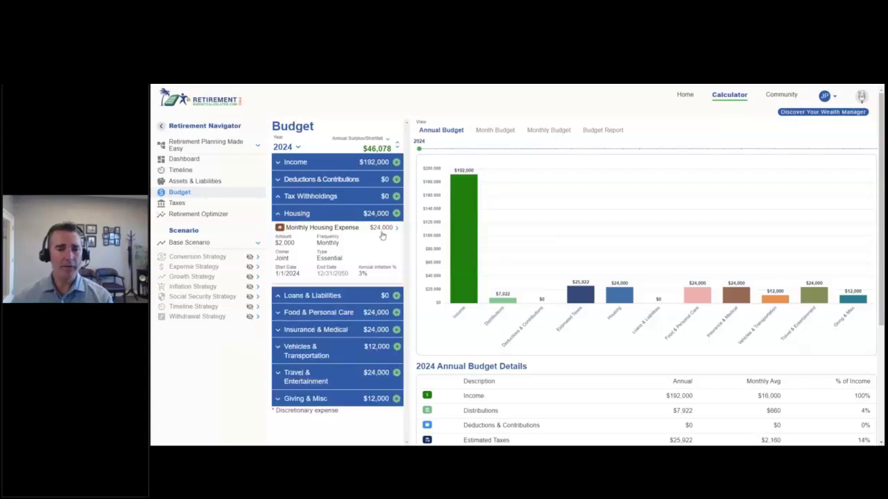
{"action": "left_click", "coordinate": [397, 228]}
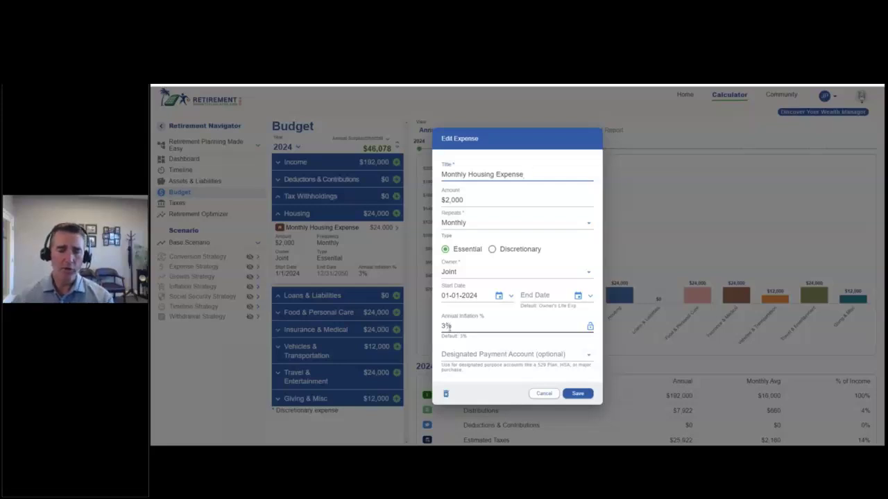
{"action": "left_click", "coordinate": [482, 353]}
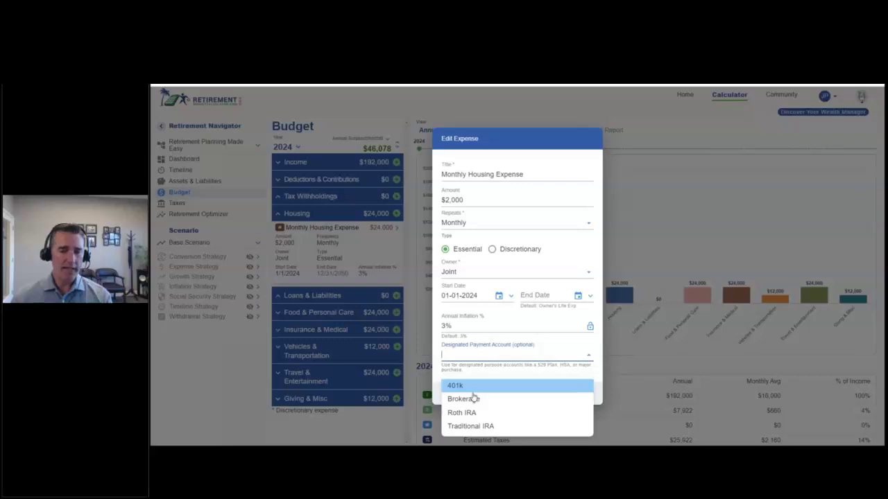
{"action": "left_click", "coordinate": [599, 344]}
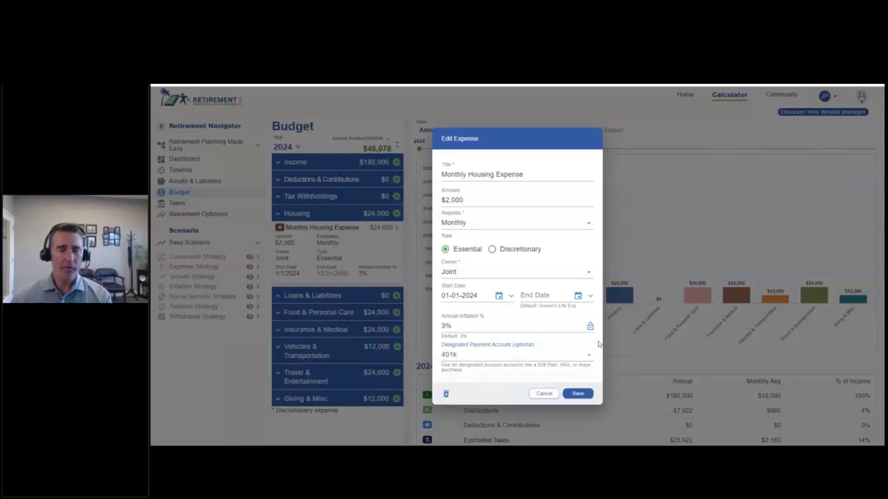
{"action": "left_click", "coordinate": [589, 356]}
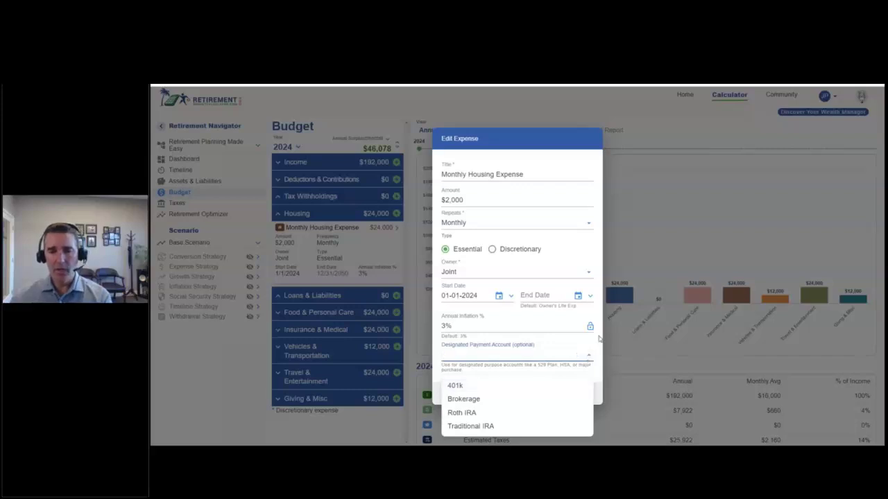
{"action": "left_click", "coordinate": [600, 339]}
{"action": "left_click", "coordinate": [584, 394]}
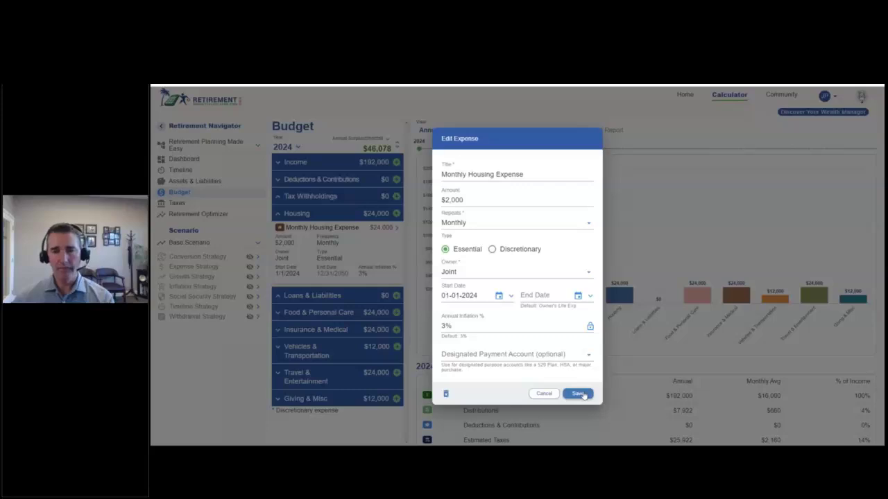
Try each spouse as owner of the Monthly Housing Expense, set the owner back to Joint and save it.
{"action": "left_click", "coordinate": [452, 264]}
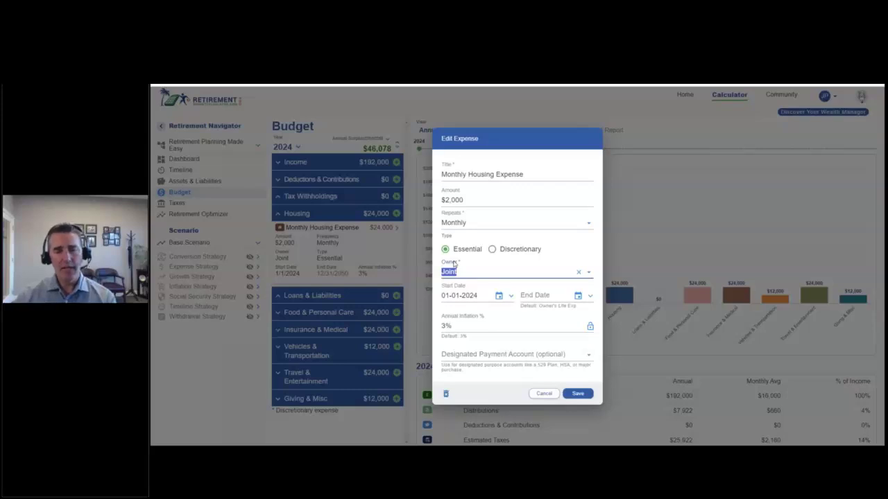
{"action": "left_click", "coordinate": [453, 272]}
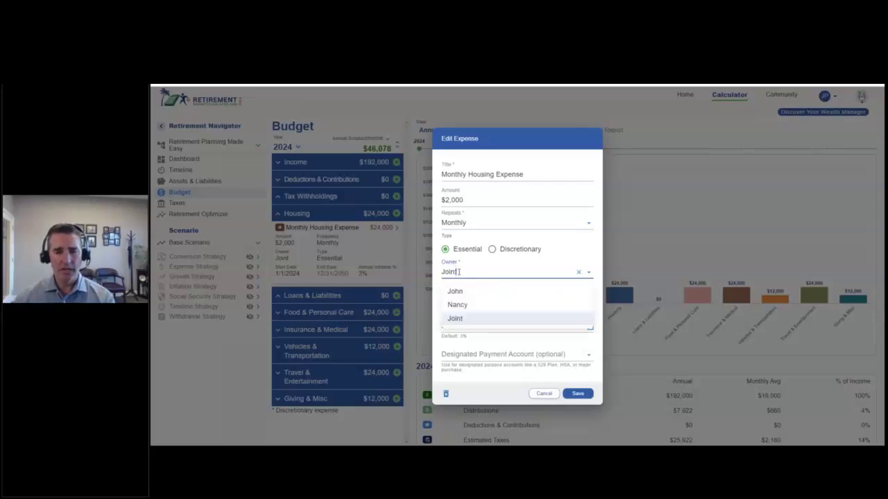
{"action": "left_click", "coordinate": [458, 291]}
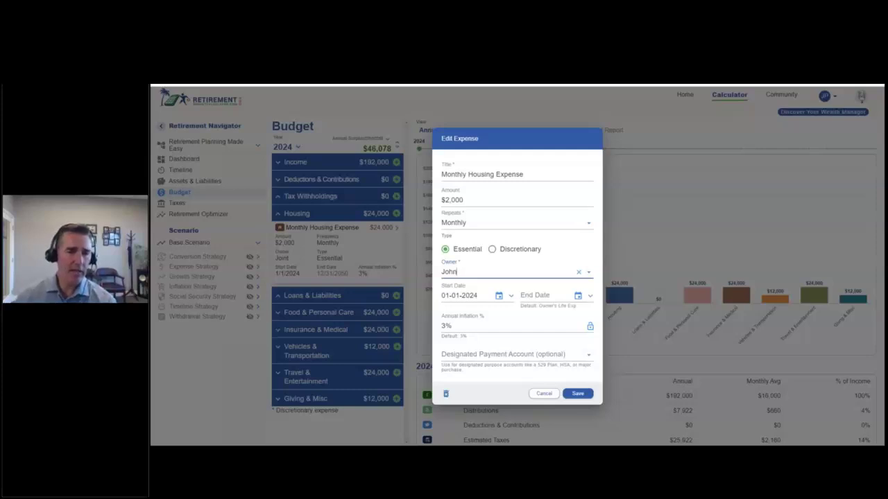
{"action": "left_click", "coordinate": [459, 272]}
{"action": "left_click", "coordinate": [465, 302]}
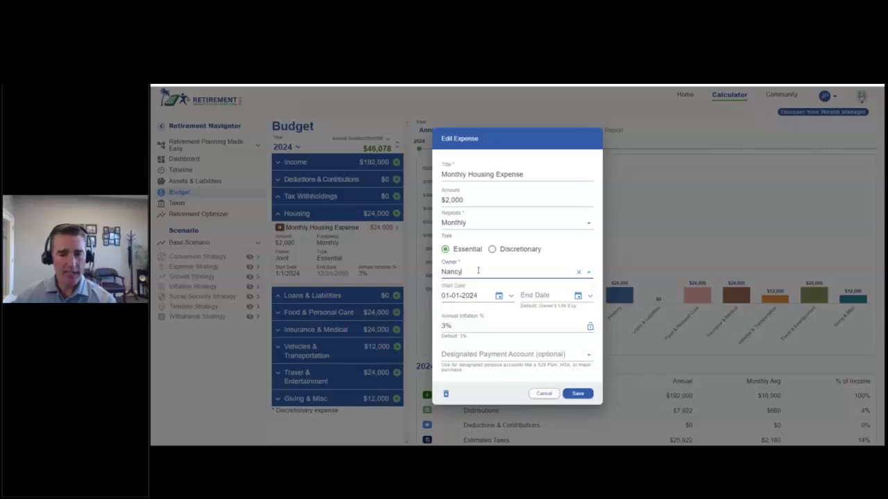
{"action": "left_click", "coordinate": [478, 271]}
{"action": "left_click", "coordinate": [471, 317]}
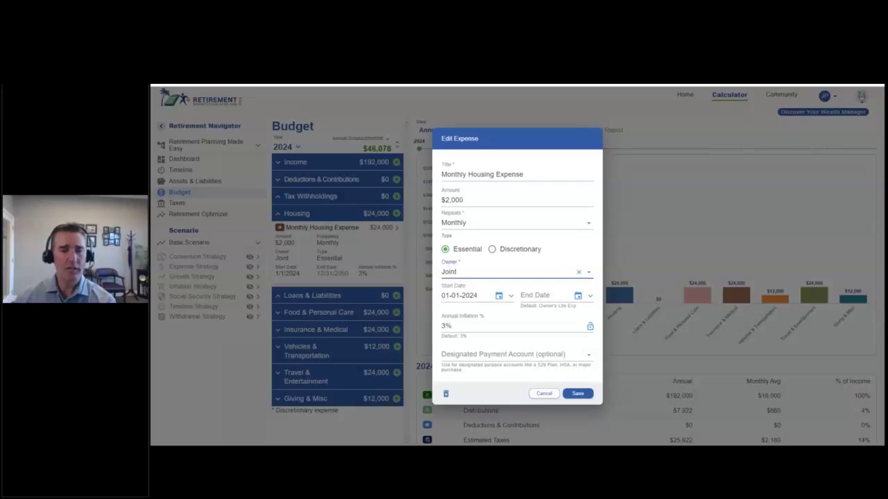
{"action": "left_click", "coordinate": [578, 394]}
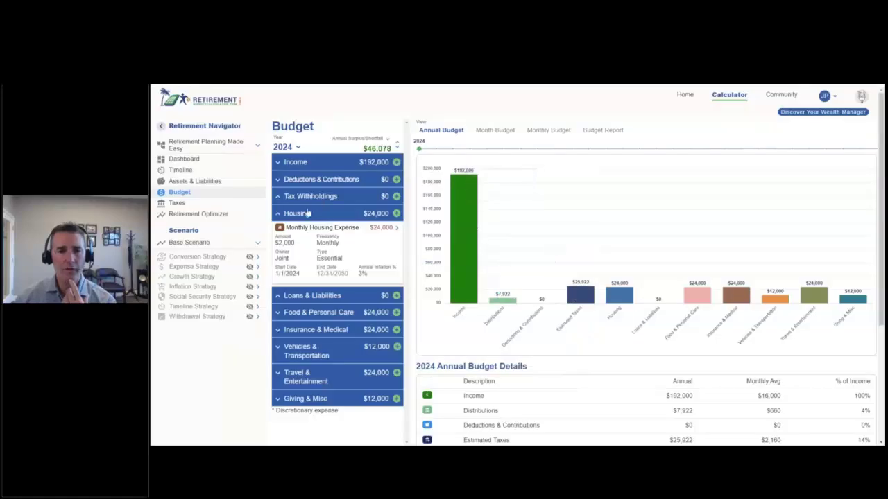
Collapse Housing and review the wages and Social Security entries under Income before collapsing that category.
{"action": "left_click", "coordinate": [310, 213]}
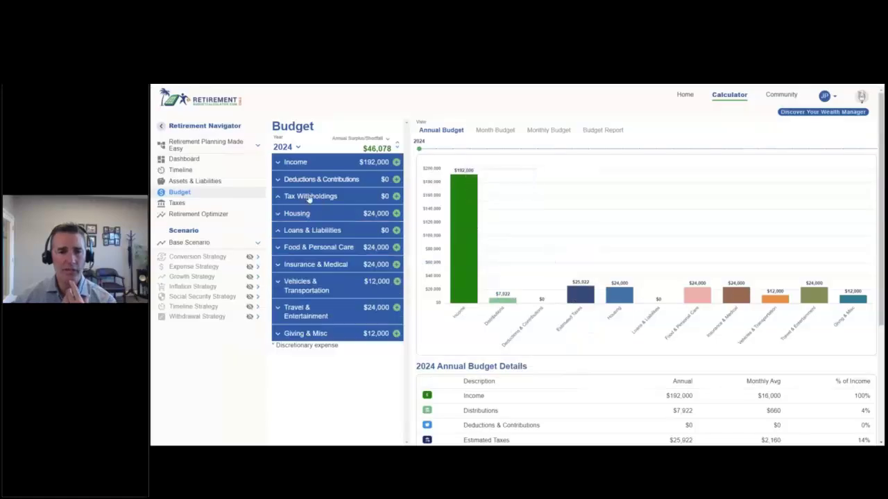
{"action": "left_click", "coordinate": [307, 162]}
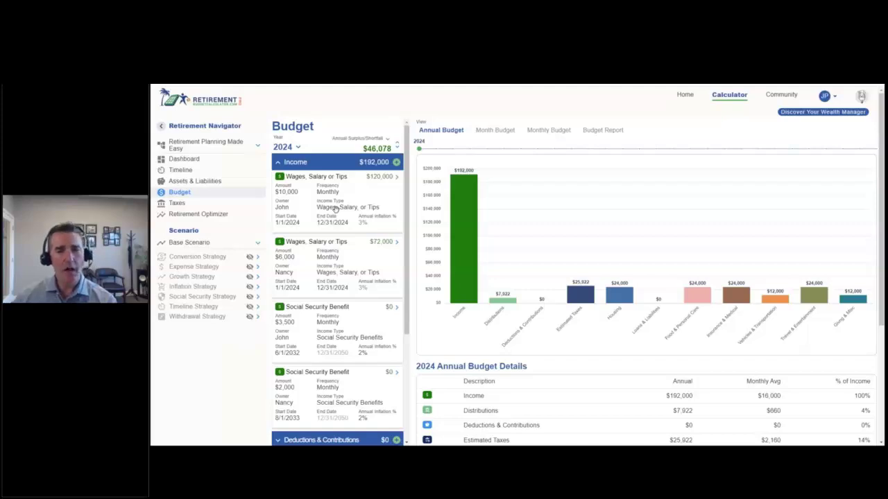
{"action": "scroll", "coordinate": [353, 241], "scroll_direction": "down", "scroll_amount": 1}
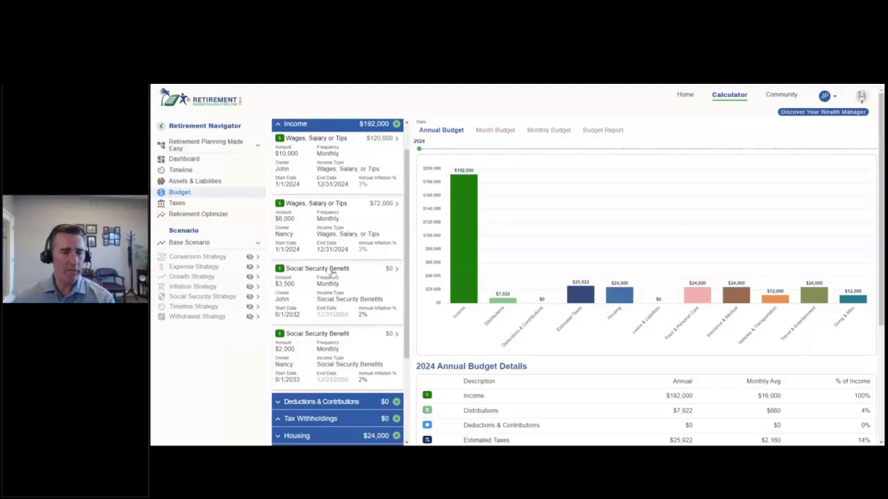
{"action": "left_click", "coordinate": [308, 127]}
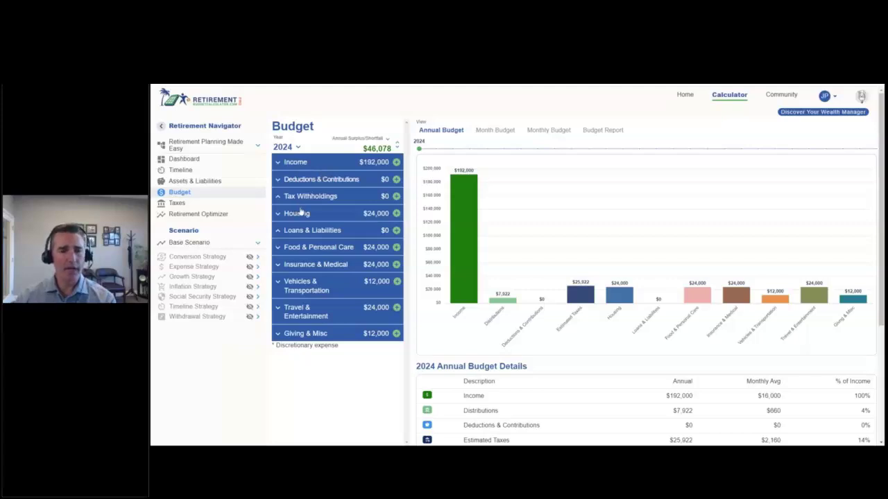
Set the end date of the $2,000 monthly Food and Personal Care Expense to the husband's life expectancy and save it.
{"action": "left_click", "coordinate": [308, 248]}
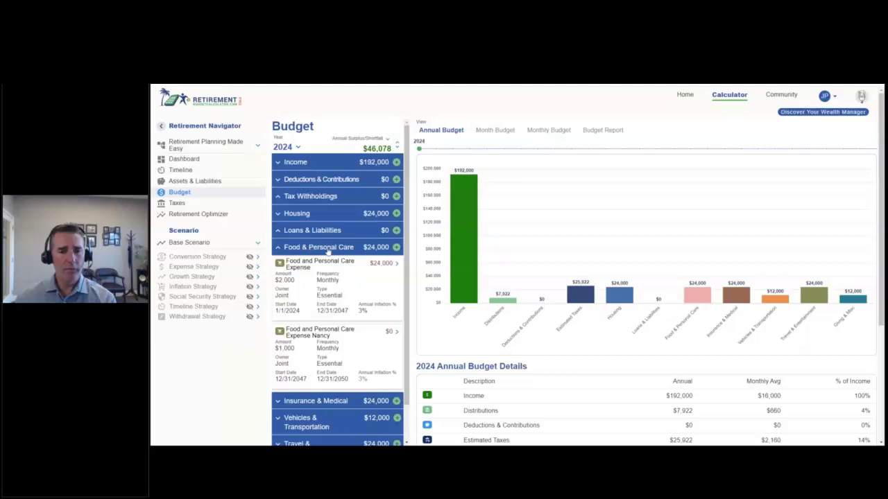
{"action": "left_click", "coordinate": [397, 264]}
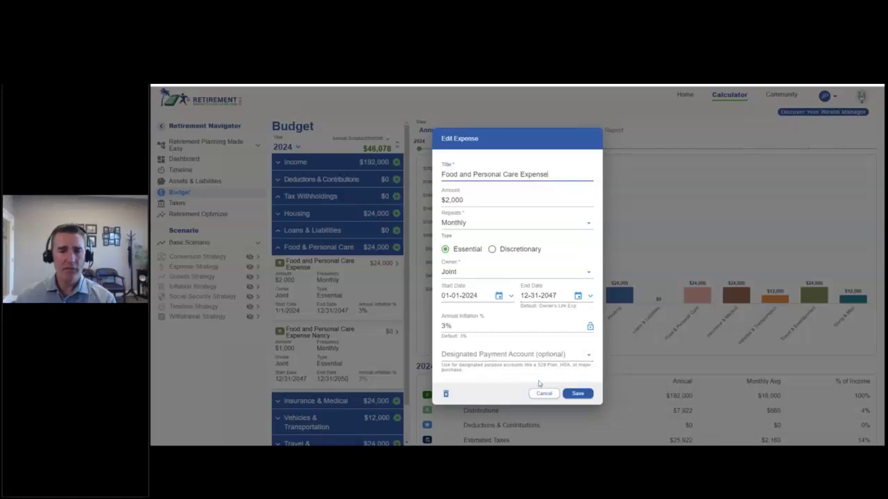
{"action": "left_click", "coordinate": [589, 298]}
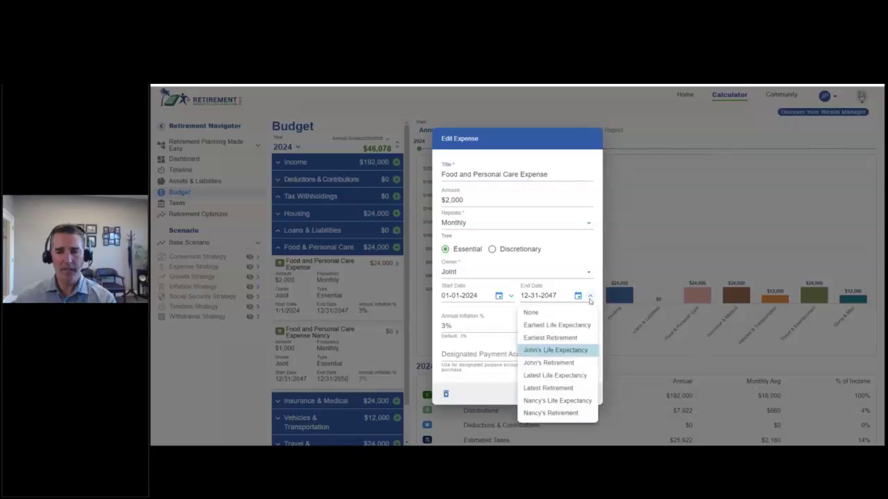
{"action": "left_click", "coordinate": [575, 350]}
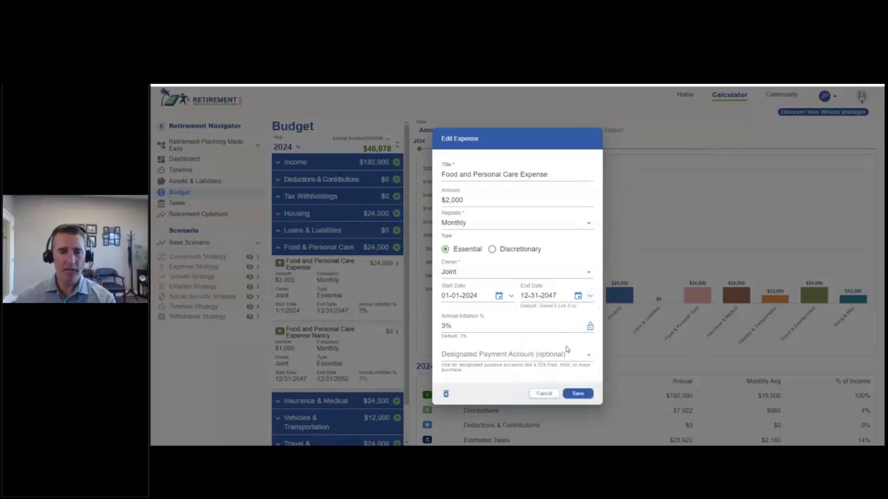
{"action": "left_click", "coordinate": [576, 394]}
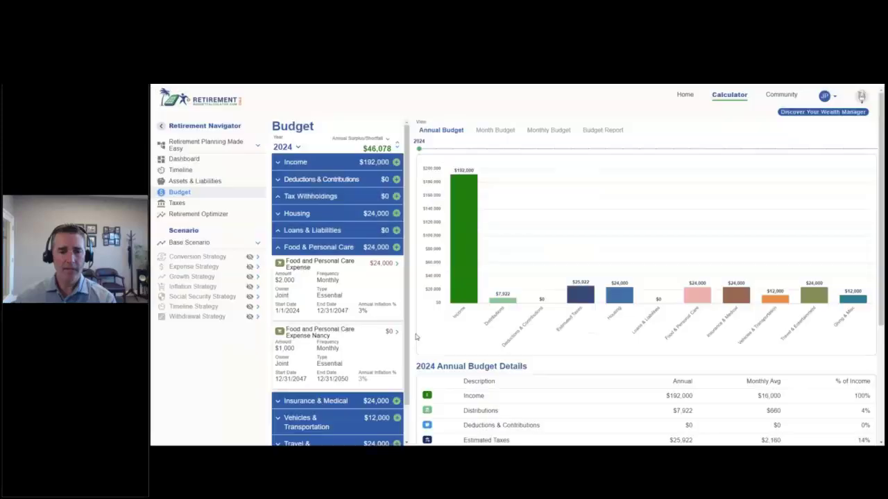
Examine the wife's $1,000 monthly food and personal care expense, close it without saving and collapse the category.
{"action": "left_click", "coordinate": [397, 335]}
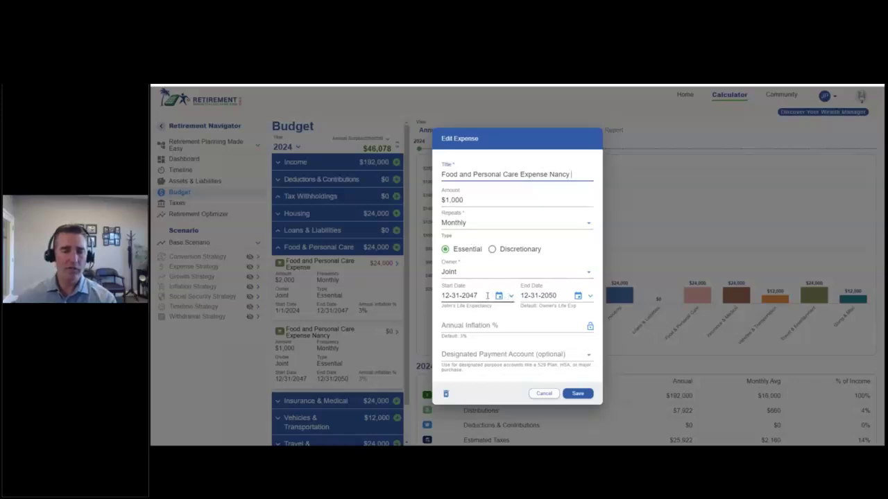
{"action": "left_click", "coordinate": [544, 394]}
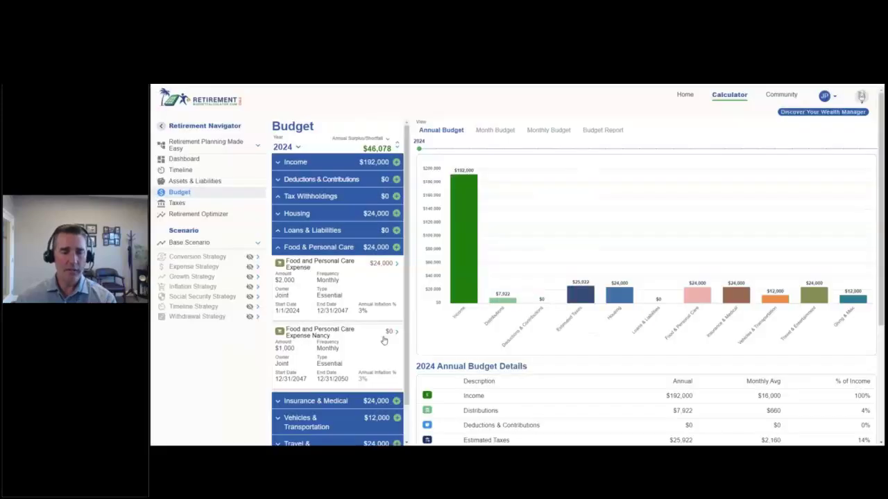
{"action": "left_click", "coordinate": [325, 251]}
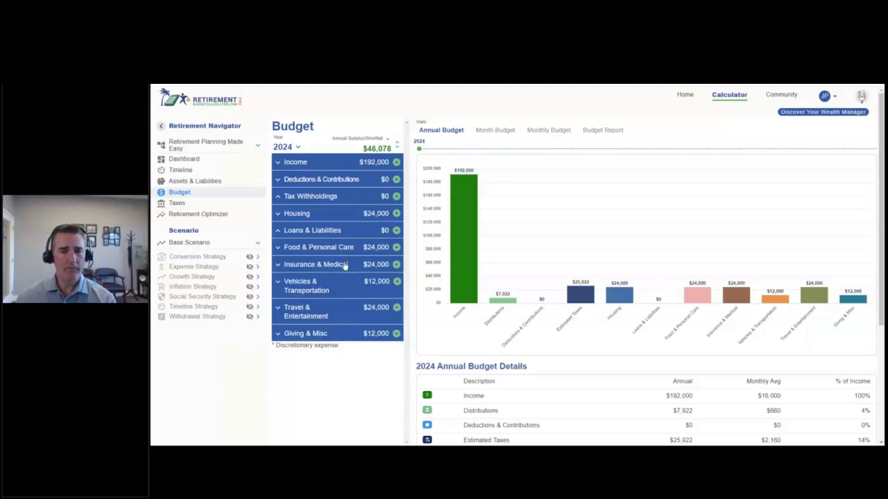
Open the Insurance expense under Insurance & Medical, examine its annual inflation rate and save it as it is.
{"action": "left_click", "coordinate": [344, 264]}
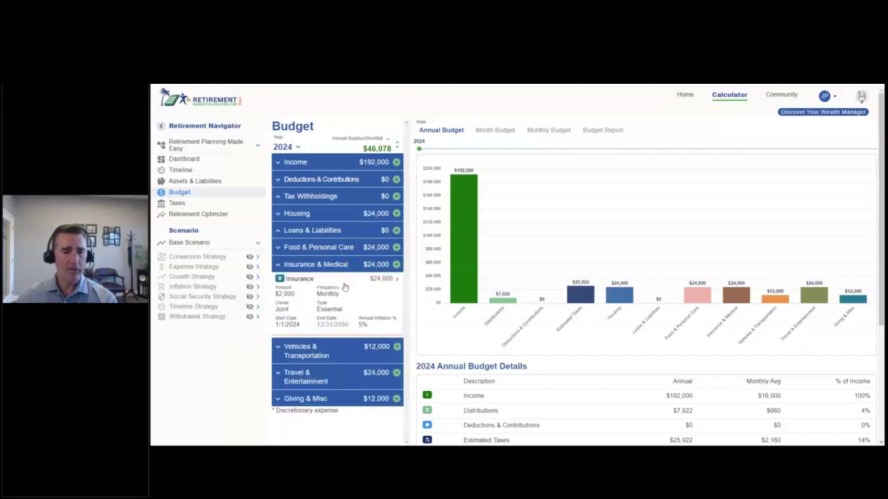
{"action": "left_click", "coordinate": [400, 280]}
{"action": "left_click", "coordinate": [451, 322]}
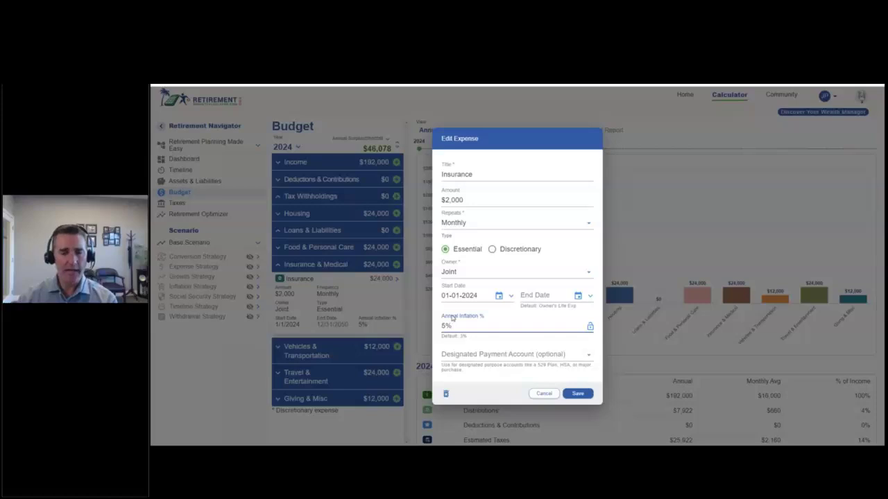
{"action": "left_click", "coordinate": [574, 394]}
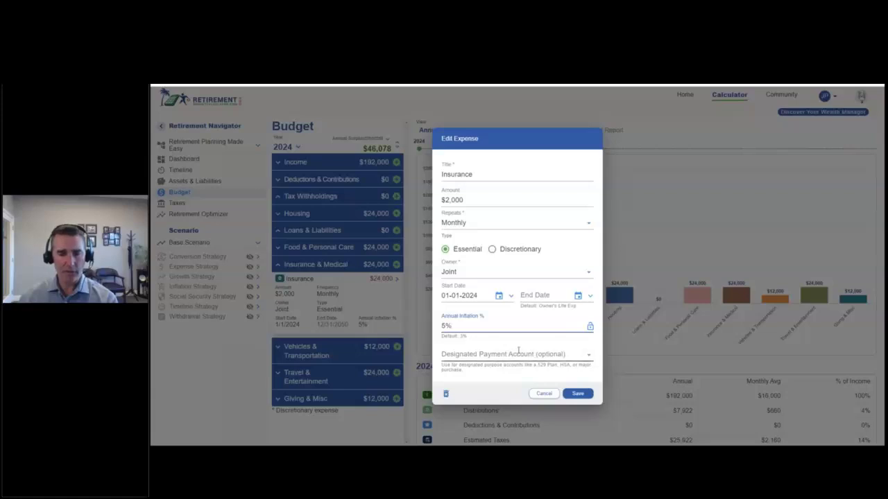
Close the Insurance expense without saving and examine the Vehicles and Transportation expense, leaving it unchanged and collapsing its category.
{"action": "left_click", "coordinate": [544, 394]}
{"action": "left_click", "coordinate": [318, 266]}
{"action": "left_click", "coordinate": [319, 286]}
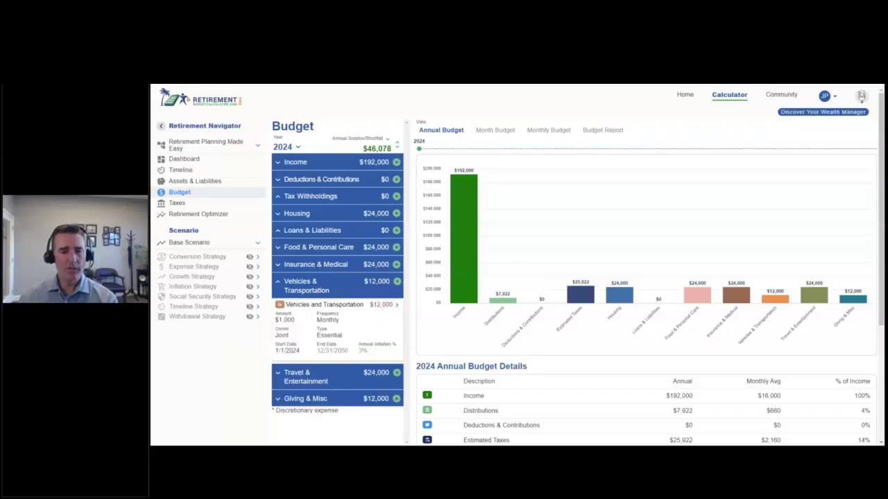
{"action": "left_click", "coordinate": [397, 305]}
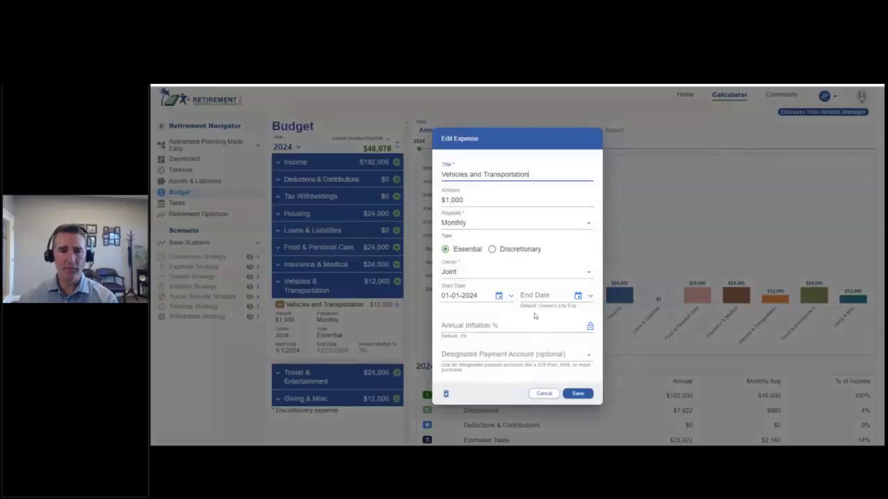
{"action": "left_click", "coordinate": [543, 393]}
{"action": "left_click", "coordinate": [344, 280]}
Compare the amounts, types and date ranges of the two Vacations expenses under Travel & Entertainment, closing each without saving.
{"action": "left_click", "coordinate": [322, 314]}
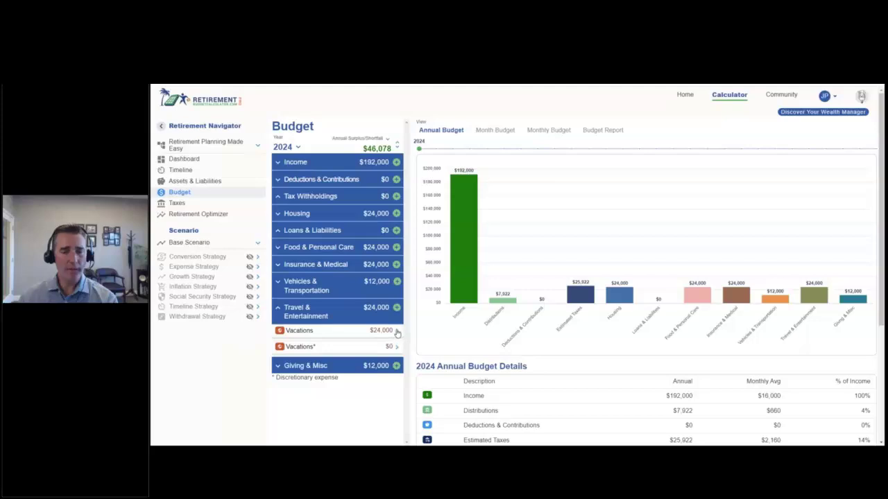
{"action": "left_click", "coordinate": [397, 334]}
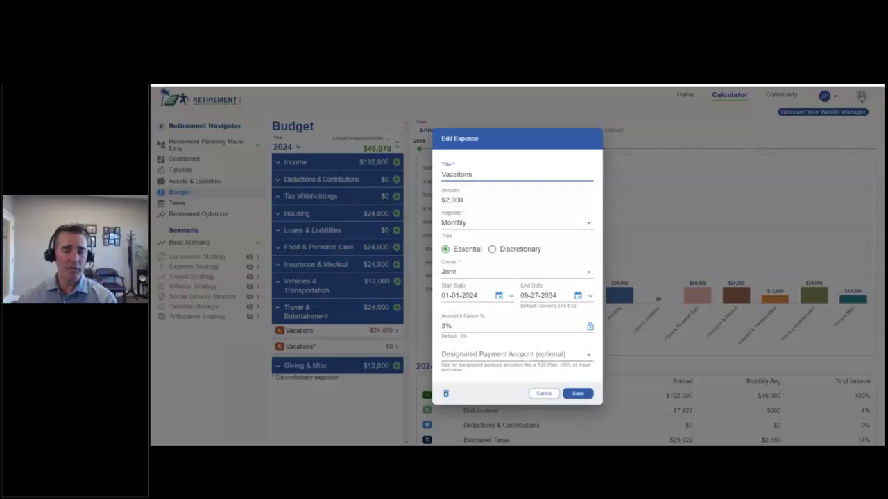
{"action": "left_click", "coordinate": [541, 394]}
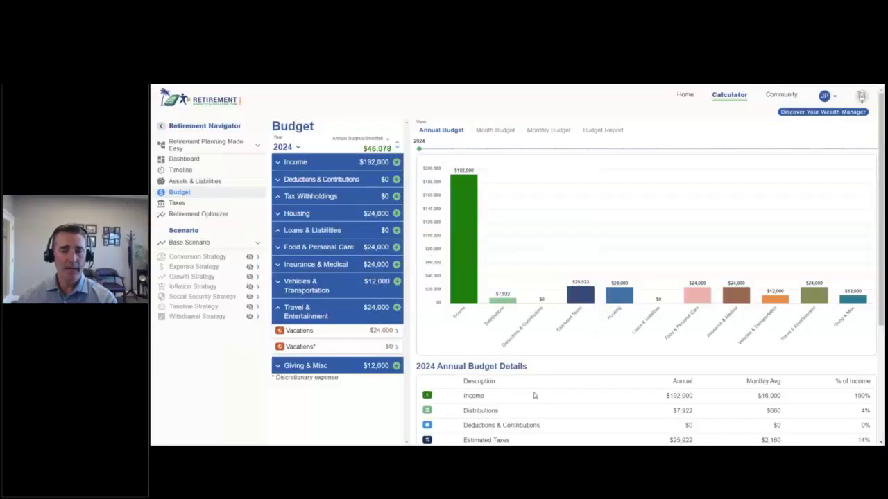
{"action": "left_click", "coordinate": [397, 348]}
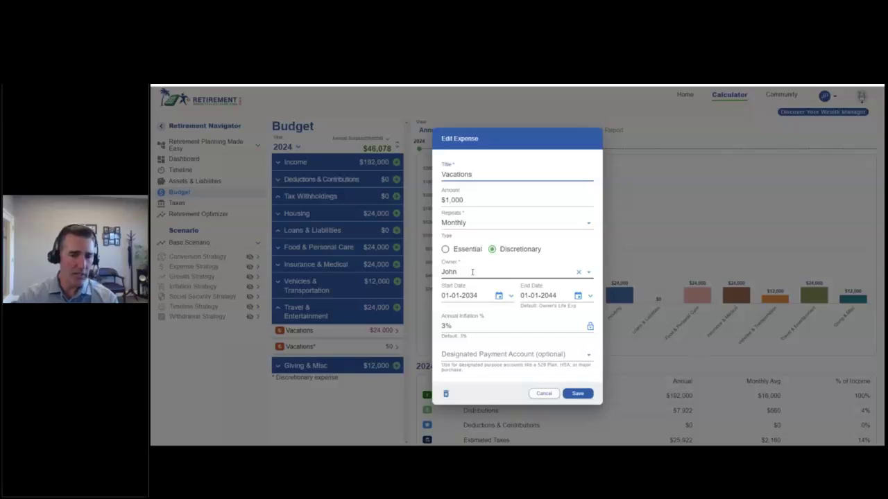
{"action": "left_click", "coordinate": [544, 393]}
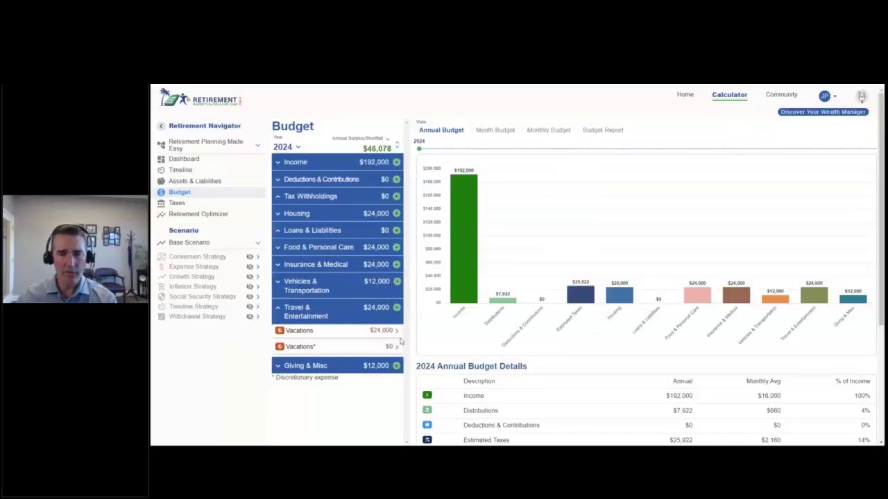
{"action": "left_click", "coordinate": [396, 331]}
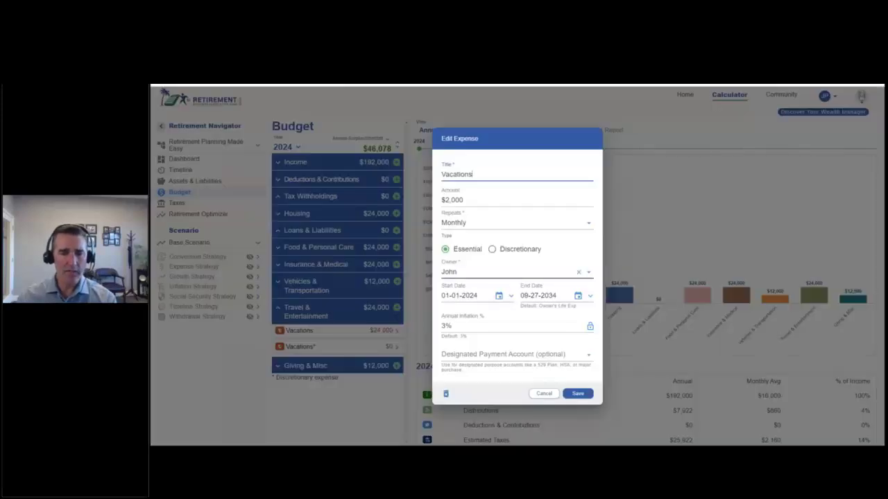
{"action": "left_click", "coordinate": [543, 394]}
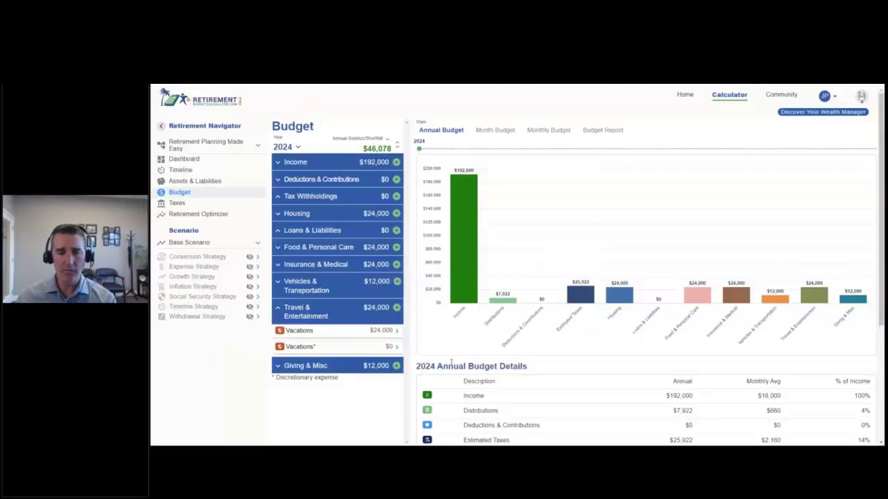
{"action": "left_click", "coordinate": [399, 348]}
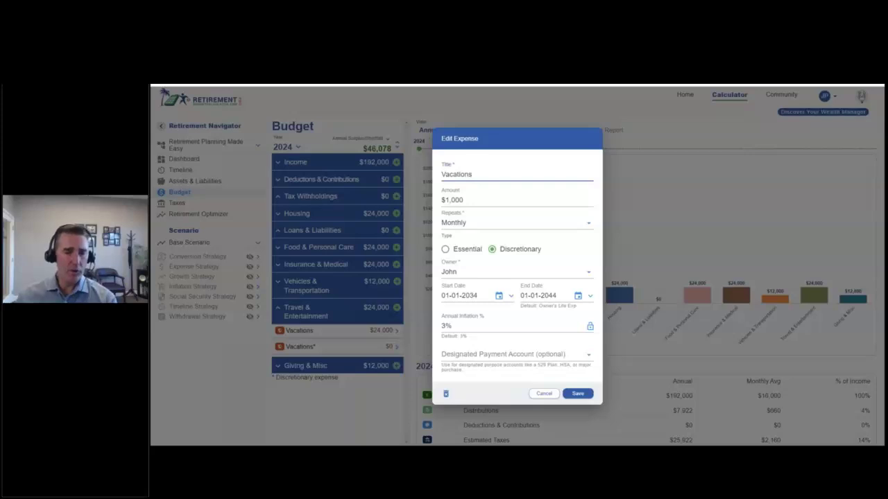
{"action": "left_click", "coordinate": [543, 394]}
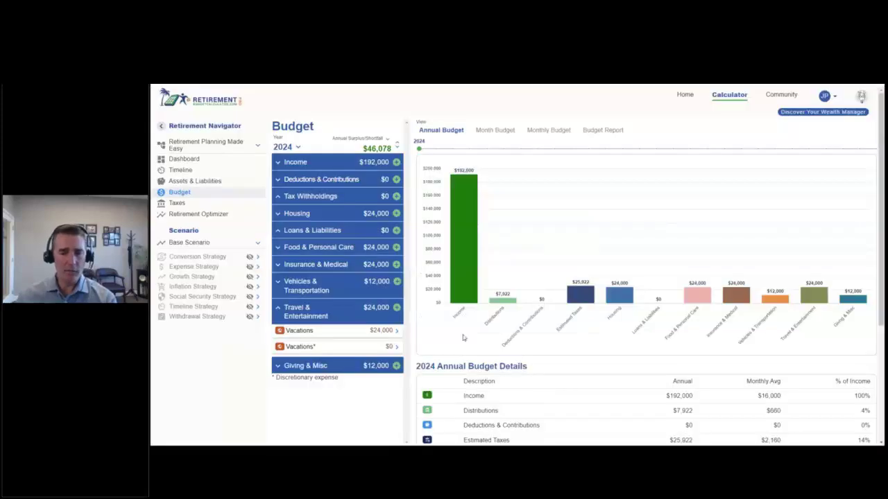
Examine the annual inflation rate of Tithe & Offerings under Giving & Misc, save it as it is and collapse the open categories.
{"action": "left_click", "coordinate": [323, 366]}
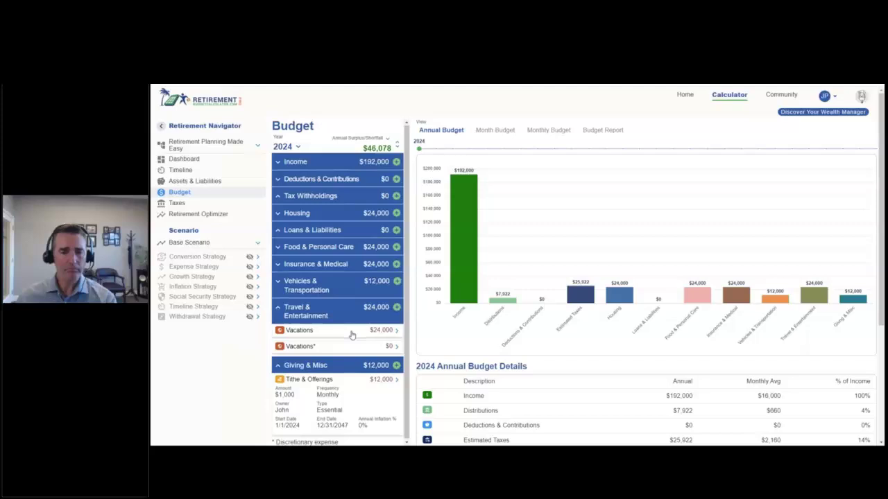
{"action": "left_click", "coordinate": [398, 380]}
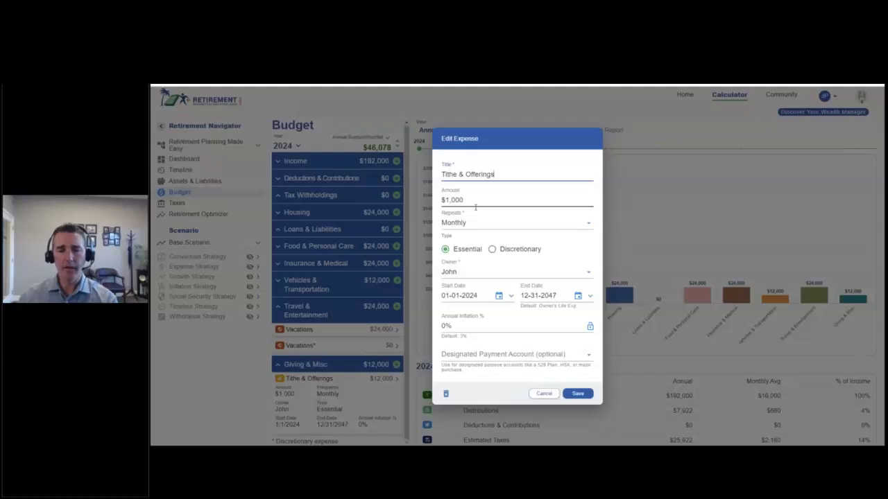
{"action": "triple_click", "coordinate": [450, 317]}
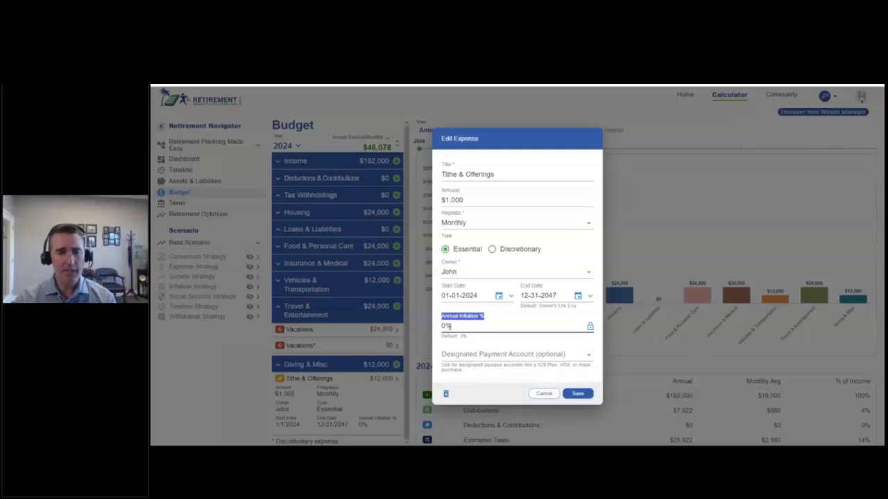
{"action": "left_click", "coordinate": [579, 392]}
{"action": "left_click", "coordinate": [340, 365]}
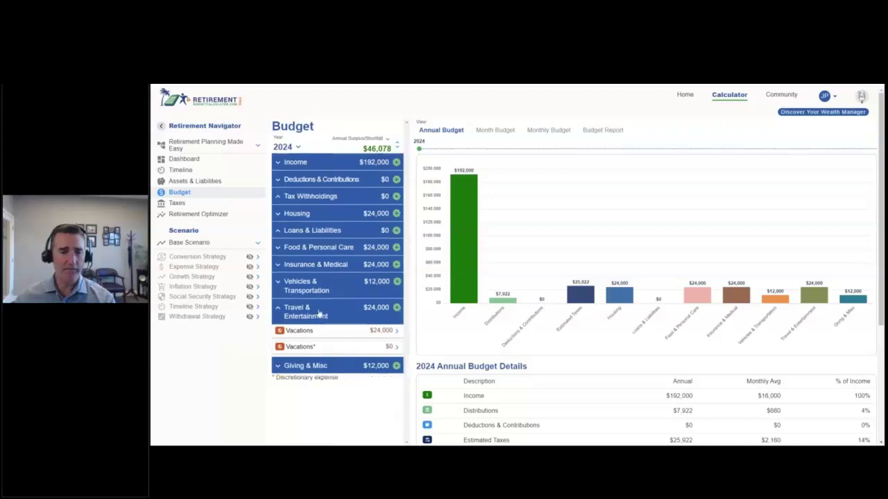
{"action": "left_click", "coordinate": [319, 312]}
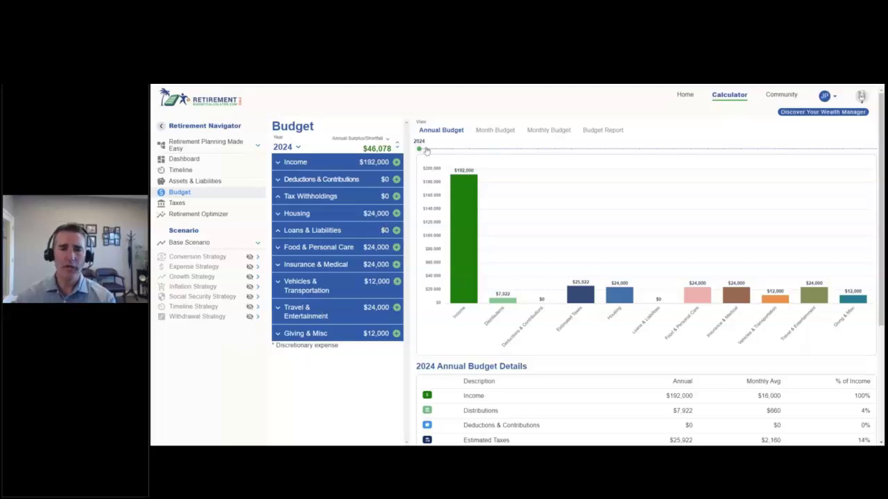
Preview the annual budget for 2030, return to 2024 and view the Month Budget and Monthly Budget.
{"action": "left_click_drag", "start_coordinate": [420, 149], "coordinate": [521, 150]}
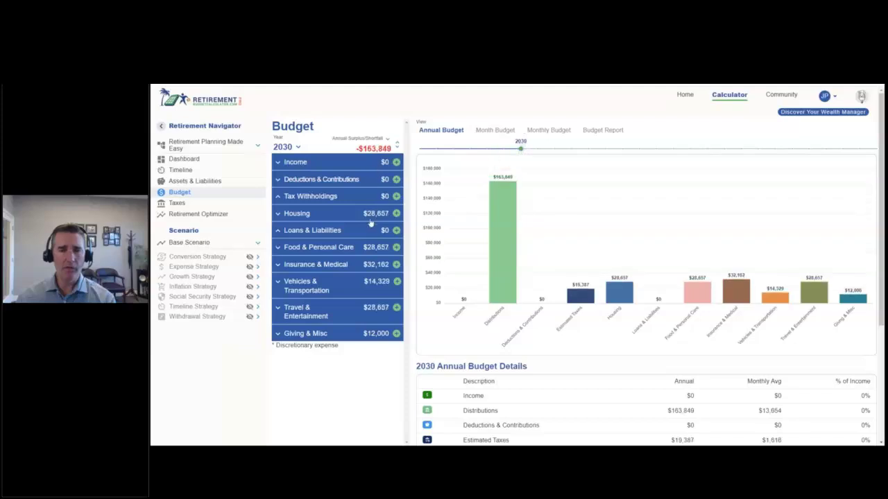
{"action": "left_click_drag", "start_coordinate": [520, 149], "coordinate": [420, 151]}
{"action": "left_click", "coordinate": [494, 131]}
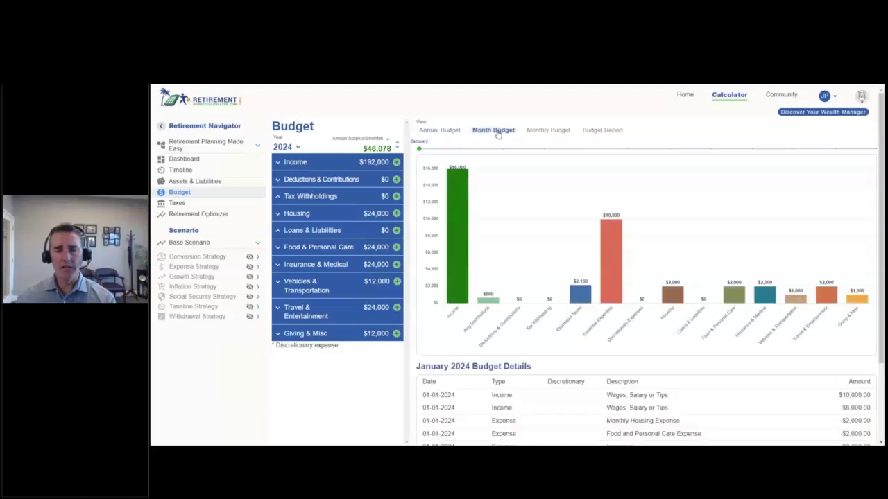
{"action": "left_click", "coordinate": [543, 132]}
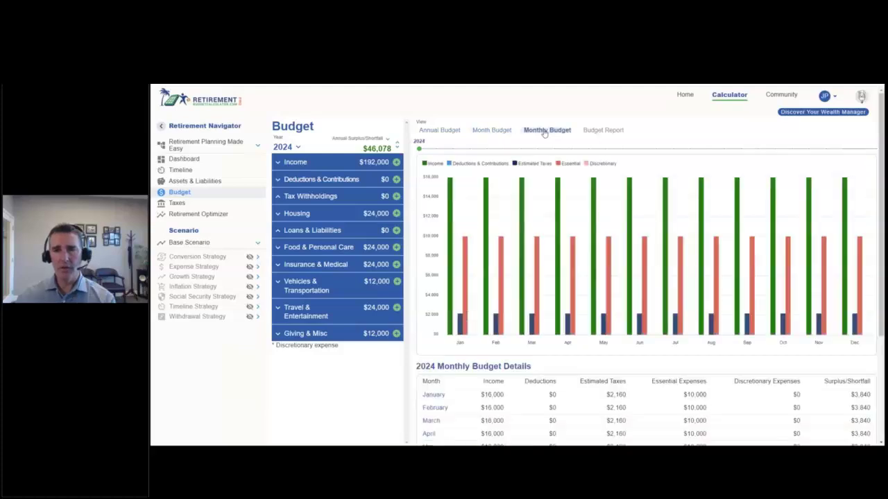
Read through the 2024 Budget Report and return to the Annual Budget view.
{"action": "left_click", "coordinate": [595, 131]}
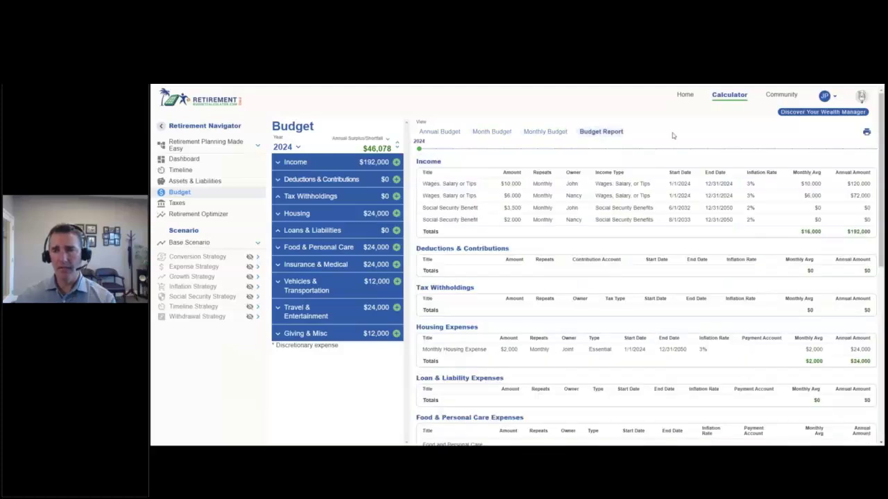
{"action": "scroll", "coordinate": [652, 201], "scroll_direction": "down", "scroll_amount": 2}
{"action": "scroll", "coordinate": [652, 201], "scroll_direction": "down", "scroll_amount": 1}
{"action": "scroll", "coordinate": [654, 199], "scroll_direction": "up", "scroll_amount": 3}
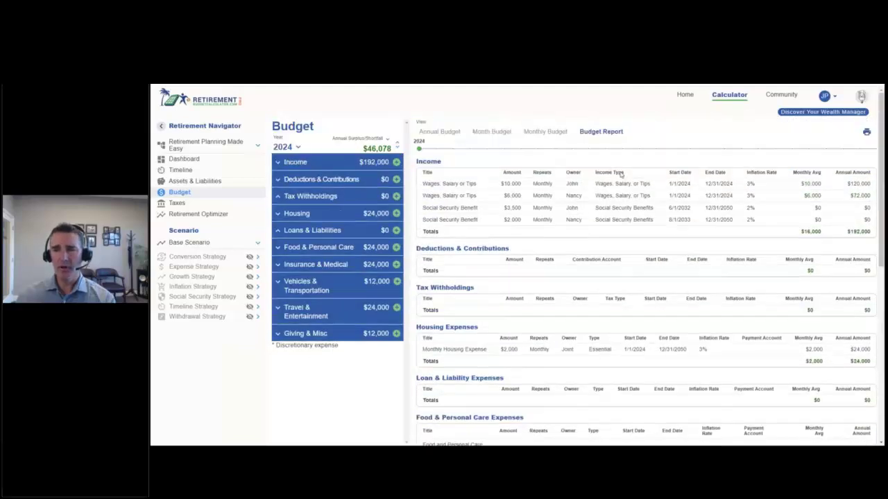
{"action": "left_click", "coordinate": [440, 131]}
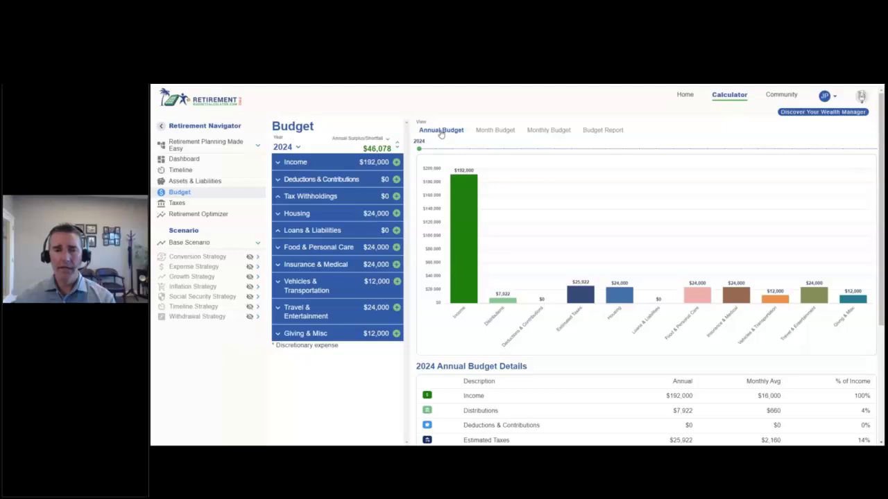
Open the 2024 Federal Taxes page and examine the wages, total income, tax bracket and standard deduction lines.
{"action": "left_click", "coordinate": [183, 206]}
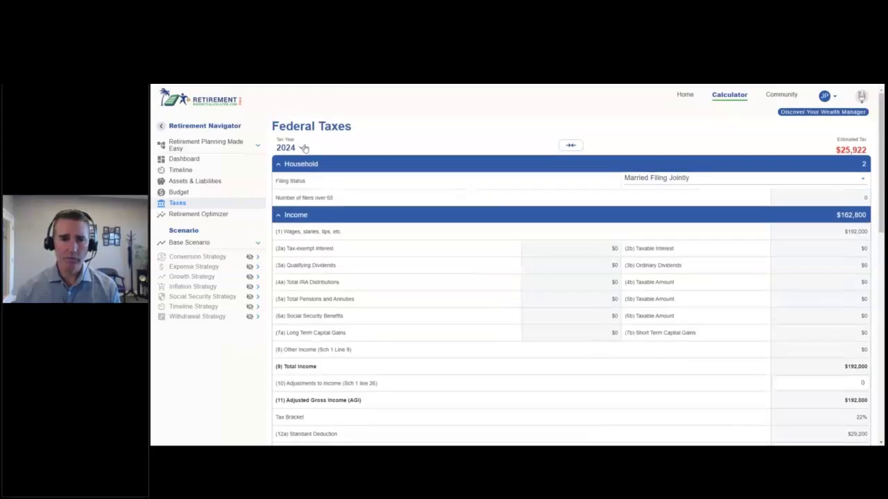
{"action": "left_click", "coordinate": [850, 231]}
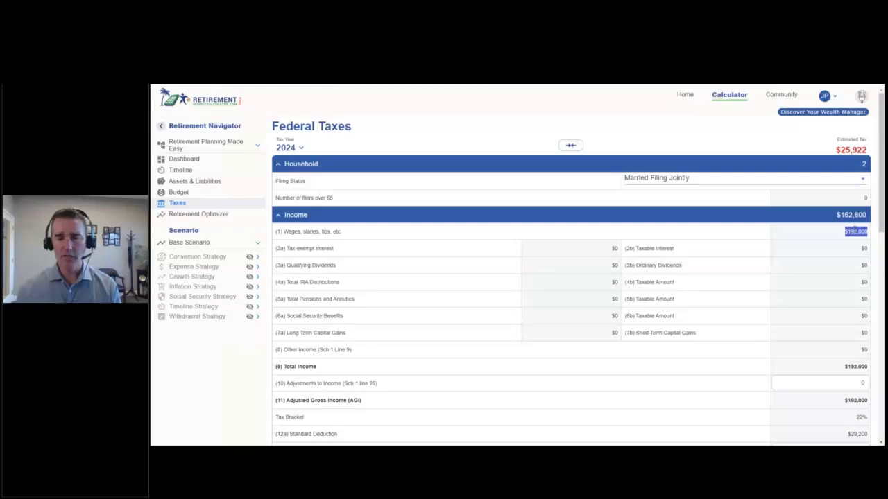
{"action": "scroll", "coordinate": [854, 230], "scroll_direction": "down", "scroll_amount": 2}
{"action": "double_click", "coordinate": [848, 290]}
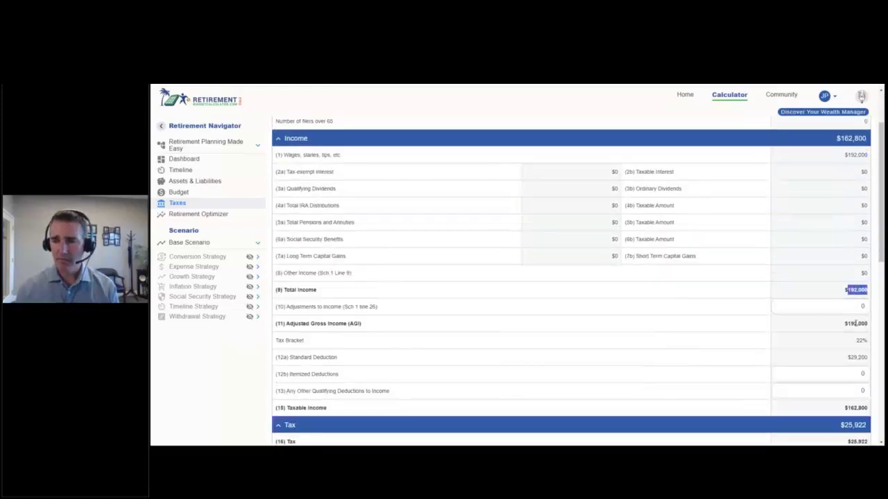
{"action": "double_click", "coordinate": [859, 341]}
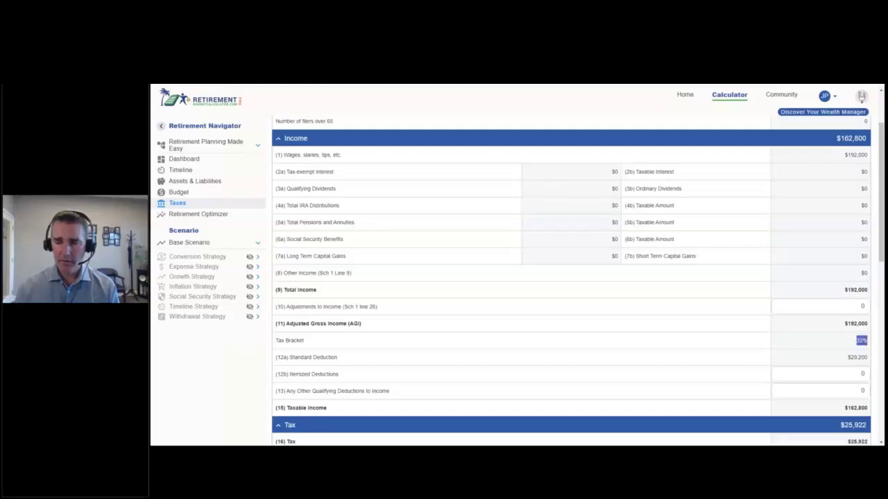
{"action": "scroll", "coordinate": [839, 323], "scroll_direction": "down", "scroll_amount": 1}
{"action": "double_click", "coordinate": [856, 319]}
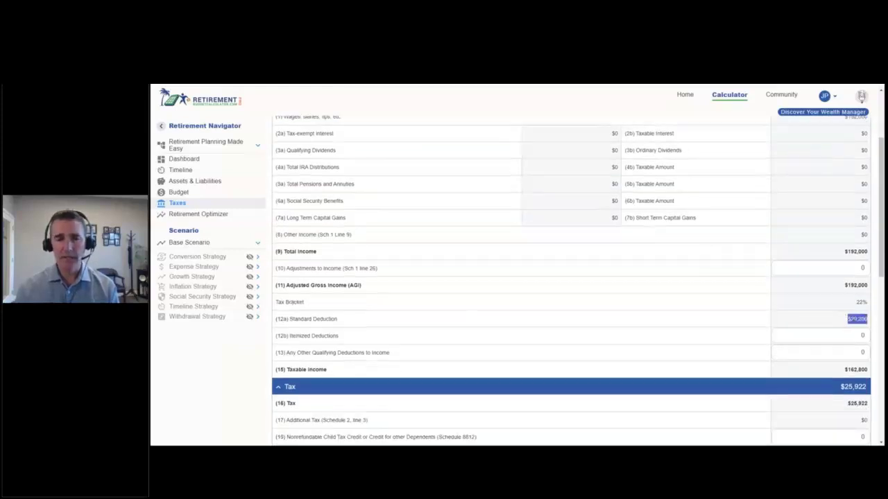
Examine the taxable income, the tax on line 16 and the effective federal tax rate on the Federal Taxes page.
{"action": "scroll", "coordinate": [851, 311], "scroll_direction": "down", "scroll_amount": 2}
{"action": "double_click", "coordinate": [848, 293]}
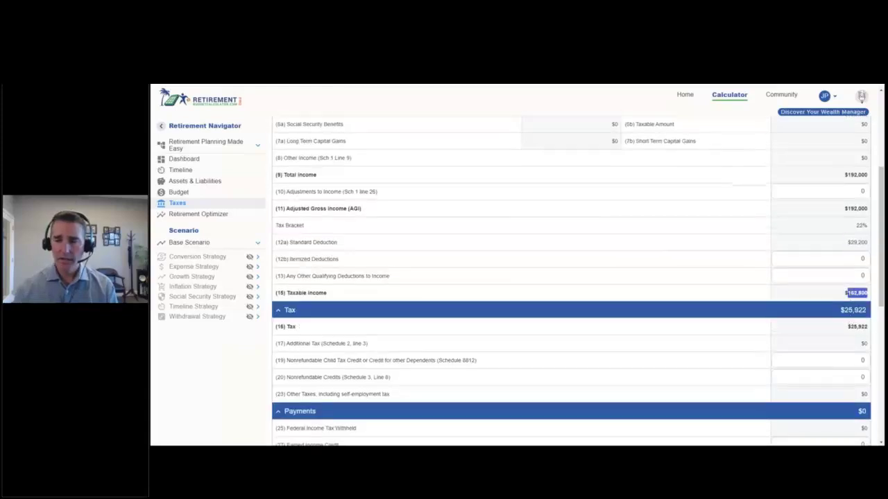
{"action": "double_click", "coordinate": [857, 327]}
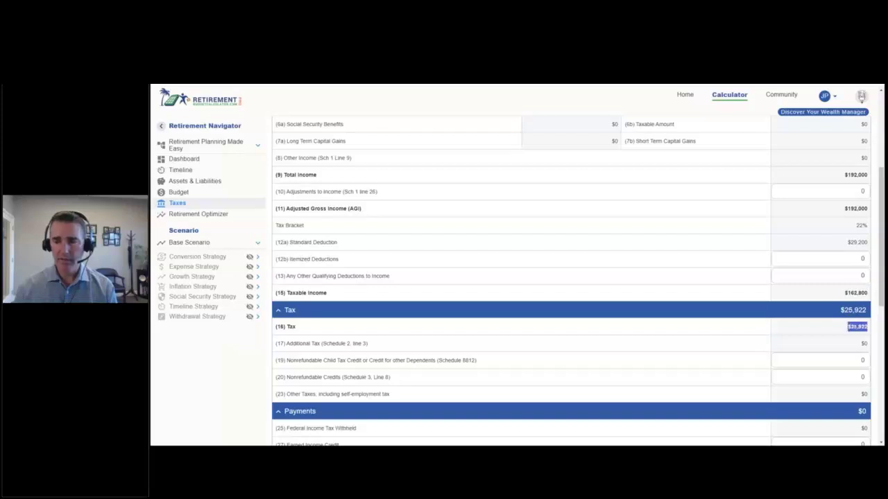
{"action": "scroll", "coordinate": [832, 305], "scroll_direction": "down", "scroll_amount": 3}
{"action": "scroll", "coordinate": [828, 296], "scroll_direction": "down", "scroll_amount": 2}
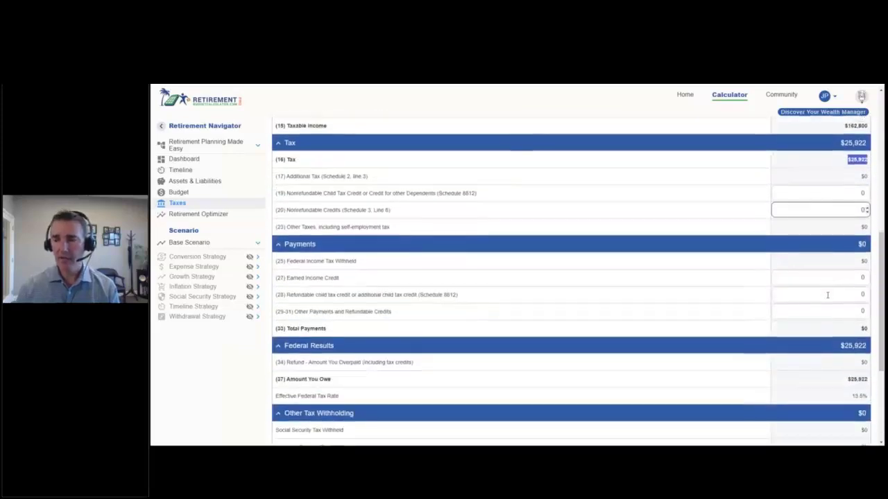
{"action": "double_click", "coordinate": [859, 371]}
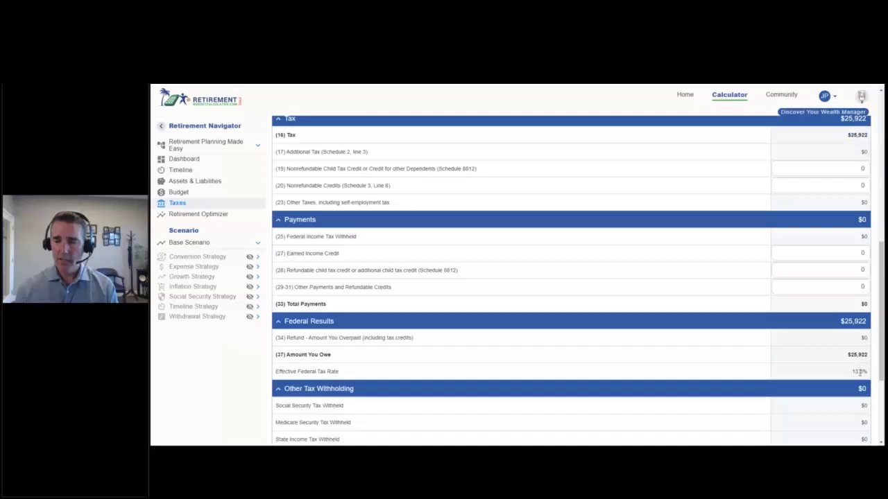
{"action": "scroll", "coordinate": [858, 371], "scroll_direction": "down", "scroll_amount": 4}
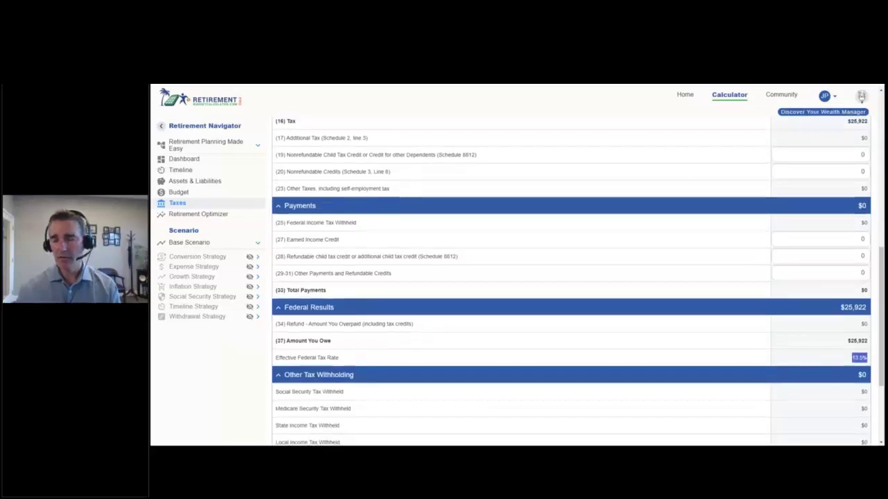
Return to the Income section and select the Adjustments to Income (Sch 1 line 26) amount.
{"action": "scroll", "coordinate": [835, 335], "scroll_direction": "up", "scroll_amount": 7}
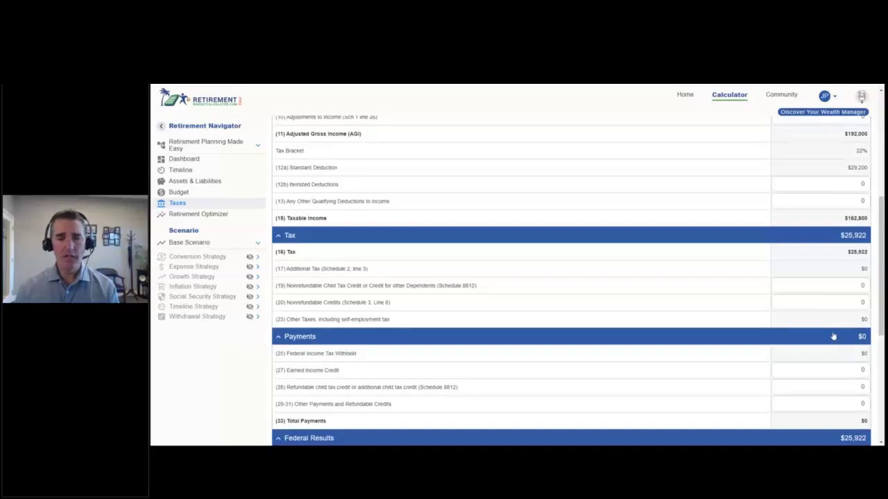
{"action": "scroll", "coordinate": [833, 336], "scroll_direction": "up", "scroll_amount": 3}
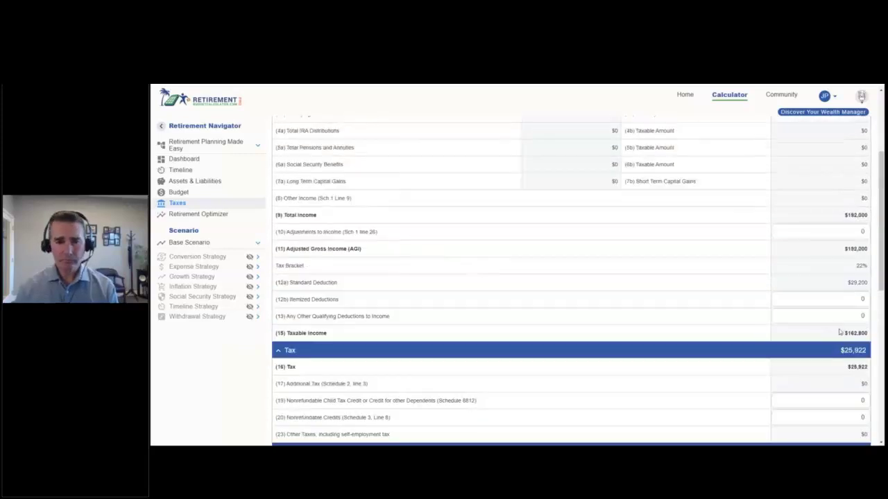
{"action": "left_click", "coordinate": [845, 231]}
{"action": "double_click", "coordinate": [845, 231]}
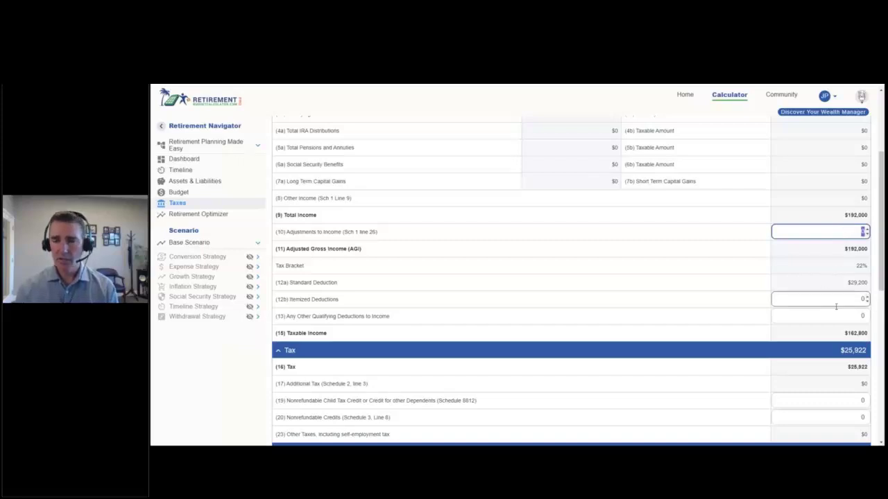
Set the 2024 Itemized Deductions on line 12b to 50000 and check the Standard Deduction on line 12a.
{"action": "double_click", "coordinate": [800, 299]}
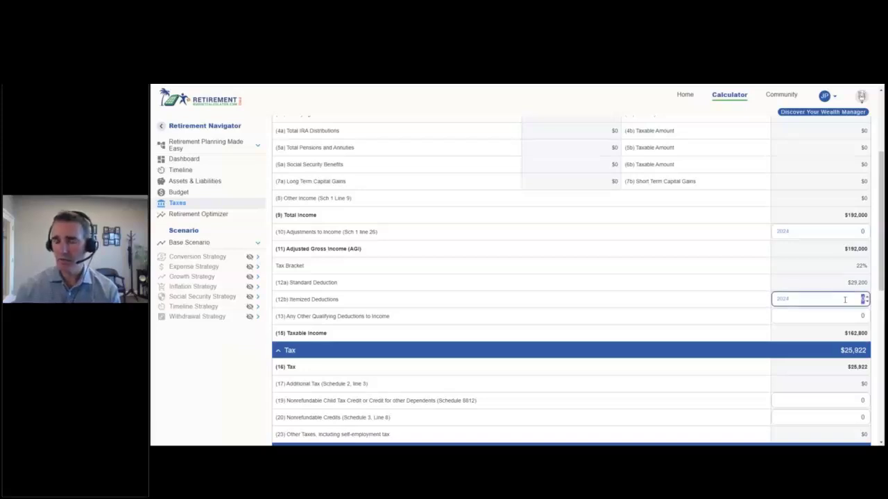
{"action": "type", "text": "50000"}
{"action": "left_click", "coordinate": [858, 285]}
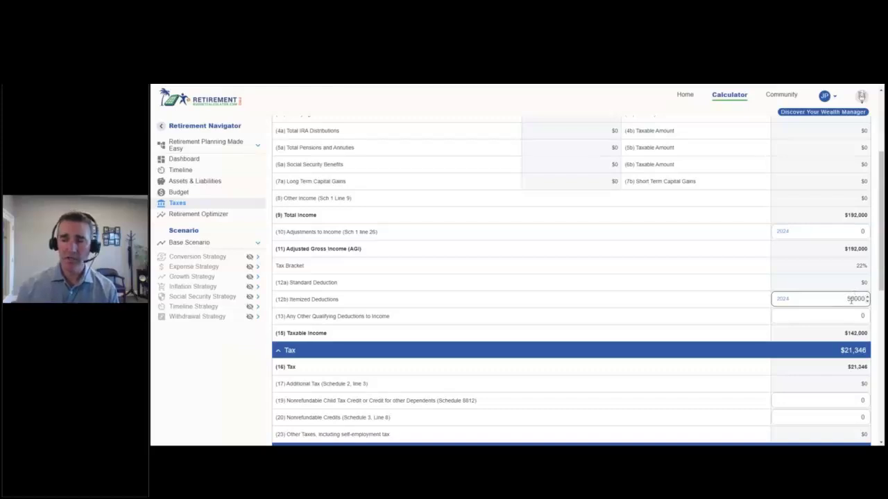
{"action": "double_click", "coordinate": [863, 282]}
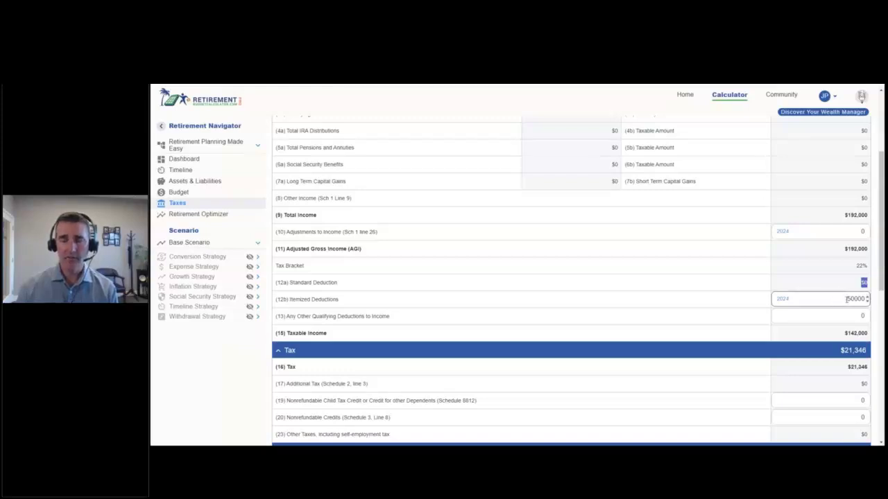
{"action": "scroll", "coordinate": [739, 313], "scroll_direction": "up", "scroll_amount": 2}
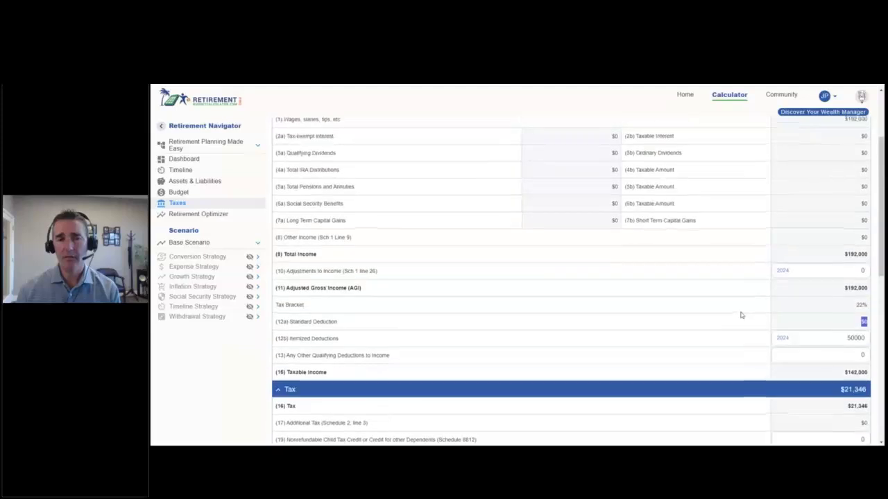
{"action": "double_click", "coordinate": [782, 376]}
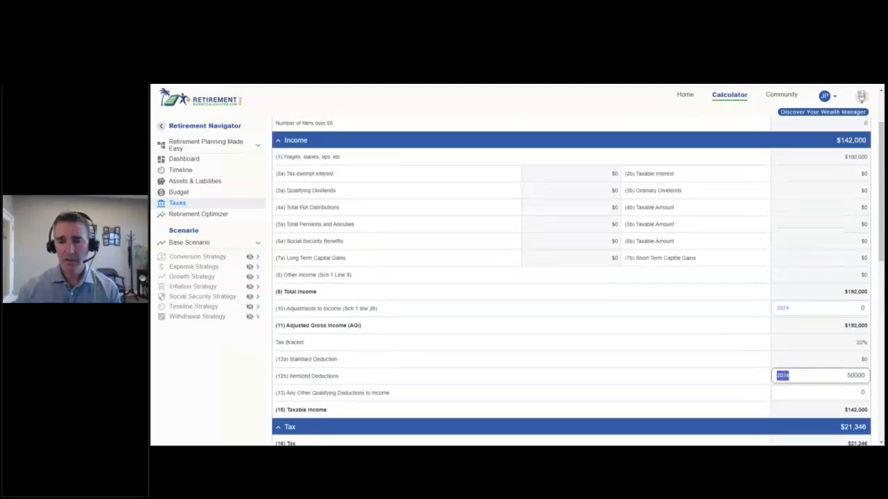
{"action": "double_click", "coordinate": [847, 376]}
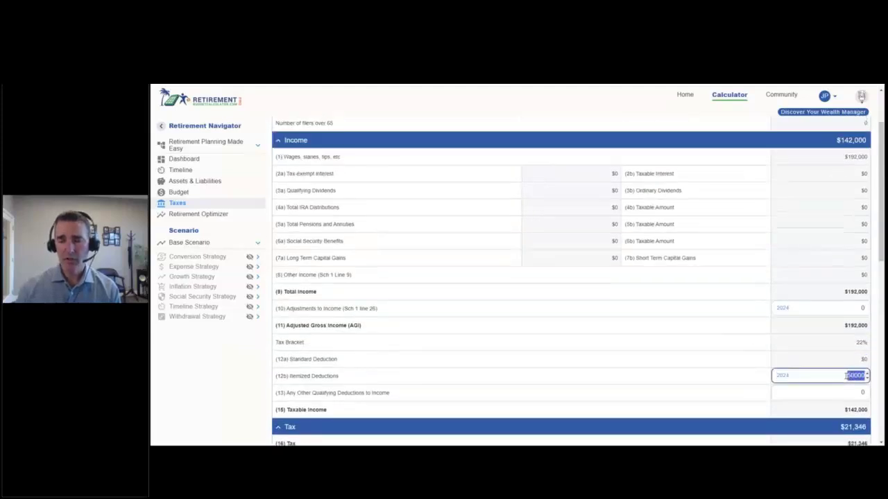
Switch the tax year to 2025 and set its Itemized Deductions on line 12b to 0.
{"action": "scroll", "coordinate": [555, 291], "scroll_direction": "up", "scroll_amount": 2}
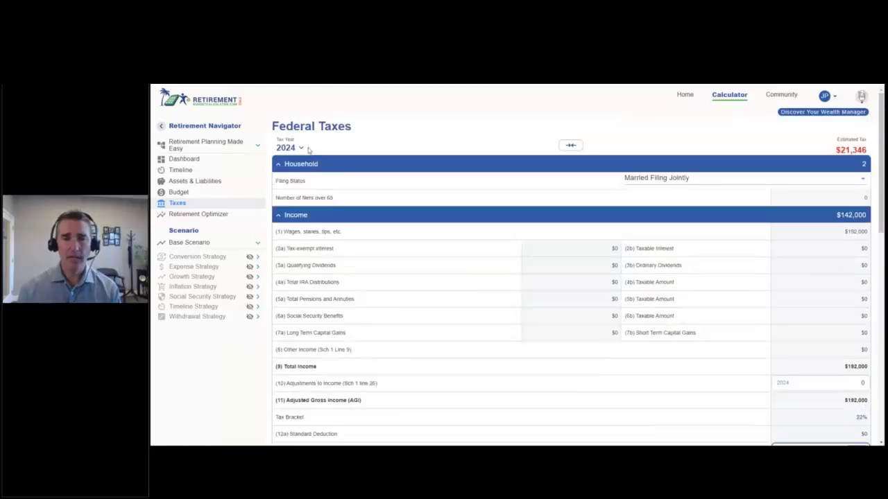
{"action": "left_click", "coordinate": [300, 148]}
{"action": "left_click", "coordinate": [285, 175]}
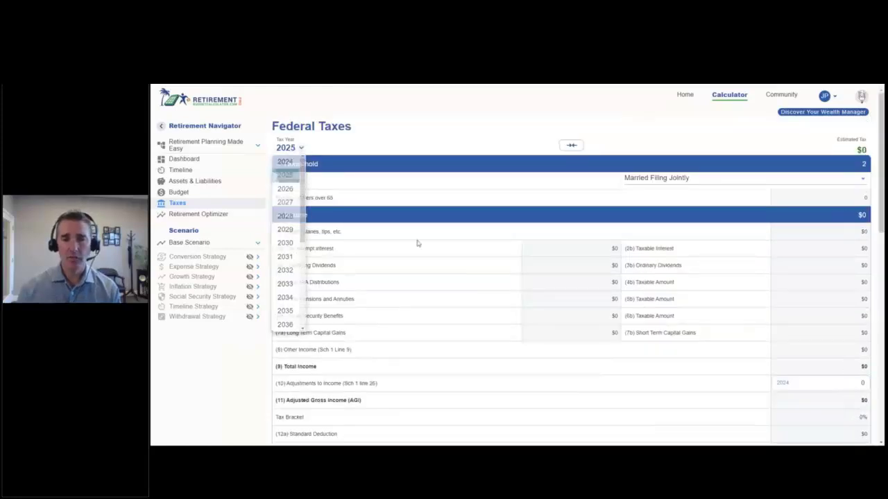
{"action": "scroll", "coordinate": [651, 269], "scroll_direction": "down", "scroll_amount": 2}
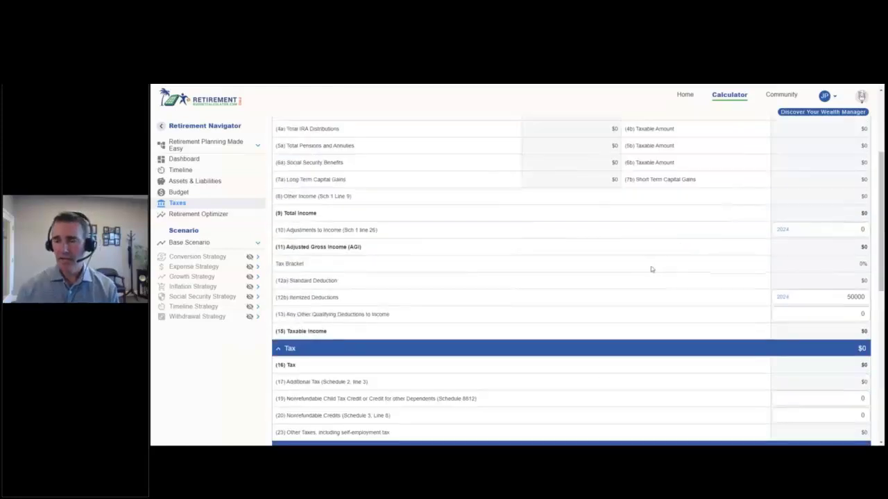
{"action": "double_click", "coordinate": [856, 297]}
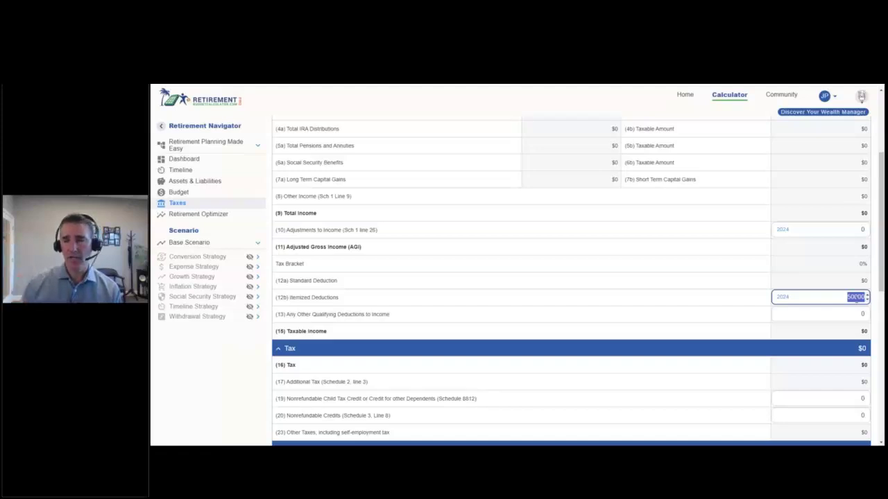
{"action": "scroll", "coordinate": [856, 300], "scroll_direction": "down", "scroll_amount": 1}
{"action": "scroll", "coordinate": [846, 303], "scroll_direction": "up", "scroll_amount": 5}
{"action": "scroll", "coordinate": [846, 303], "scroll_direction": "down", "scroll_amount": 1}
{"action": "scroll", "coordinate": [847, 303], "scroll_direction": "down", "scroll_amount": 1}
{"action": "double_click", "coordinate": [855, 373]}
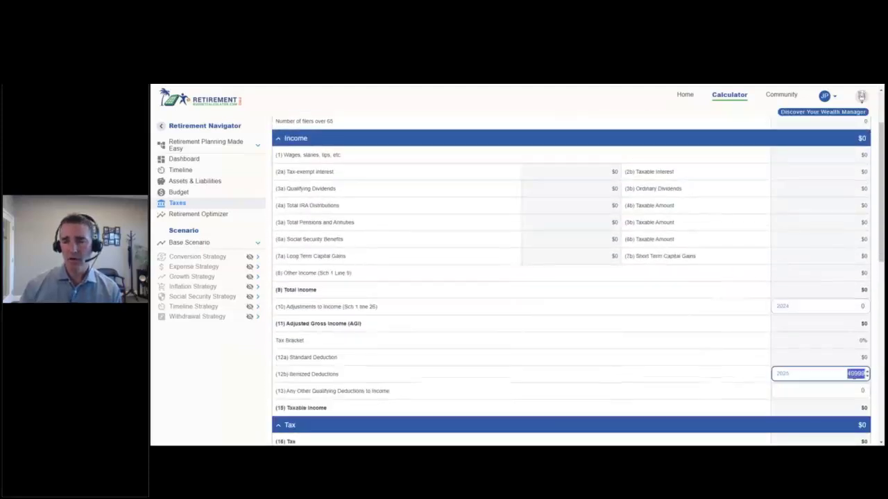
{"action": "key", "text": "BackSpace"}
{"action": "left_click", "coordinate": [842, 356]}
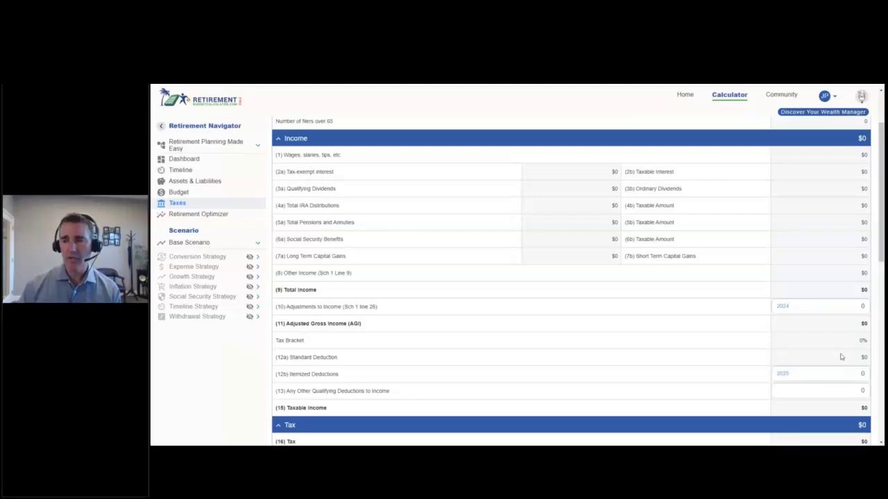
Switch the tax year to 2026 and check the Itemized Deductions and tax lines for that year.
{"action": "scroll", "coordinate": [827, 349], "scroll_direction": "down", "scroll_amount": 1}
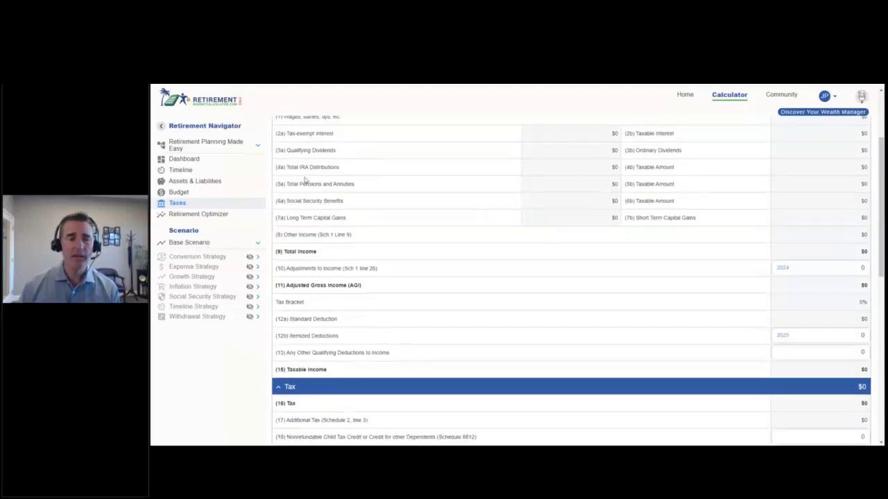
{"action": "scroll", "coordinate": [302, 178], "scroll_direction": "up", "scroll_amount": 3}
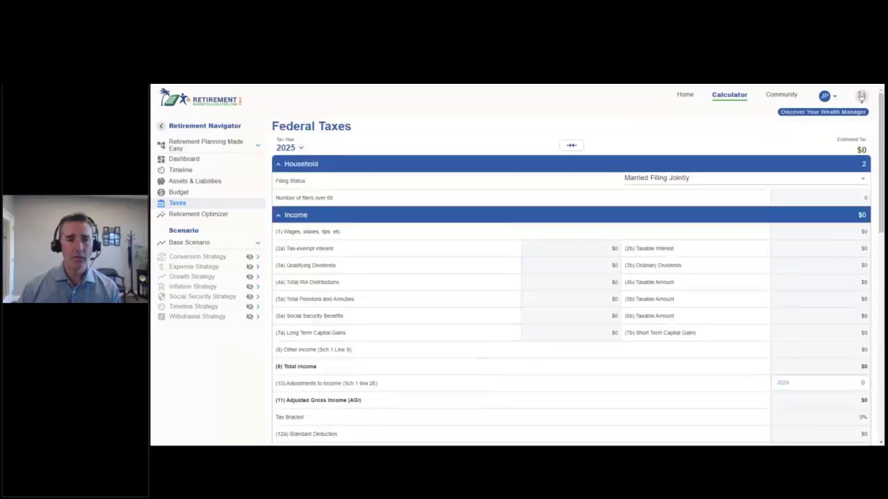
{"action": "left_click", "coordinate": [288, 148]}
{"action": "left_click", "coordinate": [288, 189]}
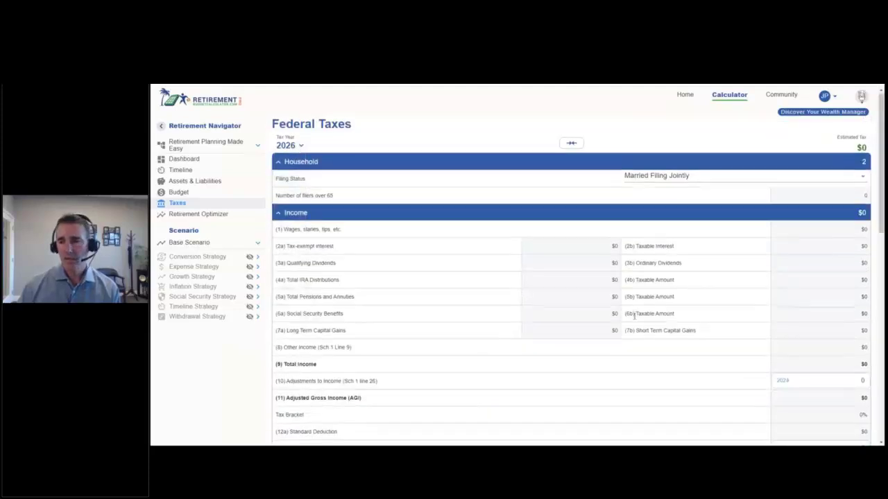
{"action": "scroll", "coordinate": [634, 316], "scroll_direction": "down", "scroll_amount": 4}
{"action": "scroll", "coordinate": [634, 316], "scroll_direction": "down", "scroll_amount": 3}
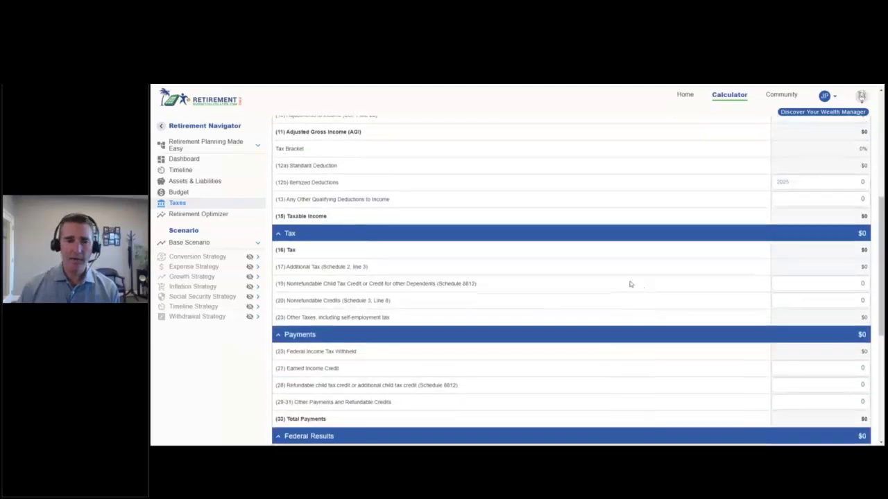
{"action": "scroll", "coordinate": [630, 284], "scroll_direction": "up", "scroll_amount": 3}
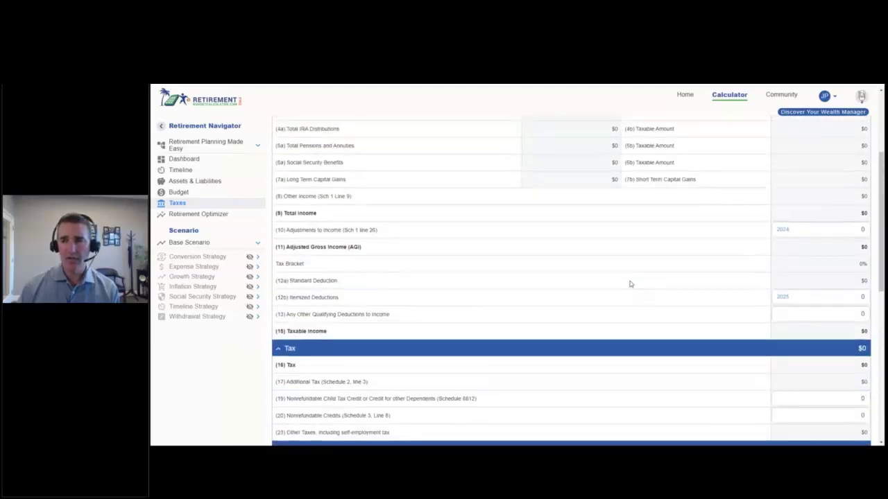
{"action": "scroll", "coordinate": [610, 281], "scroll_direction": "up", "scroll_amount": 4}
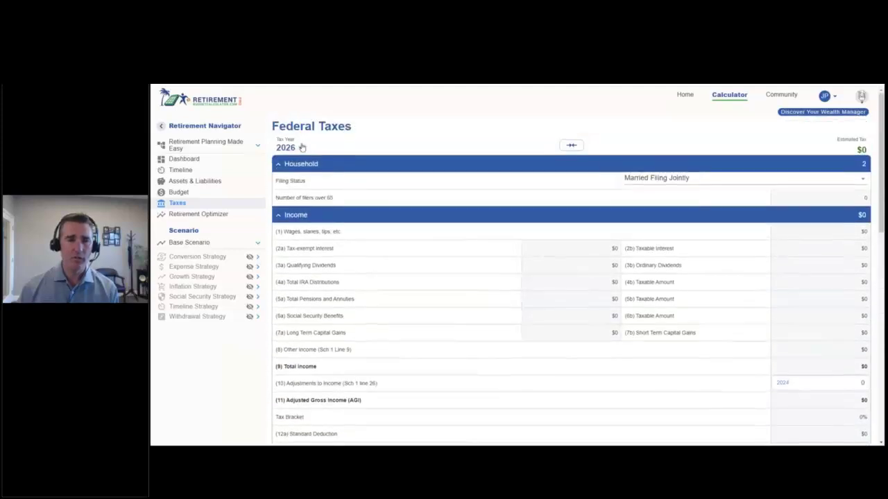
Return to tax year 2024, reset the Itemized Deductions to 0 and check the Standard Deduction line.
{"action": "left_click", "coordinate": [300, 148]}
{"action": "left_click", "coordinate": [286, 162]}
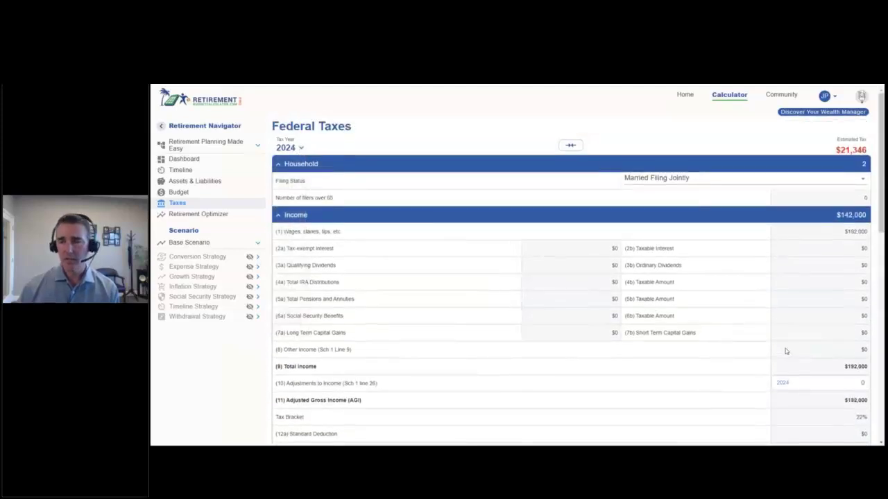
{"action": "scroll", "coordinate": [786, 351], "scroll_direction": "down", "scroll_amount": 3}
{"action": "left_click", "coordinate": [808, 336]}
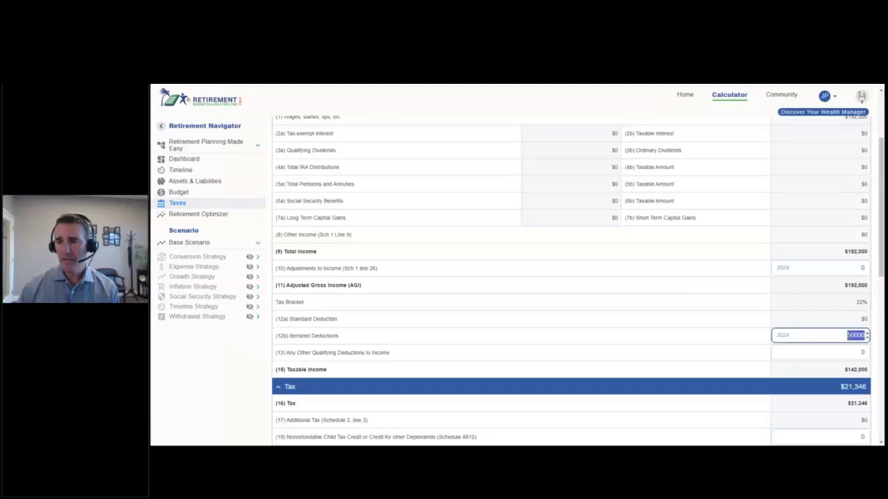
{"action": "key", "text": "BackSpace"}
{"action": "left_click", "coordinate": [836, 312]}
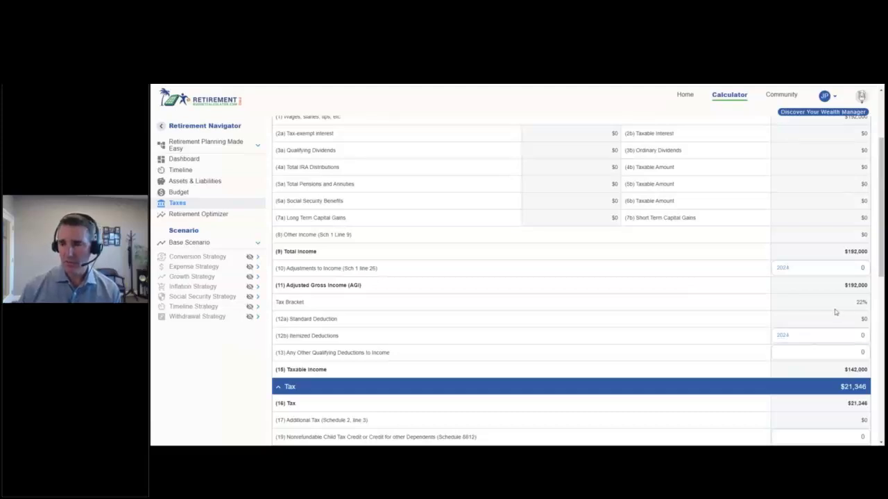
{"action": "left_click_drag", "start_coordinate": [867, 319], "coordinate": [846, 319]}
{"action": "left_click", "coordinate": [839, 297]}
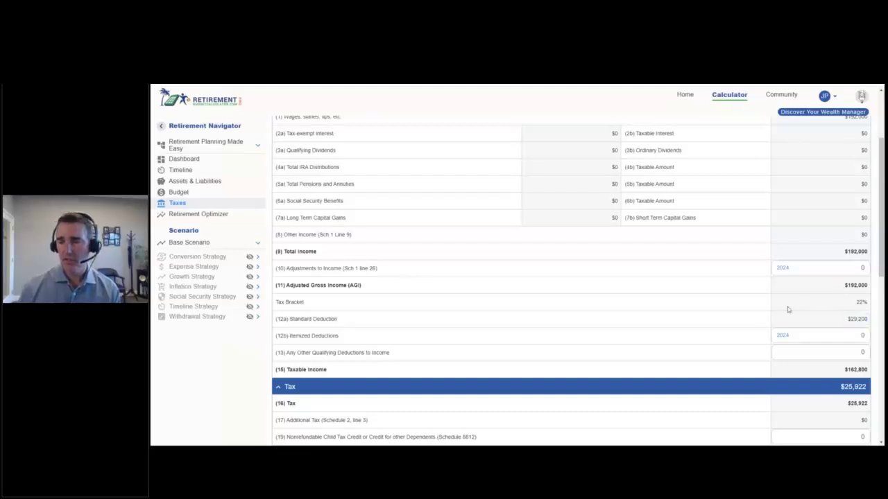
Collapse the Federal Taxes form to show the tax tables beside it and examine the couple's married-filing-jointly marginal bracket and rate.
{"action": "left_click", "coordinate": [193, 215]}
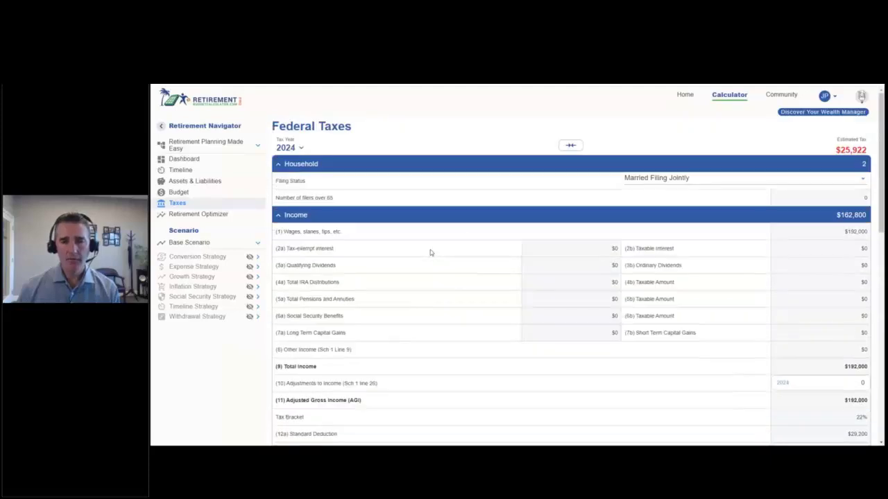
{"action": "left_click", "coordinate": [570, 144]}
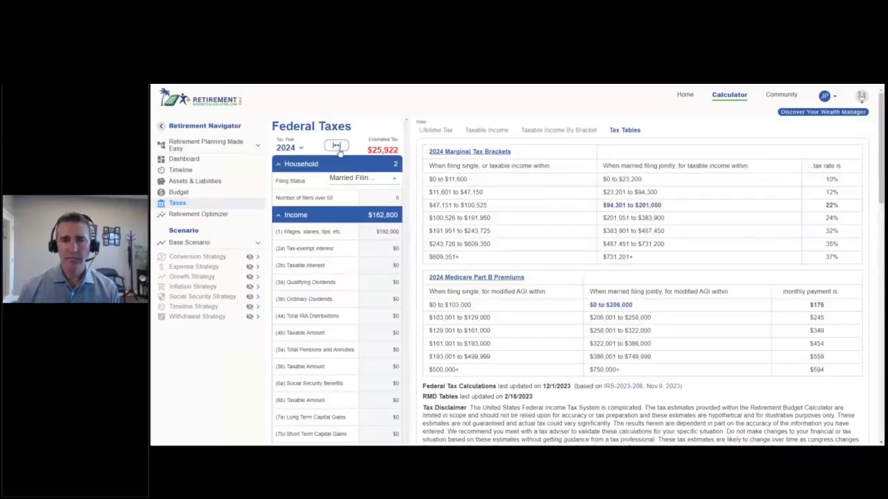
{"action": "left_click", "coordinate": [338, 148]}
{"action": "left_click", "coordinate": [570, 145]}
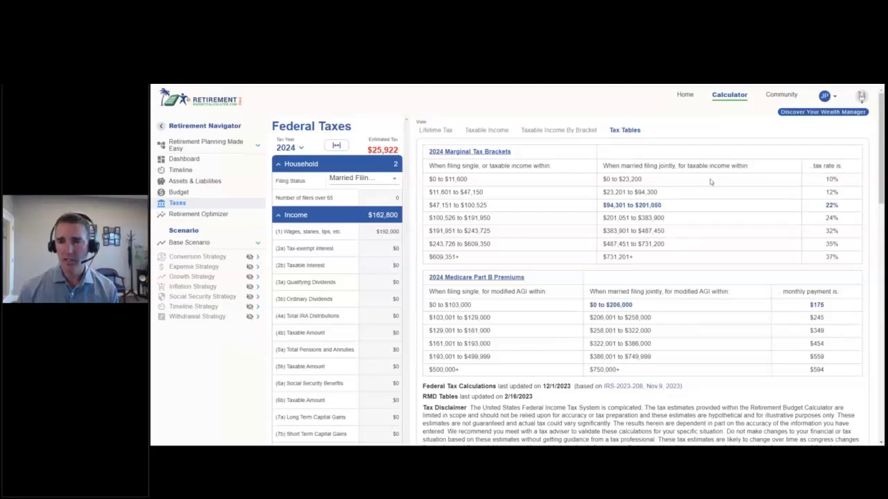
{"action": "double_click", "coordinate": [632, 167]}
{"action": "triple_click", "coordinate": [635, 206]}
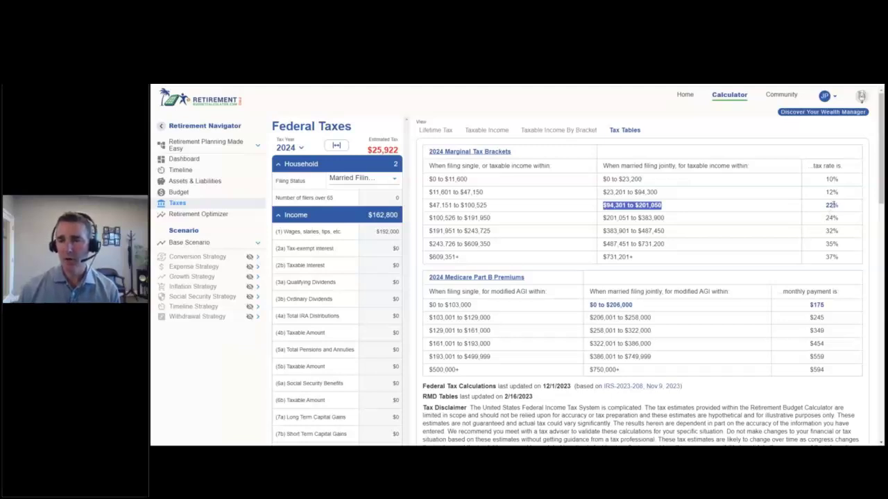
{"action": "left_click_drag", "start_coordinate": [838, 205], "coordinate": [825, 205]}
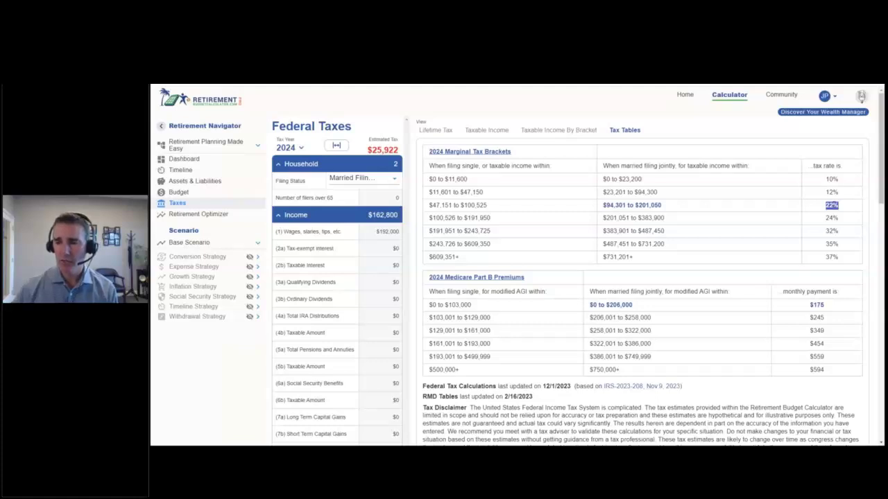
Examine the first two married-filing-jointly income tiers and their monthly payments in the 2024 Medicare Part B Premiums table.
{"action": "left_click", "coordinate": [501, 291]}
{"action": "triple_click", "coordinate": [502, 291]}
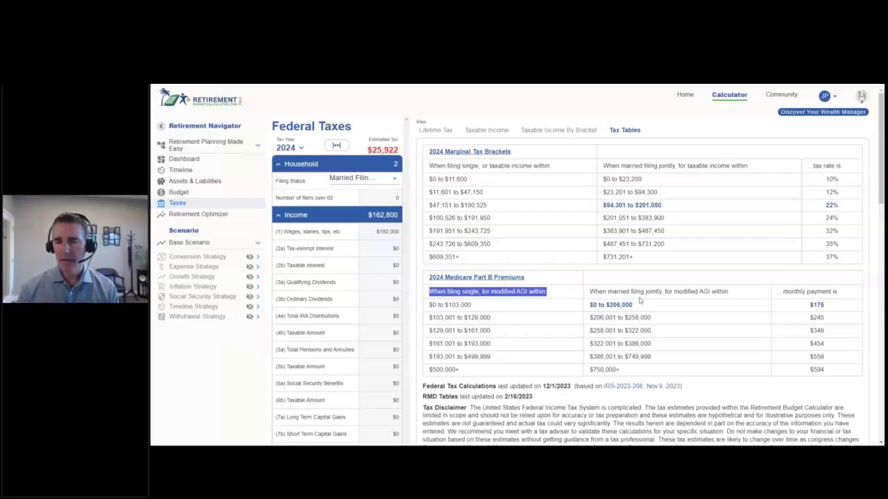
{"action": "triple_click", "coordinate": [652, 291]}
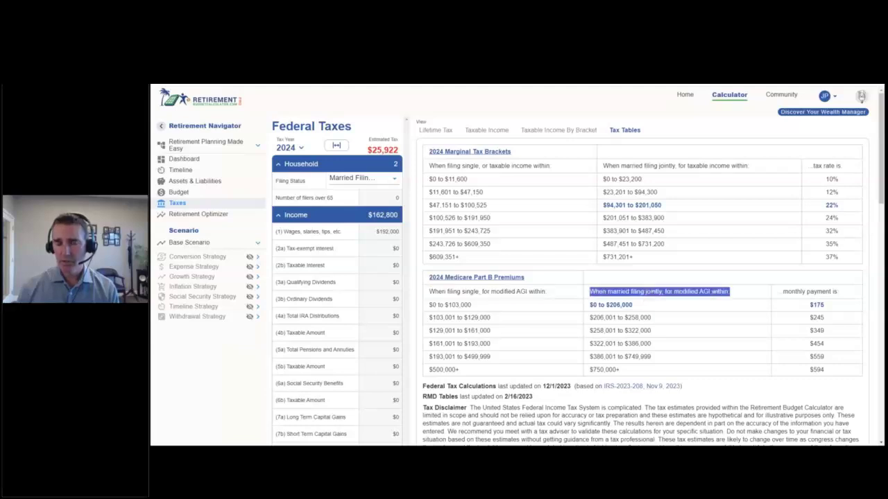
{"action": "left_click_drag", "start_coordinate": [632, 305], "coordinate": [589, 305]}
{"action": "left_click", "coordinate": [816, 306]}
{"action": "double_click", "coordinate": [816, 305]}
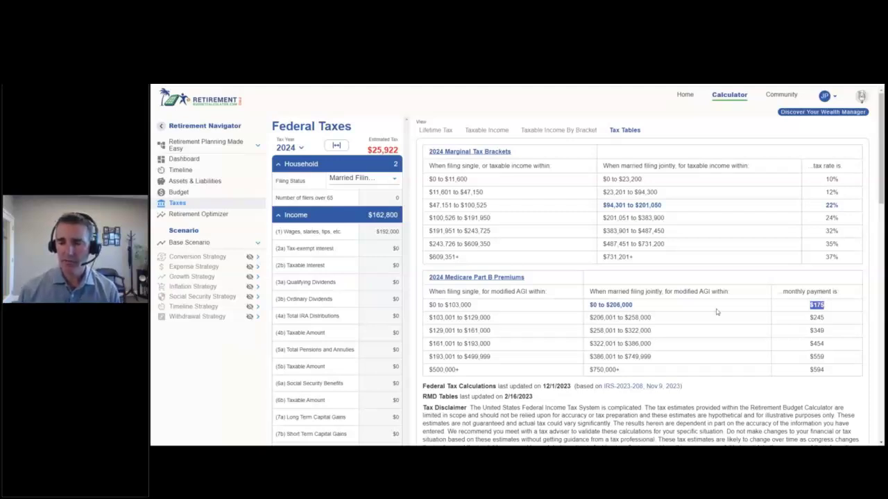
{"action": "left_click_drag", "start_coordinate": [652, 318], "coordinate": [589, 318]}
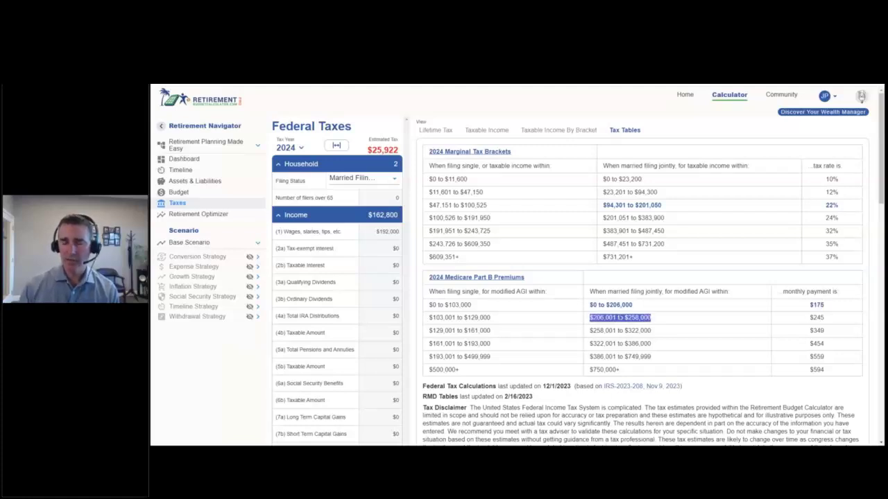
{"action": "left_click_drag", "start_coordinate": [808, 318], "coordinate": [825, 319]}
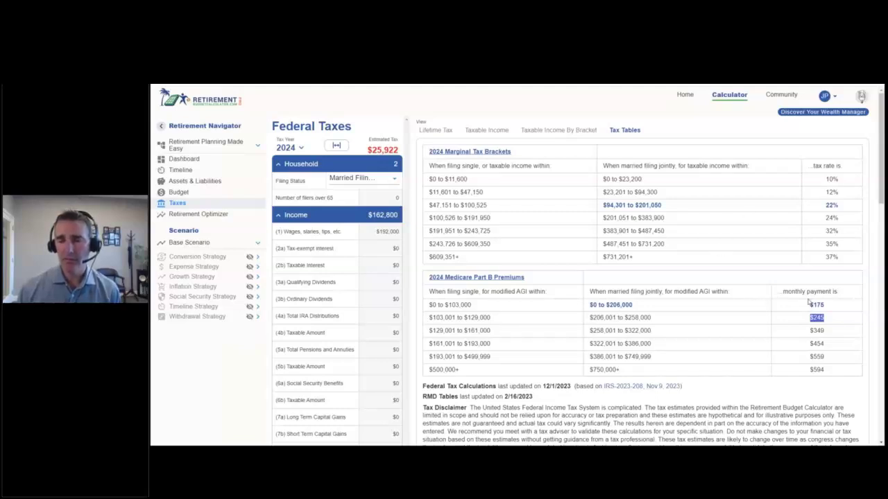
View the Taxable Income By Bracket, Taxable Income and Lifetime Tax charts in turn.
{"action": "left_click", "coordinate": [582, 133]}
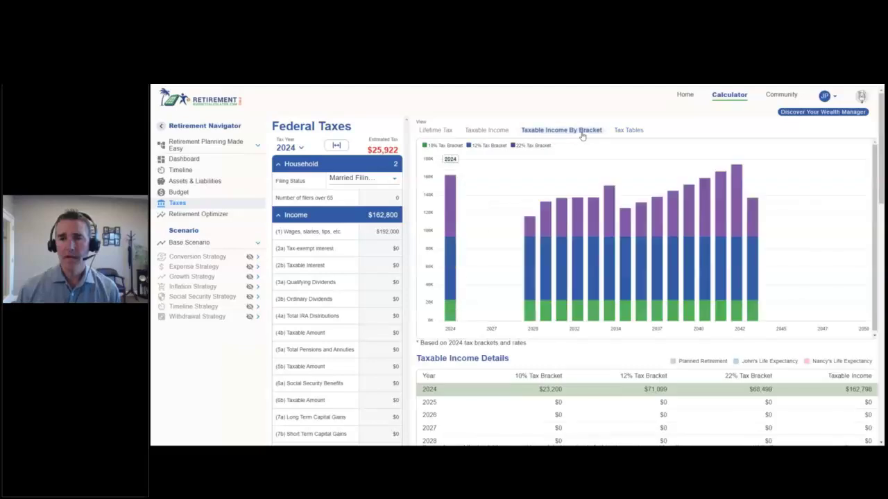
{"action": "left_click", "coordinate": [502, 132]}
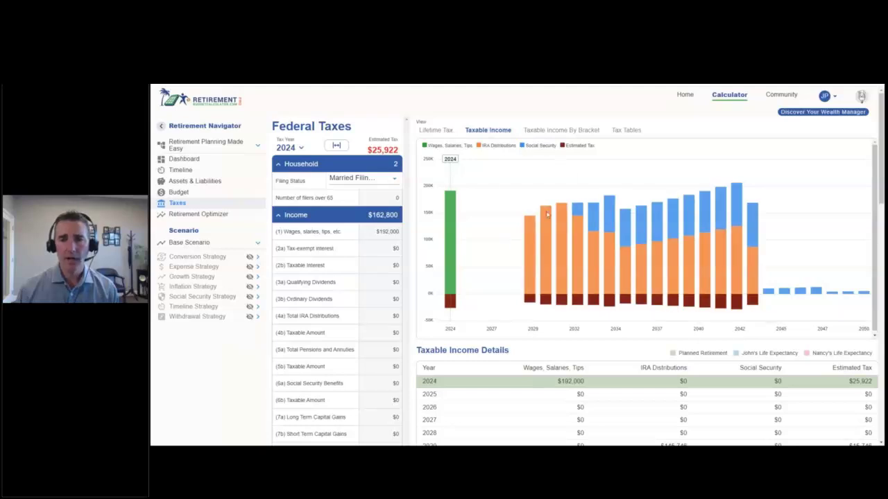
{"action": "left_click", "coordinate": [437, 131]}
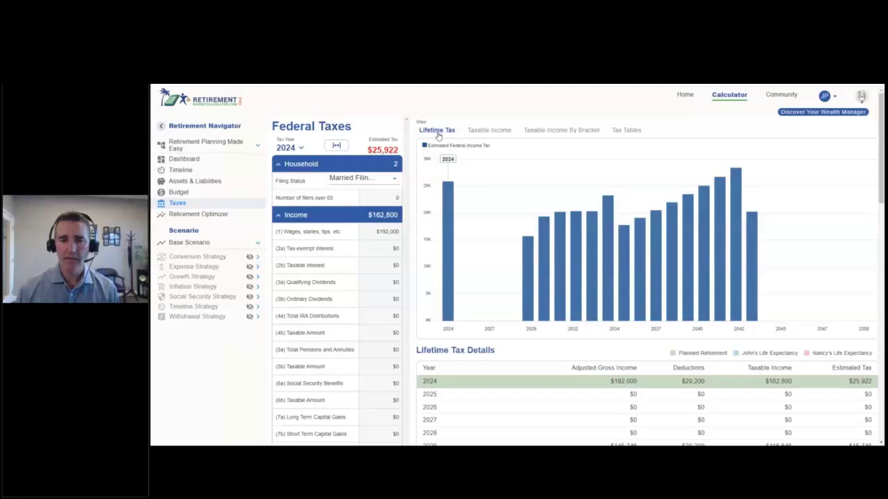
Examine the Estimated Tax column and its lifetime total in the Lifetime Tax Details, and expand the Federal Taxes form to full width.
{"action": "scroll", "coordinate": [659, 260], "scroll_direction": "down", "scroll_amount": 2}
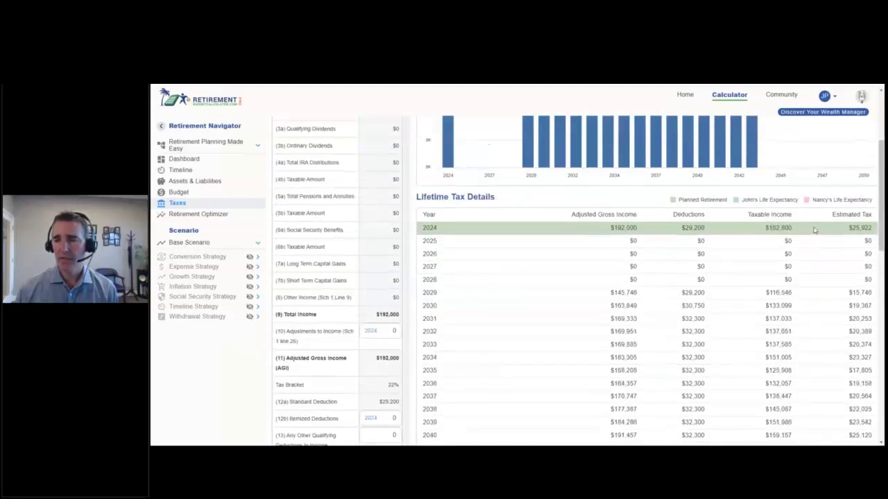
{"action": "scroll", "coordinate": [815, 230], "scroll_direction": "down", "scroll_amount": 1}
{"action": "scroll", "coordinate": [814, 229], "scroll_direction": "down", "scroll_amount": 5}
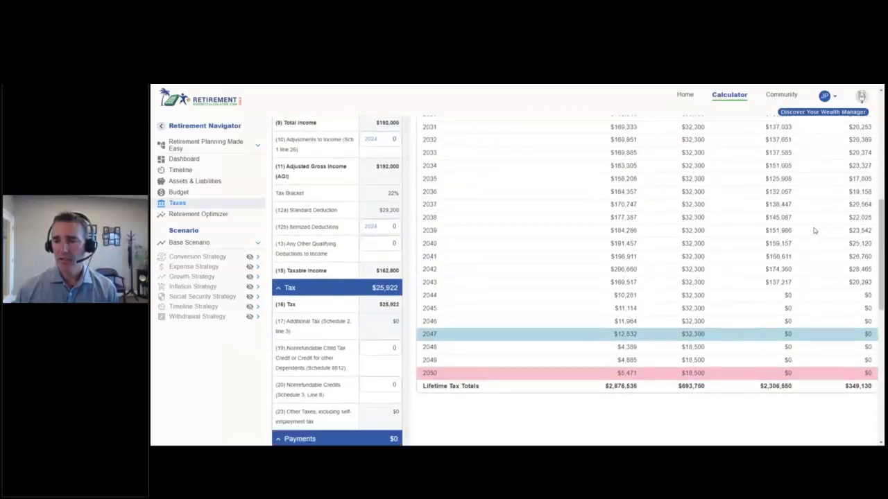
{"action": "scroll", "coordinate": [815, 230], "scroll_direction": "up", "scroll_amount": 5}
{"action": "scroll", "coordinate": [820, 234], "scroll_direction": "up", "scroll_amount": 1}
{"action": "left_click_drag", "start_coordinate": [832, 214], "coordinate": [872, 214]}
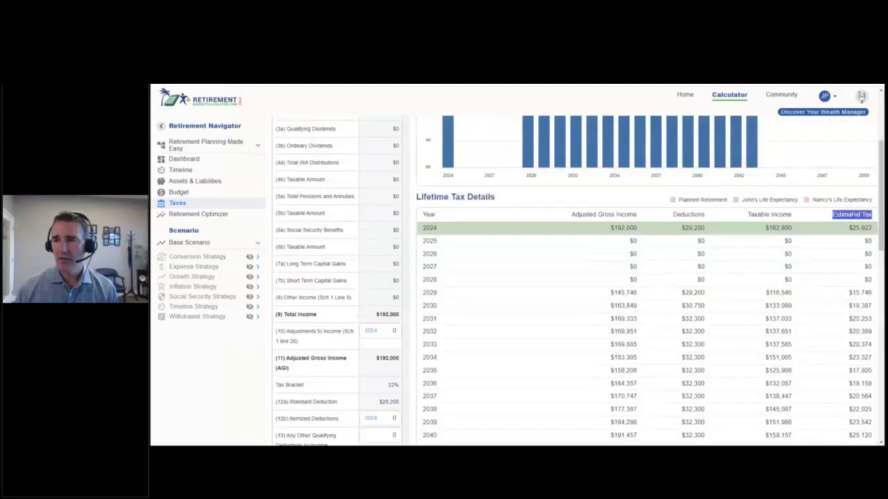
{"action": "scroll", "coordinate": [867, 333], "scroll_direction": "down", "scroll_amount": 4}
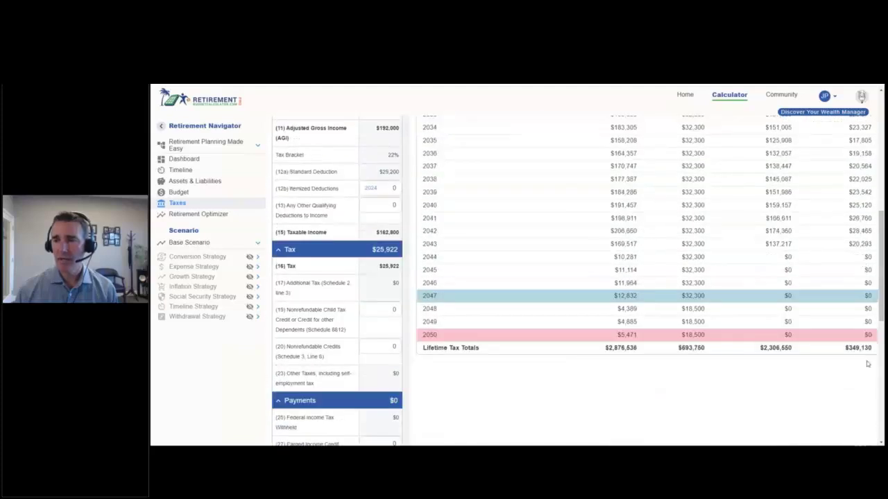
{"action": "left_click_drag", "start_coordinate": [866, 351], "coordinate": [845, 350]}
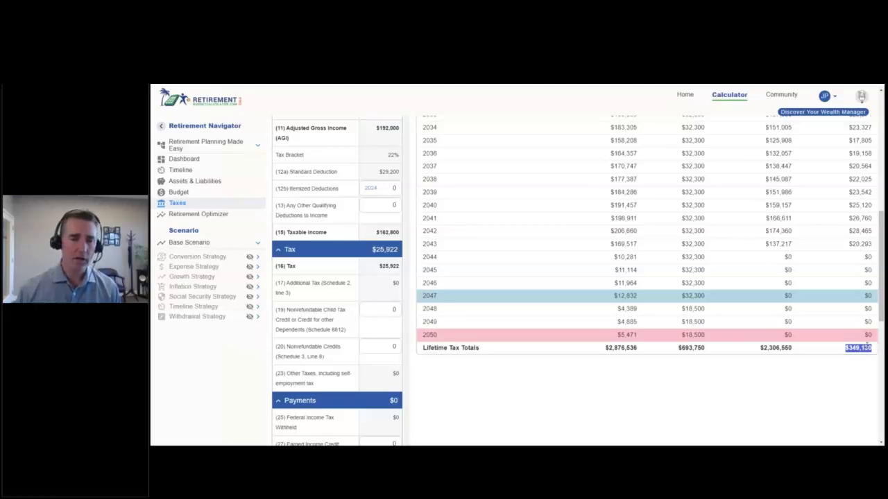
{"action": "scroll", "coordinate": [748, 329], "scroll_direction": "up", "scroll_amount": 10}
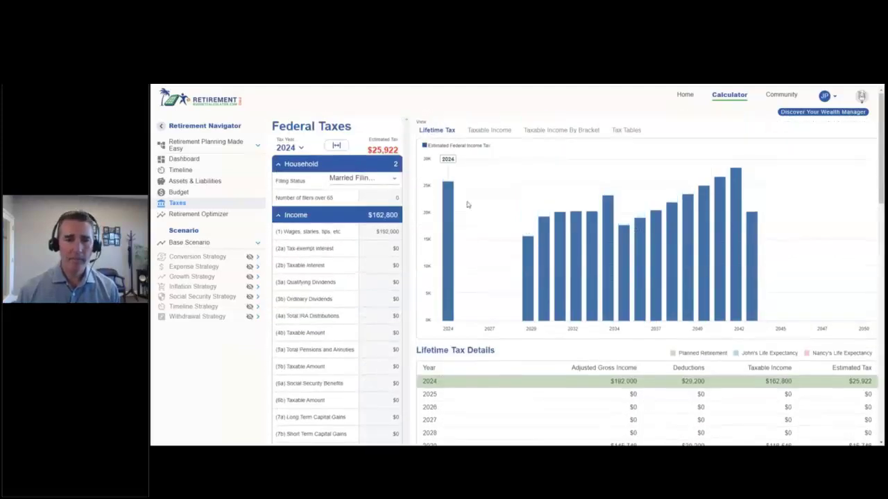
{"action": "left_click", "coordinate": [337, 146]}
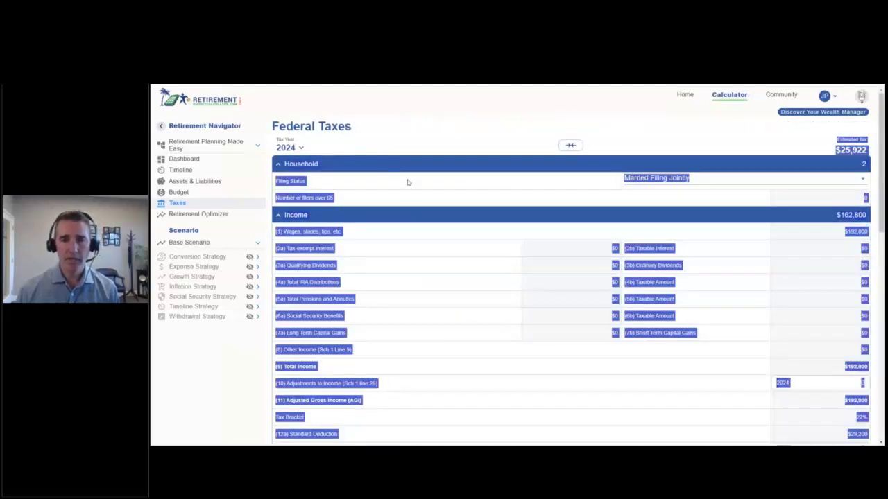
Open the Retirement Optimizer, view the Net Worth, Budget, Buckets Strategy and Withdrawal projections in turn, and return to the Future View.
{"action": "left_click", "coordinate": [201, 214]}
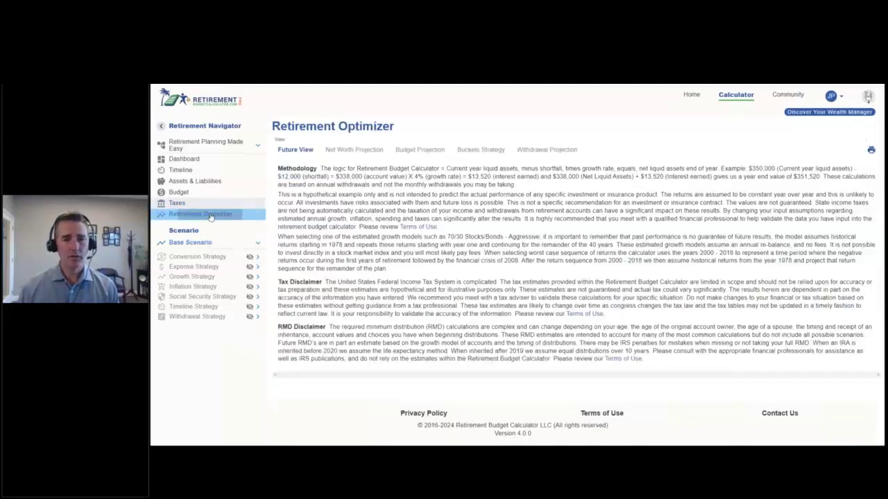
{"action": "scroll", "coordinate": [488, 266], "scroll_direction": "up", "scroll_amount": 2}
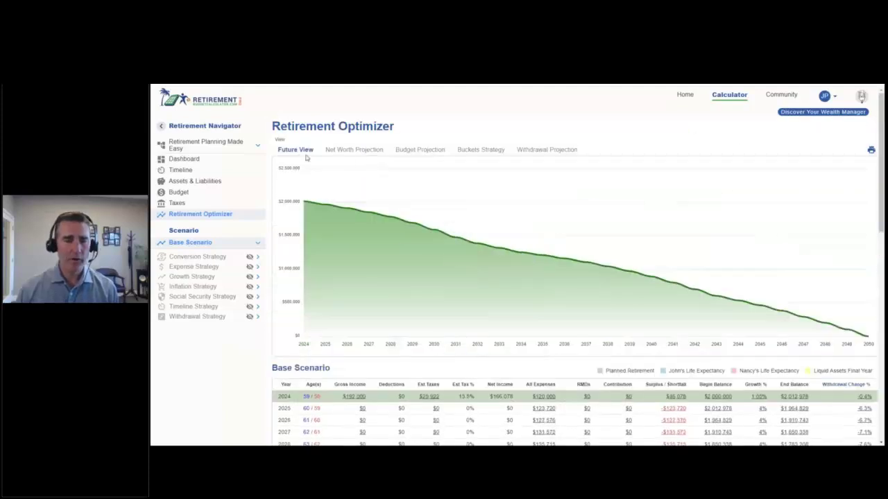
{"action": "left_click", "coordinate": [352, 151]}
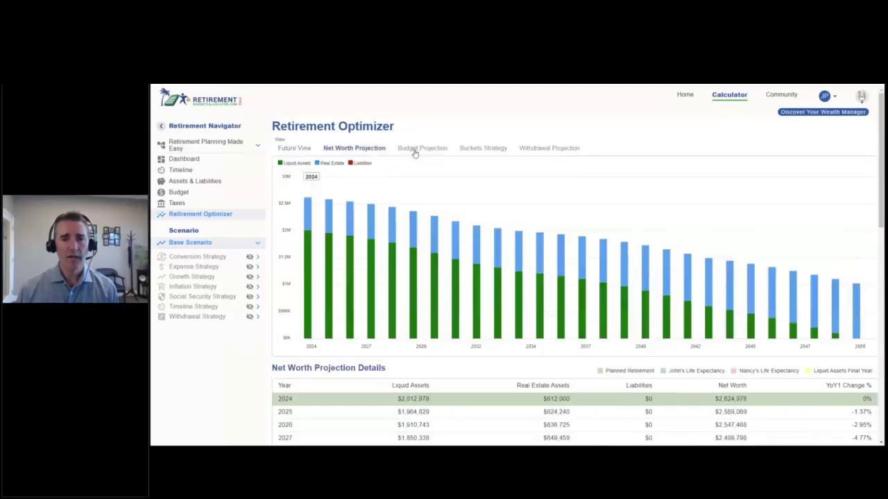
{"action": "left_click", "coordinate": [418, 150]}
{"action": "left_click", "coordinate": [486, 148]}
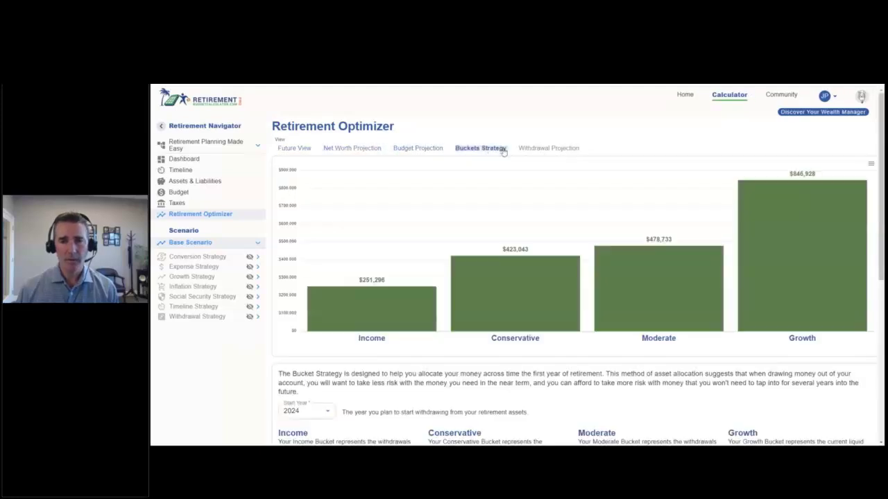
{"action": "left_click", "coordinate": [545, 149]}
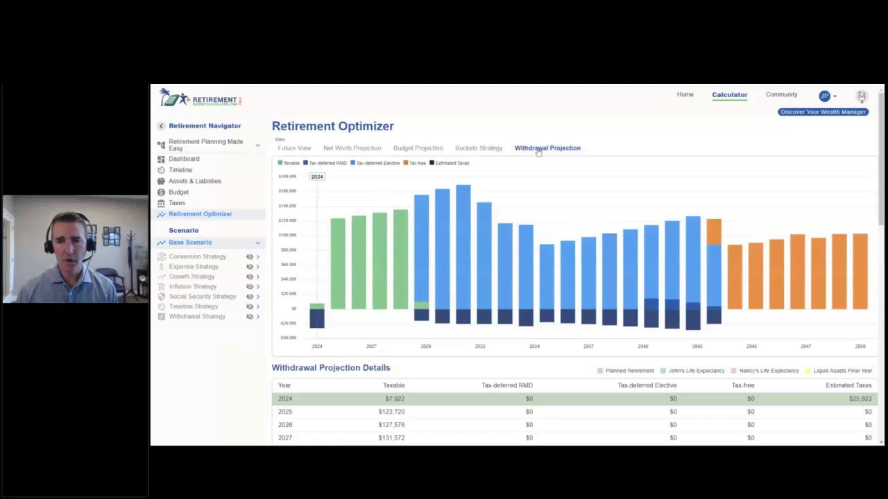
{"action": "left_click", "coordinate": [294, 150]}
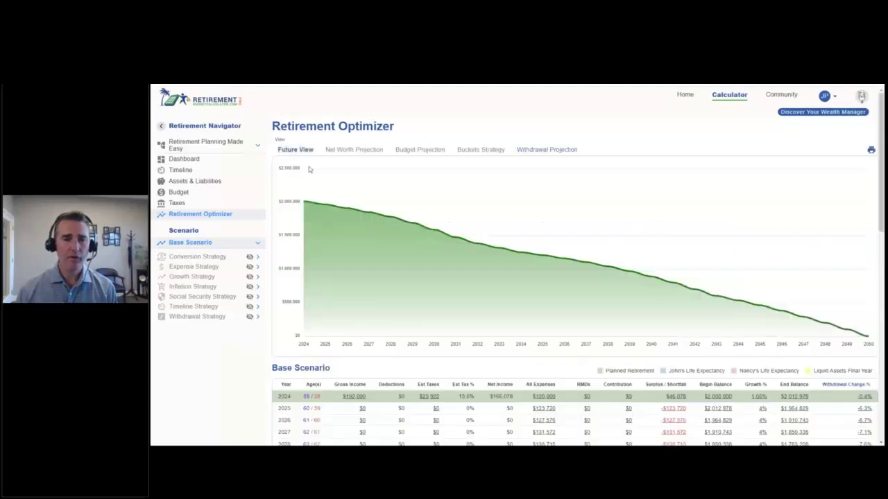
Examine the year and the couple's ages in the 2024 row of the Base Scenario table.
{"action": "scroll", "coordinate": [396, 229], "scroll_direction": "down", "scroll_amount": 1}
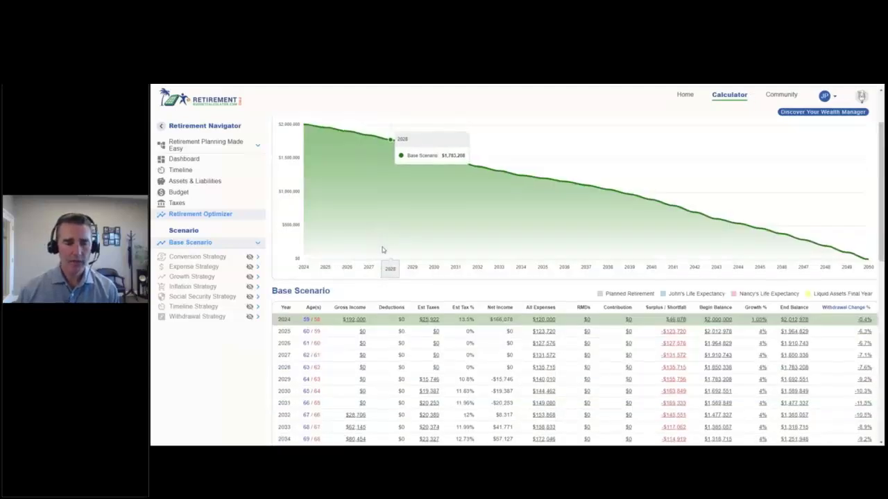
{"action": "scroll", "coordinate": [385, 249], "scroll_direction": "down", "scroll_amount": 2}
{"action": "double_click", "coordinate": [285, 243]}
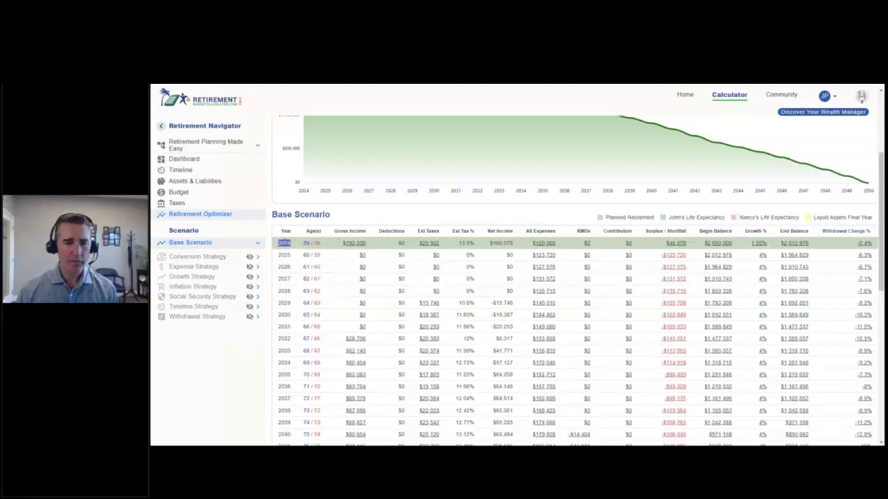
{"action": "left_click", "coordinate": [285, 243]}
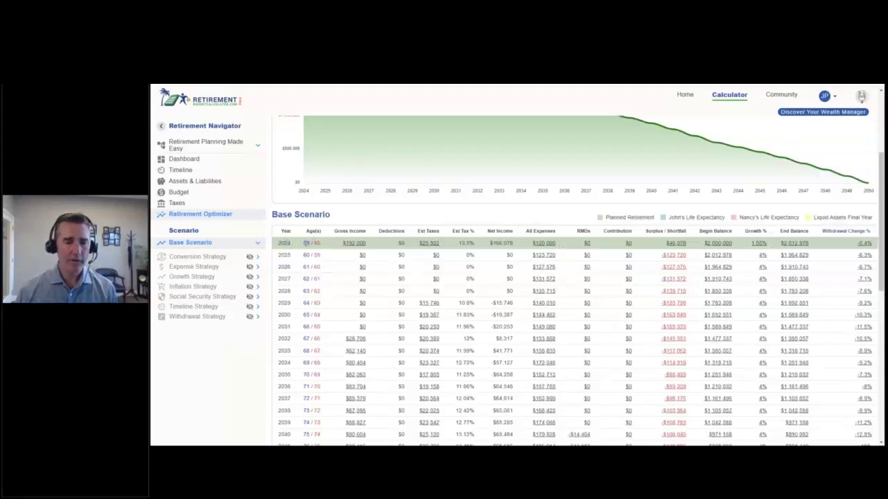
Expand the 2024 Gross Income details, compare each owner's total and remaining prorated wages, and collapse the details.
{"action": "left_click", "coordinate": [355, 243]}
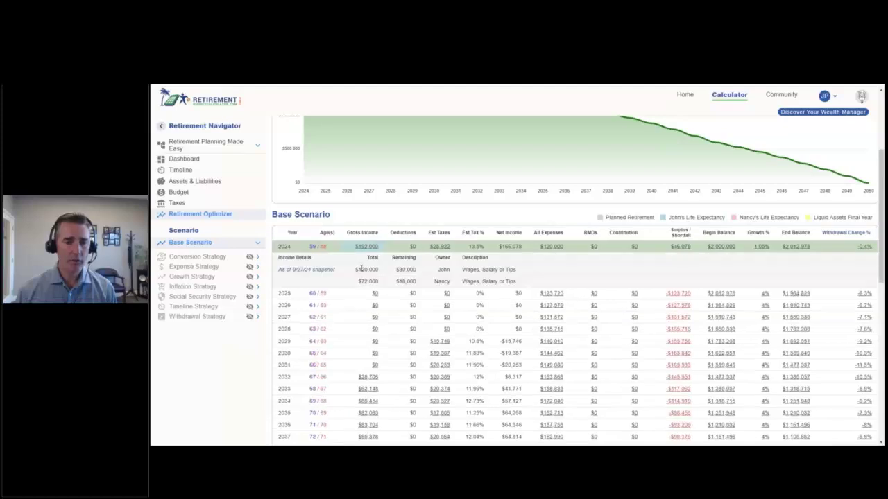
{"action": "left_click_drag", "start_coordinate": [378, 281], "coordinate": [356, 281]}
{"action": "double_click", "coordinate": [373, 270]}
{"action": "double_click", "coordinate": [368, 281]}
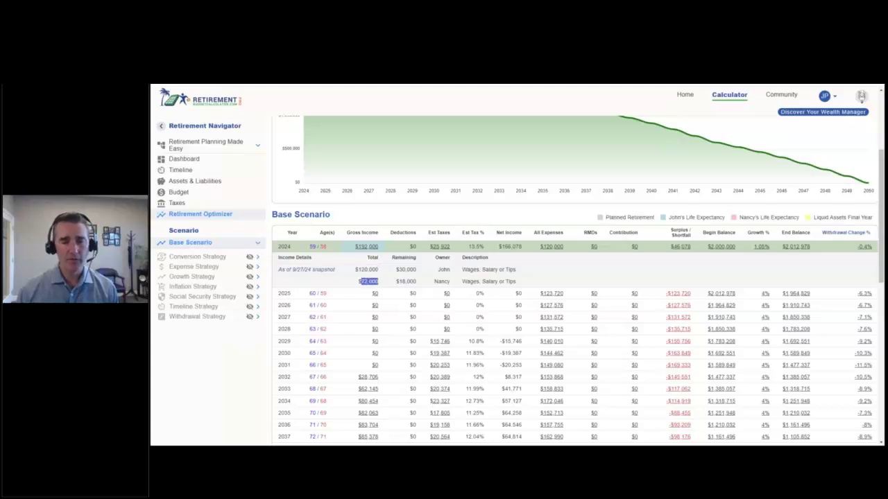
{"action": "mouse_move", "coordinate": [297, 272]}
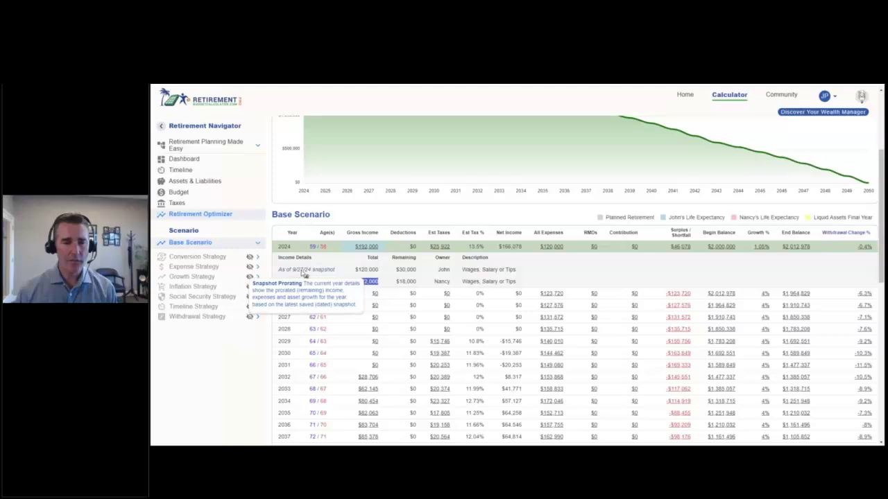
{"action": "double_click", "coordinate": [407, 270]}
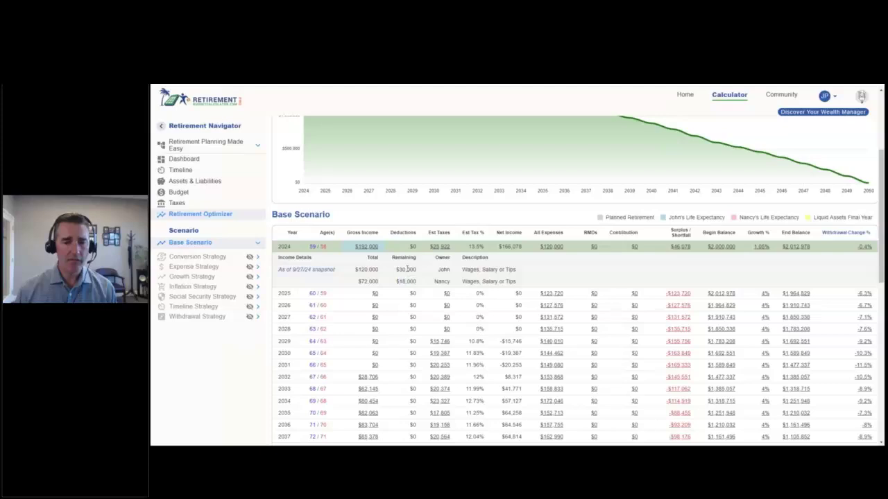
{"action": "double_click", "coordinate": [409, 281]}
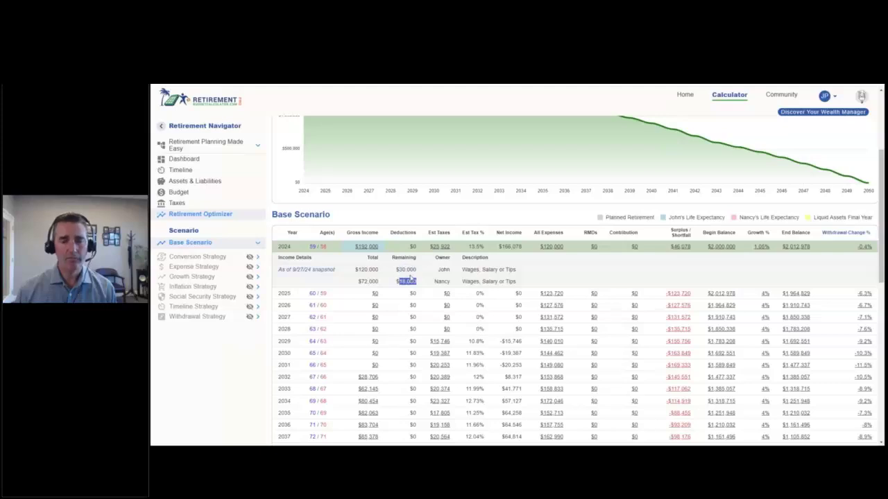
{"action": "left_click", "coordinate": [424, 247]}
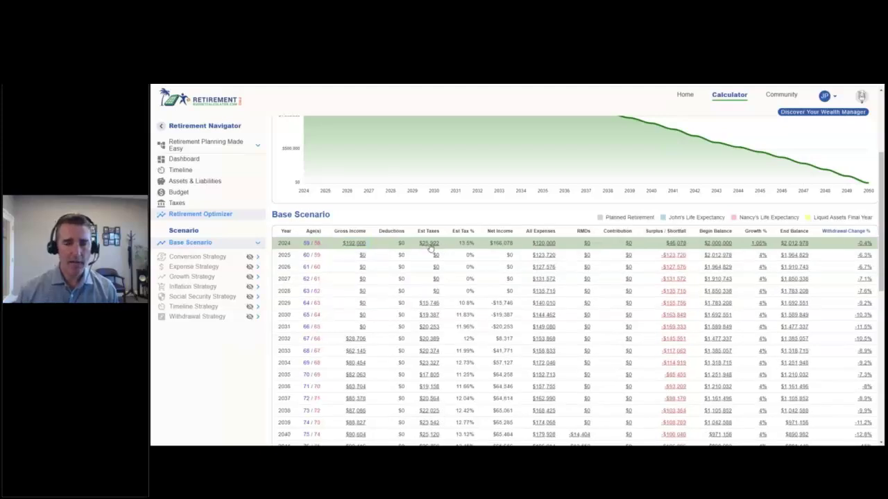
Check the estimated tax percentage and the net income for 2024 in the Base Scenario table.
{"action": "double_click", "coordinate": [461, 243]}
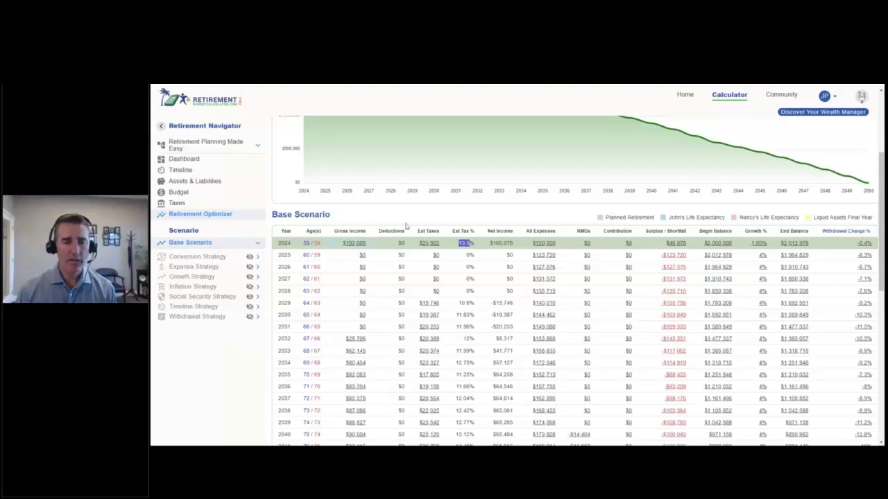
{"action": "left_click", "coordinate": [502, 243]}
{"action": "double_click", "coordinate": [502, 243]}
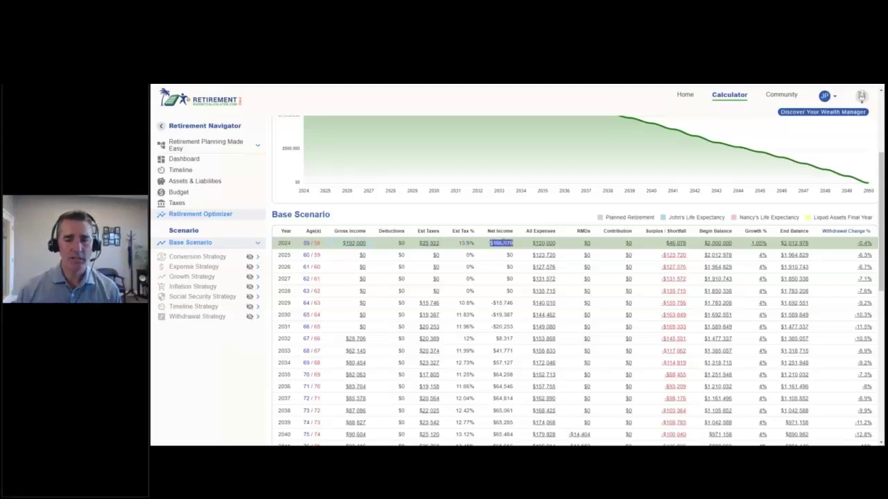
Expand the 2024 All Expenses details, review the totals by spending category, and collapse the details.
{"action": "left_click", "coordinate": [545, 243]}
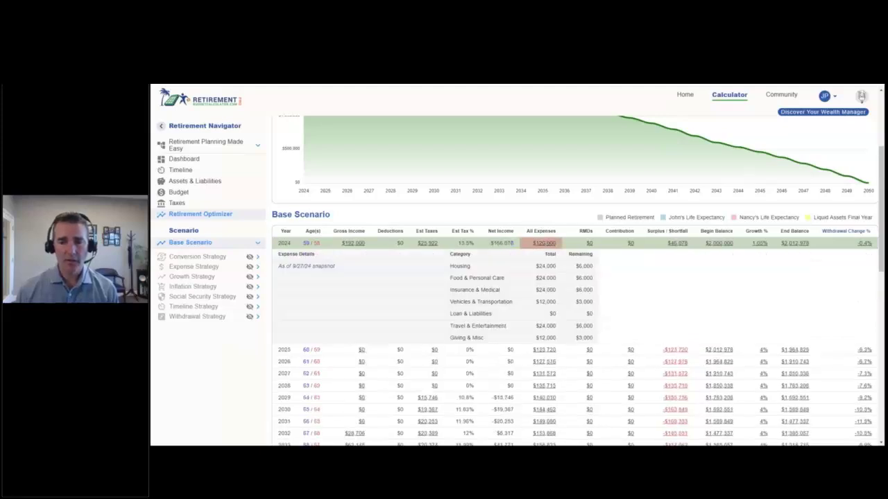
{"action": "scroll", "coordinate": [545, 243], "scroll_direction": "down", "scroll_amount": 1}
{"action": "left_click_drag", "start_coordinate": [556, 227], "coordinate": [535, 240]}
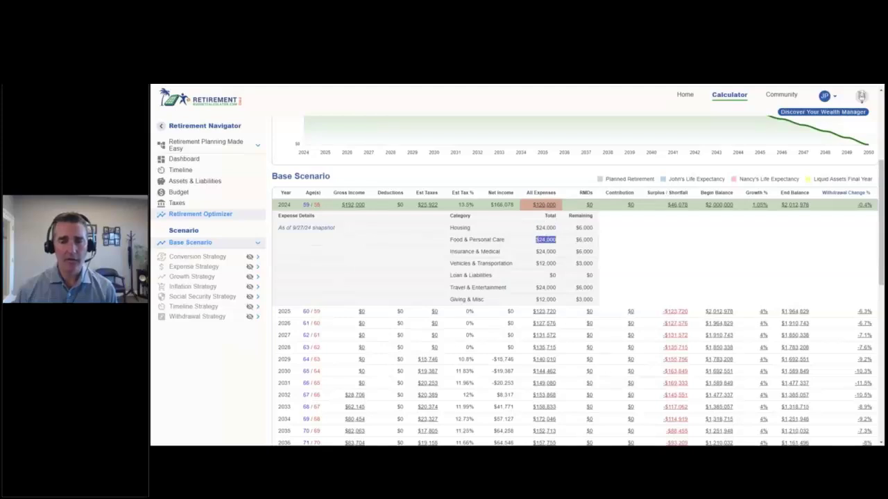
{"action": "left_click", "coordinate": [545, 204]}
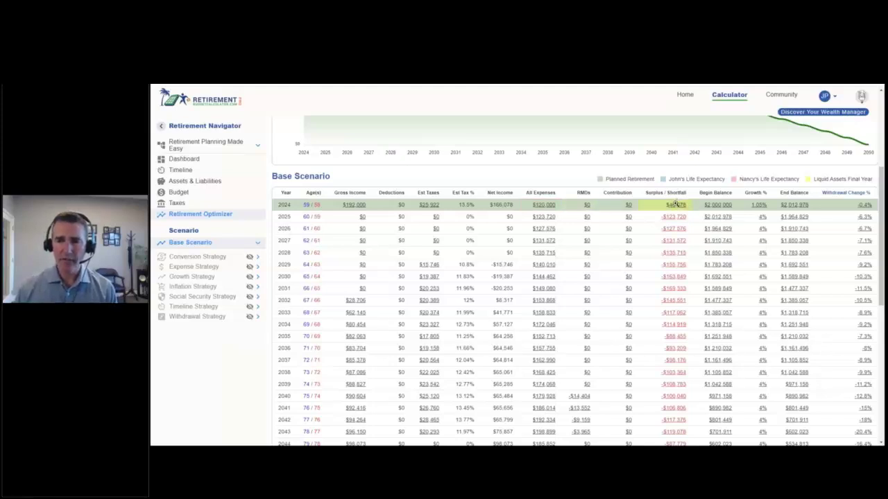
Compare the 2024 net income with expenses, expand the Surplus / Shortfall details to inspect the account distributions, and collapse them.
{"action": "scroll", "coordinate": [675, 204], "scroll_direction": "up", "scroll_amount": 1}
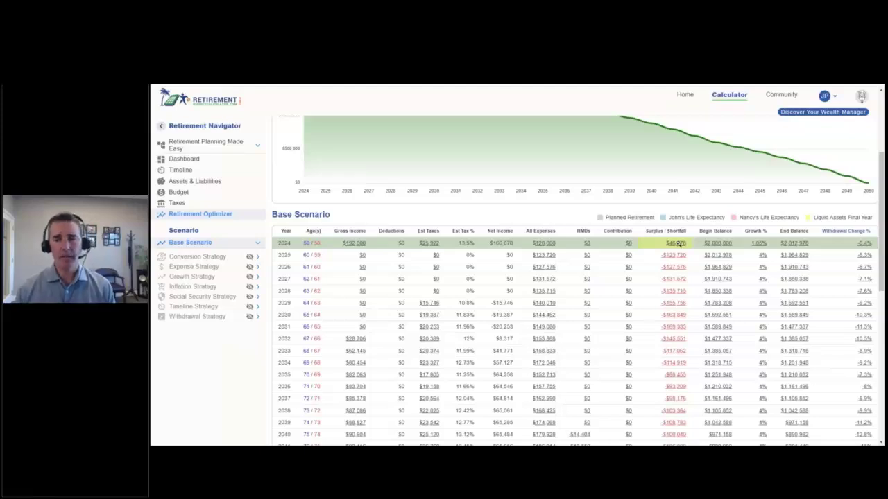
{"action": "double_click", "coordinate": [501, 244]}
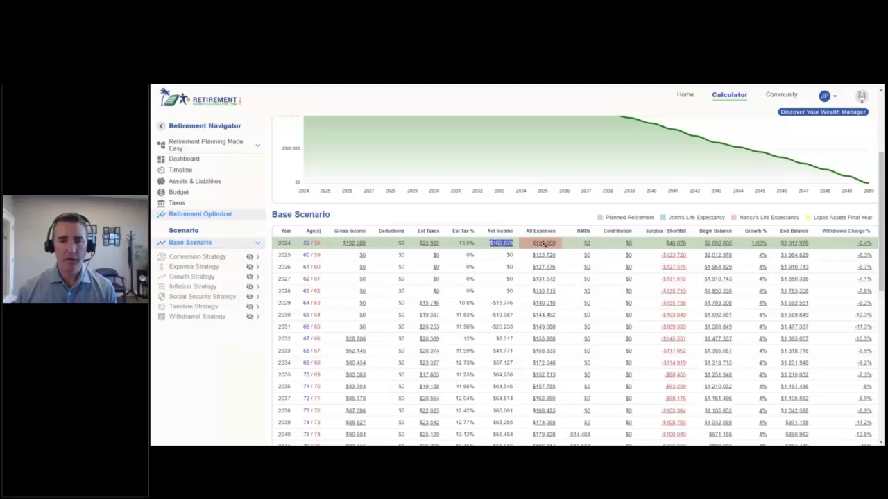
{"action": "left_click", "coordinate": [683, 244]}
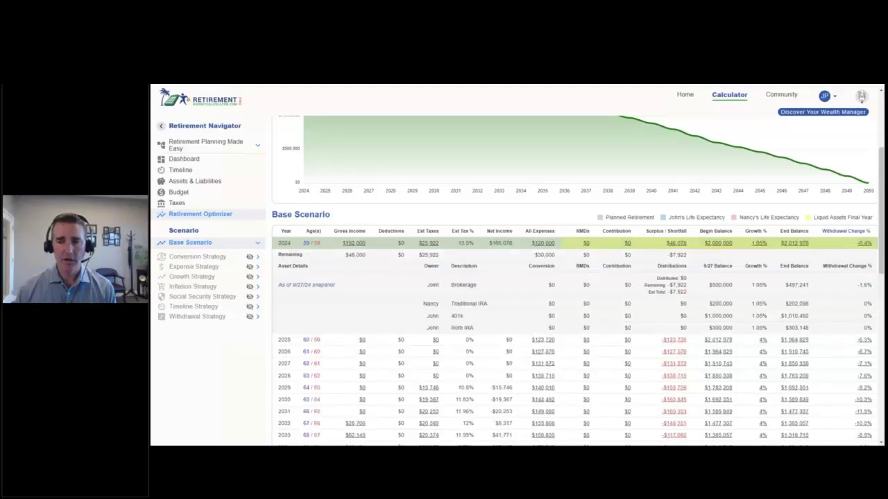
{"action": "left_click", "coordinate": [681, 244]}
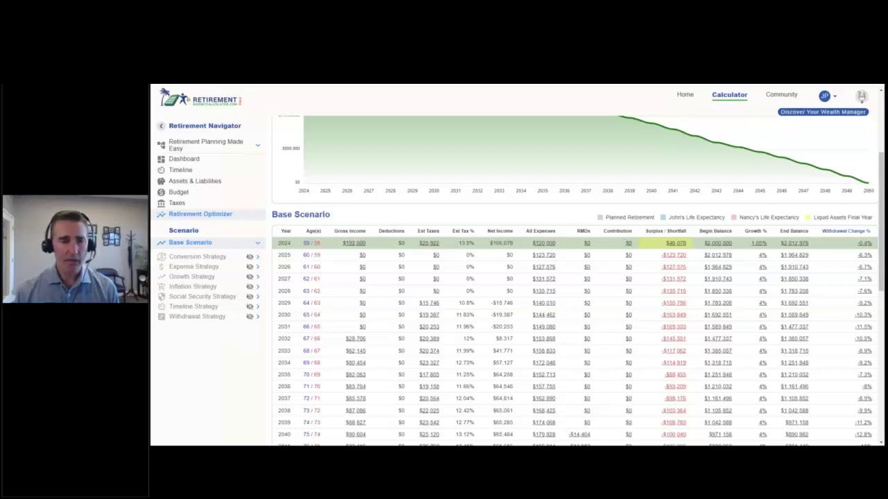
Check the Conversion Strategy and the Growth Strategy's yearly surplus handling options, closing both without saving.
{"action": "left_click", "coordinate": [257, 258]}
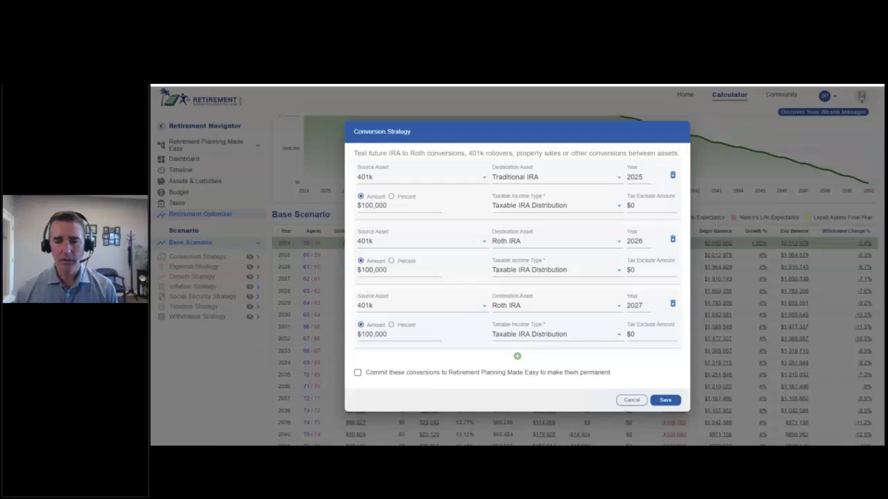
{"action": "left_click", "coordinate": [630, 401]}
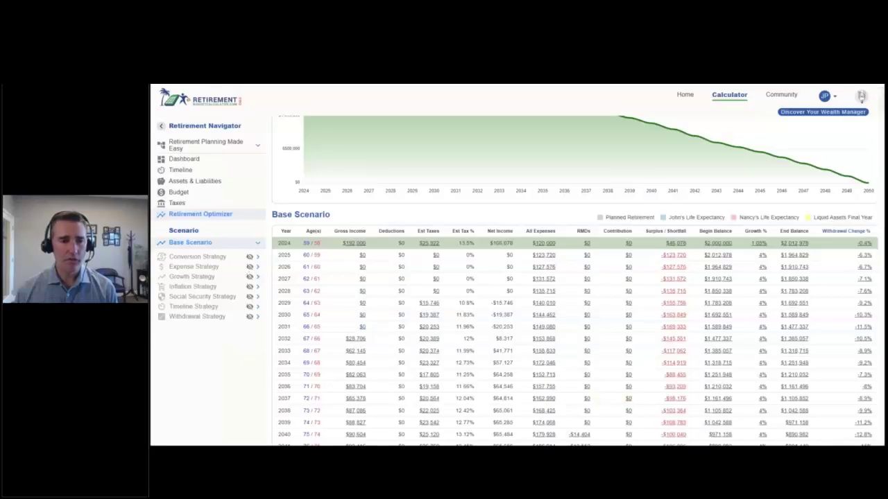
{"action": "left_click", "coordinate": [258, 277]}
{"action": "left_click", "coordinate": [398, 296]}
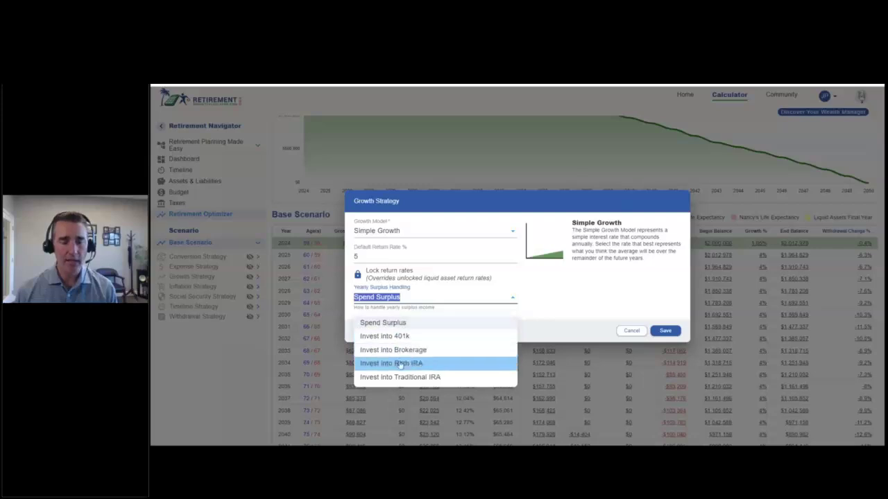
{"action": "left_click", "coordinate": [565, 301]}
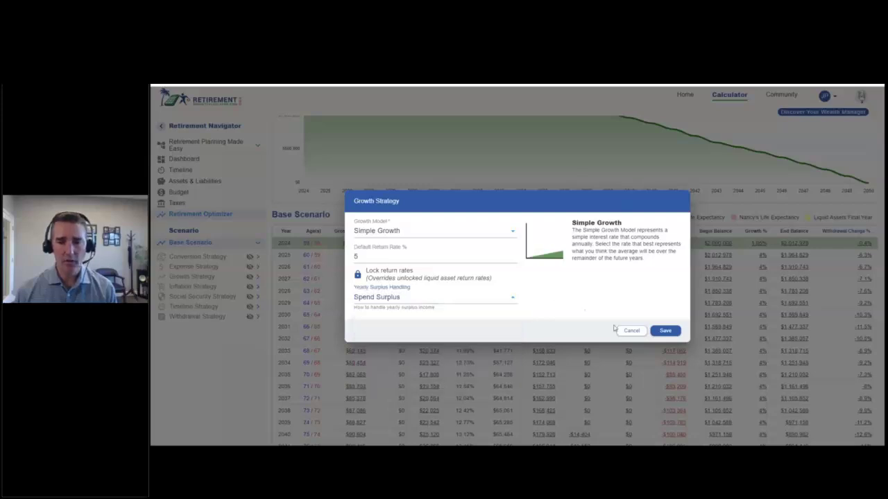
{"action": "left_click", "coordinate": [627, 330]}
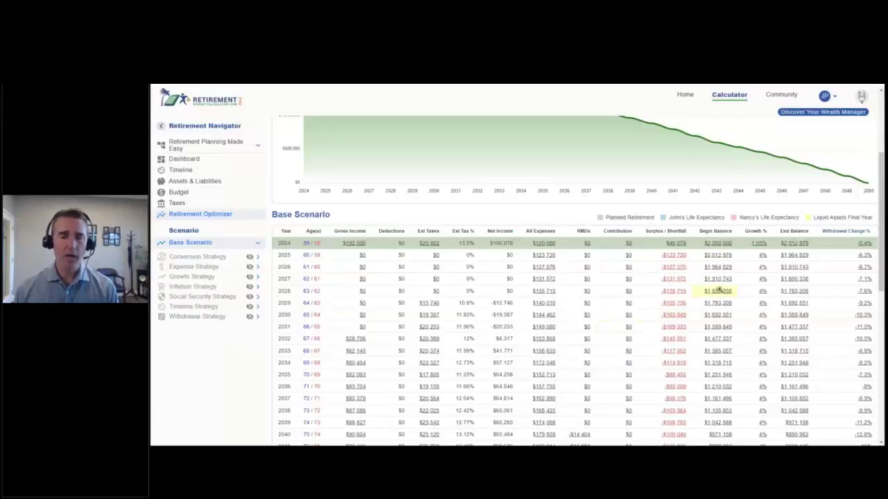
Expand the 2024 Begin Balance details, collapse them, and examine the 2024 growth percentage against the following years.
{"action": "left_click", "coordinate": [717, 243]}
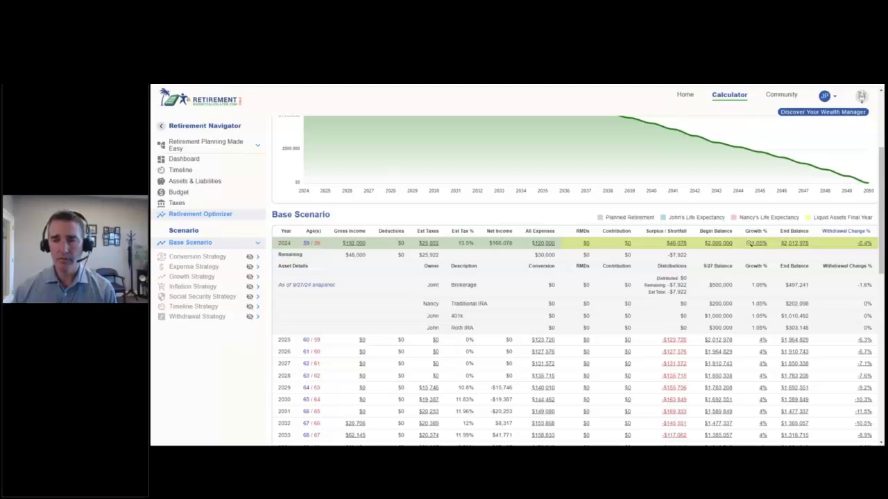
{"action": "left_click", "coordinate": [758, 243]}
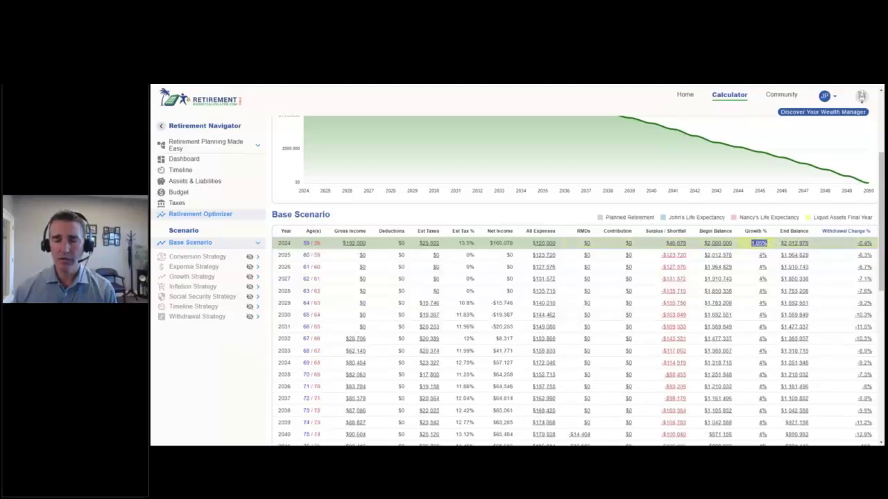
{"action": "left_click", "coordinate": [763, 243]}
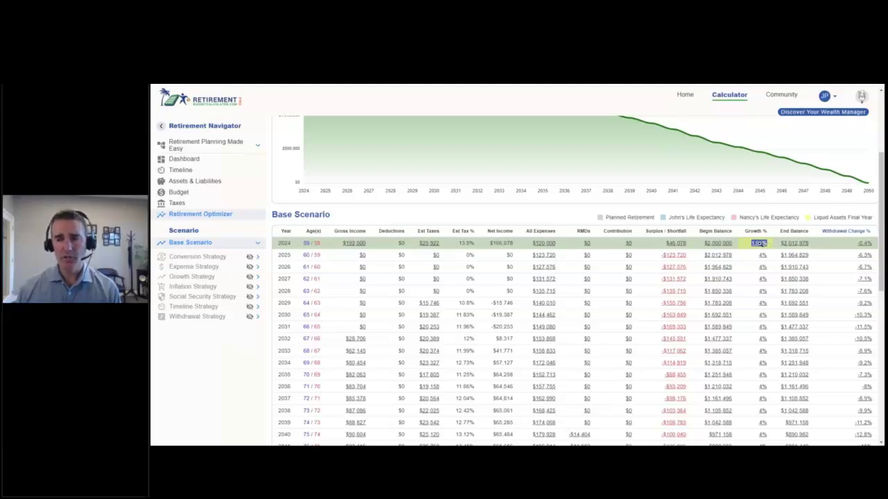
{"action": "double_click", "coordinate": [759, 243]}
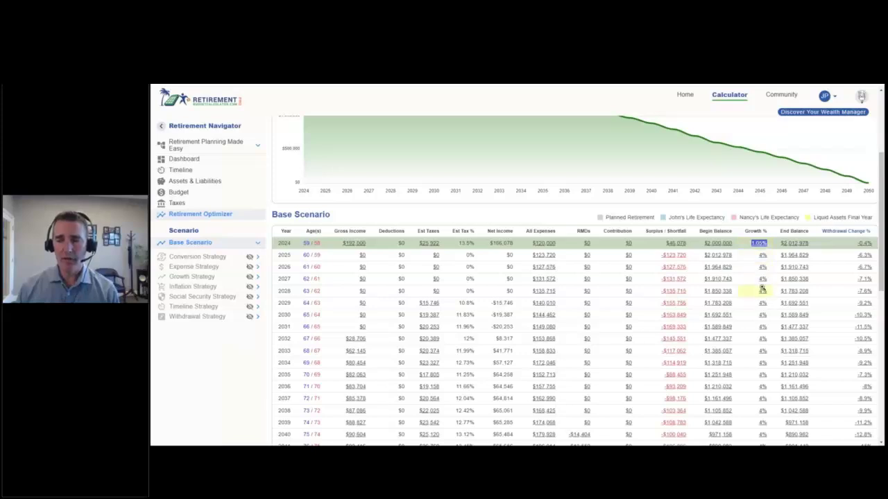
Expand the 2024 End Balance details, review each account's ending balance, and collapse the details.
{"action": "scroll", "coordinate": [762, 288], "scroll_direction": "down", "scroll_amount": 2}
{"action": "scroll", "coordinate": [762, 284], "scroll_direction": "up", "scroll_amount": 3}
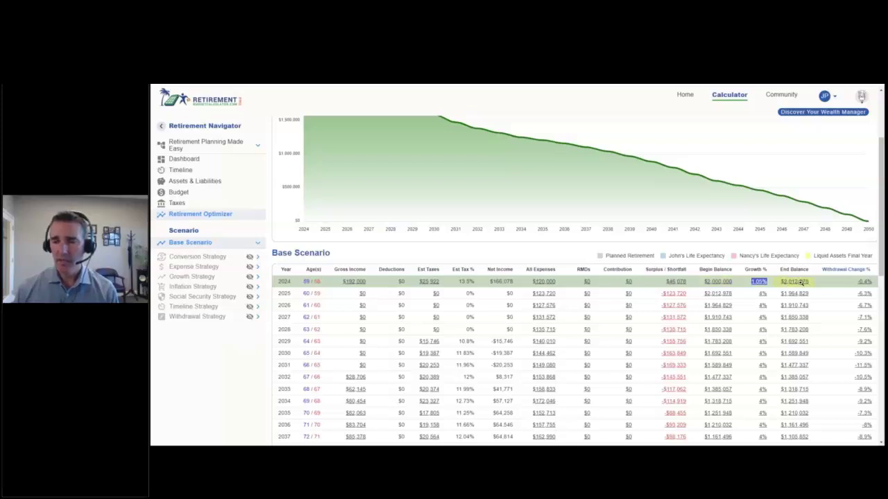
{"action": "left_click", "coordinate": [805, 281]}
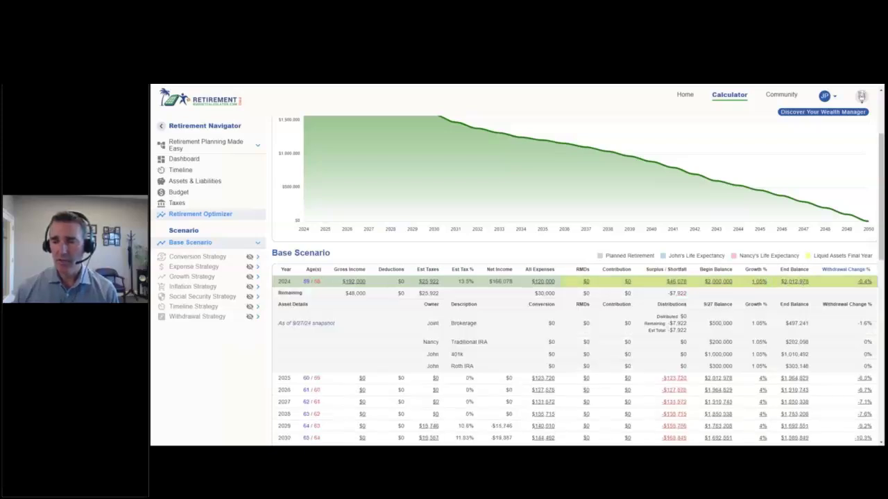
{"action": "left_click", "coordinate": [805, 281]}
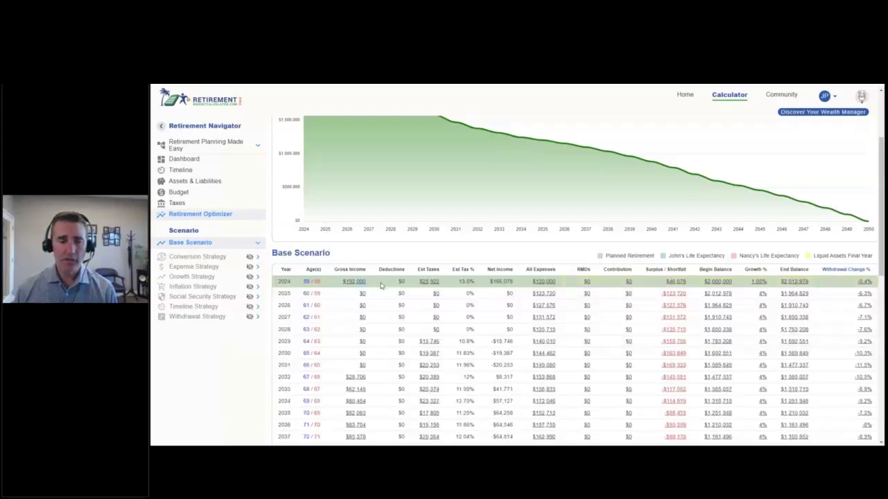
Review the Base Scenario projection rows through the life expectancy years, down to the final row for 2050.
{"action": "scroll", "coordinate": [380, 281], "scroll_direction": "down", "scroll_amount": 10}
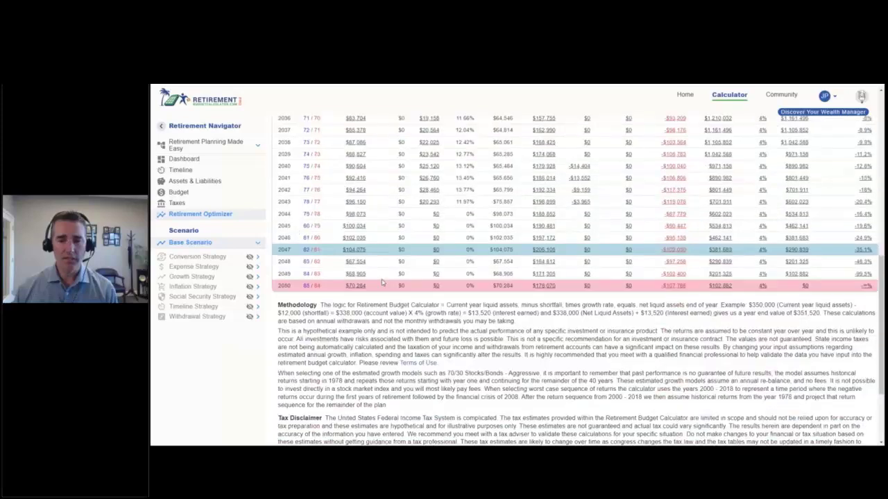
{"action": "scroll", "coordinate": [381, 281], "scroll_direction": "up", "scroll_amount": 10}
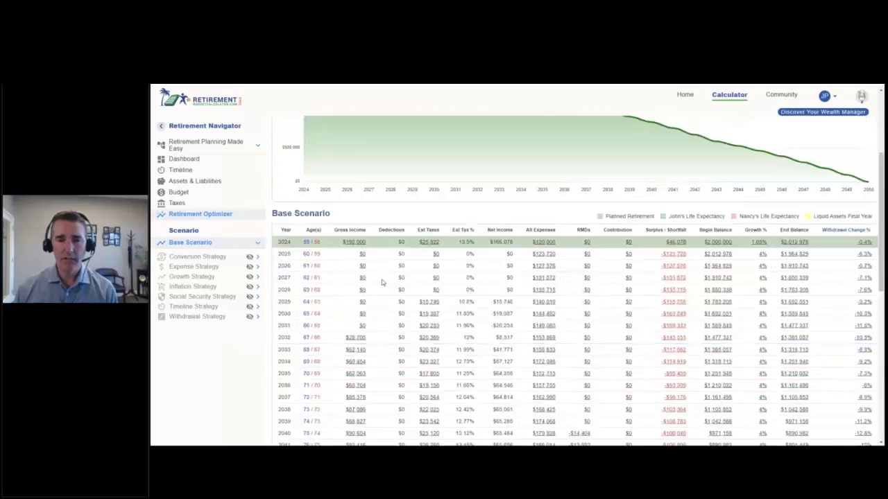
{"action": "scroll", "coordinate": [380, 279], "scroll_direction": "down", "scroll_amount": 4}
{"action": "scroll", "coordinate": [380, 279], "scroll_direction": "down", "scroll_amount": 2}
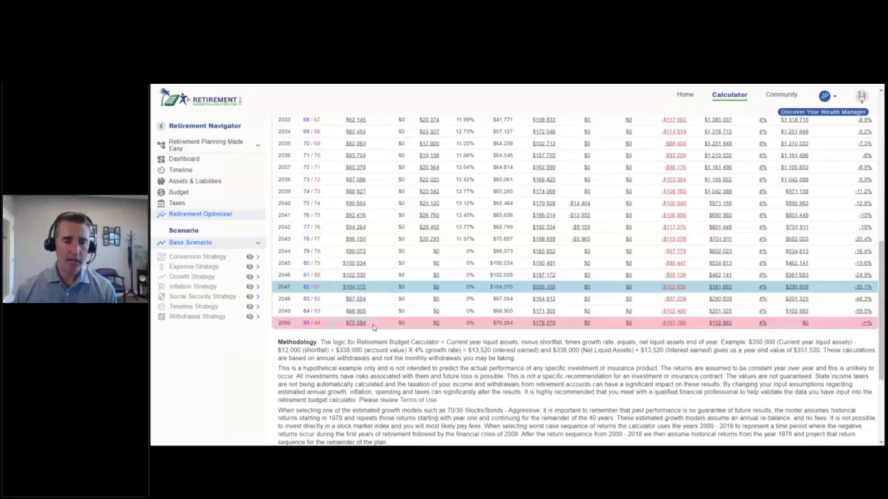
Expand the 2025 Surplus / Shortfall details, examine the Brokerage account's distribution, and collapse the details.
{"action": "scroll", "coordinate": [373, 327], "scroll_direction": "up", "scroll_amount": 6}
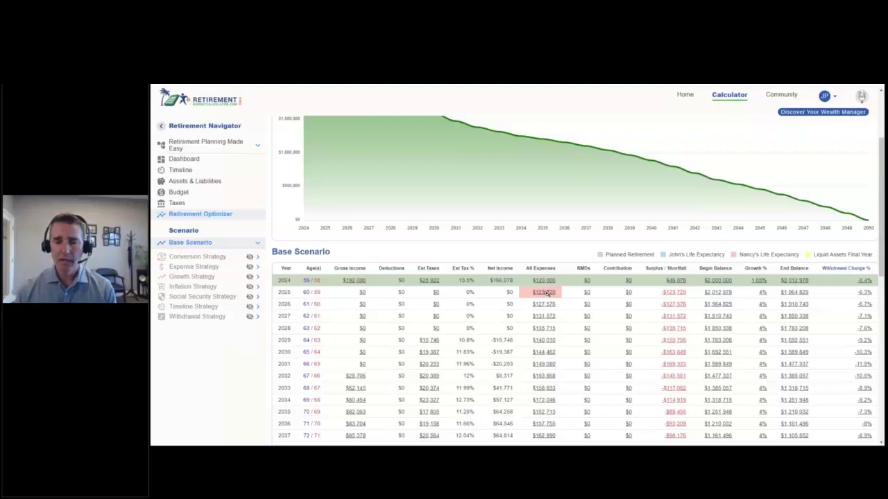
{"action": "left_click", "coordinate": [679, 294]}
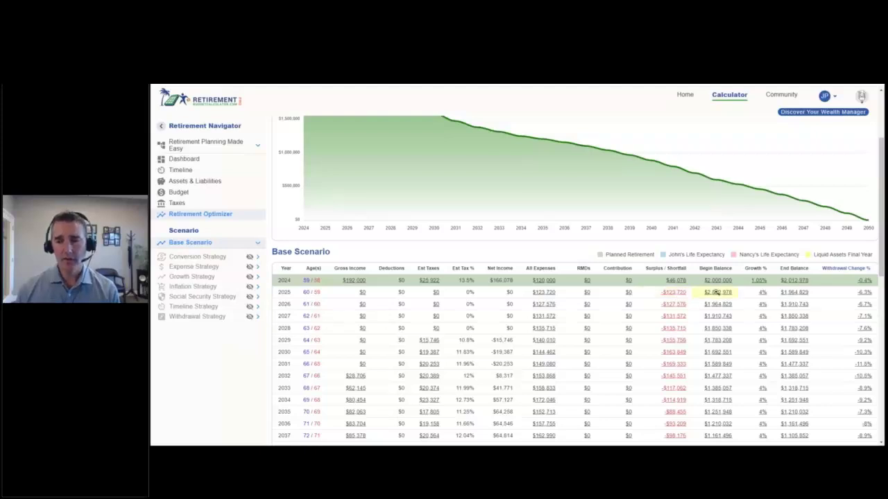
{"action": "scroll", "coordinate": [680, 288], "scroll_direction": "down", "scroll_amount": 1}
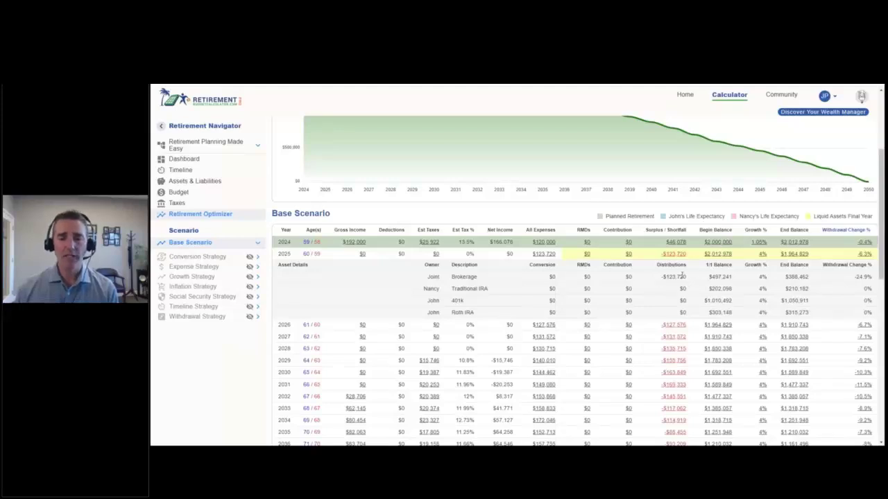
{"action": "double_click", "coordinate": [679, 278]}
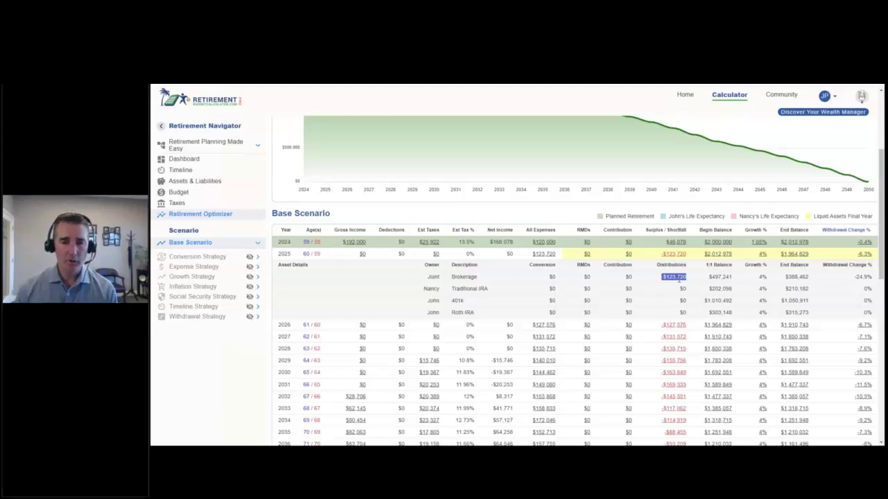
{"action": "left_click", "coordinate": [679, 254]}
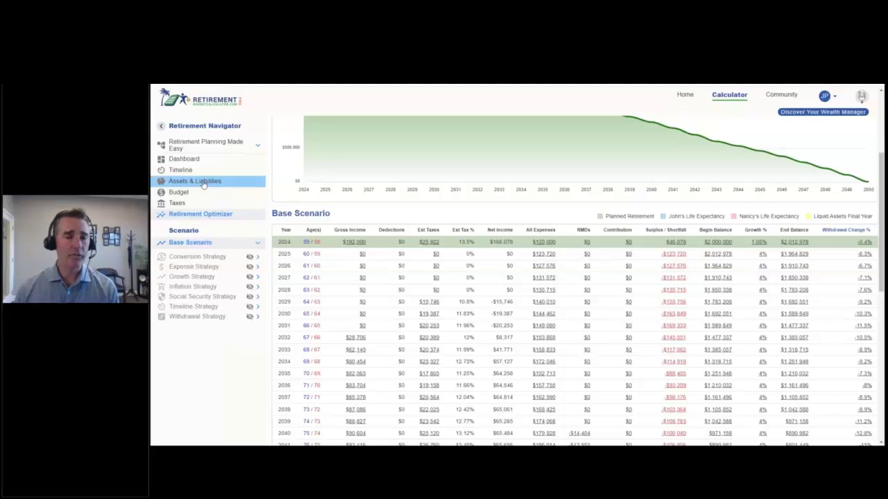
Expand the Traditional IRA, Brokerage, 401k and Roth IRA in Assets & Liabilities to compare their withdrawal orders.
{"action": "left_click", "coordinate": [204, 181]}
{"action": "left_click", "coordinate": [288, 165]}
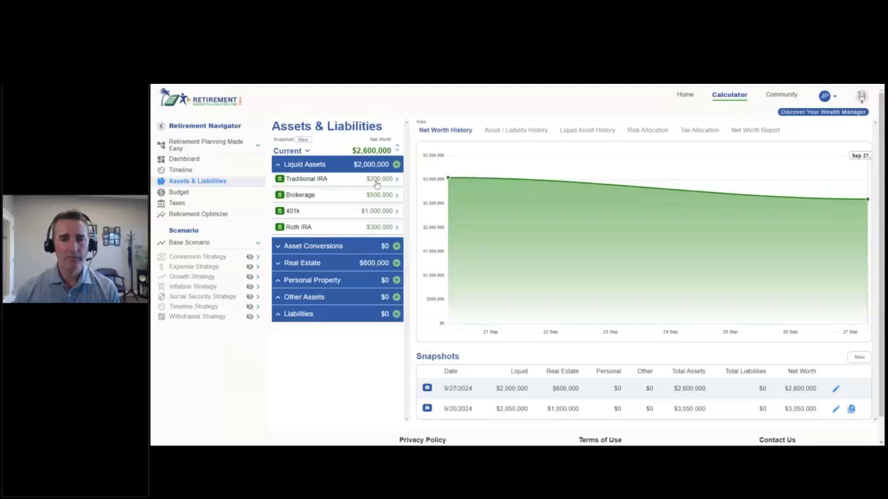
{"action": "left_click", "coordinate": [315, 181]}
{"action": "left_click", "coordinate": [318, 246]}
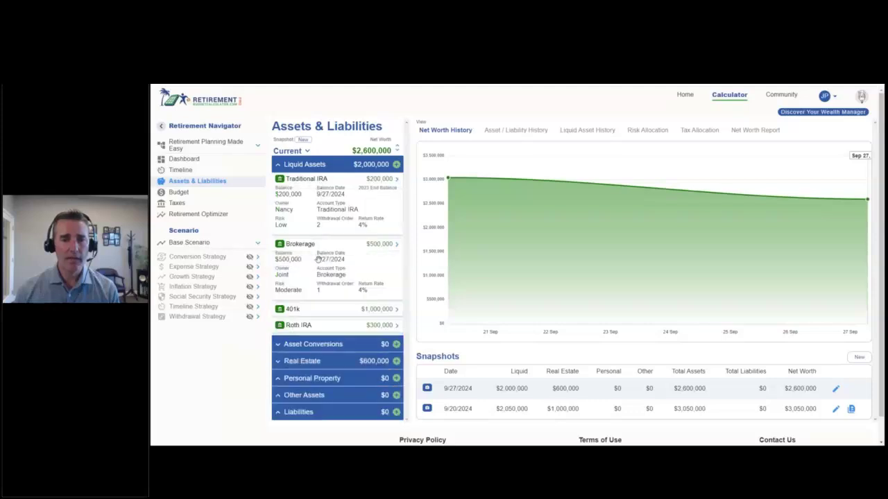
{"action": "left_click", "coordinate": [311, 314]}
{"action": "left_click", "coordinate": [326, 378]}
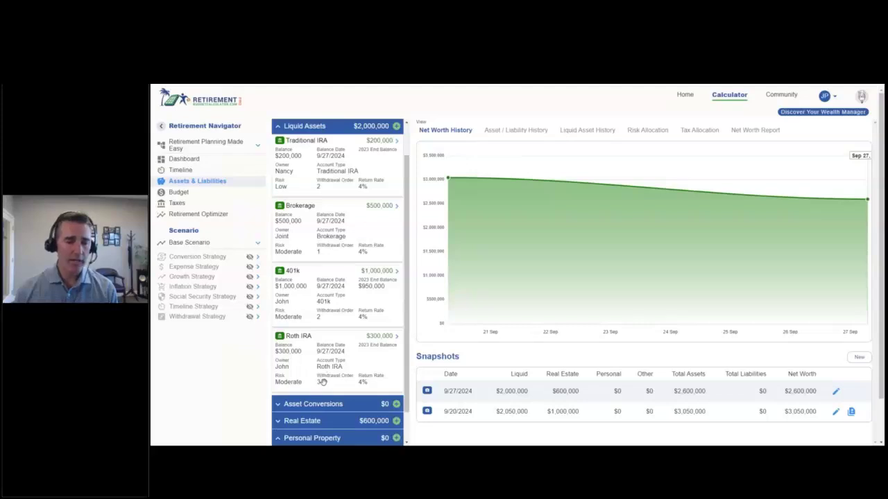
Return to the Retirement Optimizer, recheck the 2025 distributions by account under Surplus / Shortfall, and collapse the details.
{"action": "left_click", "coordinate": [200, 214]}
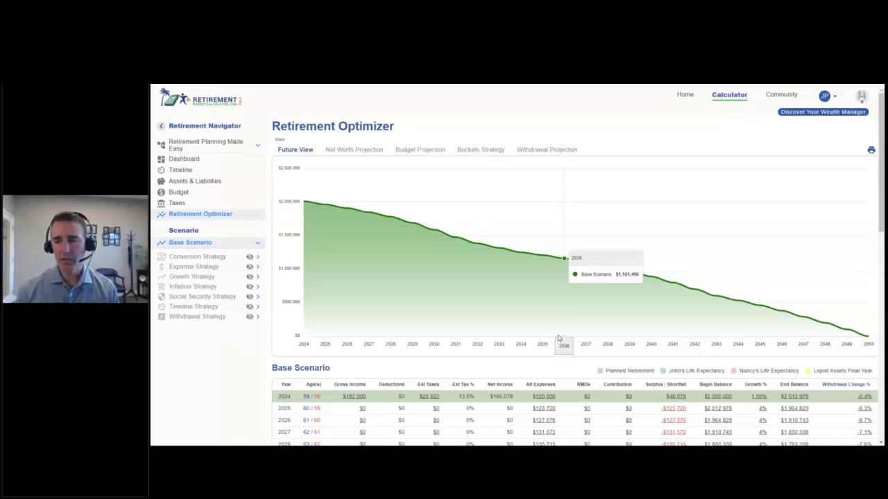
{"action": "scroll", "coordinate": [558, 338], "scroll_direction": "down", "scroll_amount": 2}
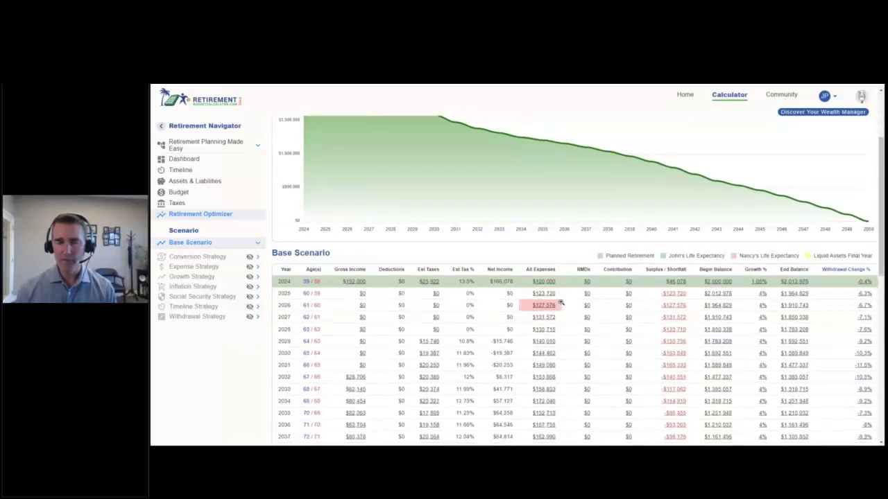
{"action": "left_click", "coordinate": [667, 293]}
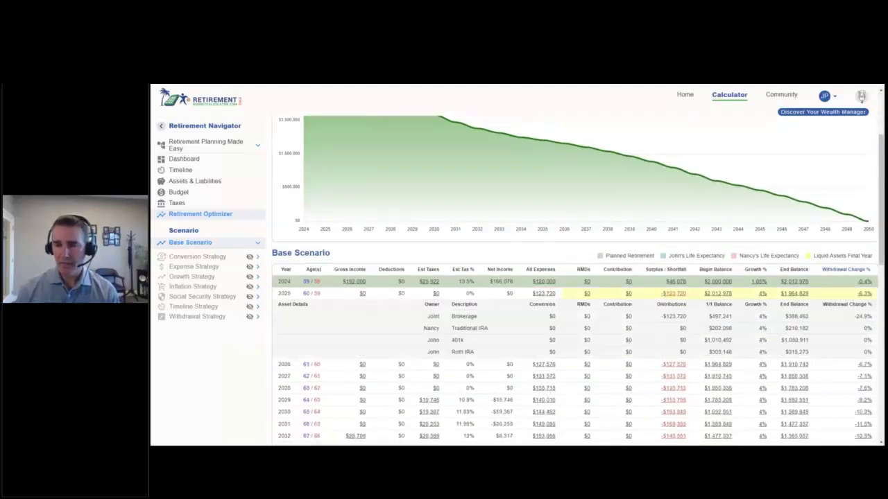
{"action": "left_click", "coordinate": [667, 293]}
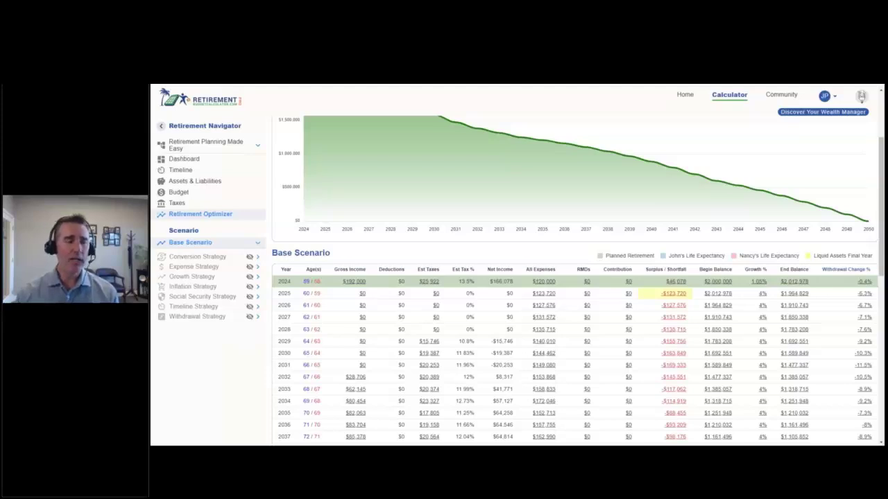
Review the Budget's Income entries and the income types available for a new entry, and collapse the Income section.
{"action": "left_click", "coordinate": [187, 181]}
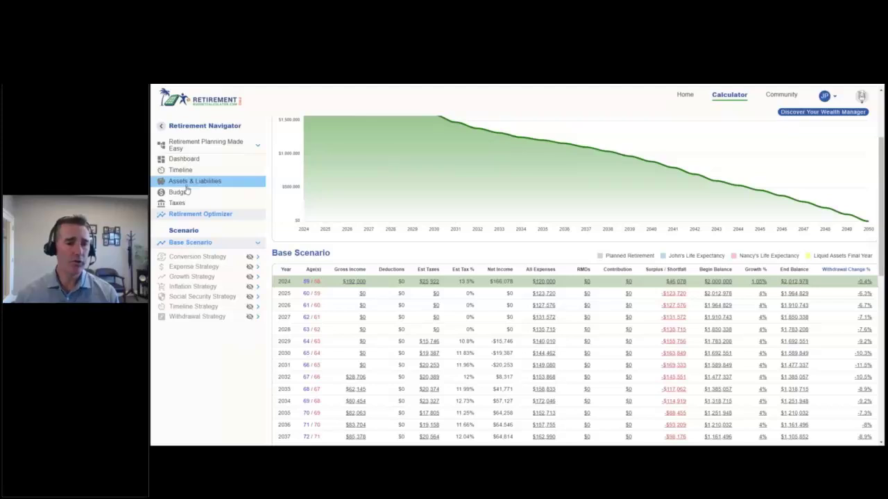
{"action": "left_click", "coordinate": [179, 193]}
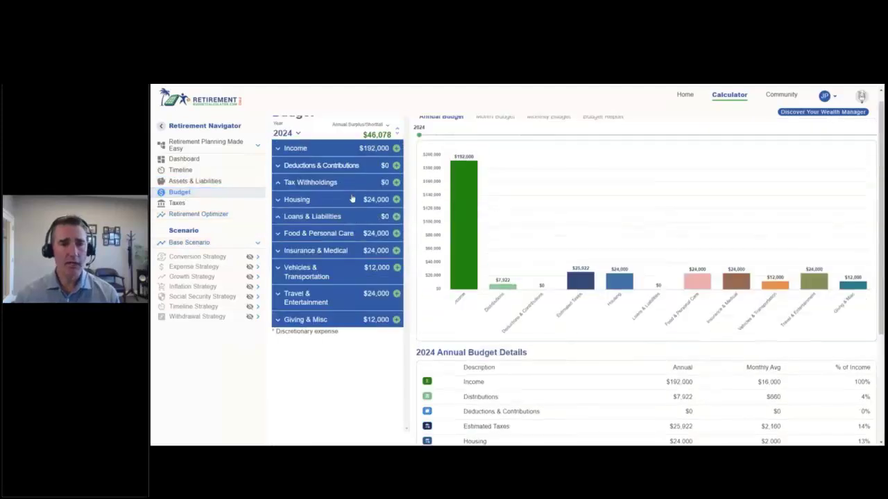
{"action": "left_click", "coordinate": [306, 162]}
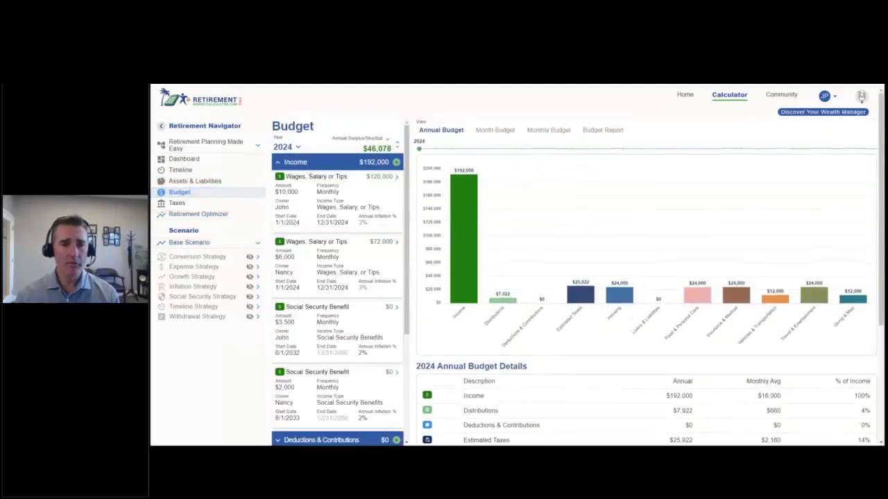
{"action": "left_click", "coordinate": [396, 162]}
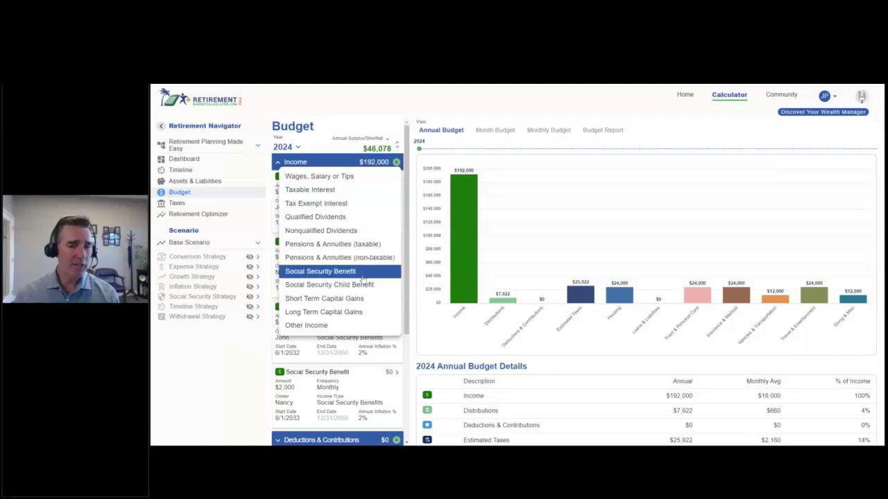
{"action": "left_click", "coordinate": [409, 262]}
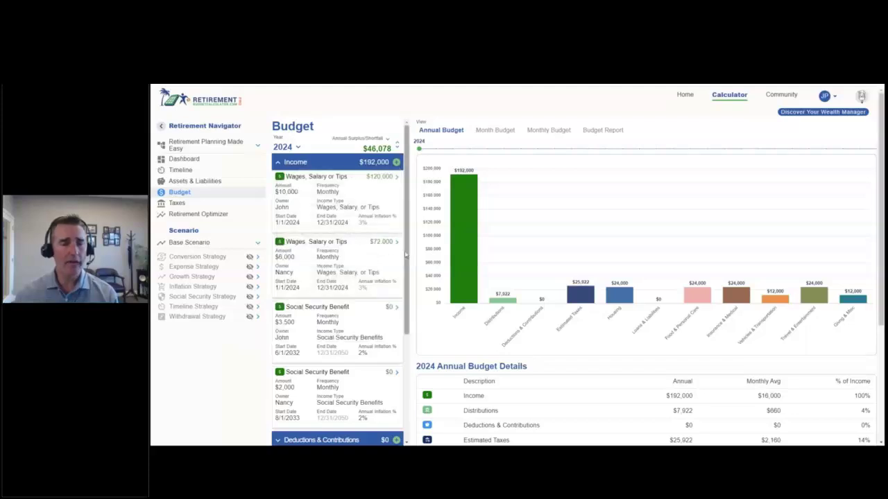
{"action": "left_click", "coordinate": [306, 161]}
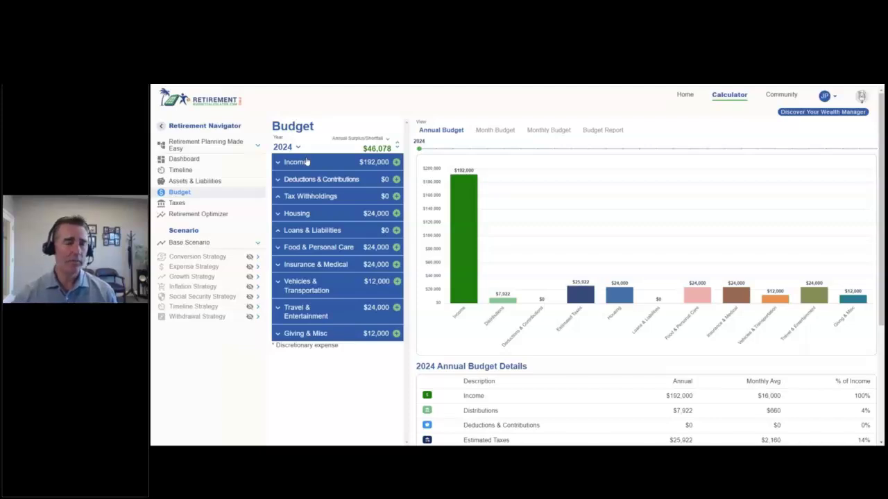
Return to the Retirement Optimizer and examine the yearly rows of the Base Scenario table.
{"action": "left_click", "coordinate": [208, 214]}
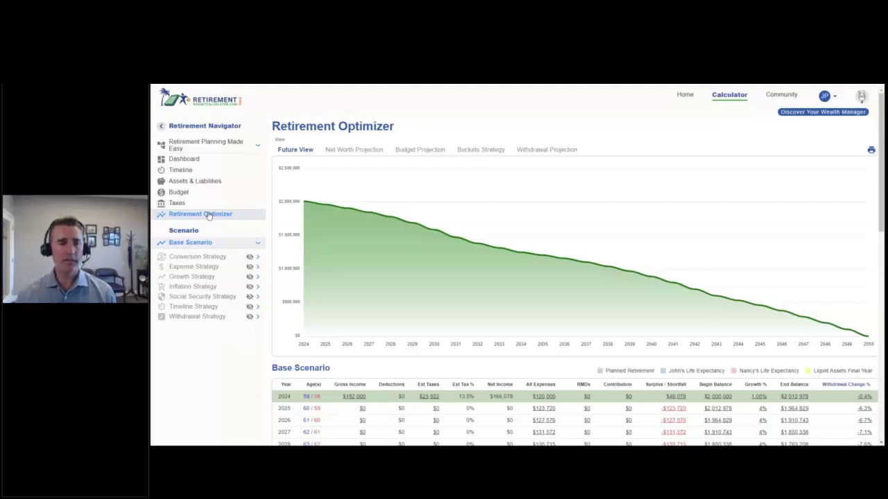
{"action": "scroll", "coordinate": [324, 230], "scroll_direction": "down", "scroll_amount": 3}
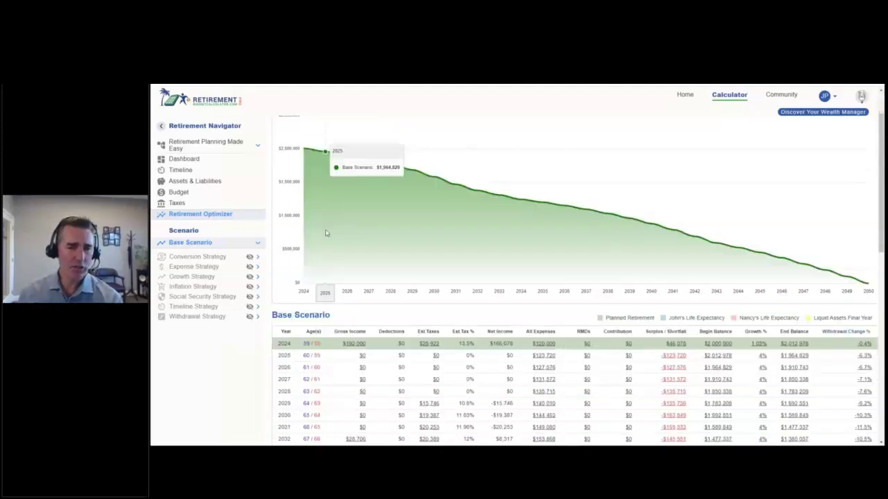
{"action": "scroll", "coordinate": [410, 286], "scroll_direction": "down", "scroll_amount": 2}
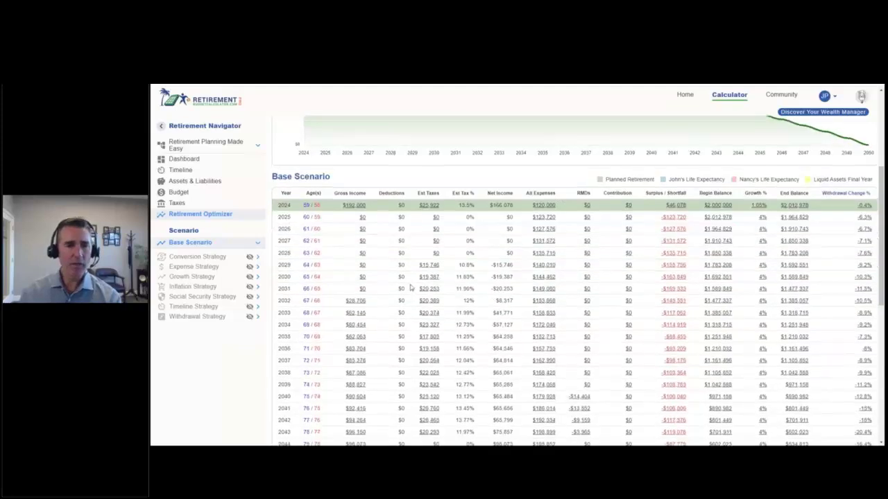
Examine the income sources behind the gross income for 2032, 2033 and 2034 in the Base Scenario table.
{"action": "scroll", "coordinate": [411, 287], "scroll_direction": "up", "scroll_amount": 3}
{"action": "scroll", "coordinate": [411, 286], "scroll_direction": "down", "scroll_amount": 2}
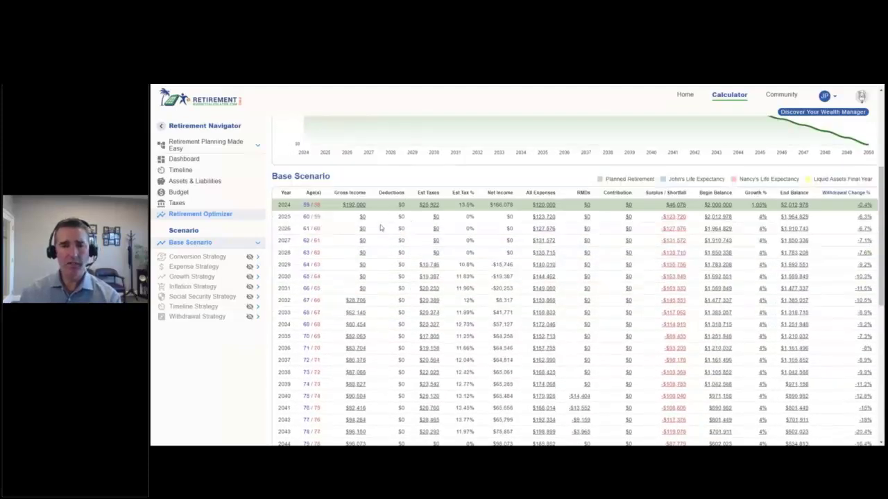
{"action": "left_click", "coordinate": [359, 302]}
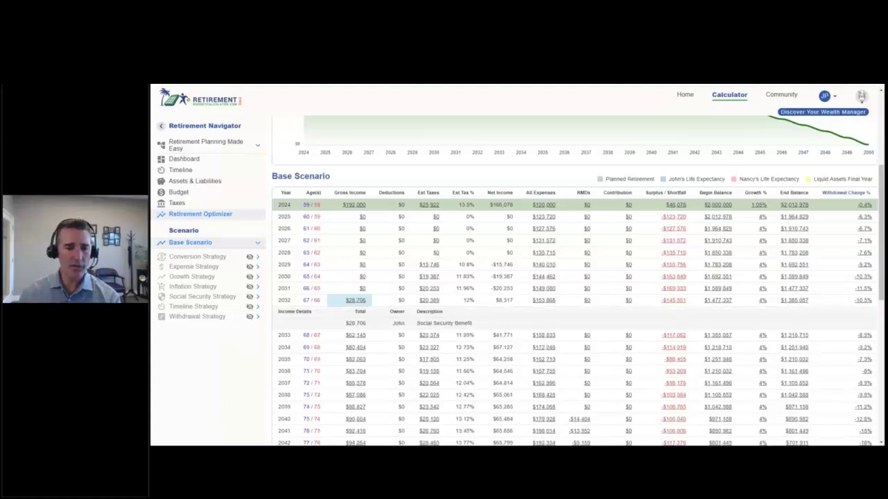
{"action": "left_click", "coordinate": [358, 335]}
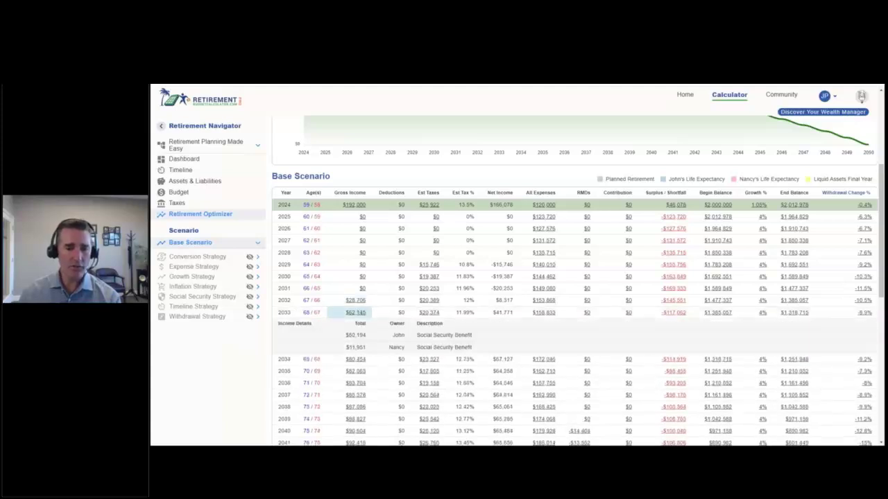
{"action": "left_click", "coordinate": [359, 320]}
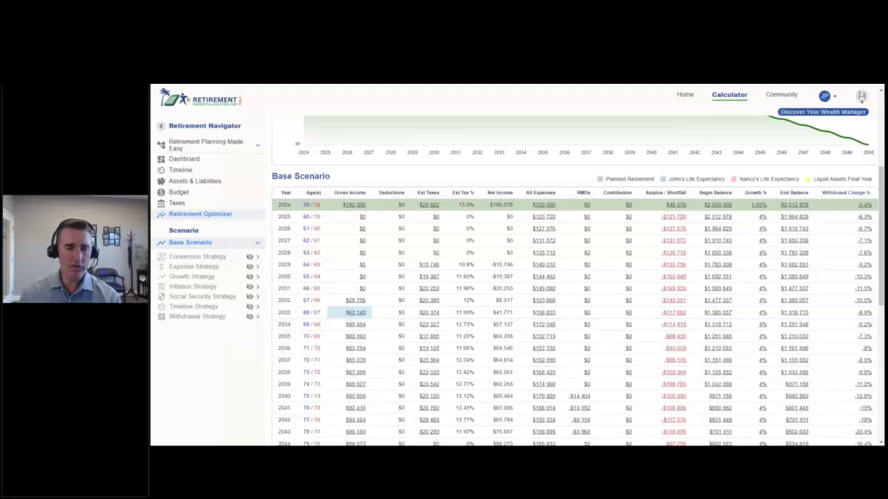
{"action": "left_click", "coordinate": [360, 326]}
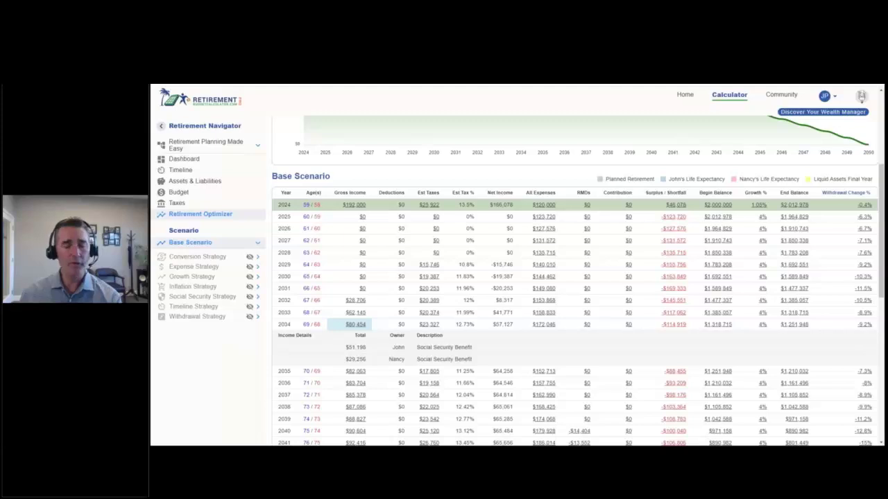
{"action": "left_click", "coordinate": [362, 325]}
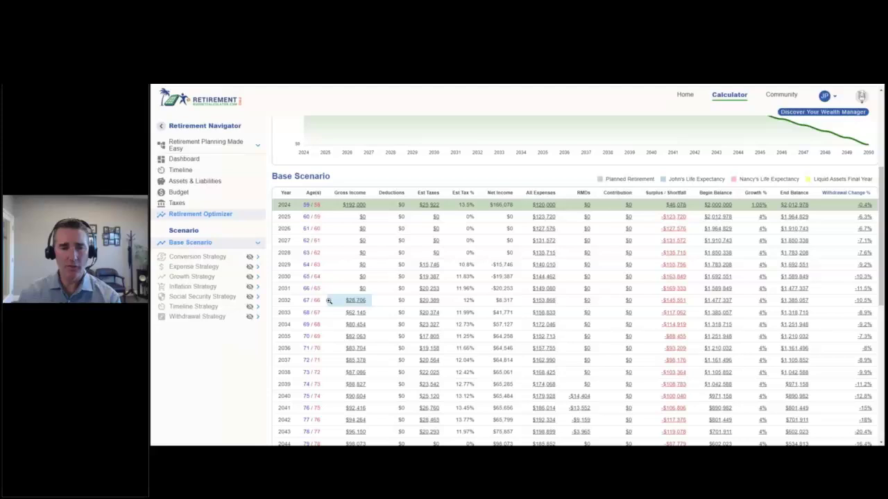
Examine the account distributions behind the 2032 shortfall and the asset details for 2030.
{"action": "left_click_drag", "start_coordinate": [290, 301], "coordinate": [278, 300]}
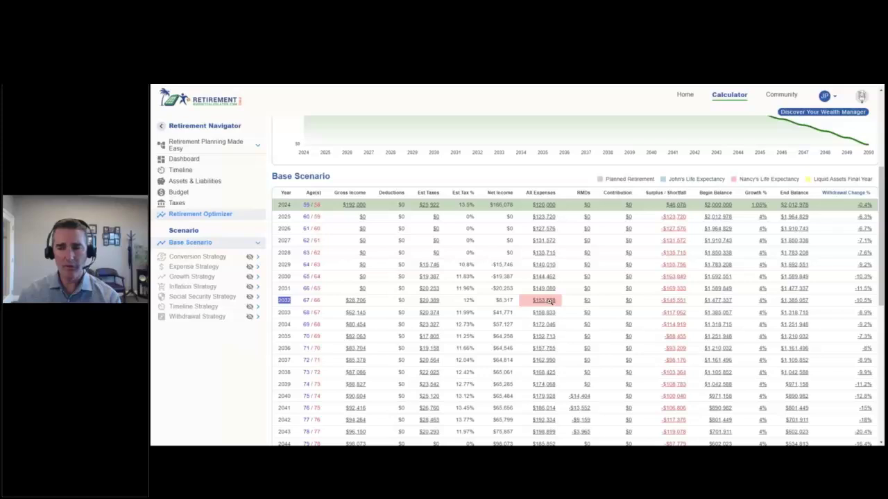
{"action": "left_click", "coordinate": [672, 301]}
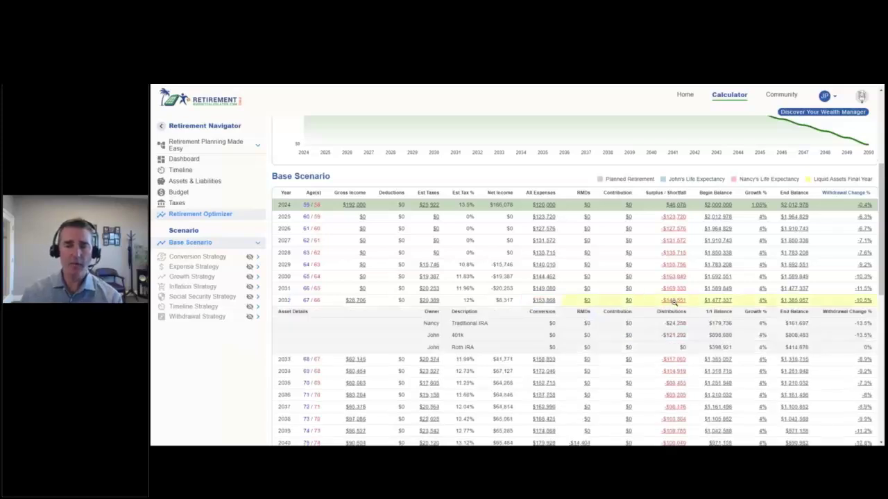
{"action": "triple_click", "coordinate": [677, 323]}
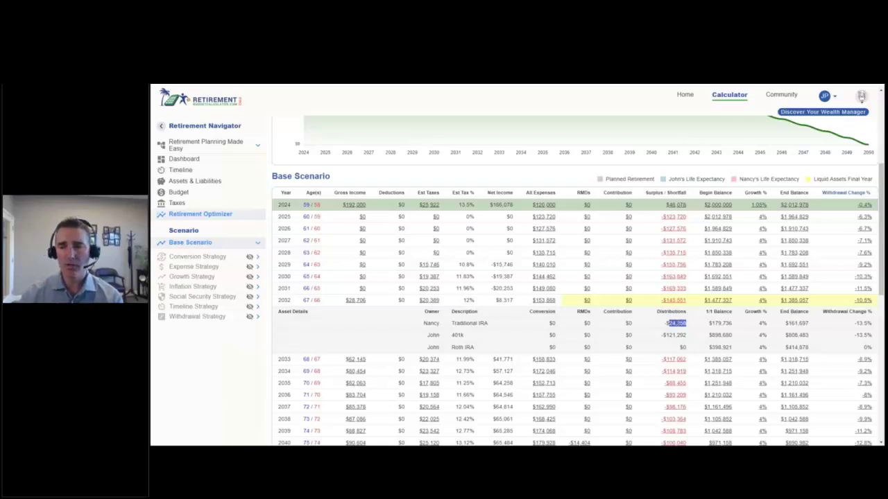
{"action": "left_click", "coordinate": [684, 300]}
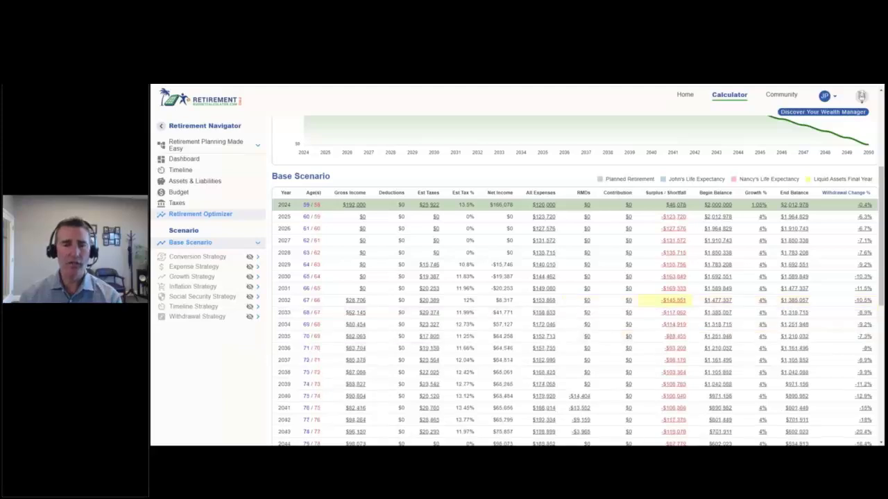
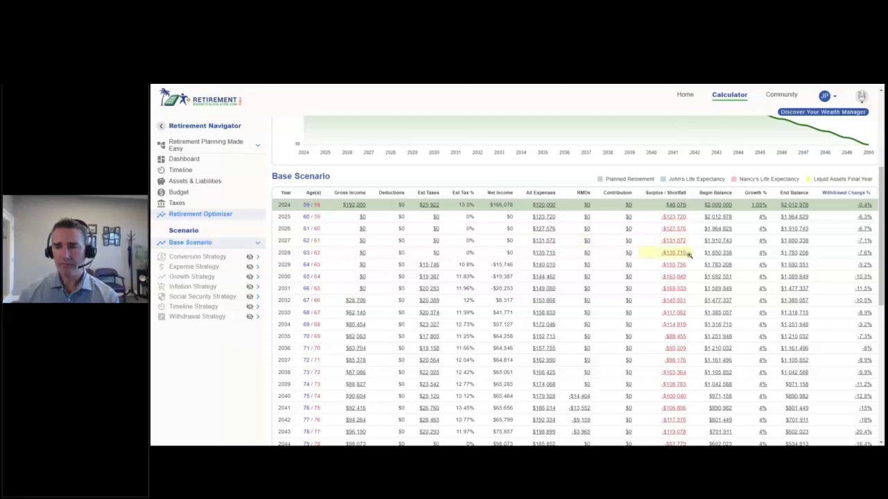
{"action": "left_click", "coordinate": [714, 277]}
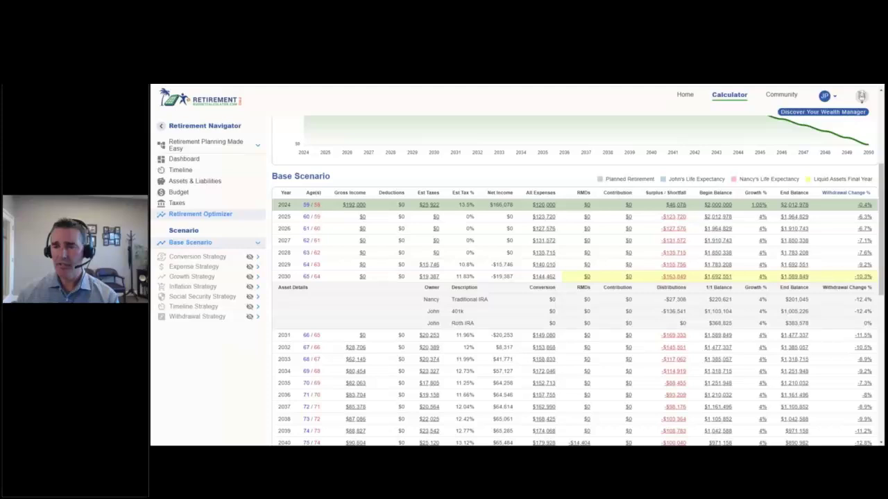
{"action": "left_click", "coordinate": [760, 277]}
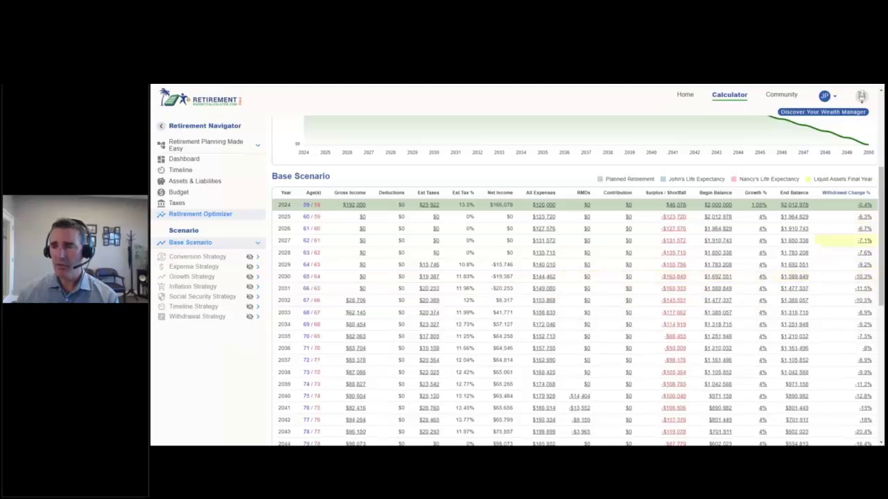
Compare the Balance Change % and Year over Year 1 (YoY1) Change % views of the last column, ending on Withdrawal Change %.
{"action": "left_click", "coordinate": [862, 195]}
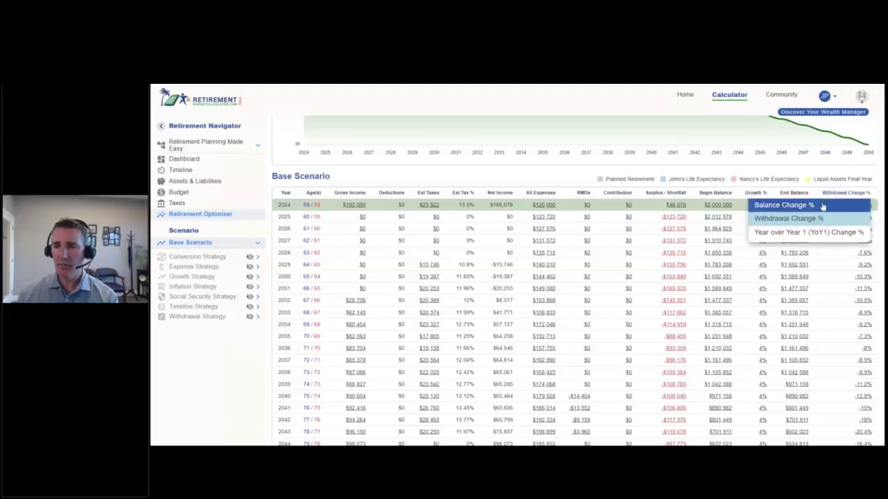
{"action": "left_click", "coordinate": [823, 207]}
{"action": "left_click", "coordinate": [849, 196]}
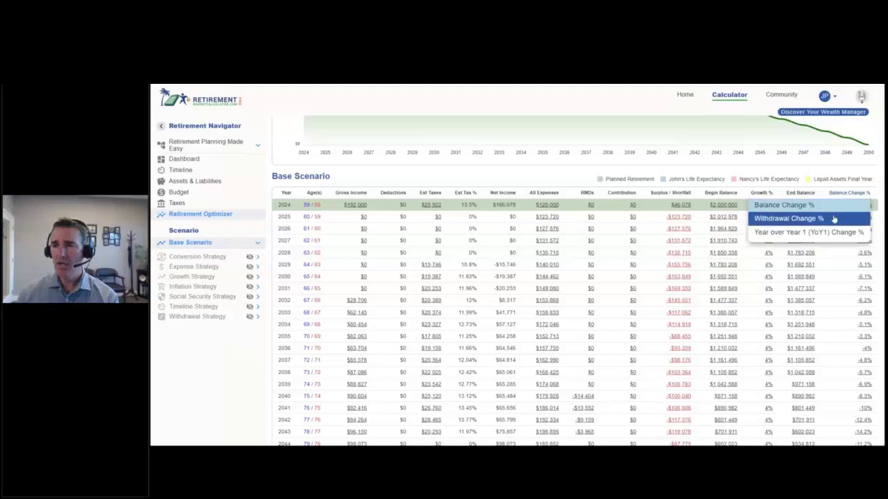
{"action": "left_click", "coordinate": [832, 217]}
{"action": "left_click", "coordinate": [844, 196]}
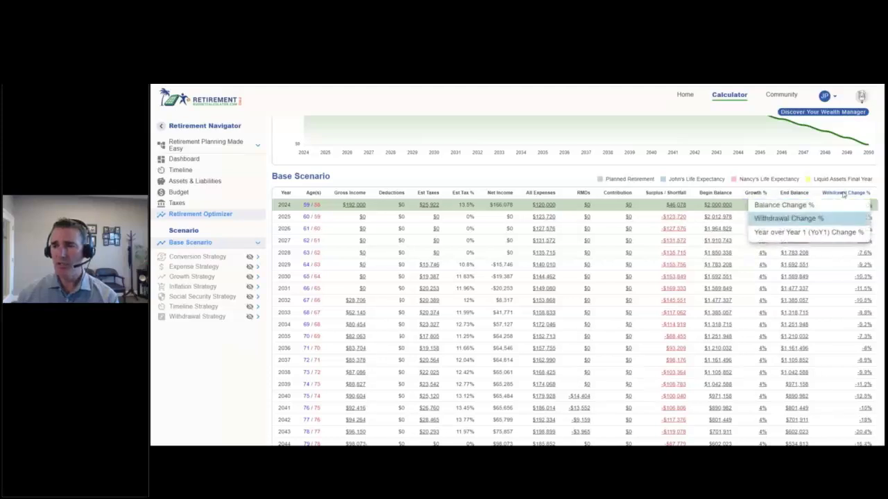
{"action": "left_click", "coordinate": [848, 234]}
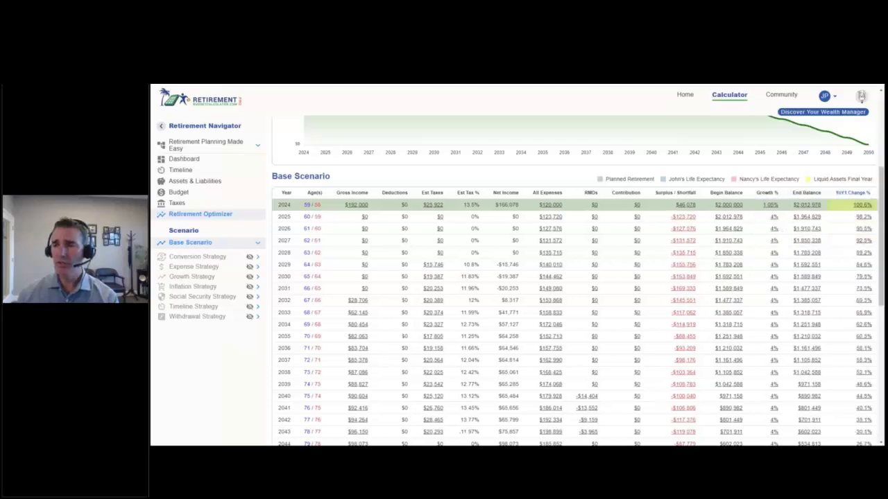
{"action": "left_click", "coordinate": [851, 194]}
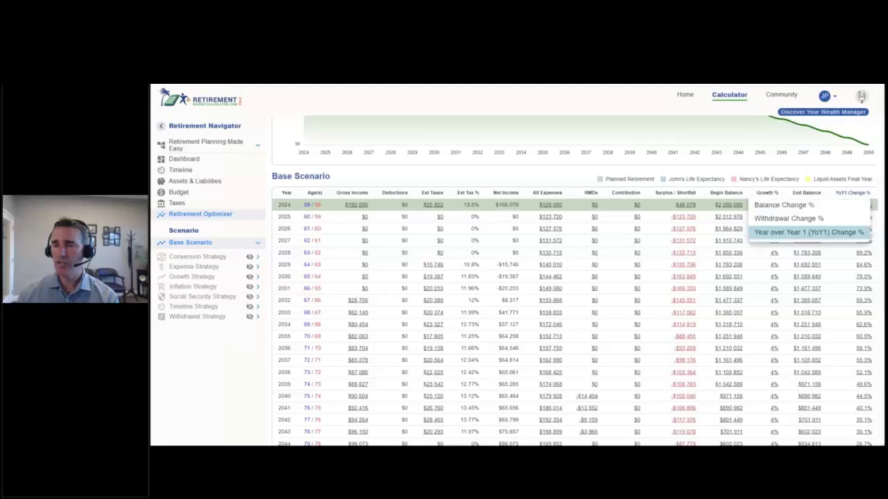
{"action": "left_click", "coordinate": [835, 219]}
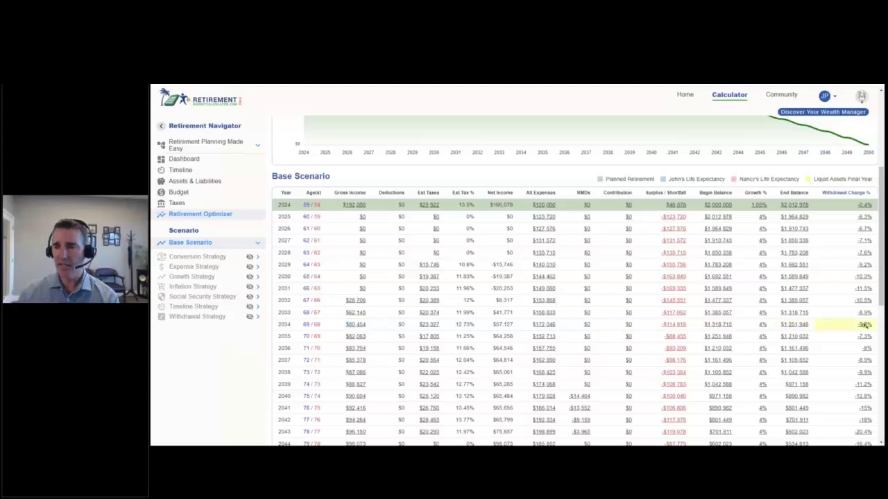
Examine the Social Security income details for 2047, the first spouse's life expectancy year, and for 2048.
{"action": "scroll", "coordinate": [872, 311], "scroll_direction": "down", "scroll_amount": 1}
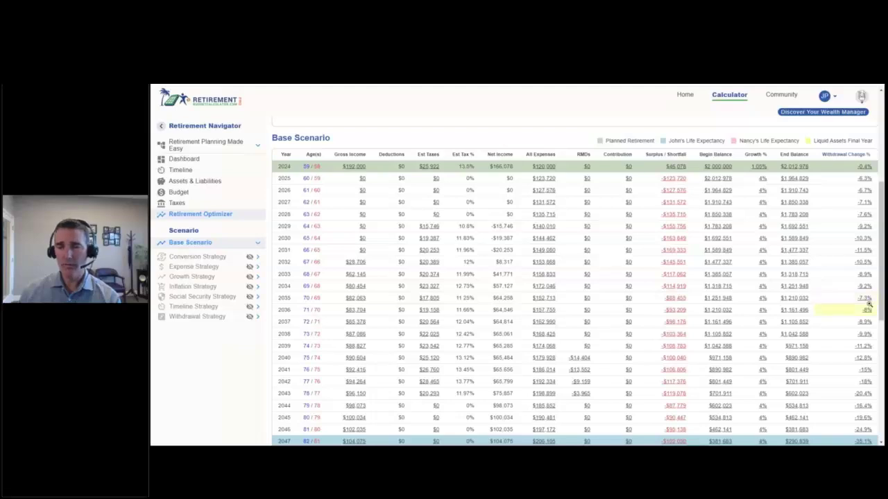
{"action": "scroll", "coordinate": [867, 298], "scroll_direction": "down", "scroll_amount": 2}
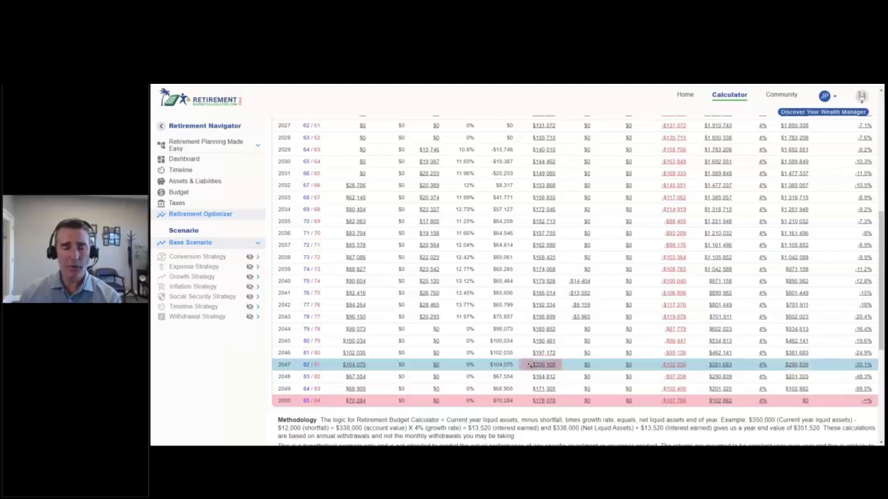
{"action": "left_click", "coordinate": [355, 365]}
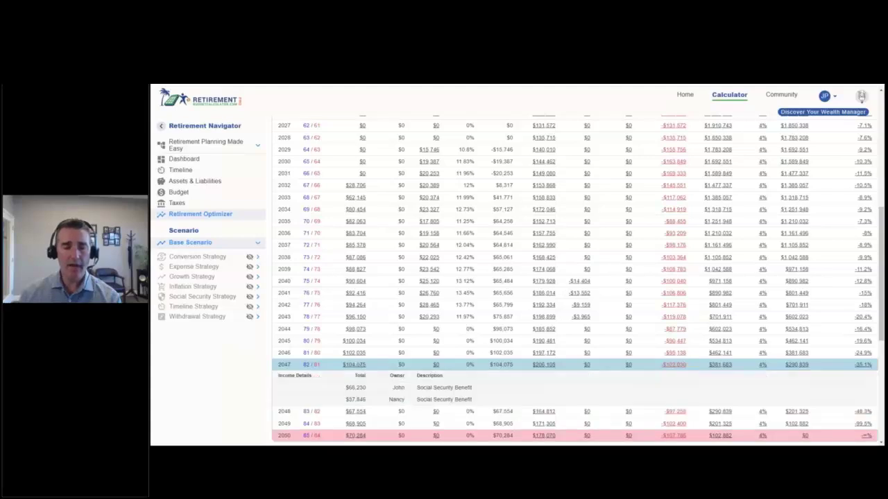
{"action": "left_click", "coordinate": [355, 365]}
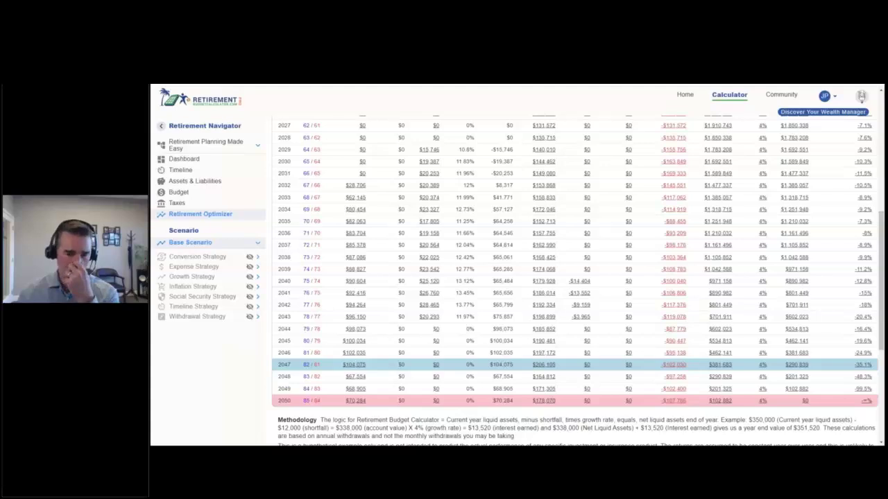
{"action": "left_click", "coordinate": [355, 377]}
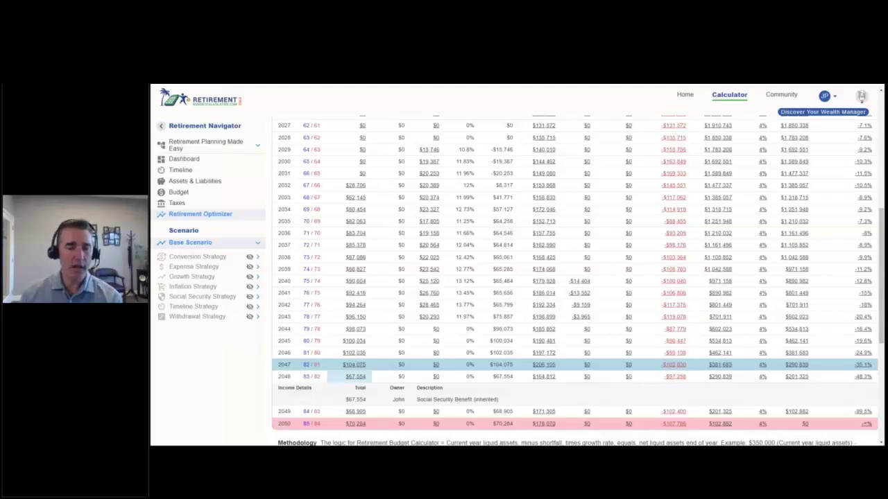
{"action": "left_click", "coordinate": [361, 377]}
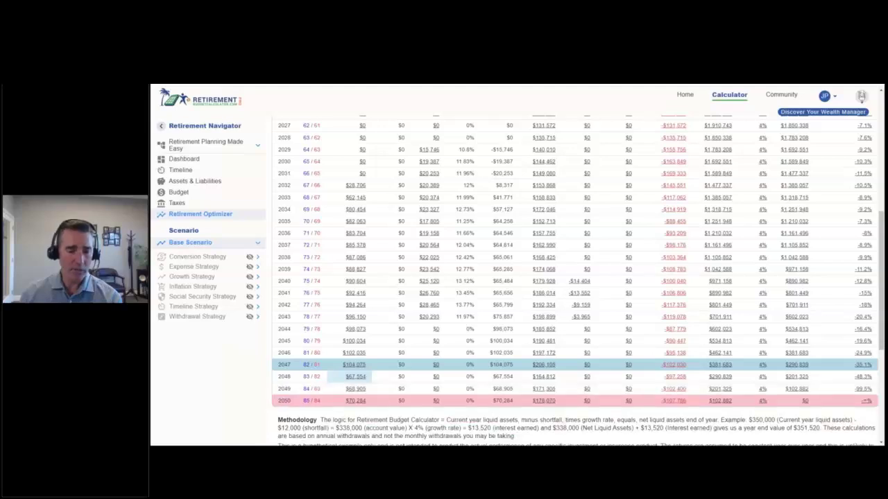
{"action": "left_click", "coordinate": [360, 376]}
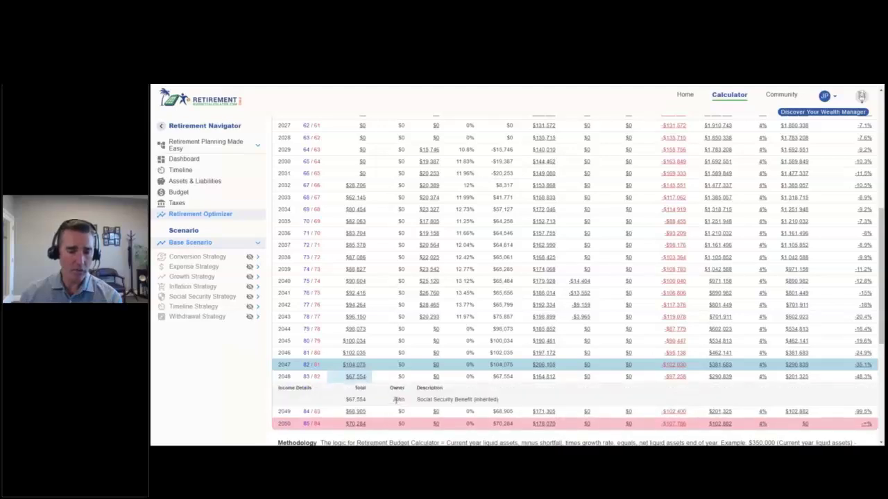
{"action": "left_click", "coordinate": [361, 377]}
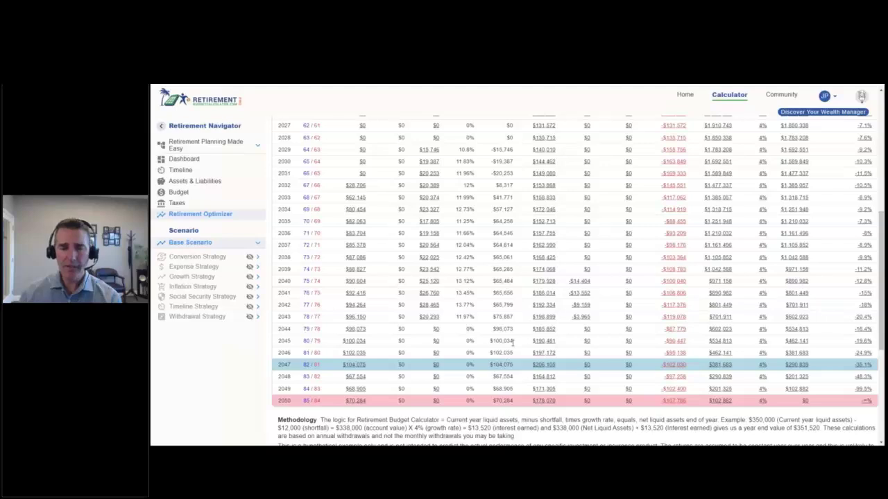
Examine the expense category breakdown for 2048, then collapse it.
{"action": "left_click", "coordinate": [545, 376]}
{"action": "scroll", "coordinate": [552, 306], "scroll_direction": "down", "scroll_amount": 1}
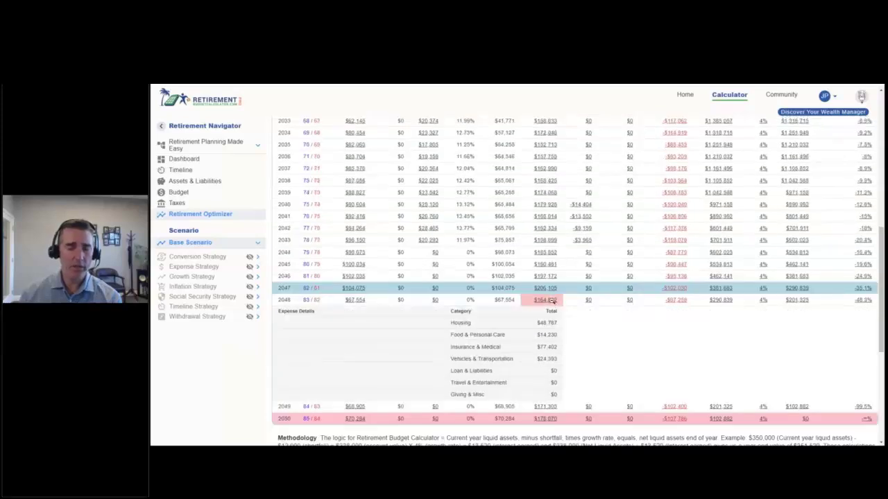
{"action": "left_click", "coordinate": [551, 299]}
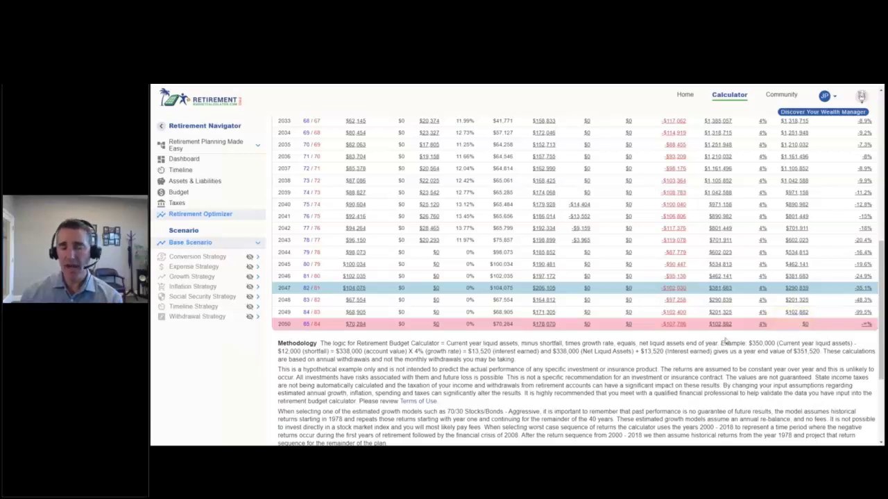
Highlight the second spouse's age in the 2050 row and review the projection chart and yearly table through that final year.
{"action": "double_click", "coordinate": [319, 324]}
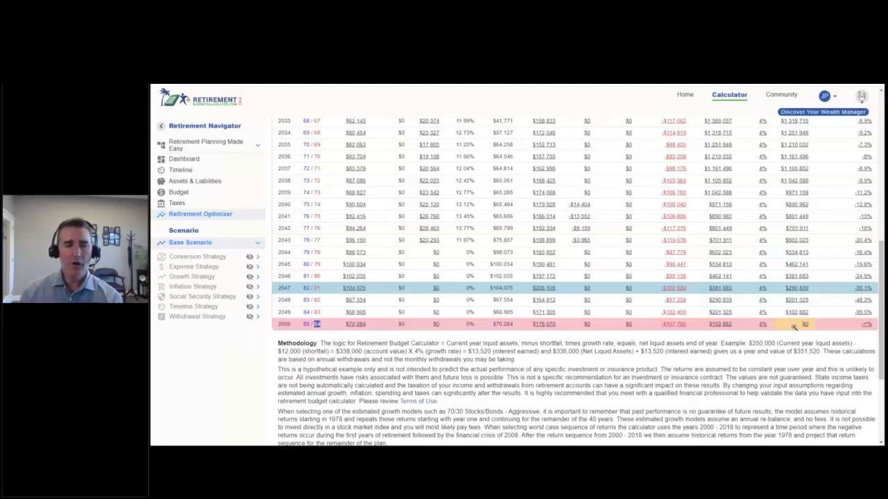
{"action": "scroll", "coordinate": [776, 324], "scroll_direction": "up", "scroll_amount": 1}
{"action": "scroll", "coordinate": [576, 278], "scroll_direction": "up", "scroll_amount": 5}
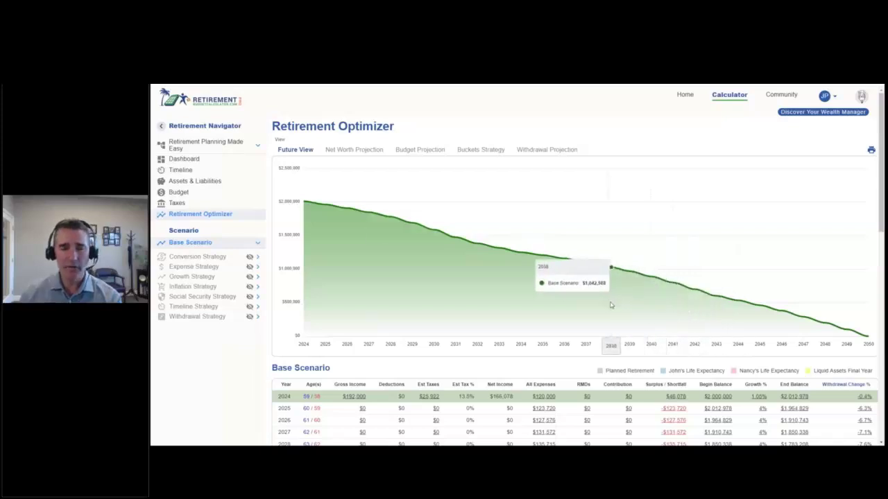
{"action": "scroll", "coordinate": [604, 305], "scroll_direction": "down", "scroll_amount": 3}
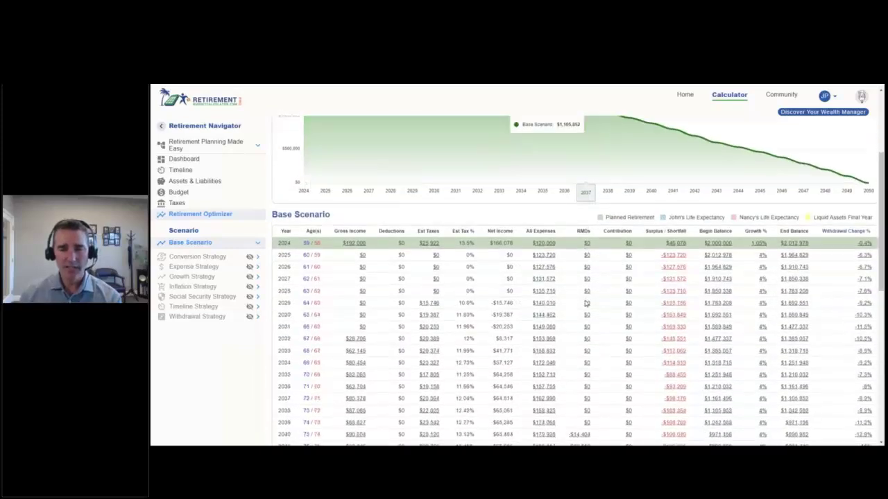
{"action": "scroll", "coordinate": [586, 303], "scroll_direction": "down", "scroll_amount": 3}
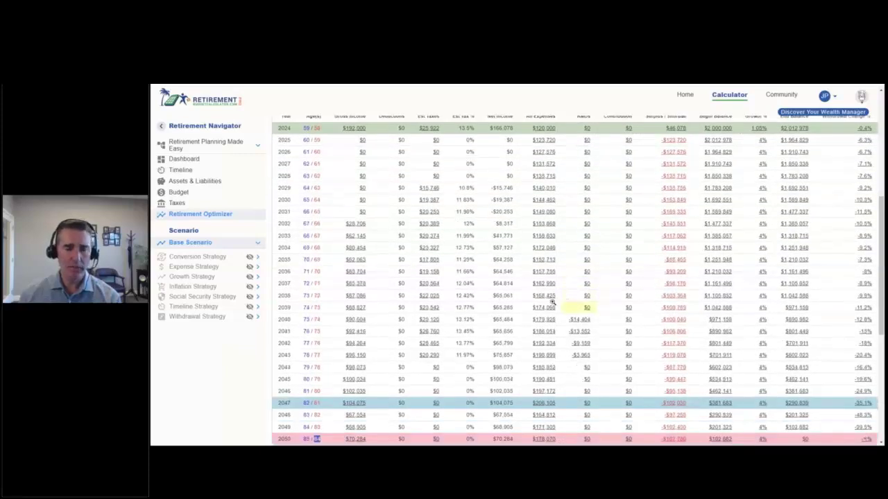
{"action": "scroll", "coordinate": [524, 306], "scroll_direction": "down", "scroll_amount": 2}
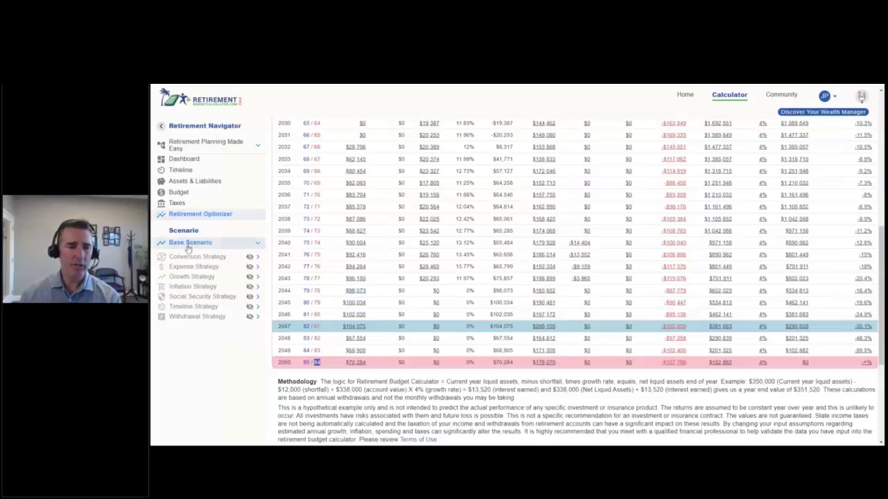
Set the 2025 401k conversion's destination to Roth IRA, save the Conversion Strategy, and compare the yearly projection with it off and on.
{"action": "left_click", "coordinate": [259, 258]}
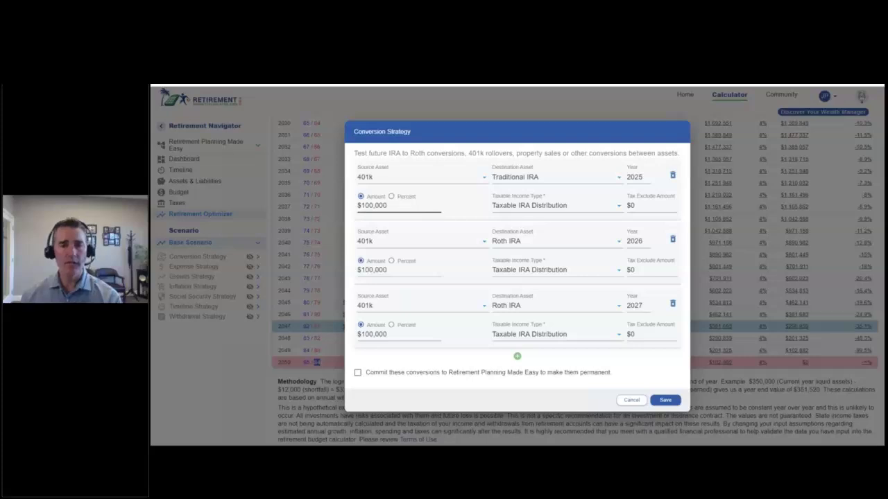
{"action": "left_click", "coordinate": [510, 177]}
{"action": "left_click", "coordinate": [511, 209]}
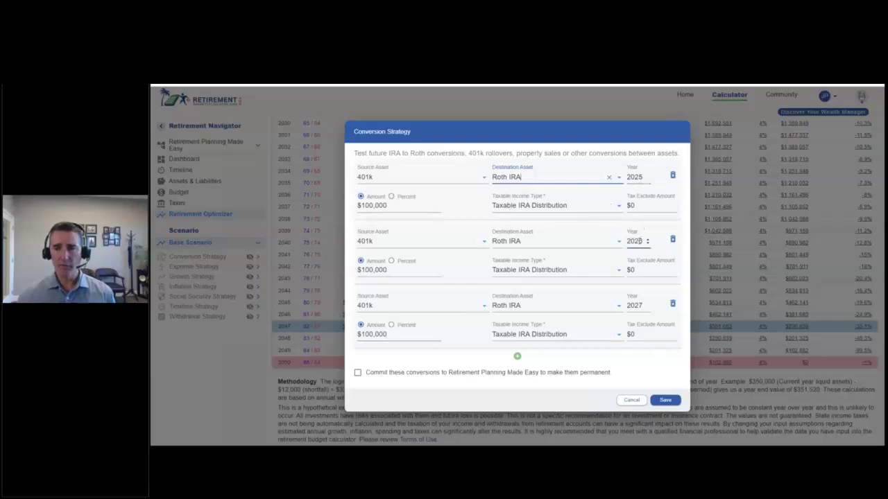
{"action": "left_click", "coordinate": [665, 402]}
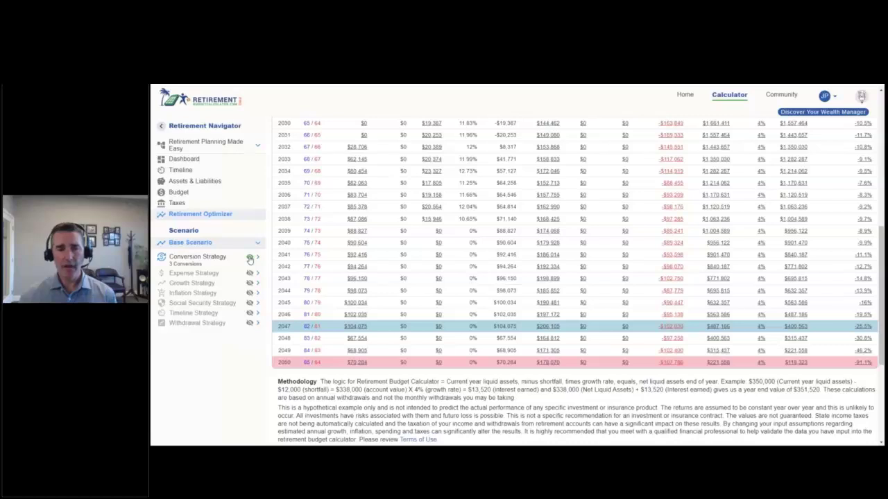
{"action": "left_click", "coordinate": [250, 258]}
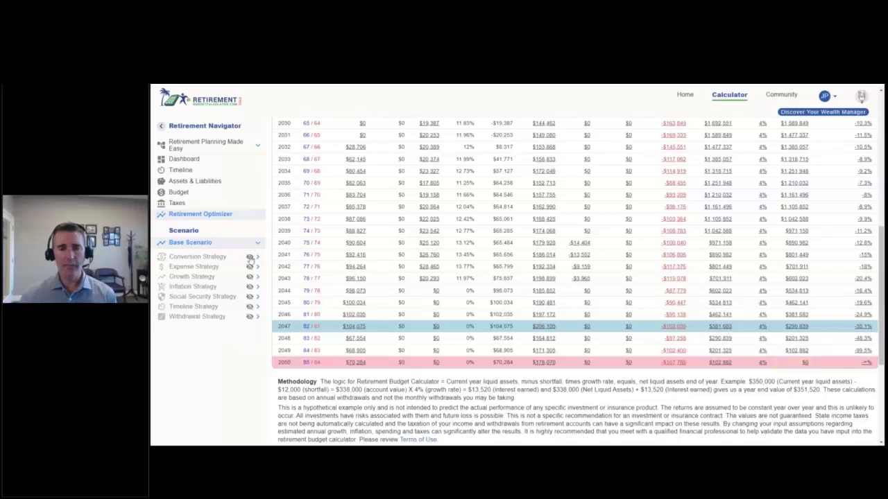
{"action": "left_click", "coordinate": [250, 258]}
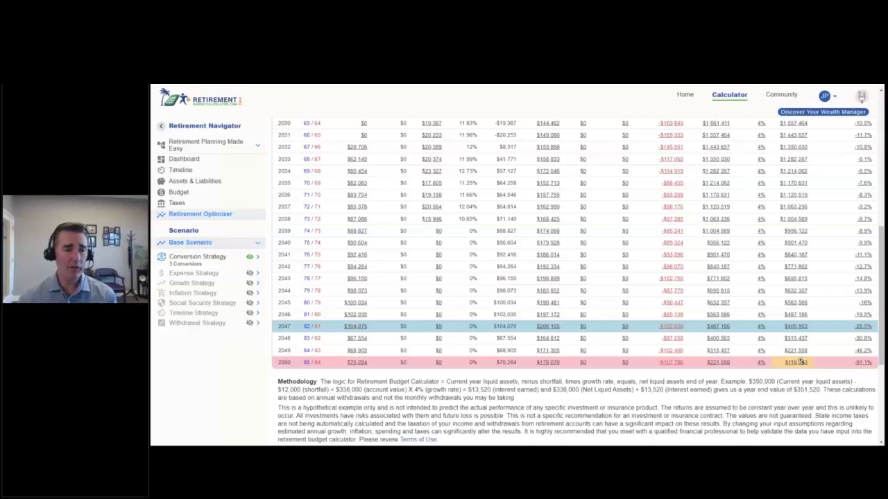
Compare the Dashboard's Lifetime Taxes figure and chart with the Conversion Strategy on and off, leaving it on.
{"action": "left_click", "coordinate": [198, 160]}
{"action": "scroll", "coordinate": [576, 278], "scroll_direction": "down", "scroll_amount": 5}
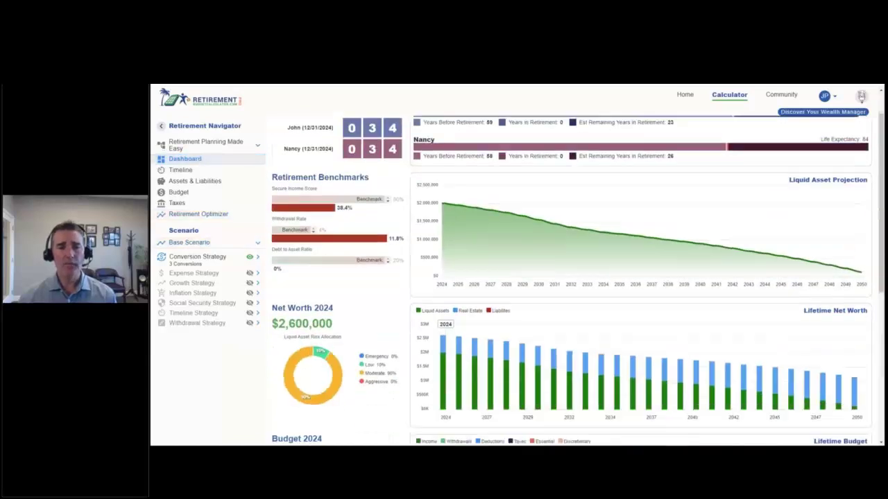
{"action": "scroll", "coordinate": [274, 262], "scroll_direction": "down", "scroll_amount": 2}
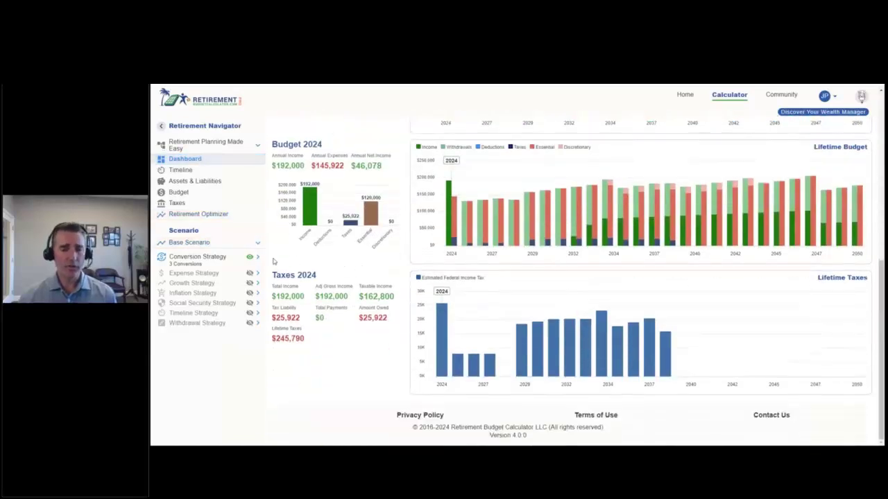
{"action": "double_click", "coordinate": [283, 338]}
{"action": "left_click", "coordinate": [249, 257]}
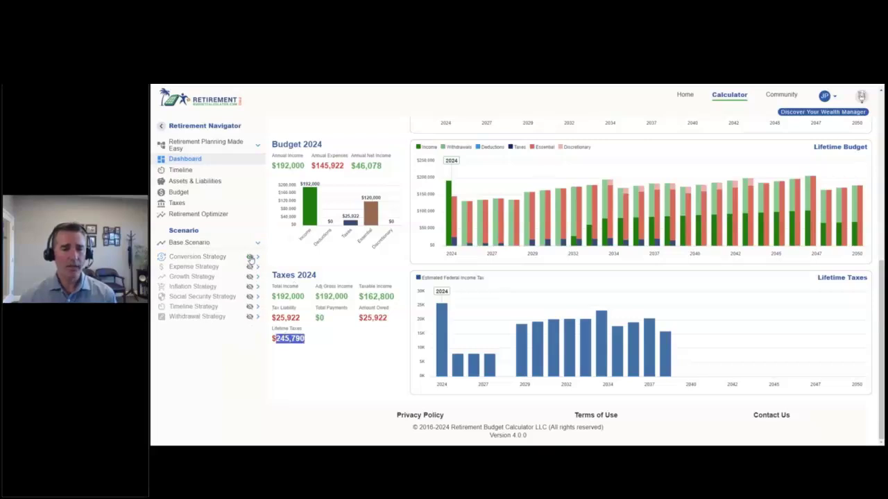
{"action": "double_click", "coordinate": [289, 338]}
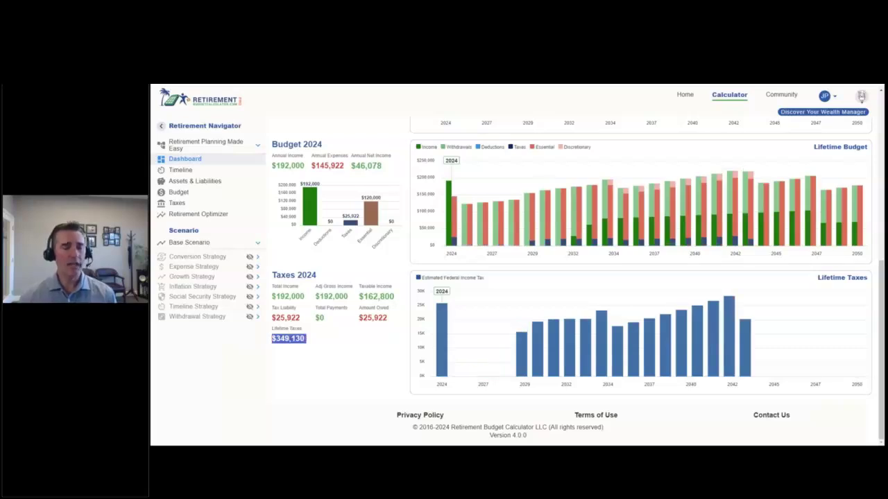
{"action": "left_click", "coordinate": [250, 256]}
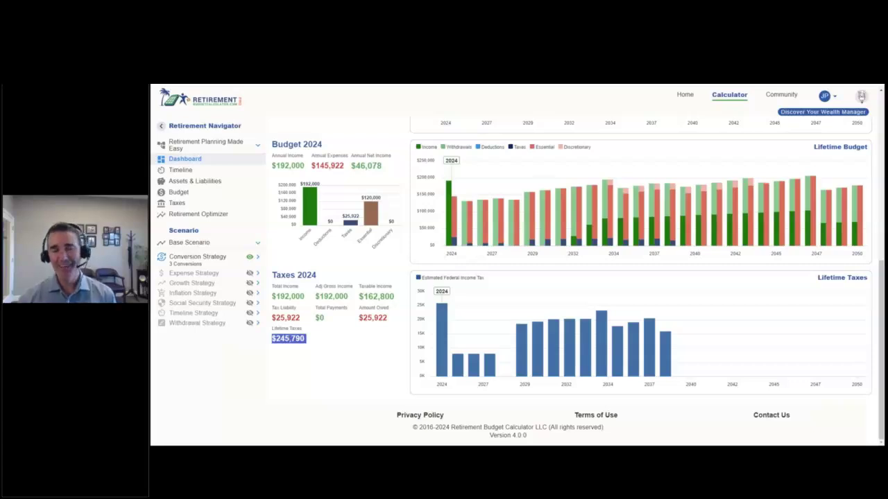
Turn off the Conversion Strategy and examine the RMDs column of the yearly table in the Retirement Optimizer.
{"action": "left_click", "coordinate": [249, 257]}
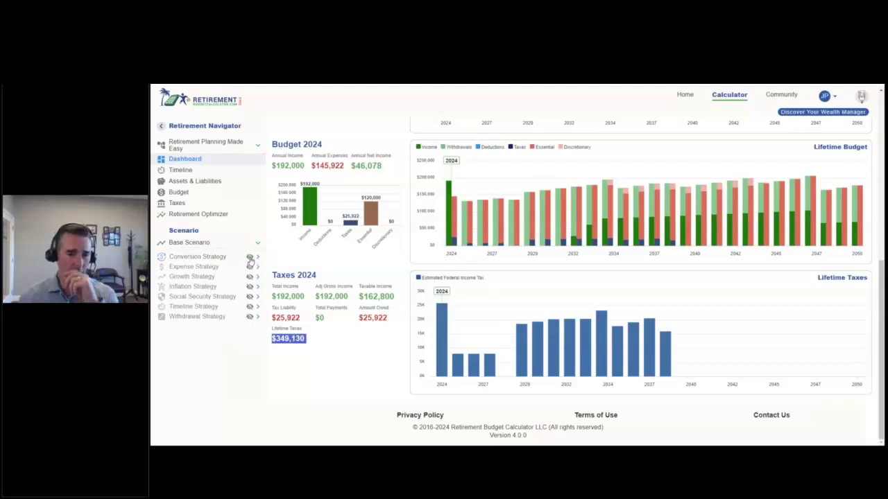
{"action": "left_click", "coordinate": [220, 216]}
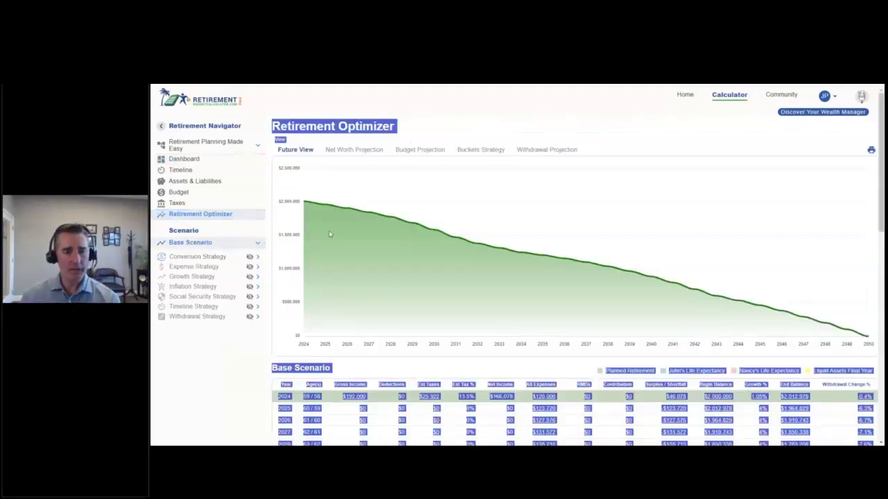
{"action": "scroll", "coordinate": [404, 251], "scroll_direction": "down", "scroll_amount": 1}
{"action": "scroll", "coordinate": [404, 254], "scroll_direction": "down", "scroll_amount": 1}
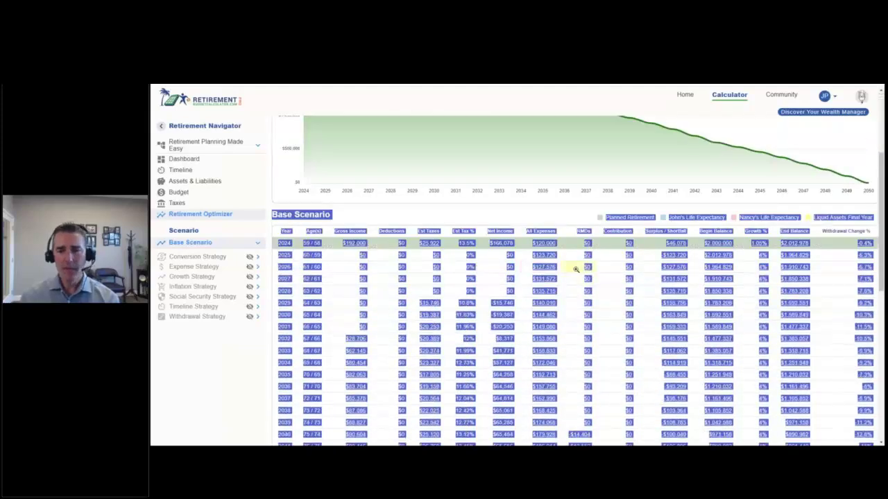
{"action": "left_click", "coordinate": [575, 266]}
{"action": "left_click", "coordinate": [585, 267]}
{"action": "scroll", "coordinate": [586, 270], "scroll_direction": "down", "scroll_amount": 1}
{"action": "scroll", "coordinate": [586, 292], "scroll_direction": "down", "scroll_amount": 1}
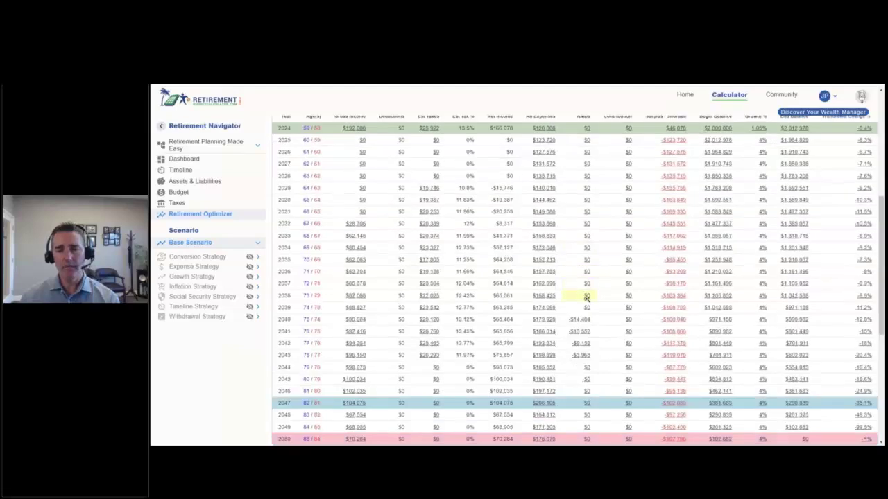
{"action": "scroll", "coordinate": [586, 299], "scroll_direction": "down", "scroll_amount": 1}
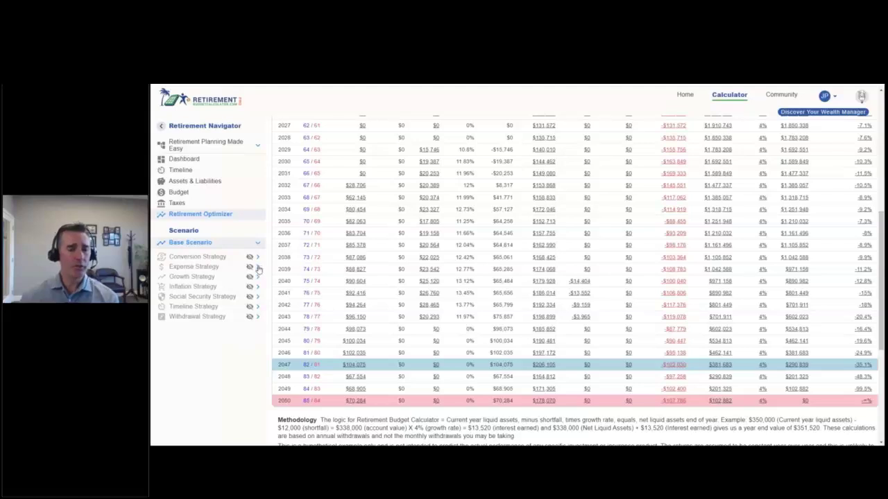
Apply the Expense Strategy with Essential expenses only, review the yearly balances through 2050, and turn the strategy off again.
{"action": "left_click", "coordinate": [258, 269]}
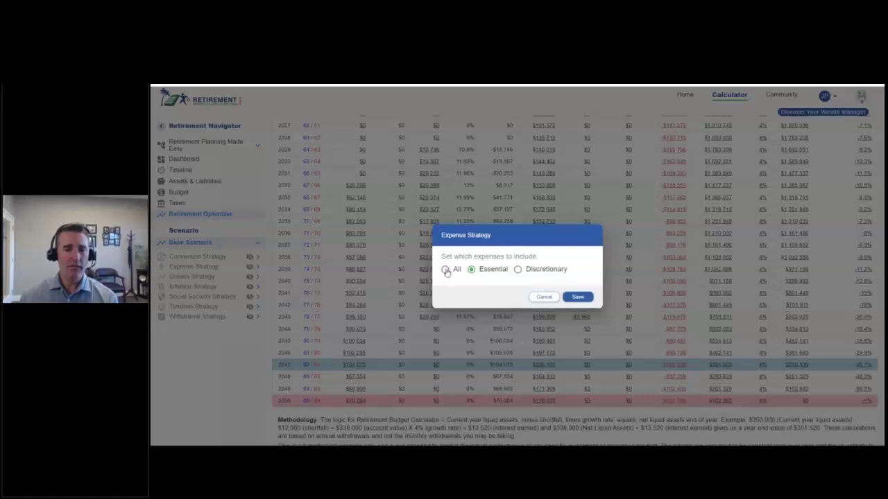
{"action": "left_click", "coordinate": [576, 296]}
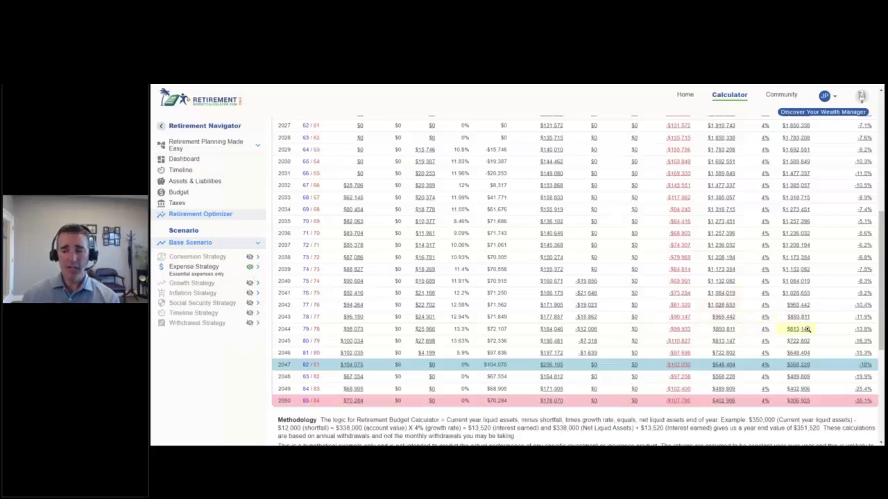
{"action": "scroll", "coordinate": [801, 333], "scroll_direction": "down", "scroll_amount": 1}
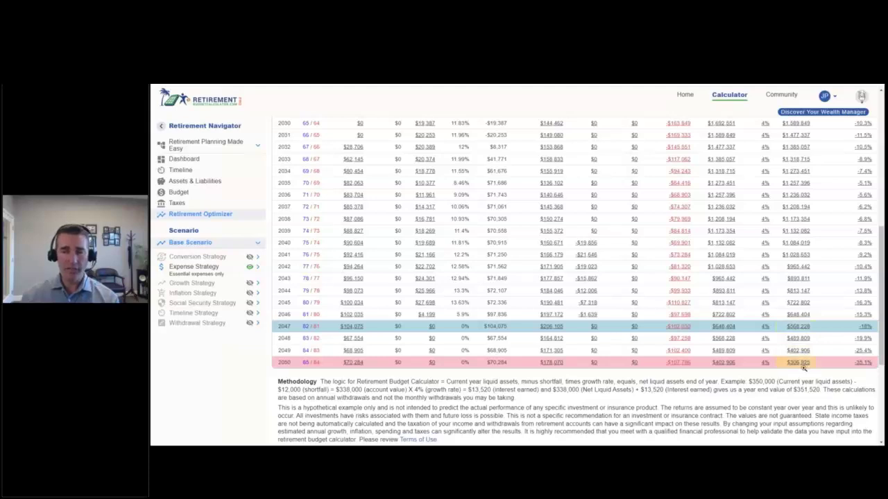
{"action": "left_click", "coordinate": [250, 268]}
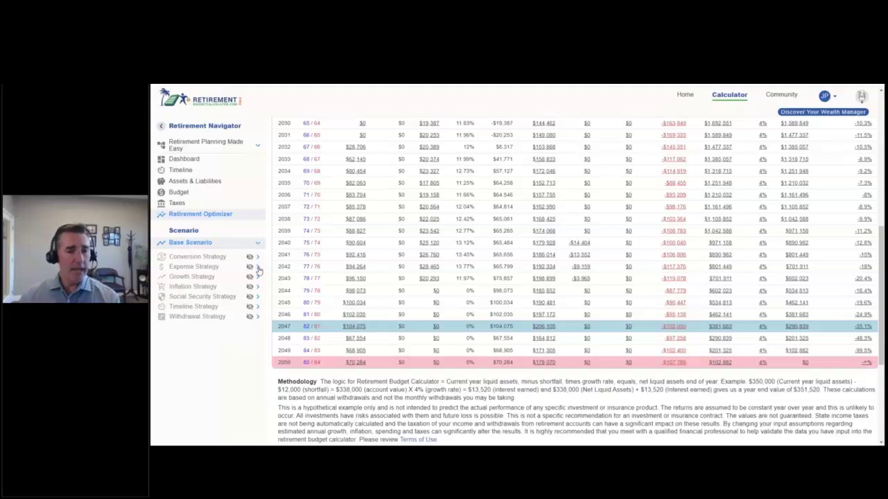
Review the Growth % column, then apply a Simple Growth strategy with a 5% default return rate and check the balances through 2050.
{"action": "scroll", "coordinate": [730, 198], "scroll_direction": "up", "scroll_amount": 3}
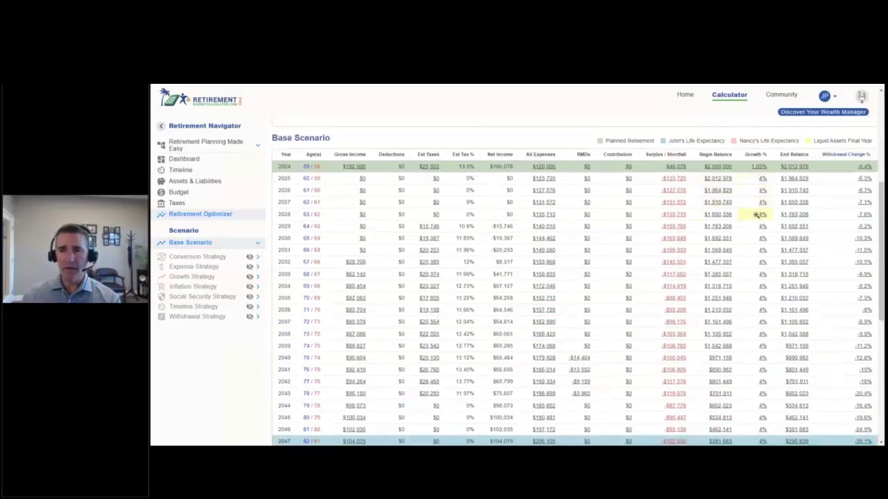
{"action": "scroll", "coordinate": [758, 214], "scroll_direction": "down", "scroll_amount": 2}
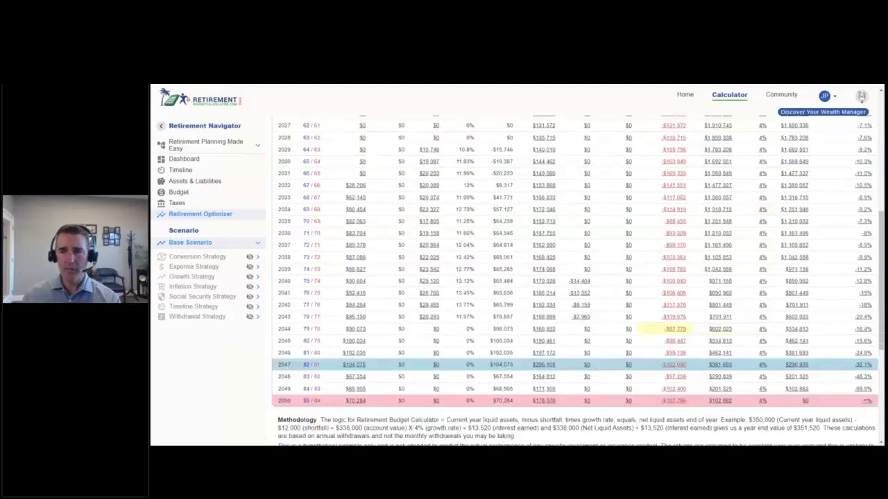
{"action": "left_click", "coordinate": [258, 276]}
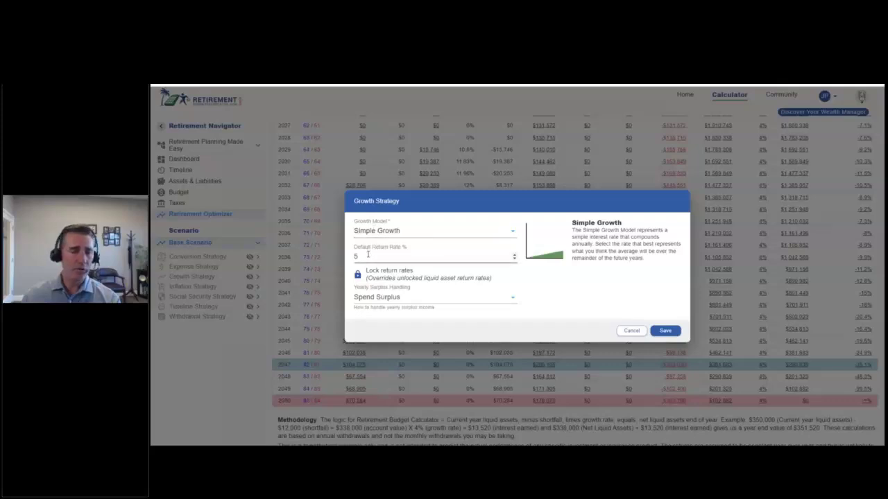
{"action": "left_click", "coordinate": [663, 331]}
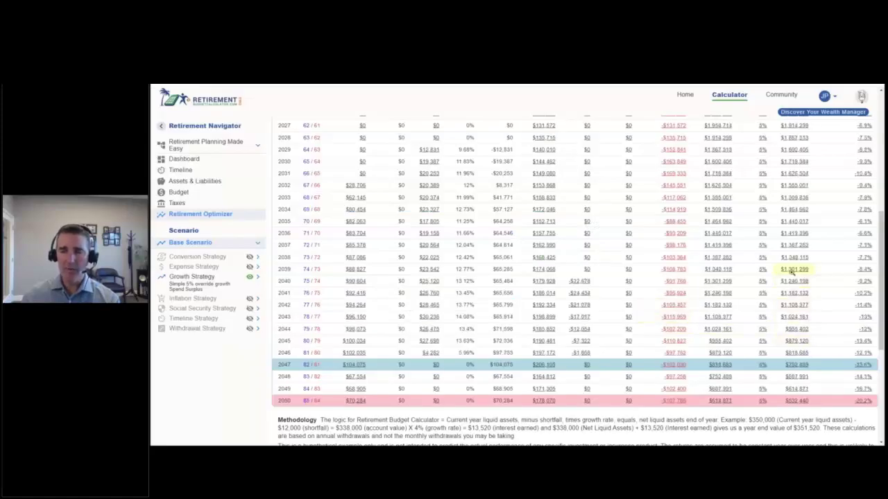
{"action": "scroll", "coordinate": [792, 319], "scroll_direction": "down", "scroll_amount": 1}
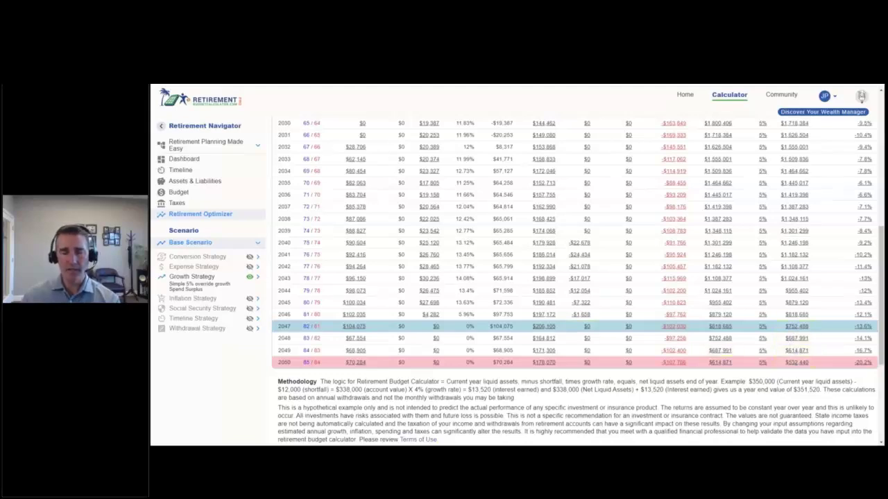
Change the Growth Strategy's model to Balanced - 60/40 Stocks/Bonds with a Historical sequence of returns.
{"action": "left_click", "coordinate": [260, 278]}
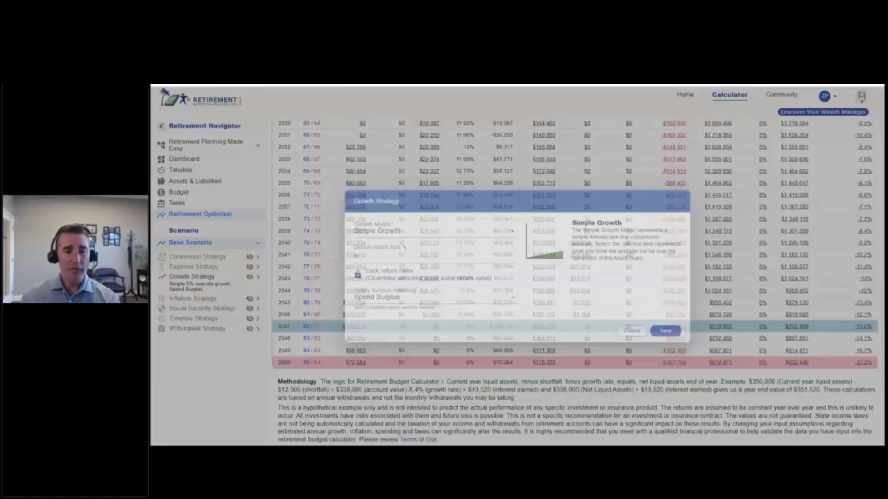
{"action": "left_click", "coordinate": [404, 231]}
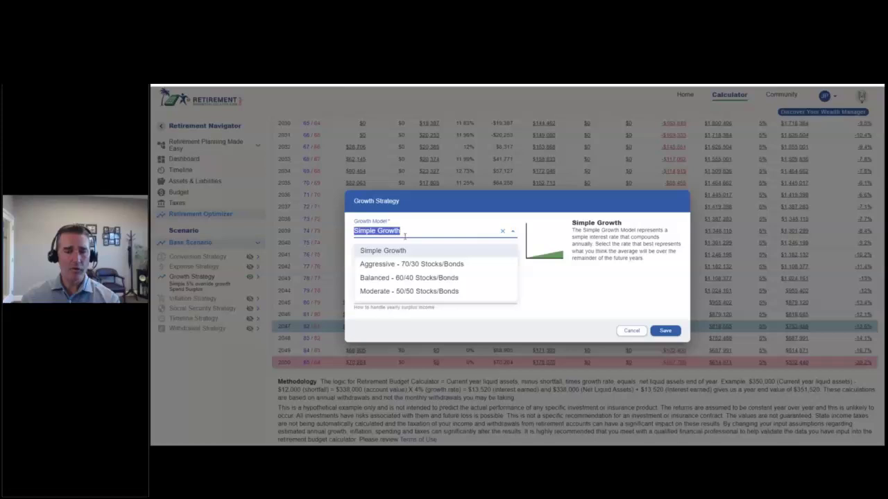
{"action": "left_click", "coordinate": [388, 278]}
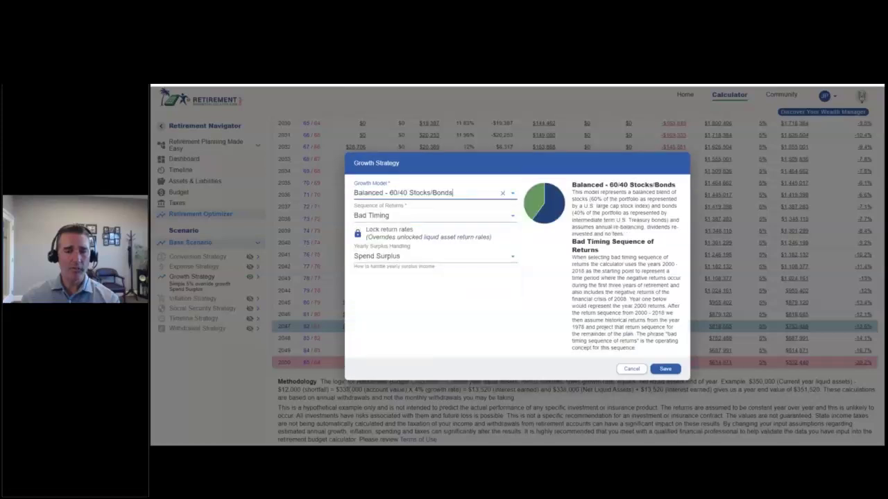
{"action": "left_click", "coordinate": [390, 217]}
{"action": "key", "text": "Up"}
{"action": "key", "text": "Return"}
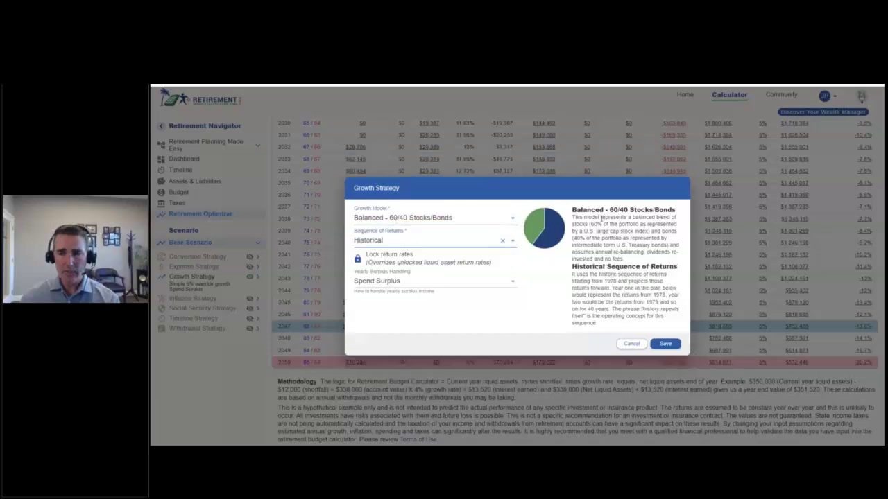
Highlight key phrases in the Balanced model and Historical sequence descriptions, then save the Growth Strategy.
{"action": "left_click_drag", "start_coordinate": [591, 212], "coordinate": [655, 218]}
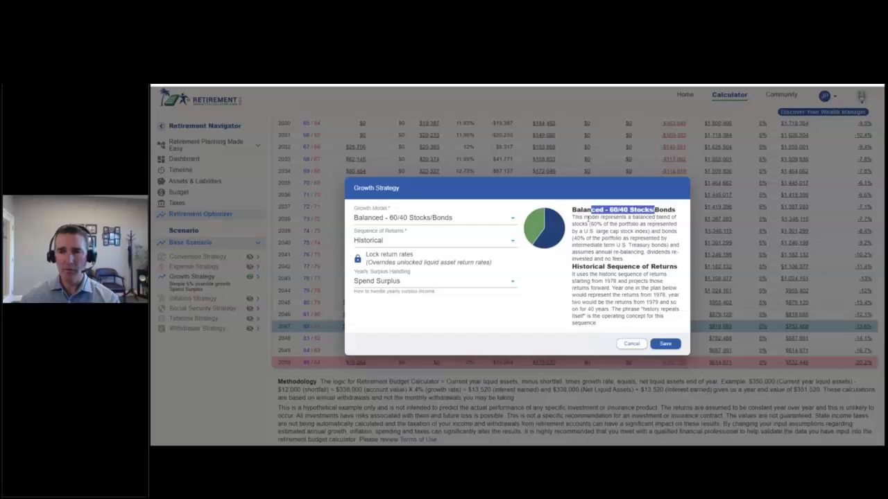
{"action": "left_click_drag", "start_coordinate": [588, 225], "coordinate": [662, 234]}
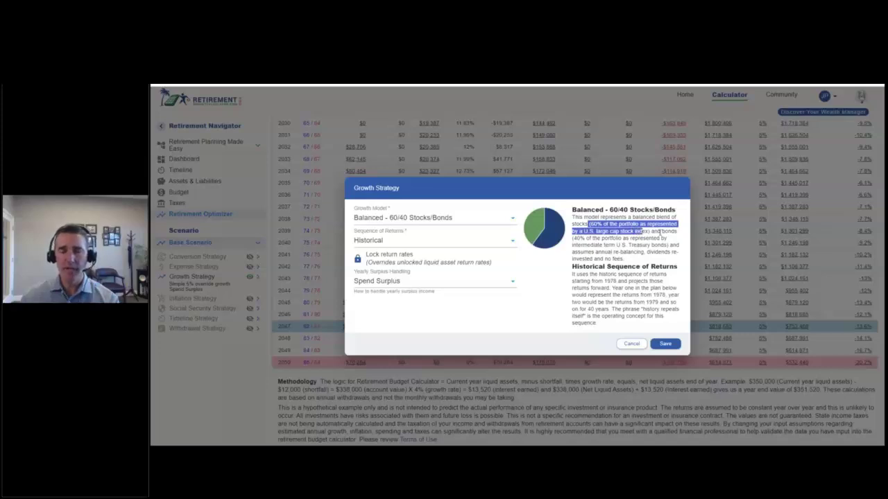
{"action": "left_click", "coordinate": [662, 232]}
{"action": "left_click_drag", "start_coordinate": [580, 238], "coordinate": [633, 246]}
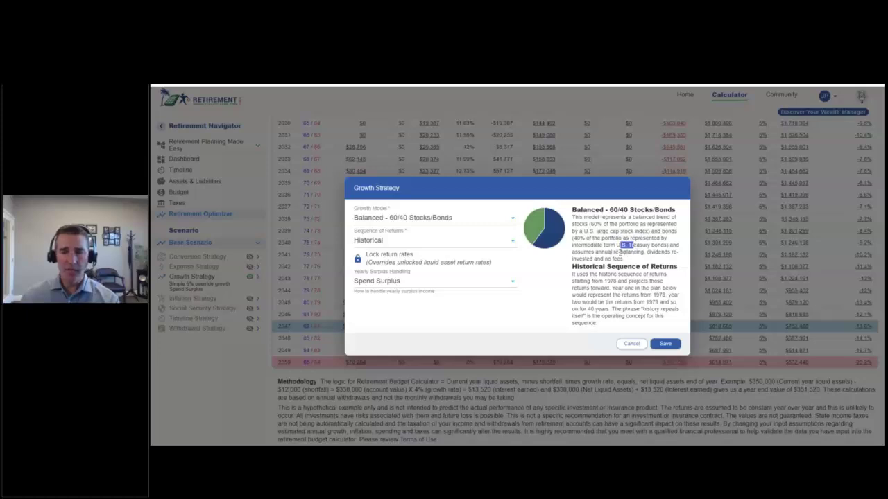
{"action": "left_click_drag", "start_coordinate": [612, 259], "coordinate": [623, 258]}
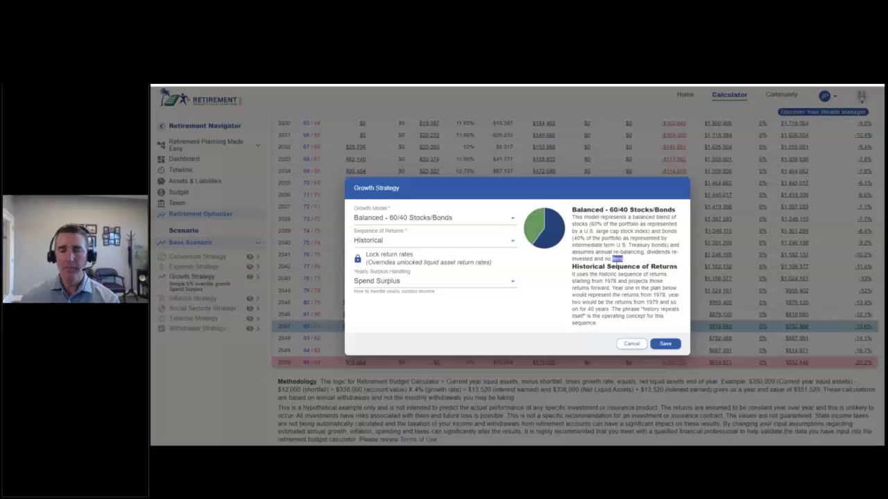
{"action": "left_click", "coordinate": [598, 276]}
{"action": "left_click_drag", "start_coordinate": [598, 276], "coordinate": [621, 281]}
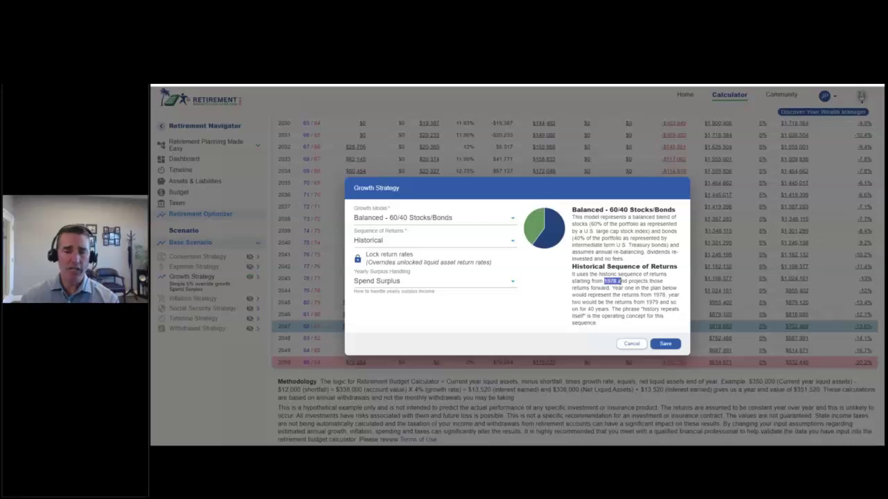
{"action": "left_click", "coordinate": [663, 344]}
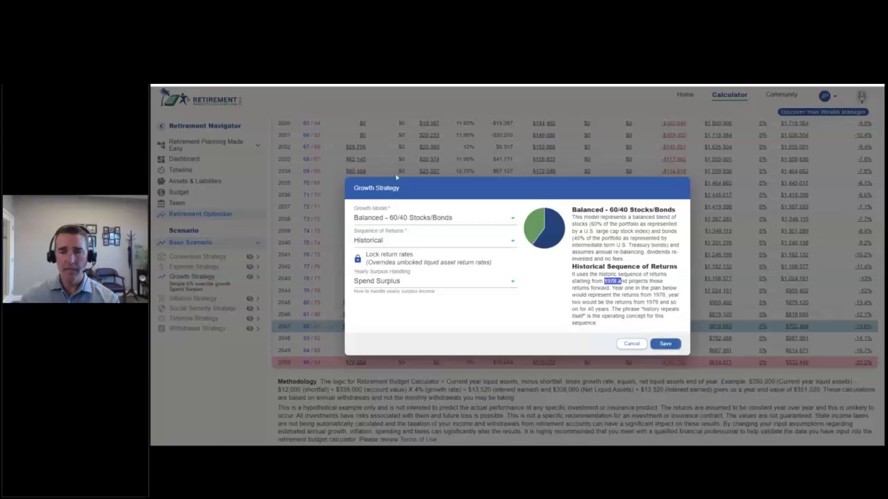
{"action": "left_click", "coordinate": [667, 345]}
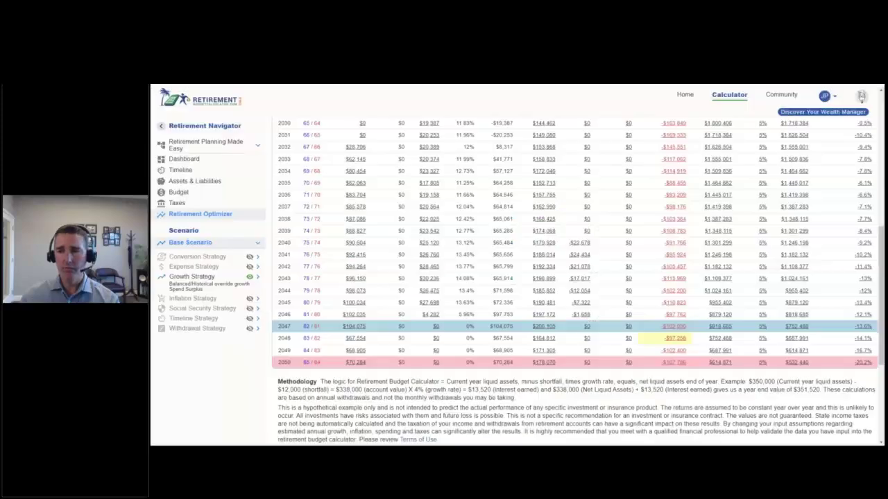
Change the Growth Strategy's sequence of returns to Bad Timing with the Balanced - 60/40 Stocks/Bonds model and save it.
{"action": "scroll", "coordinate": [754, 205], "scroll_direction": "up", "scroll_amount": 2}
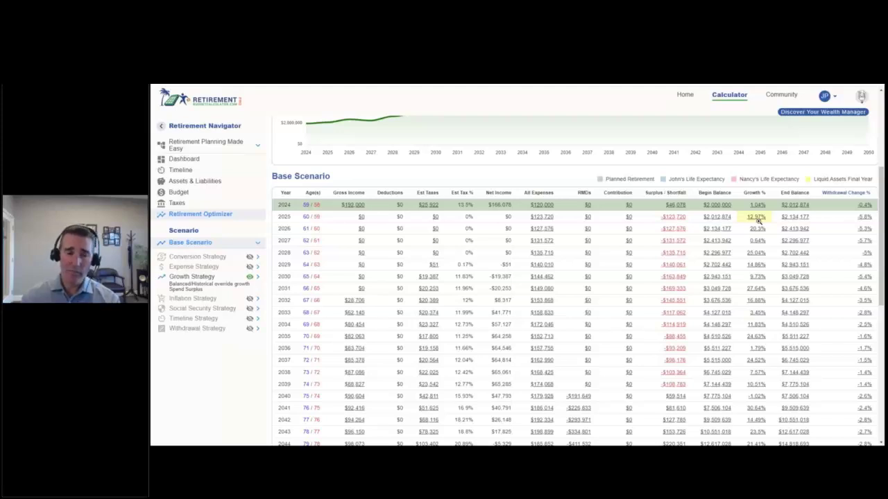
{"action": "left_click", "coordinate": [258, 278]}
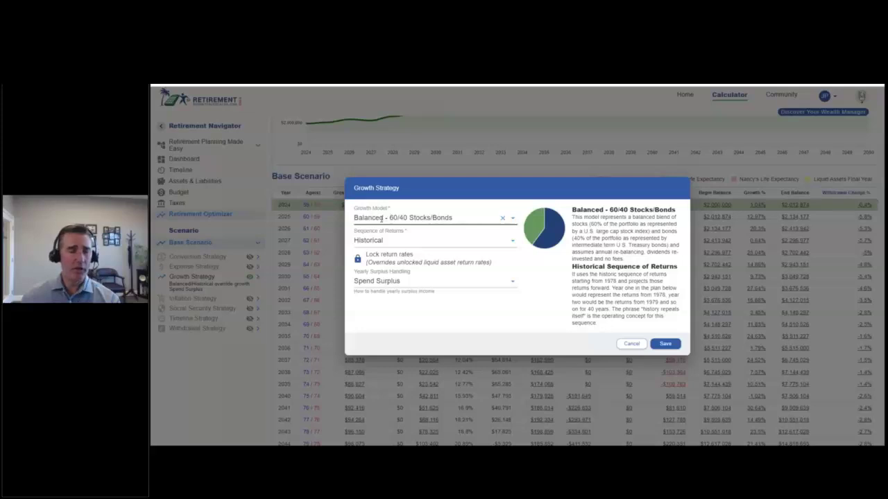
{"action": "left_click", "coordinate": [374, 240]}
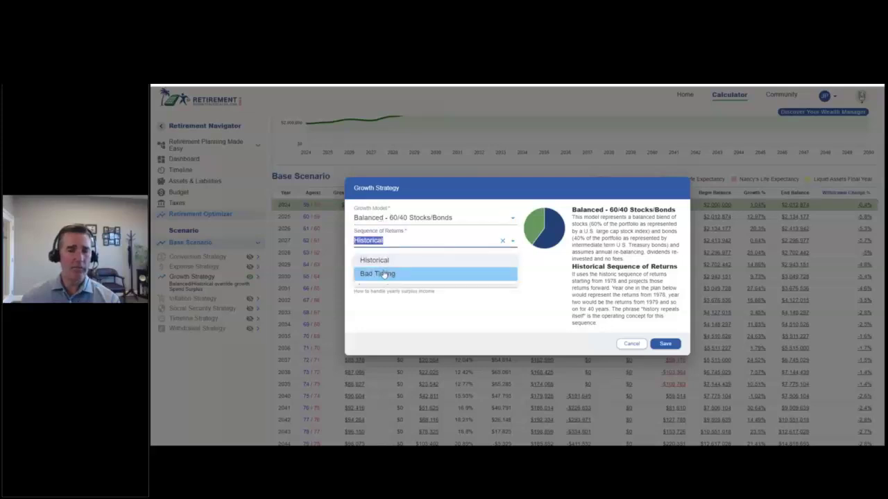
{"action": "left_click", "coordinate": [384, 274]}
{"action": "left_click", "coordinate": [664, 369]}
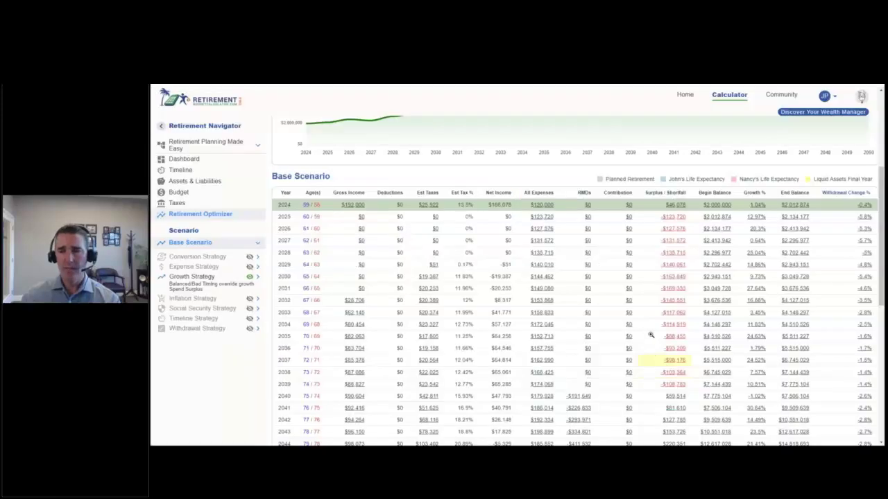
Highlight key figures in the Balanced and Bad Timing descriptions, close the strategy with its settings saved, and check the yearly balances through 2050.
{"action": "left_click", "coordinate": [258, 278]}
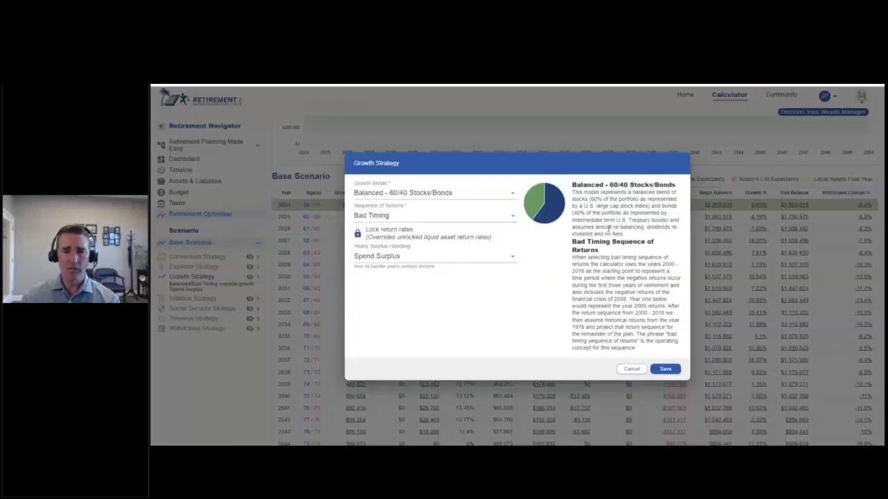
{"action": "left_click_drag", "start_coordinate": [591, 199], "coordinate": [580, 214]}
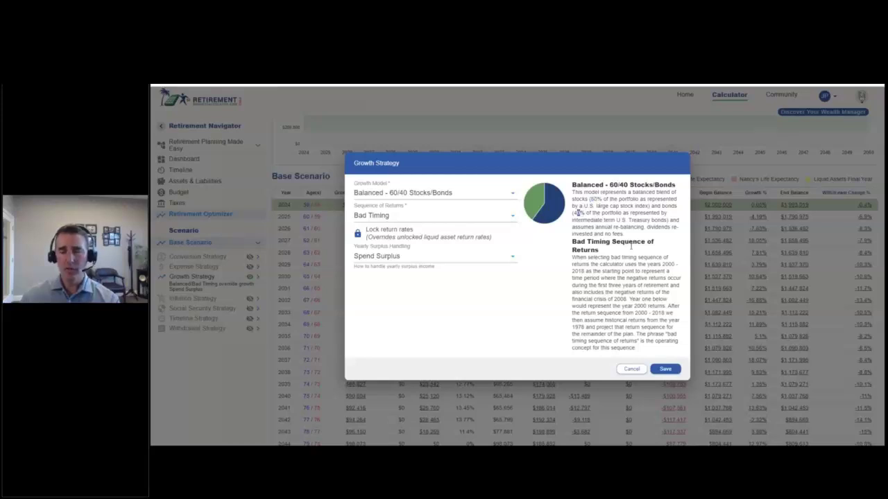
{"action": "left_click_drag", "start_coordinate": [660, 264], "coordinate": [677, 265]}
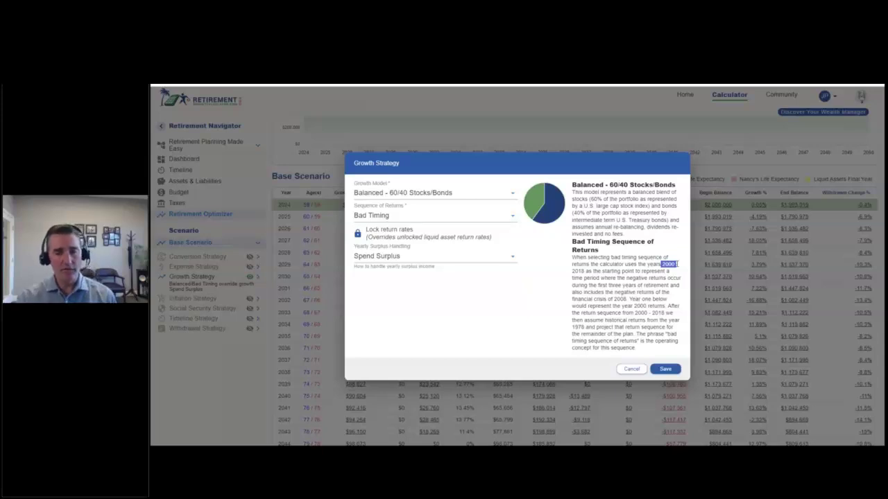
{"action": "left_click", "coordinate": [664, 370]}
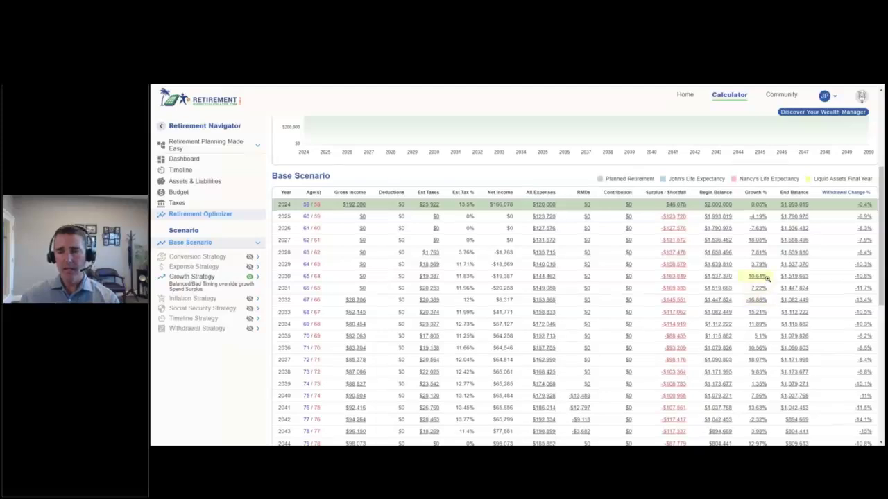
{"action": "scroll", "coordinate": [768, 281], "scroll_direction": "down", "scroll_amount": 1}
{"action": "scroll", "coordinate": [767, 281], "scroll_direction": "down", "scroll_amount": 2}
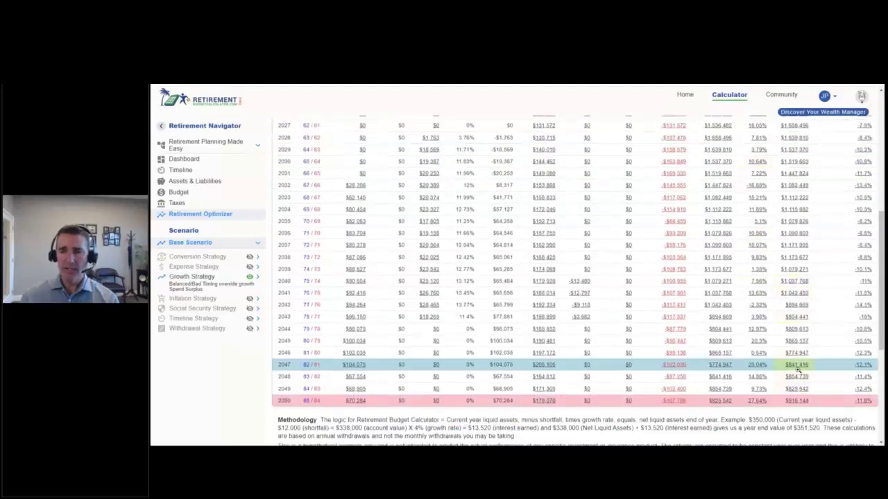
Switch the Growth Strategy to Simple Growth at a 5% default return rate, check the 2050 balance, and turn the strategy off.
{"action": "scroll", "coordinate": [797, 368], "scroll_direction": "up", "scroll_amount": 2}
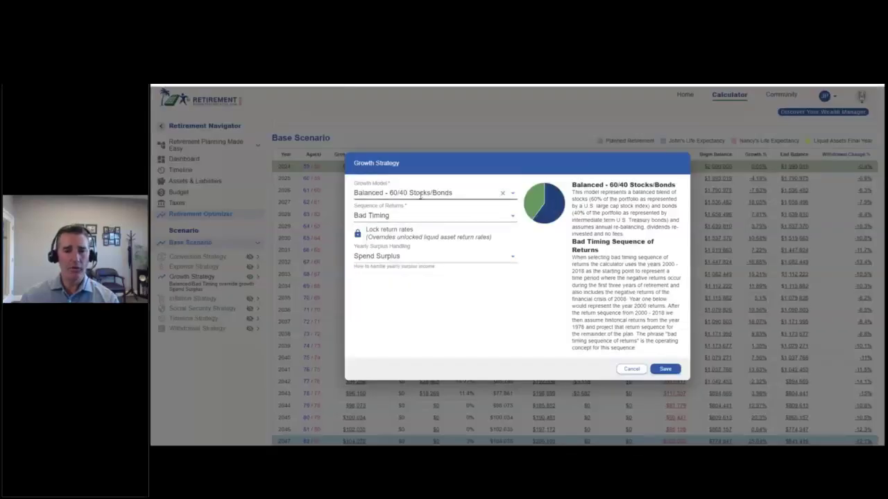
{"action": "left_click", "coordinate": [419, 195]}
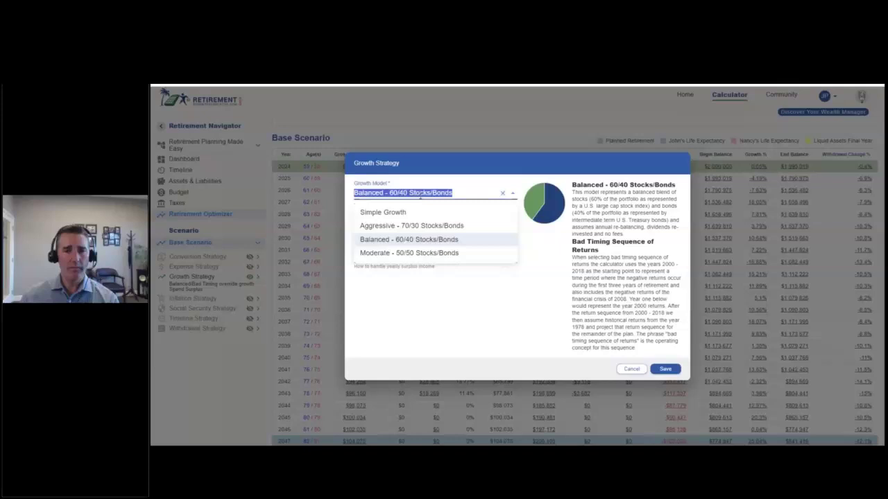
{"action": "left_click", "coordinate": [406, 210]}
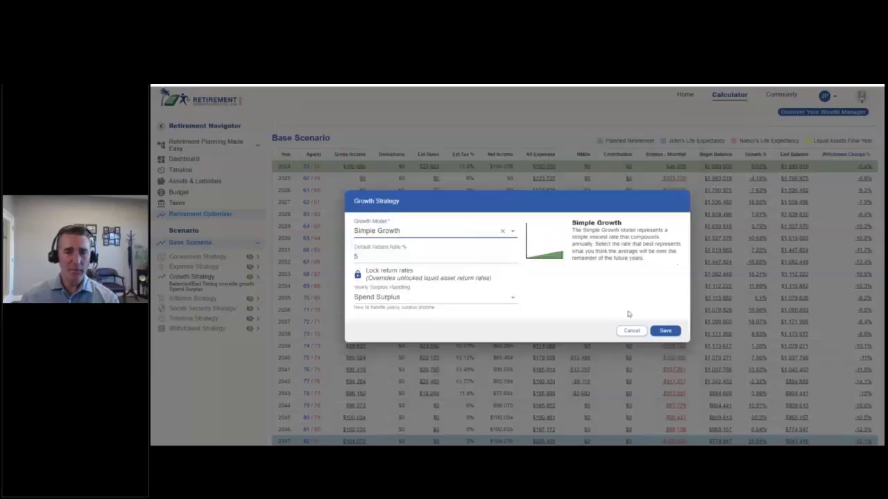
{"action": "left_click", "coordinate": [665, 332]}
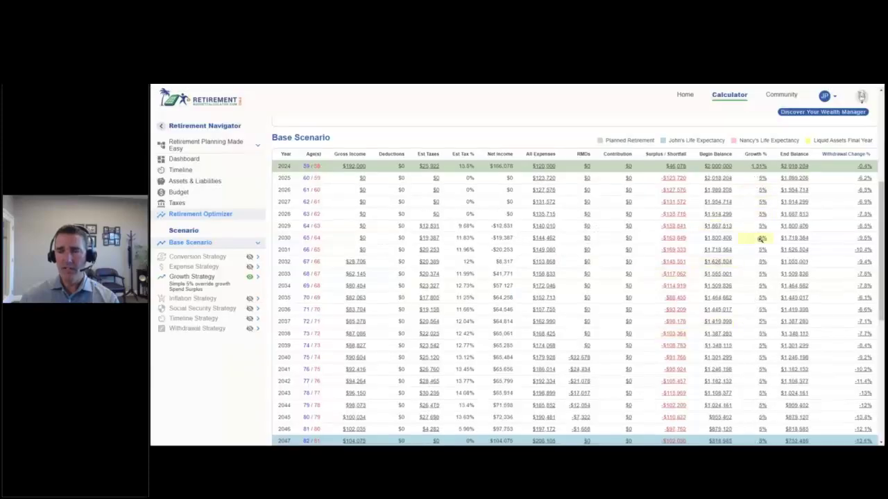
{"action": "scroll", "coordinate": [761, 239], "scroll_direction": "down", "scroll_amount": 5}
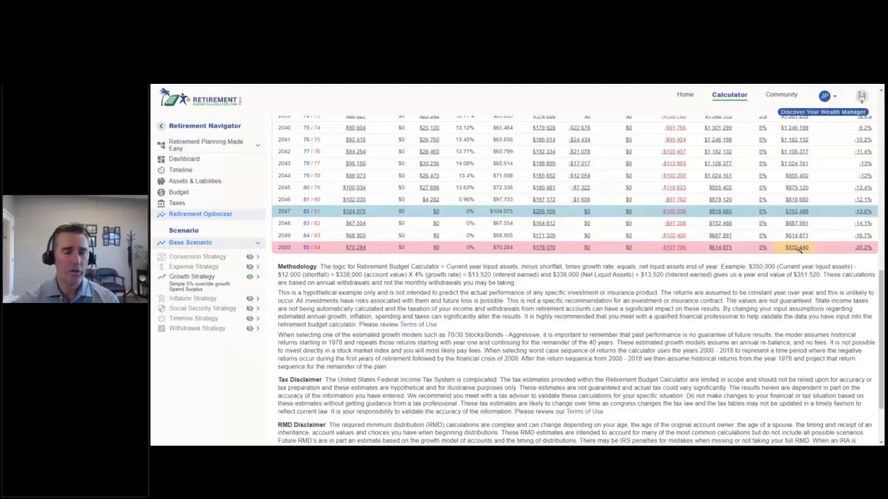
{"action": "left_click", "coordinate": [251, 277]}
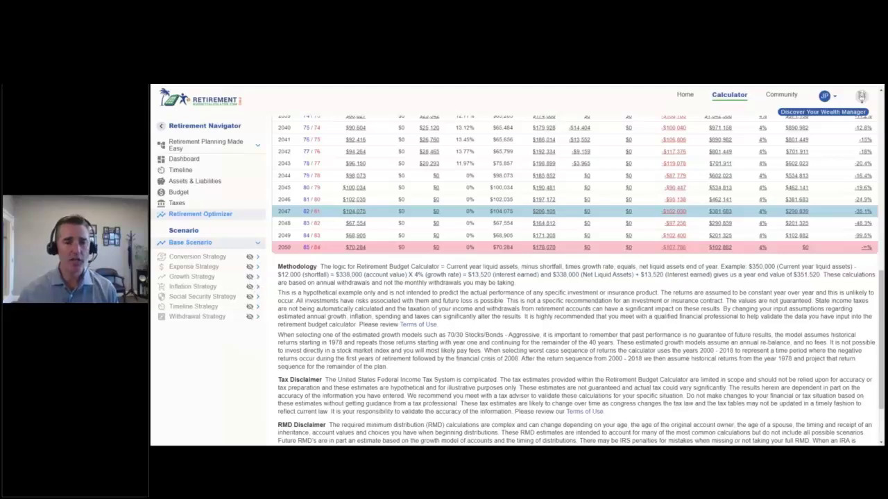
Apply the Inflation Strategy with 3% locked income and expense, 3% default deduction and 2% locked tax rates, then turn it off.
{"action": "left_click", "coordinate": [258, 287]}
{"action": "left_click", "coordinate": [575, 330]}
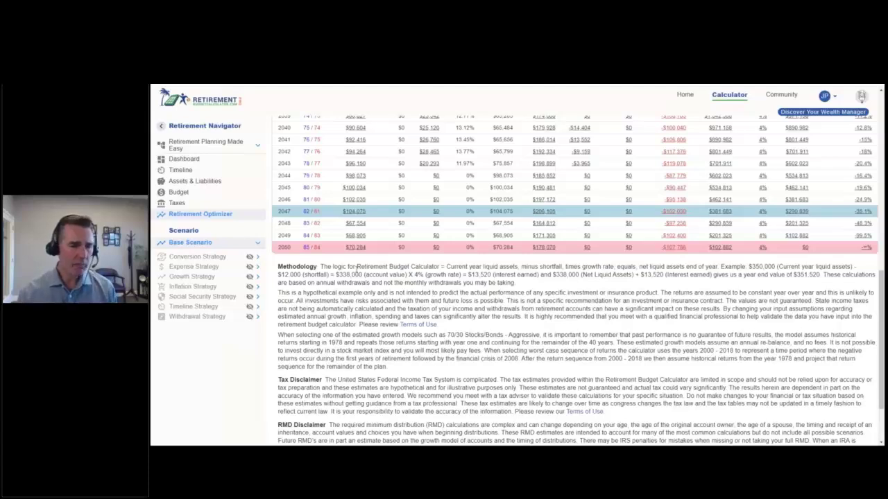
{"action": "left_click", "coordinate": [259, 286]}
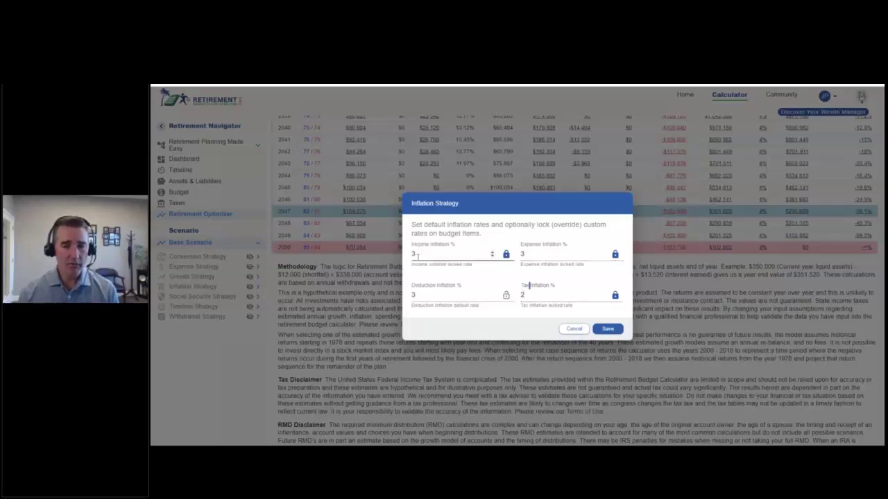
{"action": "left_click", "coordinate": [609, 330]}
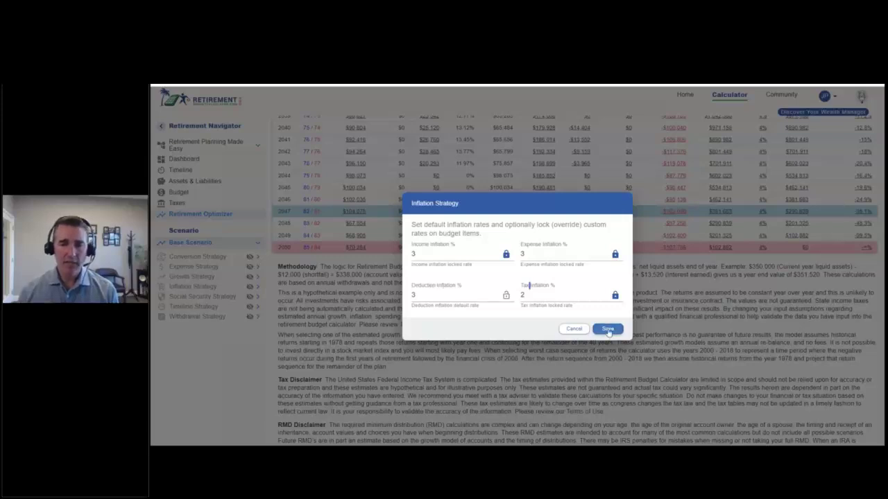
{"action": "left_click", "coordinate": [608, 330]}
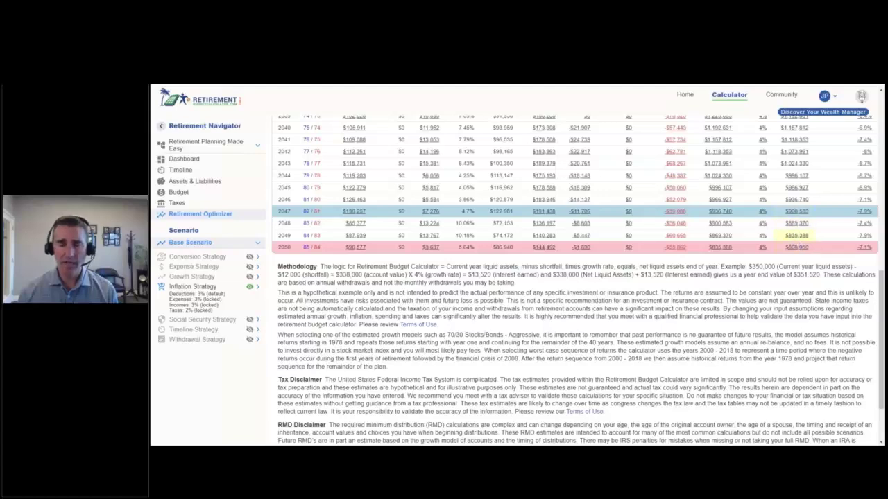
{"action": "left_click", "coordinate": [248, 288]}
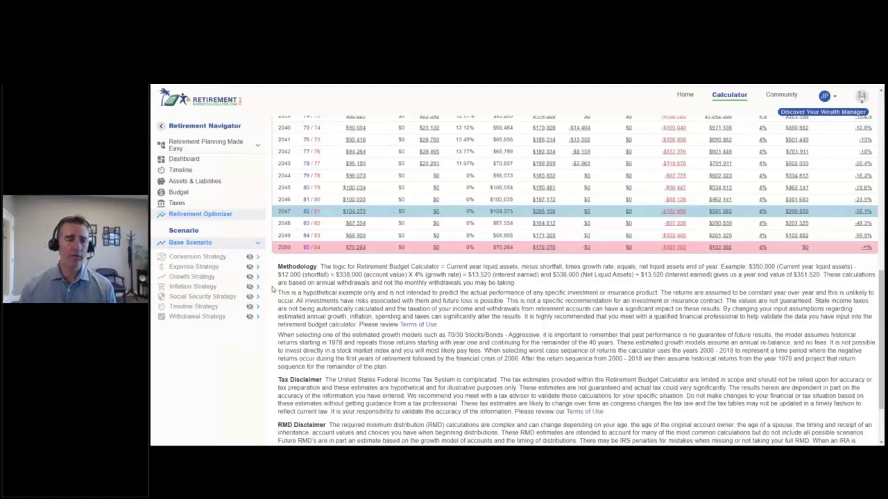
Review the Base Scenario's yearly gross income, then view the SSA.tools and Open Social Security websites before returning to the retirement calculator.
{"action": "scroll", "coordinate": [396, 262], "scroll_direction": "up", "scroll_amount": 10}
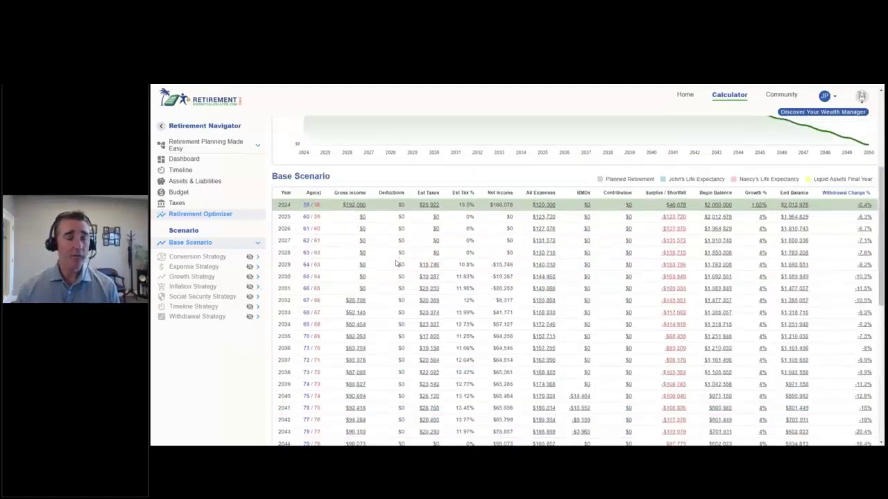
{"action": "scroll", "coordinate": [396, 264], "scroll_direction": "down", "scroll_amount": 2}
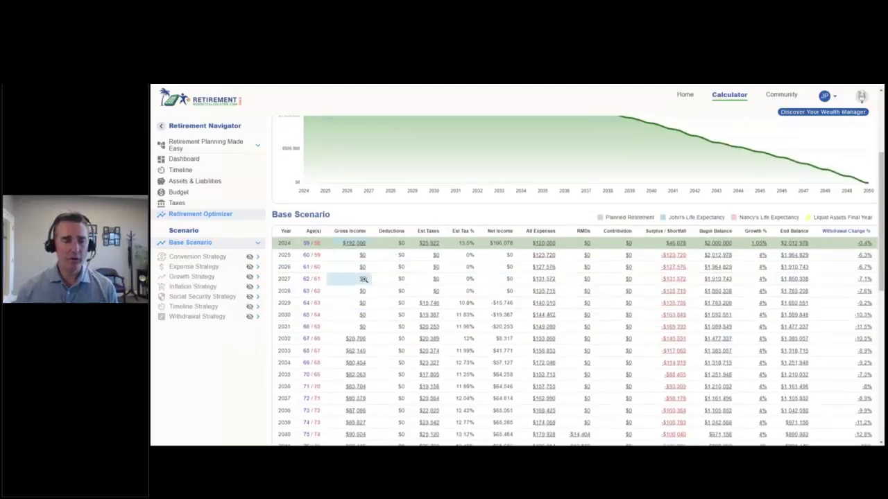
{"action": "scroll", "coordinate": [362, 309], "scroll_direction": "down", "scroll_amount": 1}
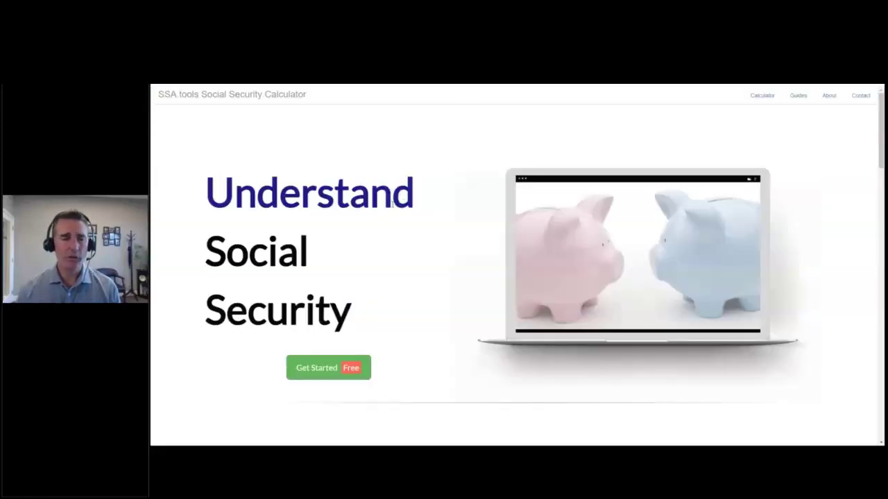
{"action": "scroll", "coordinate": [326, 263], "scroll_direction": "down", "scroll_amount": 3}
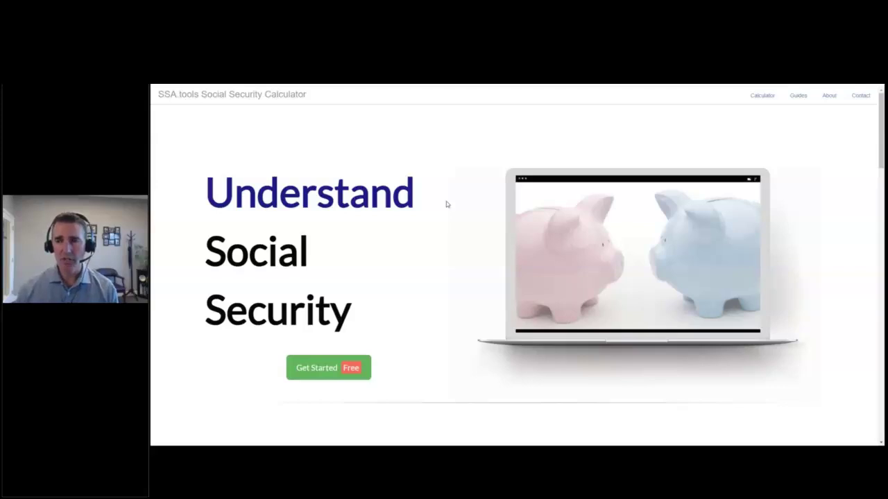
{"action": "left_click", "coordinate": [577, 82]}
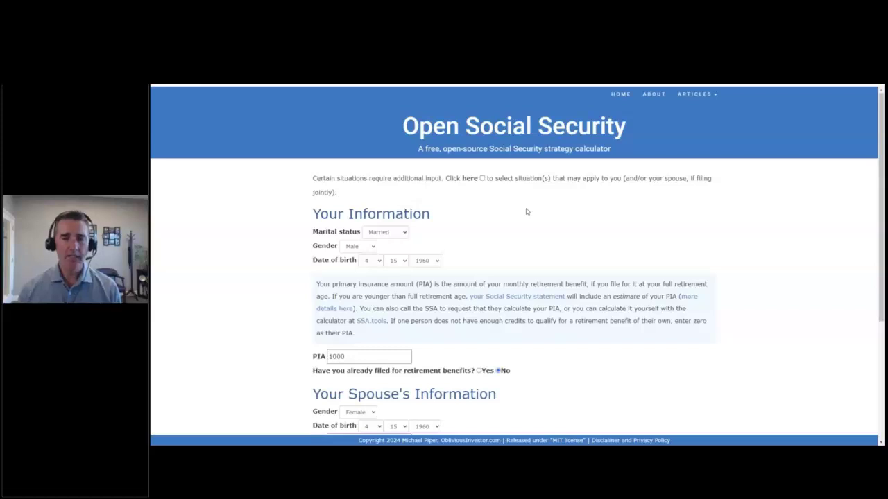
{"action": "left_click", "coordinate": [477, 82]}
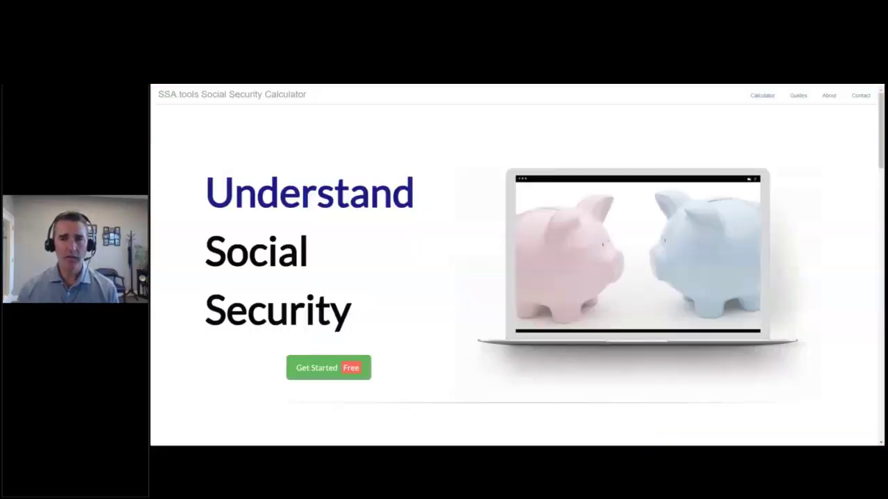
{"action": "left_click", "coordinate": [576, 82]}
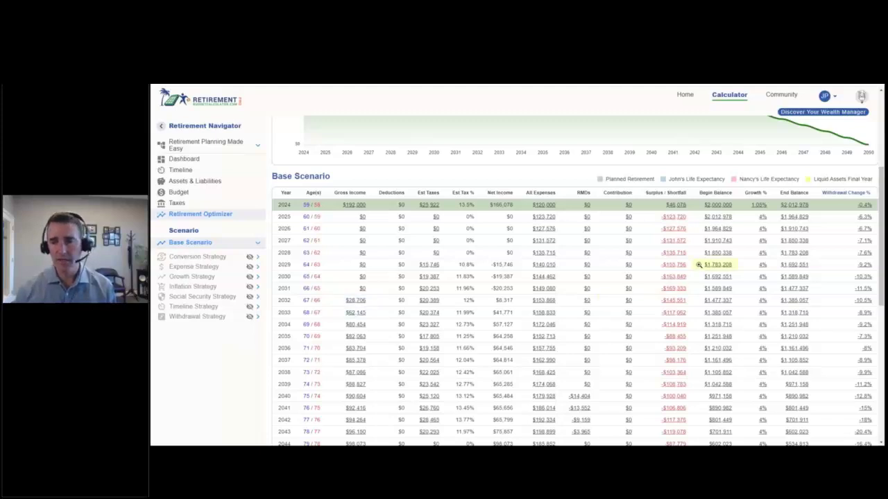
Apply the Social Security Strategy with both spouses starting at age 62 on benefits of $2,450 and $1,400, and review the yearly figures.
{"action": "scroll", "coordinate": [699, 264], "scroll_direction": "down", "scroll_amount": 3}
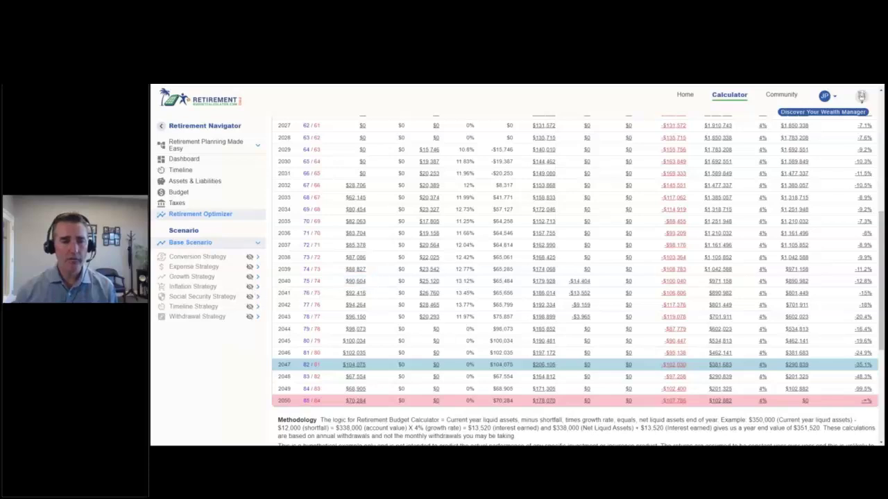
{"action": "left_click", "coordinate": [259, 297]}
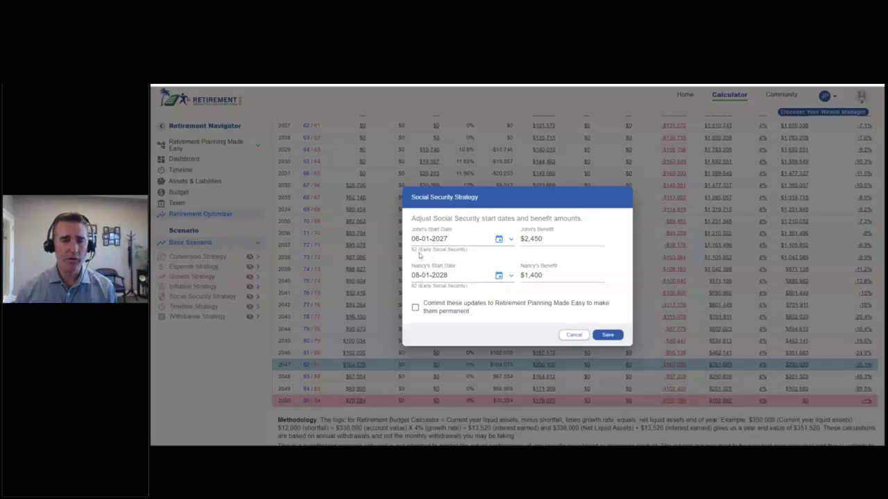
{"action": "left_click", "coordinate": [511, 239]}
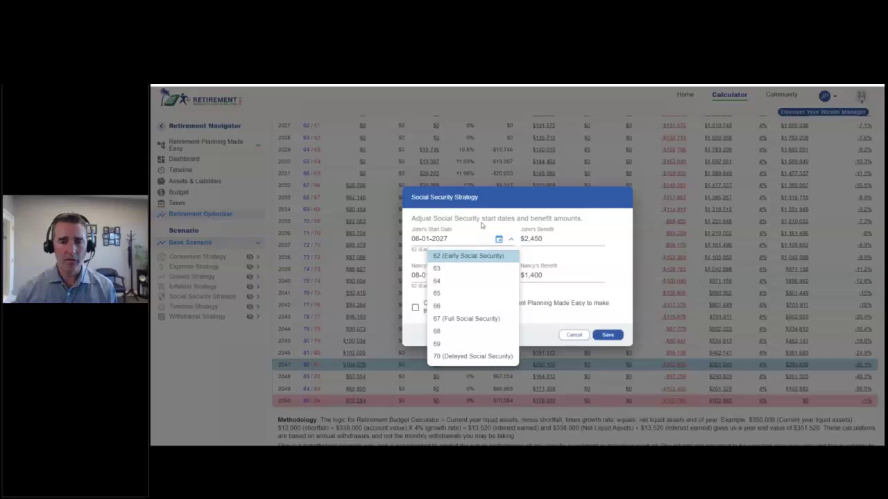
{"action": "left_click", "coordinate": [483, 229]}
{"action": "left_click", "coordinate": [532, 238]}
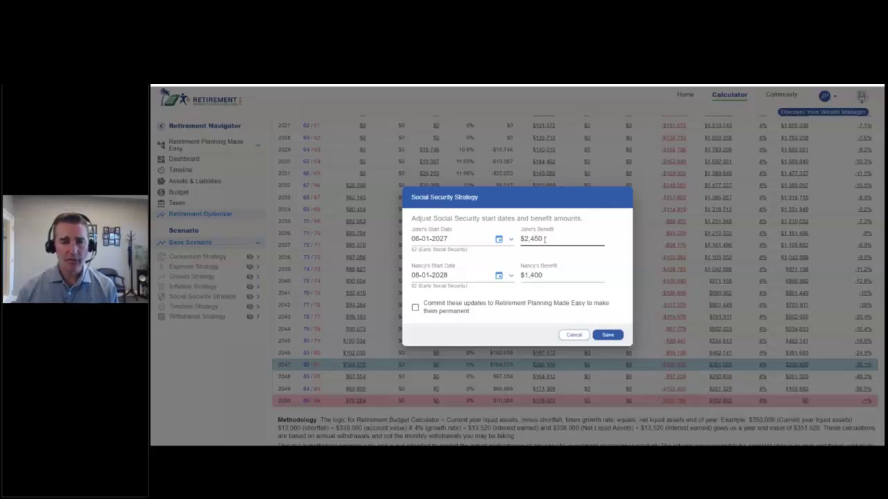
{"action": "left_click", "coordinate": [537, 276]}
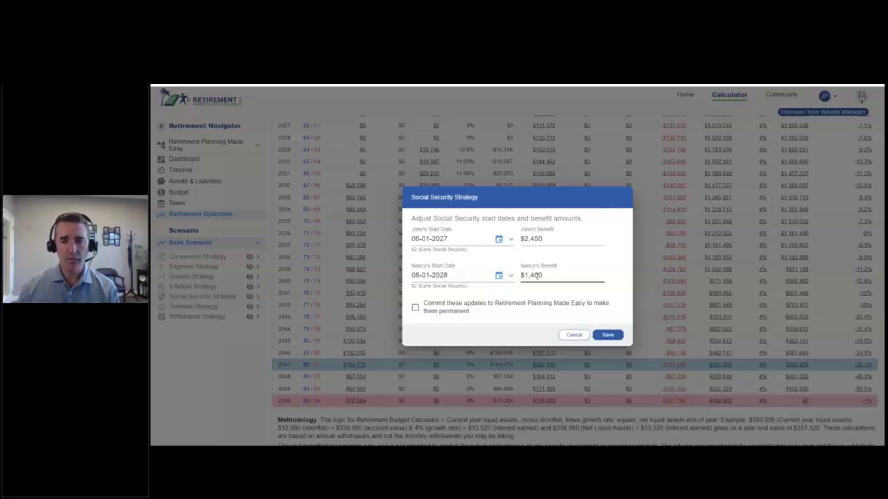
{"action": "left_click", "coordinate": [608, 336]}
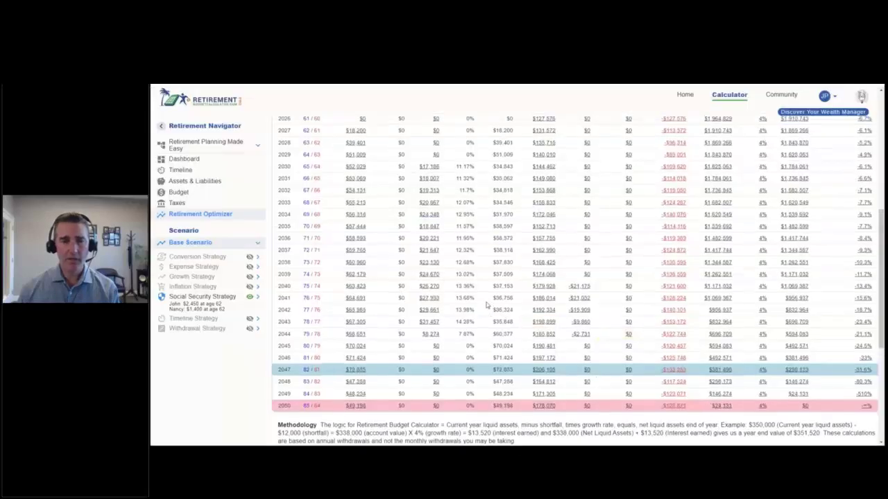
{"action": "scroll", "coordinate": [487, 305], "scroll_direction": "up", "scroll_amount": 3}
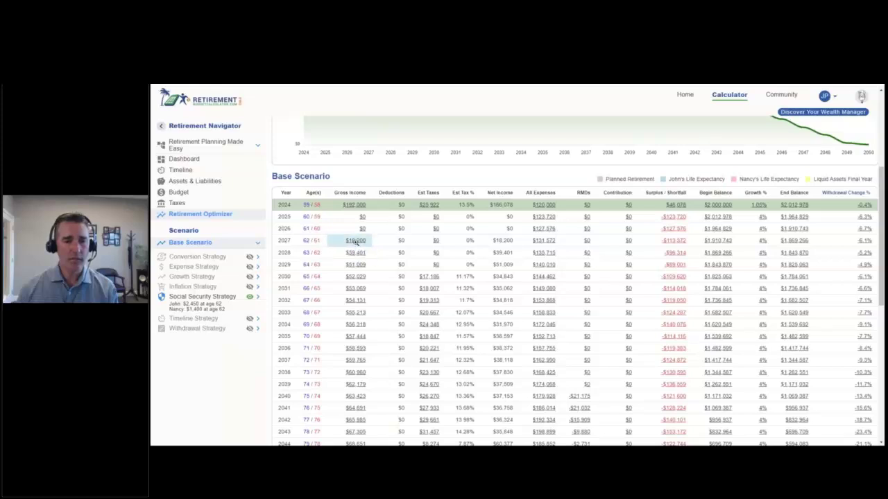
{"action": "scroll", "coordinate": [355, 241], "scroll_direction": "down", "scroll_amount": 3}
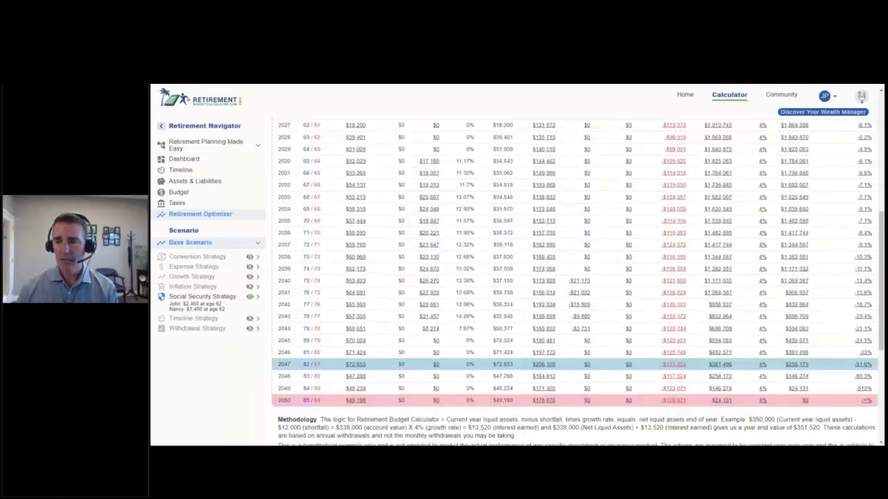
Check the 2050 end balance, turn the Social Security Strategy off, and change both spouses' start dates in it to age 70.
{"action": "scroll", "coordinate": [749, 239], "scroll_direction": "down", "scroll_amount": 2}
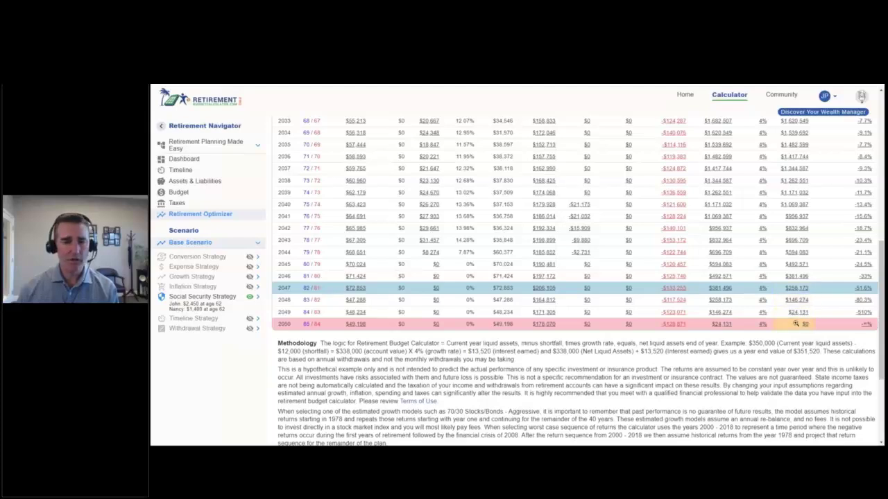
{"action": "left_click", "coordinate": [249, 297]}
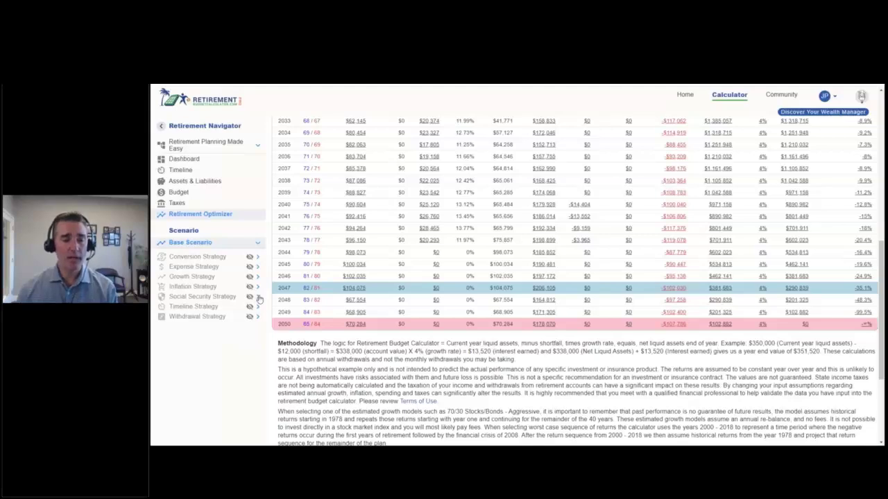
{"action": "left_click", "coordinate": [259, 297]}
{"action": "left_click", "coordinate": [511, 241]}
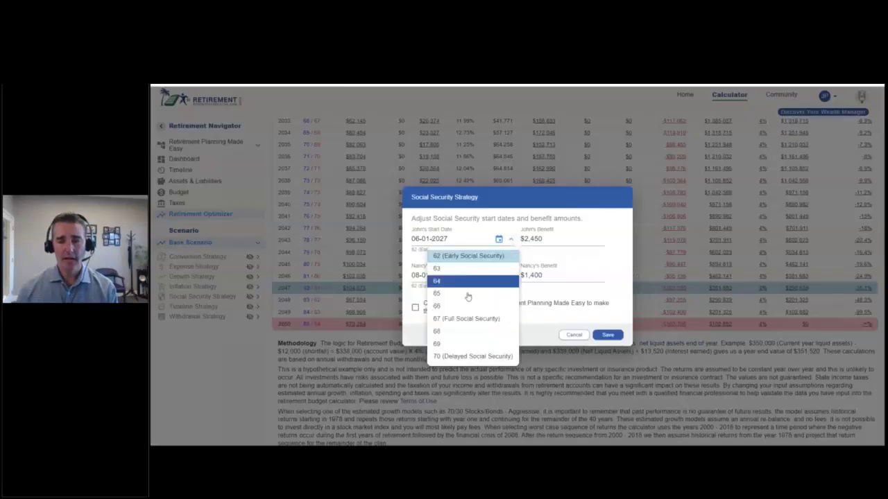
{"action": "left_click", "coordinate": [451, 353]}
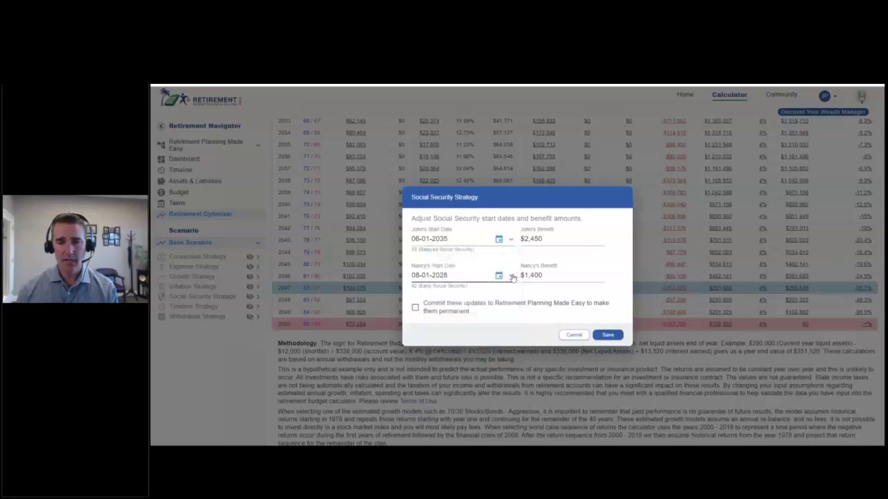
{"action": "left_click", "coordinate": [512, 278]}
{"action": "left_click", "coordinate": [465, 394]}
Set the spouses' Social Security benefits to $4,408 and $2,518 and save the strategy.
{"action": "triple_click", "coordinate": [543, 237]}
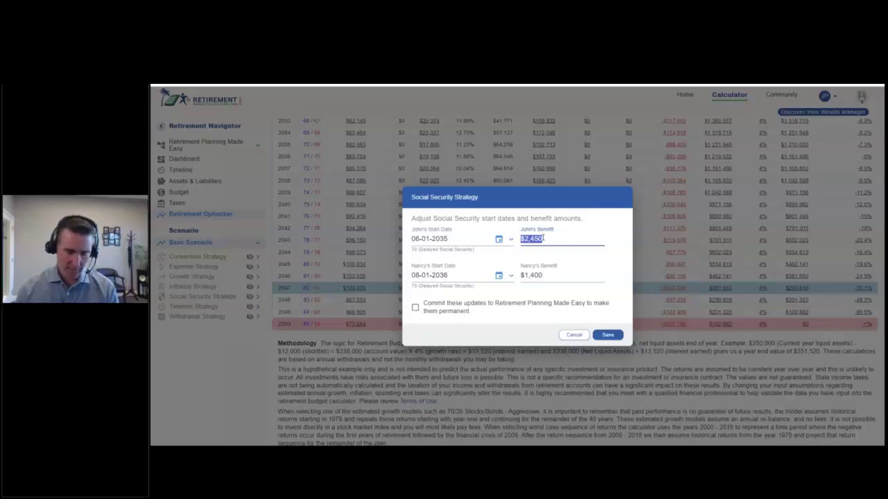
{"action": "type", "text": "4408"}
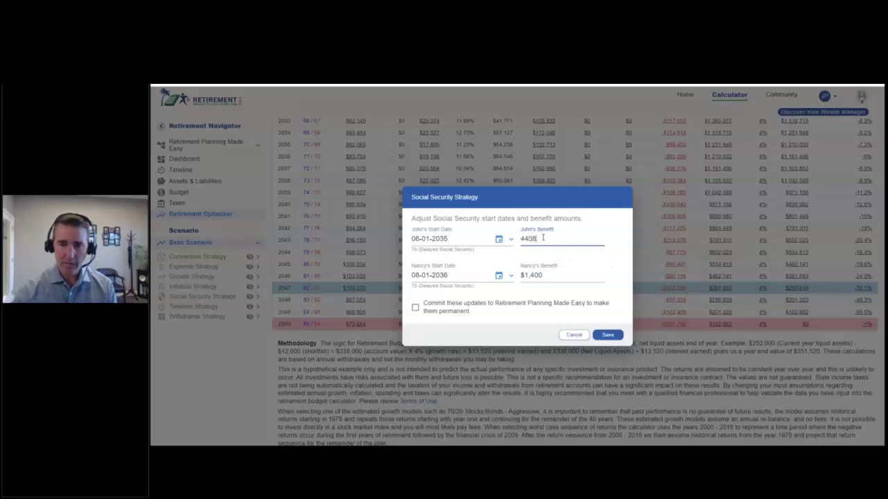
{"action": "triple_click", "coordinate": [547, 274]}
{"action": "type", "text": "$25"}
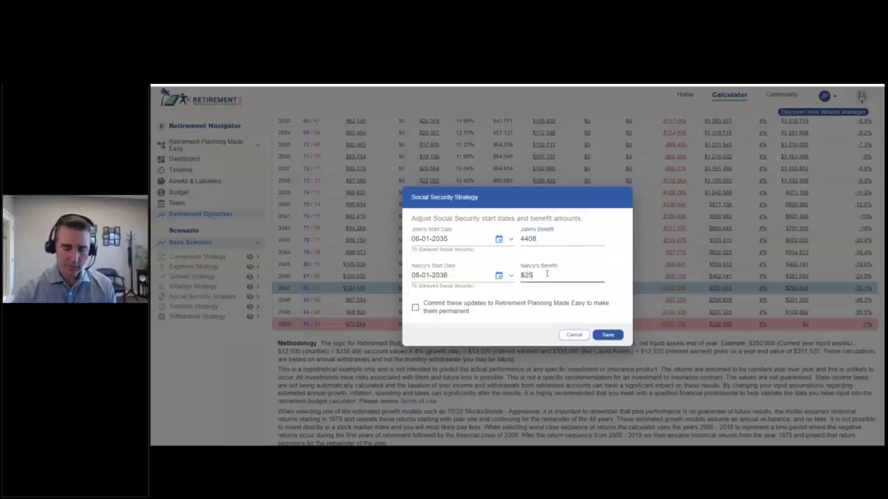
{"action": "type", "text": "18"}
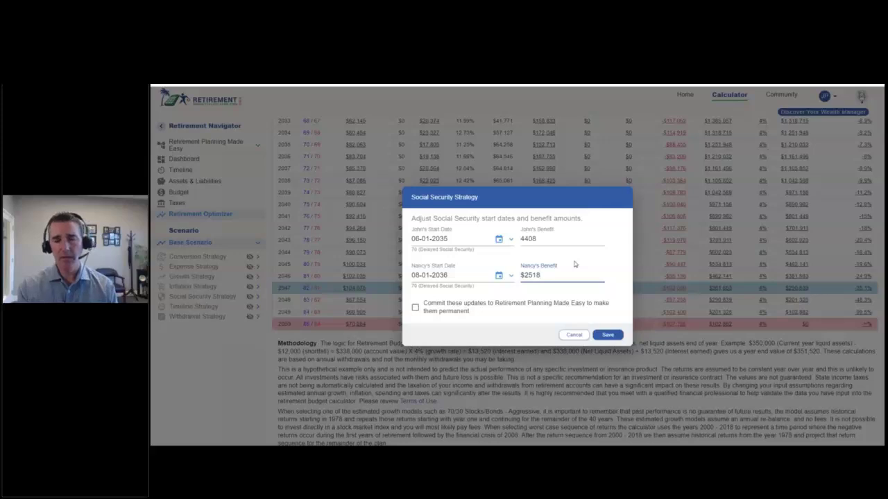
{"action": "left_click", "coordinate": [608, 335]}
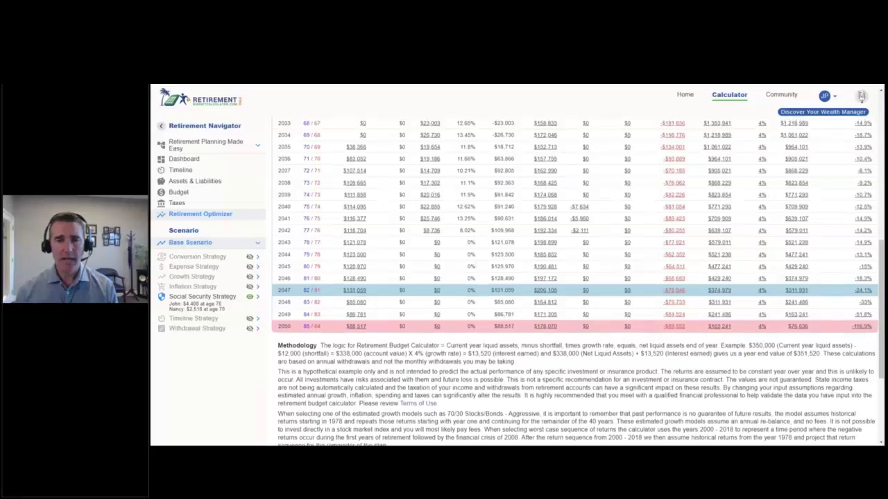
Review yearly gross income and the 2050 end balance, comparing them with and without the Social Security Strategy, and leave the strategy off.
{"action": "scroll", "coordinate": [478, 263], "scroll_direction": "up", "scroll_amount": 5}
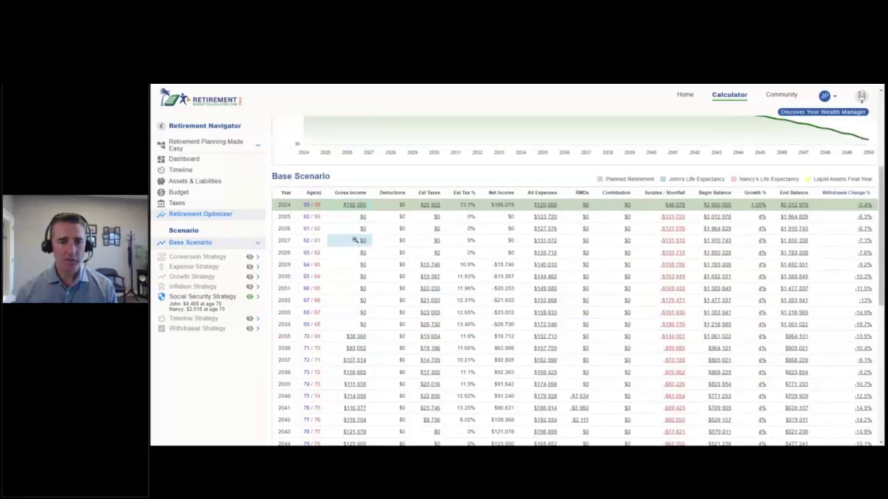
{"action": "scroll", "coordinate": [355, 263], "scroll_direction": "down", "scroll_amount": 1}
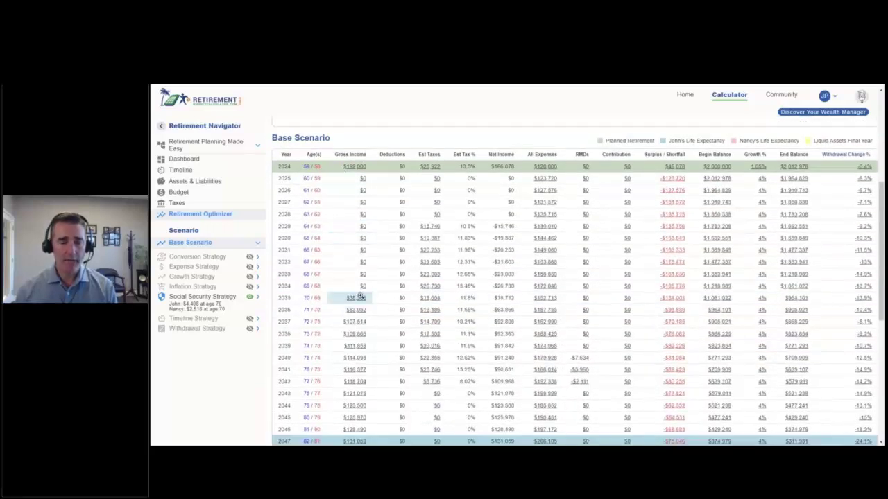
{"action": "scroll", "coordinate": [539, 294], "scroll_direction": "down", "scroll_amount": 4}
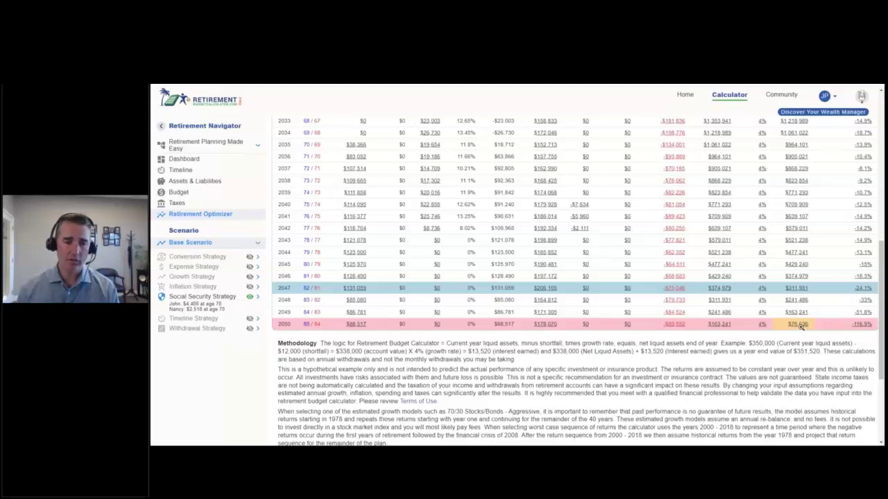
{"action": "left_click", "coordinate": [250, 297]}
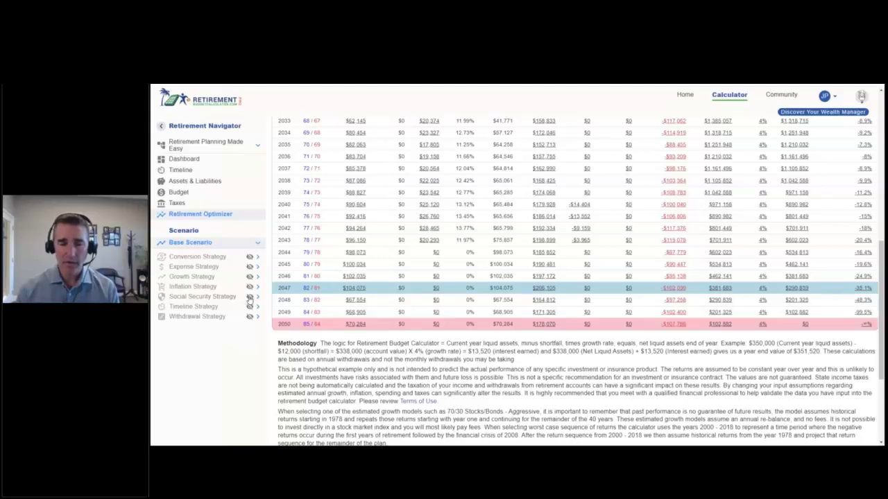
{"action": "left_click", "coordinate": [250, 297]}
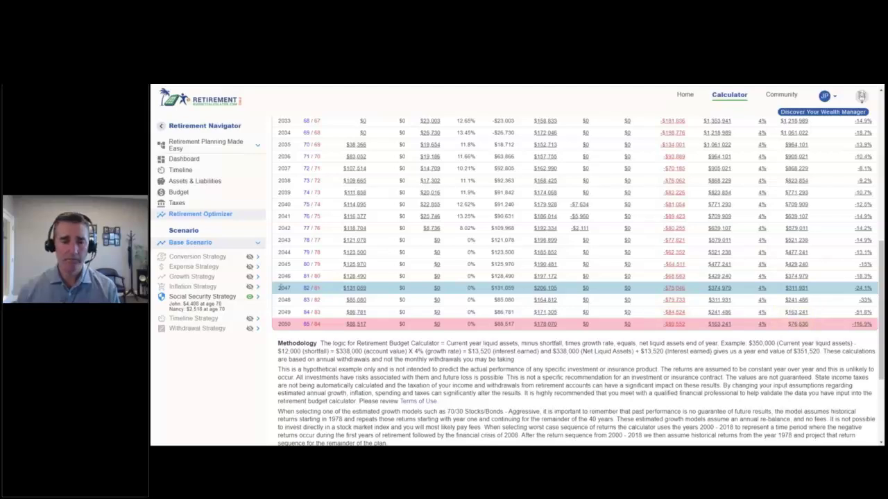
{"action": "left_click", "coordinate": [250, 297]}
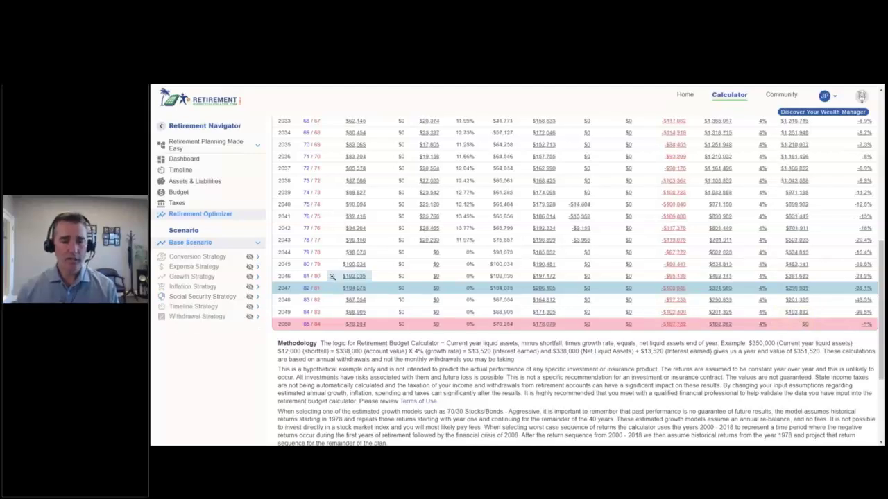
{"action": "scroll", "coordinate": [319, 271], "scroll_direction": "down", "scroll_amount": 1}
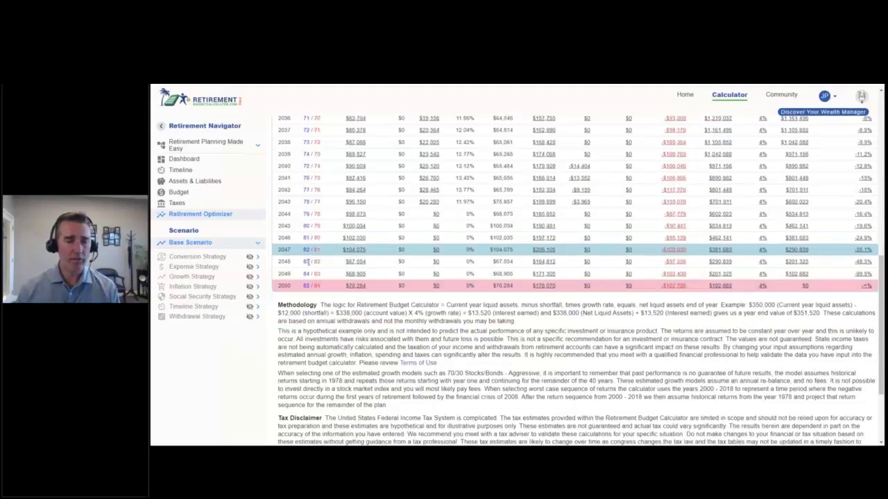
View both spouses' retirement dates, life expectancies and key dates in the Timeline, then return to the Retirement Optimizer.
{"action": "left_click", "coordinate": [181, 170]}
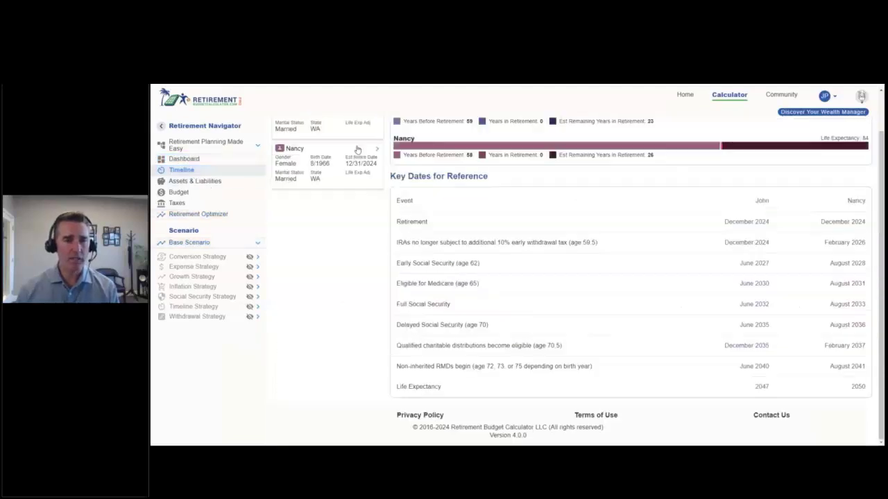
{"action": "scroll", "coordinate": [359, 163], "scroll_direction": "up", "scroll_amount": 1}
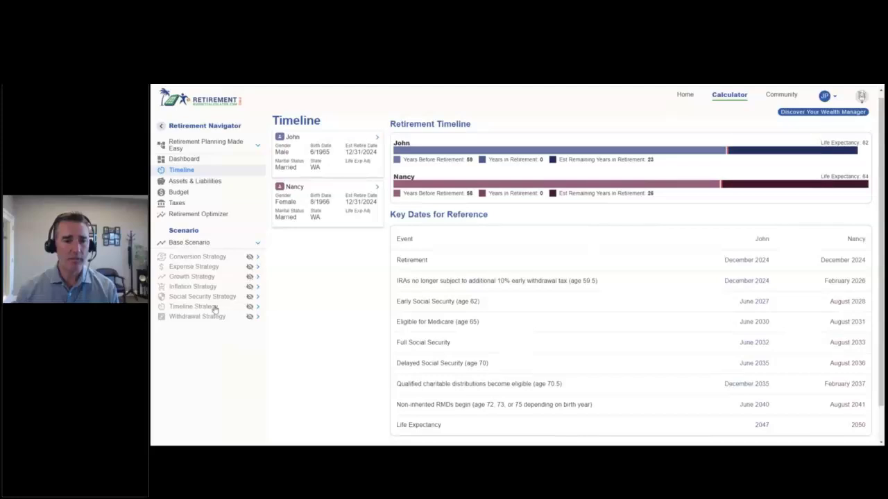
{"action": "left_click", "coordinate": [205, 214]}
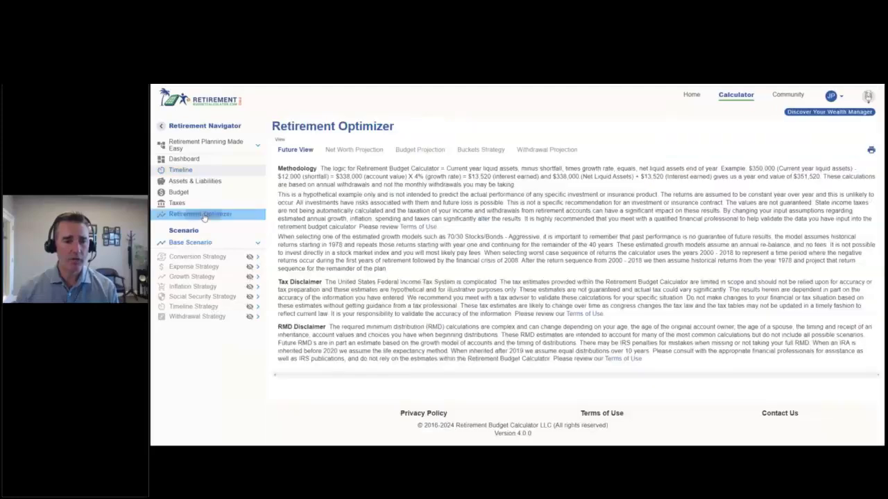
{"action": "scroll", "coordinate": [208, 291], "scroll_direction": "down", "scroll_amount": 1}
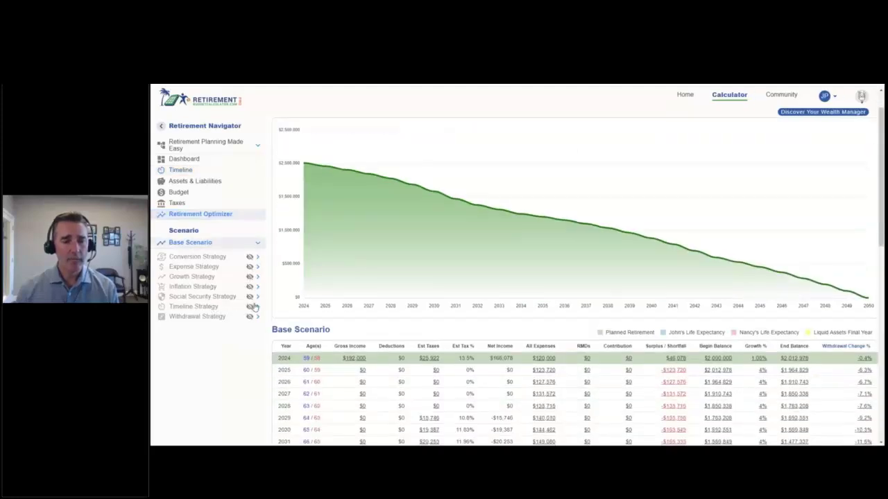
Apply the Timeline Strategy with life expectancies of 85 and 92 for the two spouses, and review the projection's final years.
{"action": "left_click", "coordinate": [257, 307]}
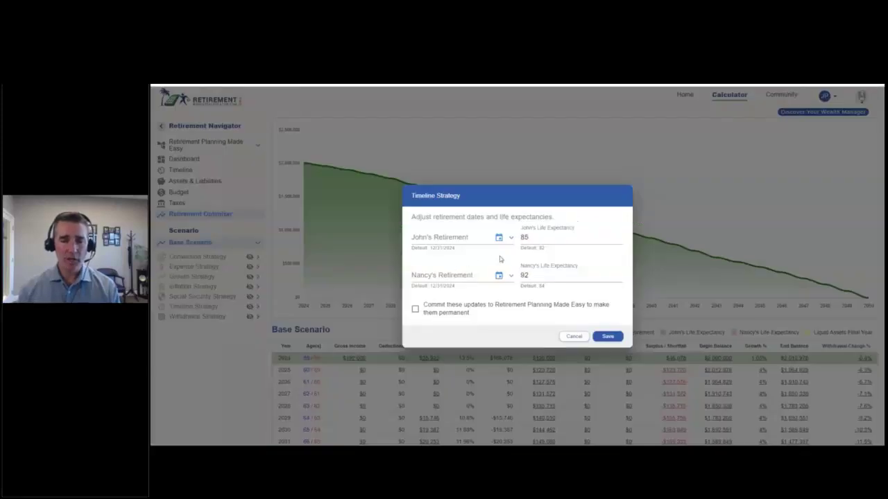
{"action": "double_click", "coordinate": [541, 247]}
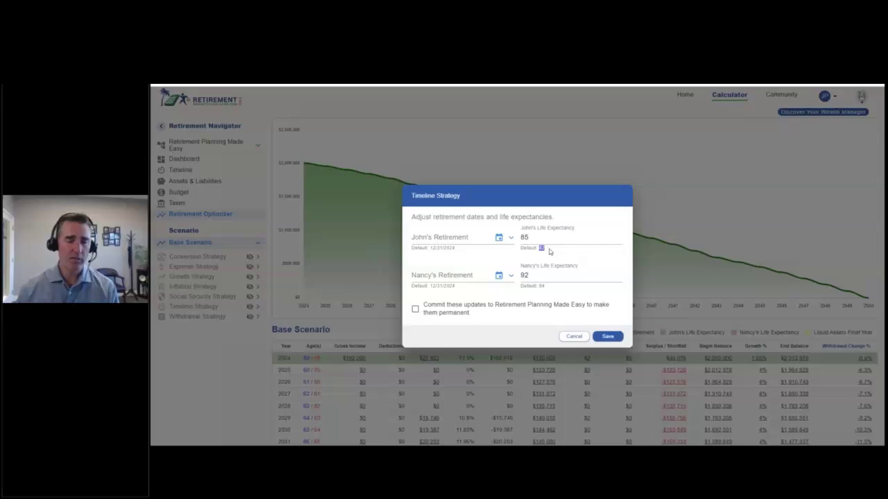
{"action": "double_click", "coordinate": [541, 286]}
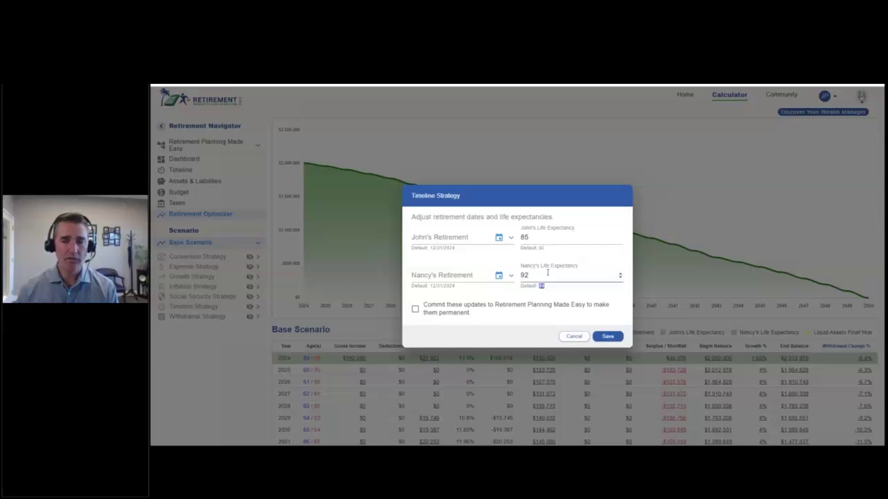
{"action": "double_click", "coordinate": [541, 248]}
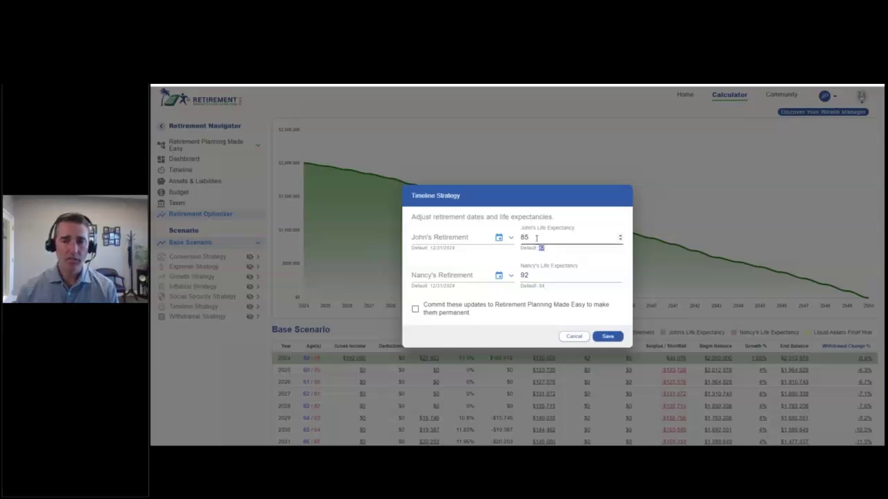
{"action": "left_click", "coordinate": [607, 336]}
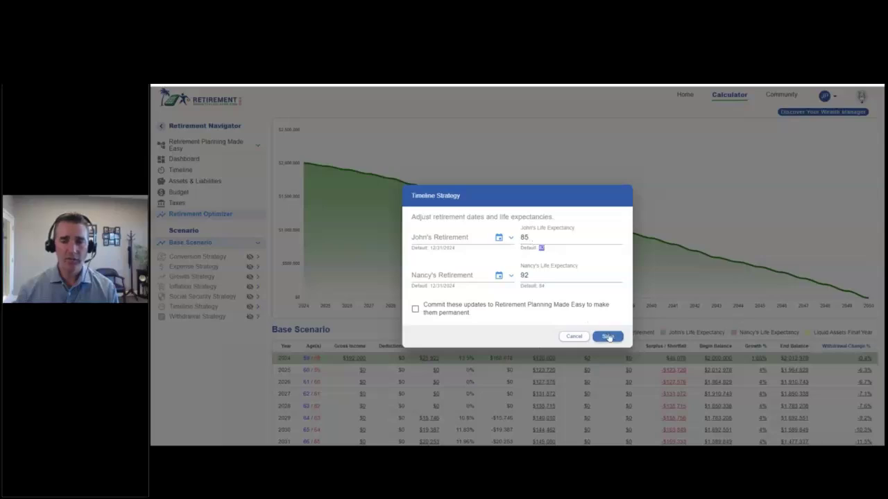
{"action": "scroll", "coordinate": [540, 294], "scroll_direction": "down", "scroll_amount": 2}
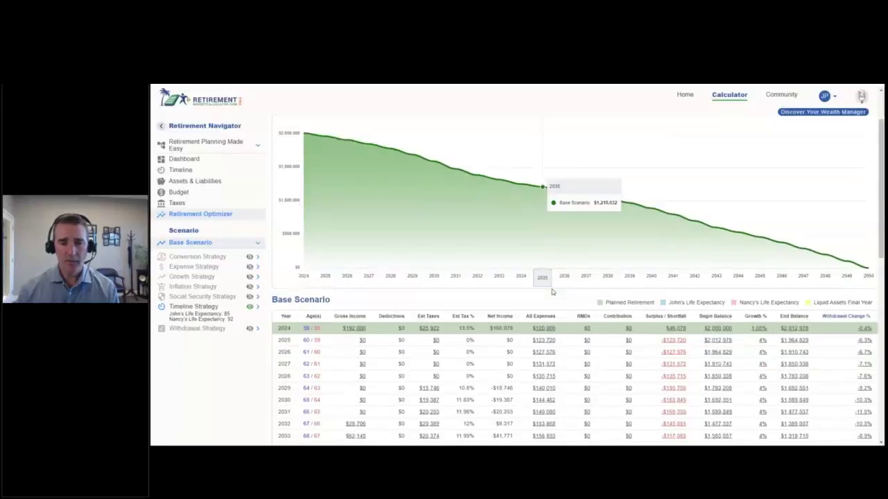
{"action": "scroll", "coordinate": [357, 216], "scroll_direction": "down", "scroll_amount": 3}
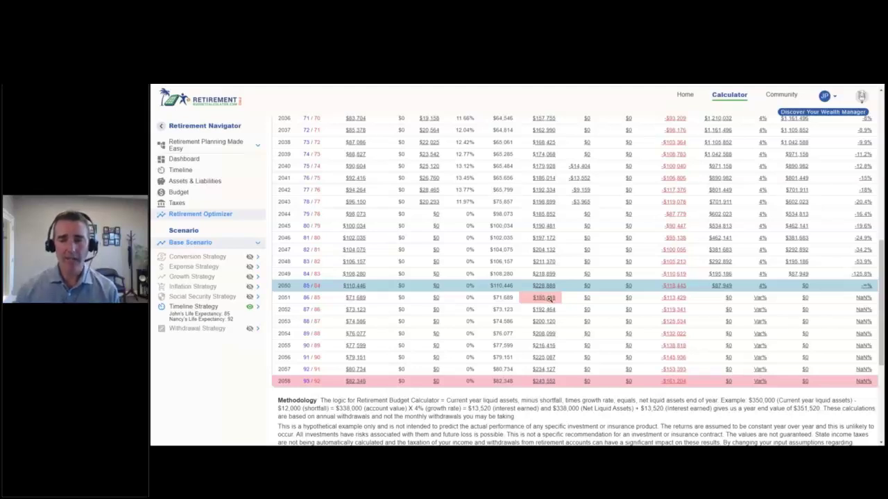
Inspect the 2049 real estate value in the Net Worth Projection, then review the yearly figures around 2050 in the Future View.
{"action": "scroll", "coordinate": [548, 298], "scroll_direction": "up", "scroll_amount": 5}
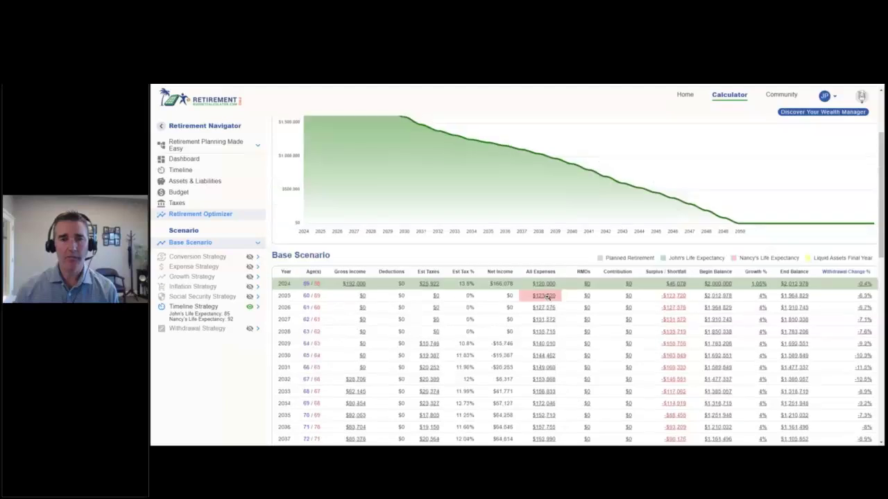
{"action": "scroll", "coordinate": [548, 298], "scroll_direction": "up", "scroll_amount": 3}
{"action": "left_click", "coordinate": [376, 150]}
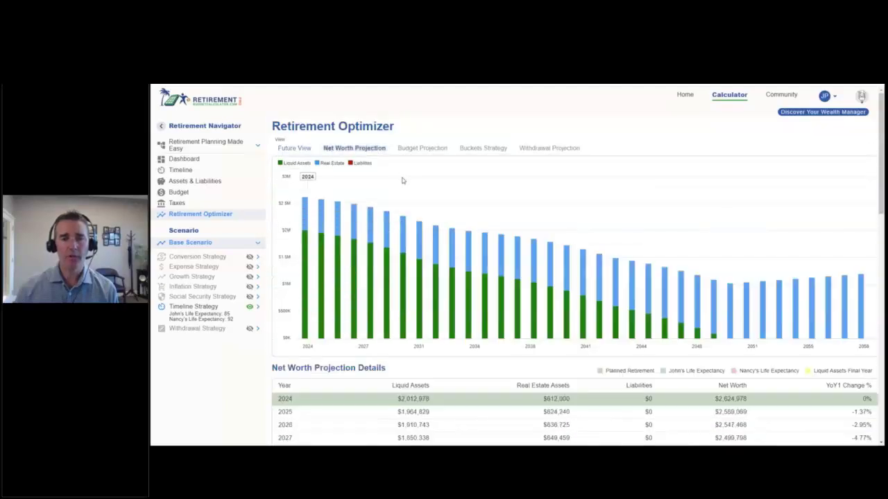
{"action": "scroll", "coordinate": [402, 180], "scroll_direction": "down", "scroll_amount": 1}
{"action": "mouse_move", "coordinate": [713, 280]}
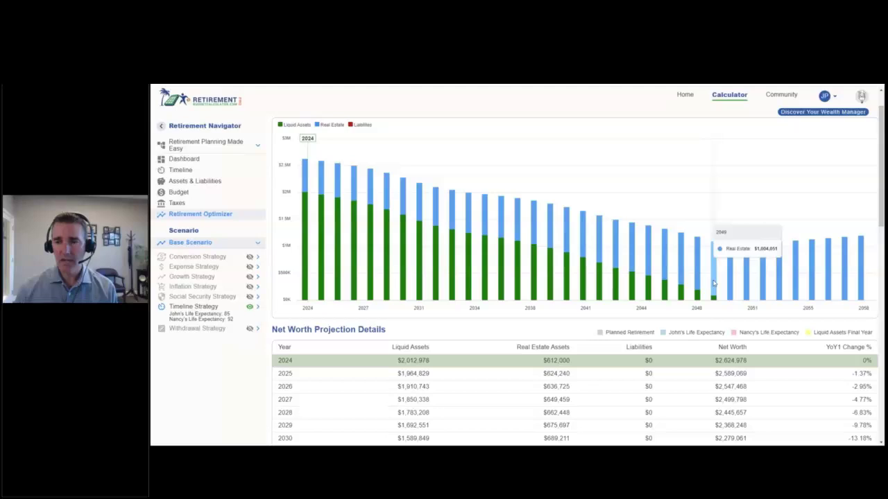
{"action": "left_click", "coordinate": [203, 215]}
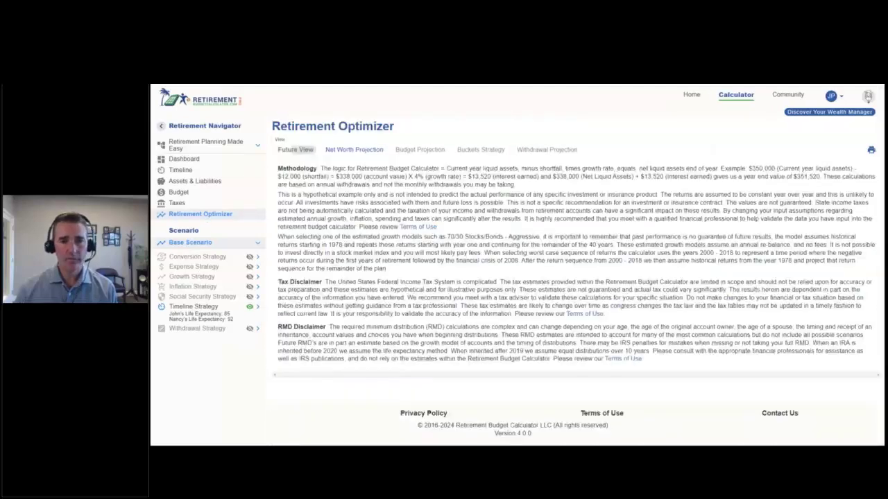
{"action": "scroll", "coordinate": [374, 353], "scroll_direction": "down", "scroll_amount": 10}
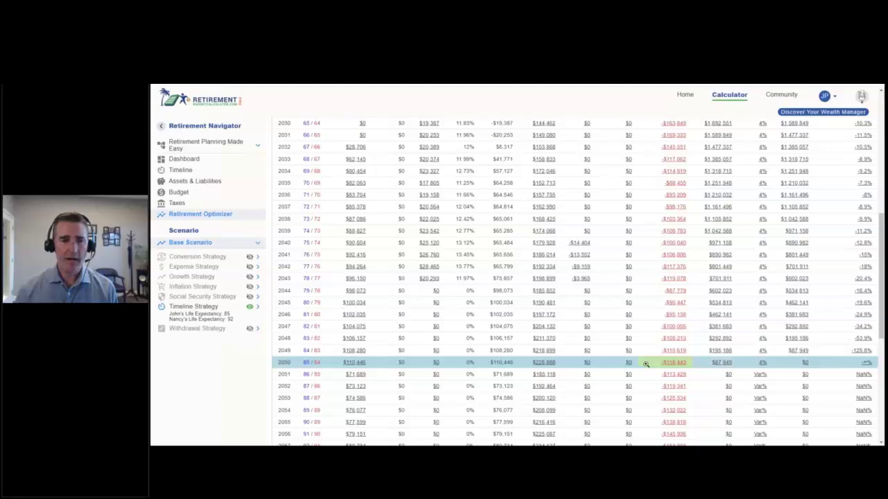
Set the Sell Primary Residence asset conversion in Assets & Liabilities to 100 percent for 2045 and save it.
{"action": "left_click", "coordinate": [198, 180]}
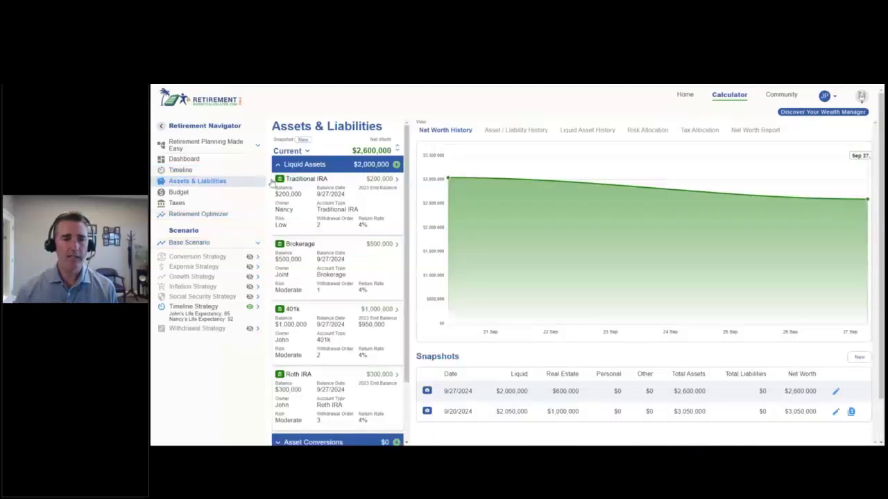
{"action": "left_click", "coordinate": [295, 168]}
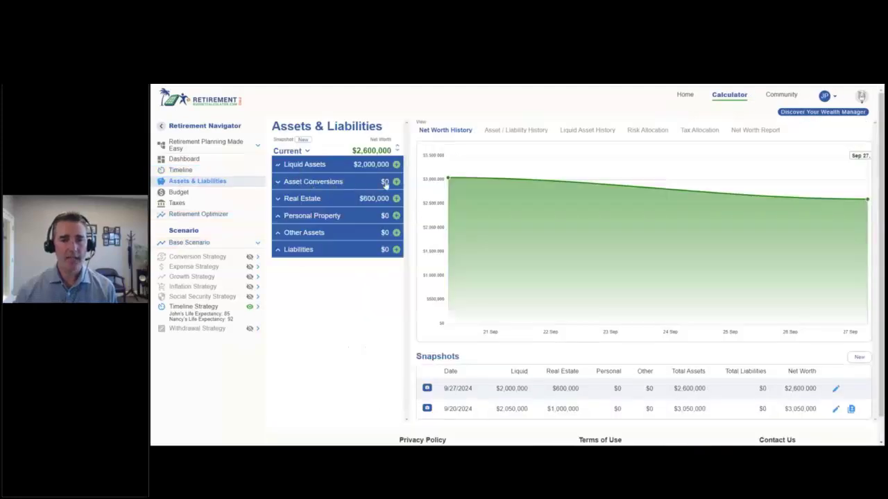
{"action": "left_click", "coordinate": [336, 183]}
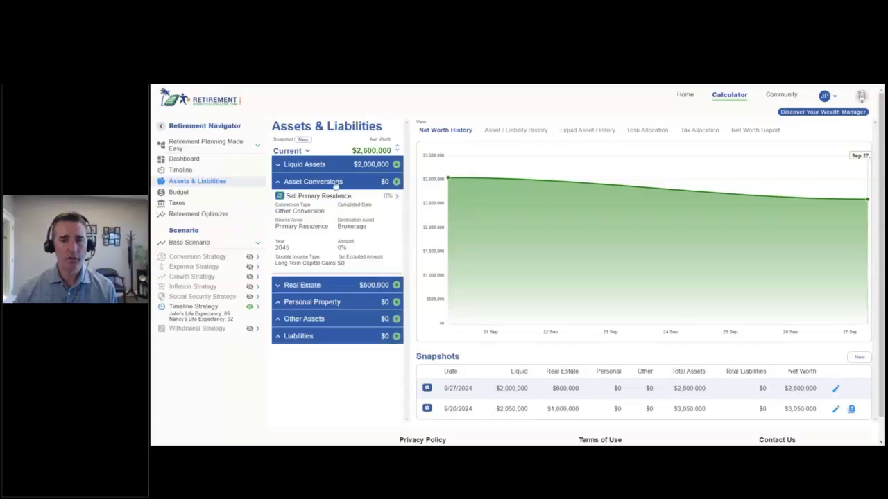
{"action": "left_click", "coordinate": [396, 197]}
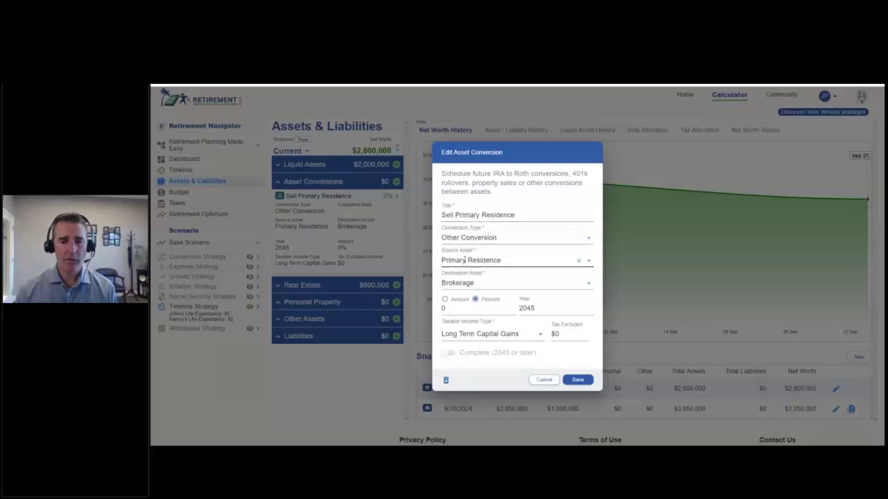
{"action": "double_click", "coordinate": [453, 310]}
{"action": "type", "text": "100"}
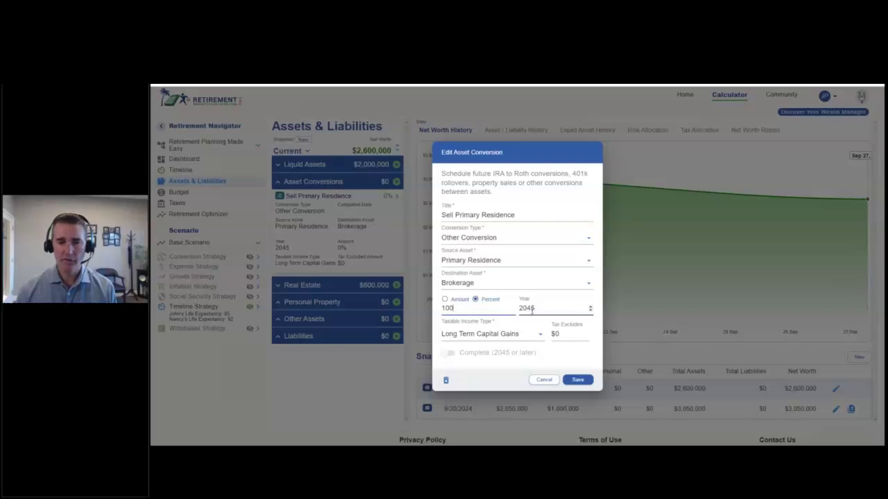
{"action": "left_click", "coordinate": [578, 381]}
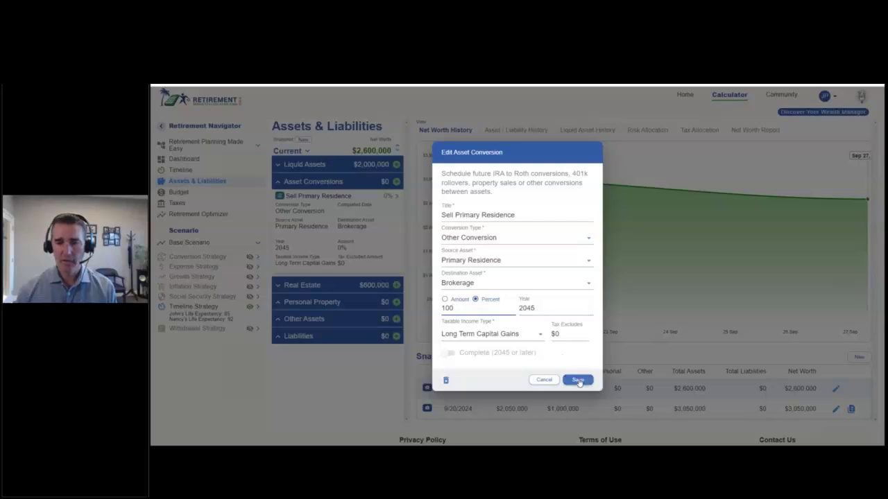
{"action": "left_click", "coordinate": [578, 380]}
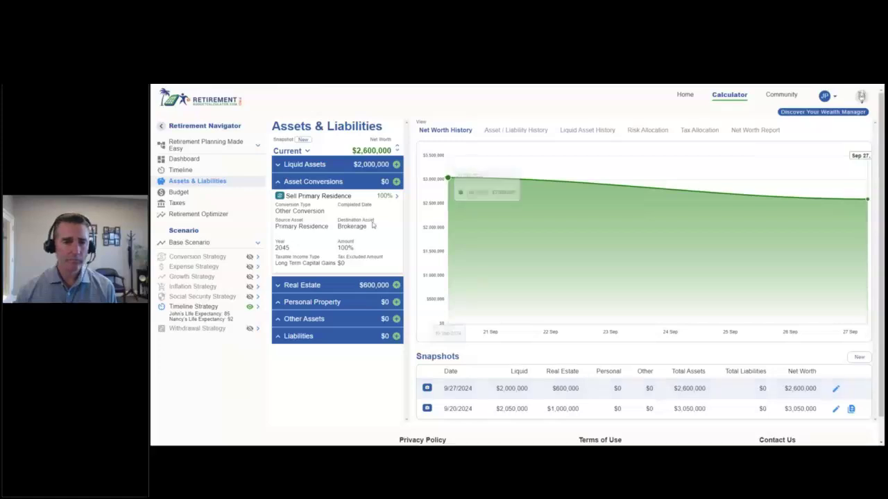
Examine the 2045 asset details in the Retirement Optimizer, checking the brokerage account's conversion amount and end balance.
{"action": "left_click", "coordinate": [212, 217]}
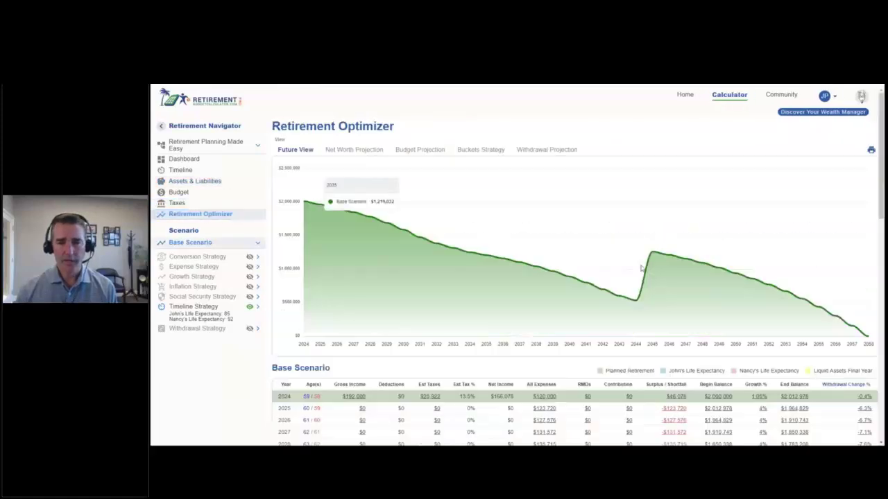
{"action": "scroll", "coordinate": [637, 198], "scroll_direction": "down", "scroll_amount": 2}
{"action": "scroll", "coordinate": [637, 197], "scroll_direction": "down", "scroll_amount": 5}
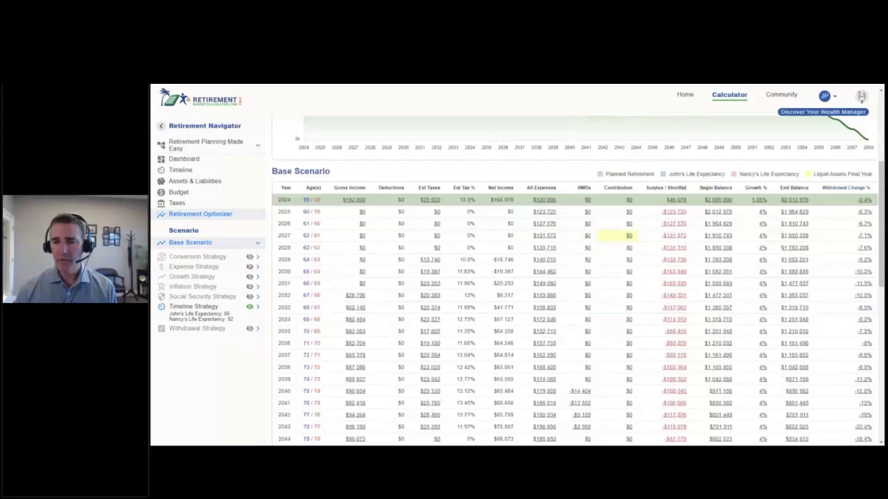
{"action": "scroll", "coordinate": [638, 309], "scroll_direction": "down", "scroll_amount": 2}
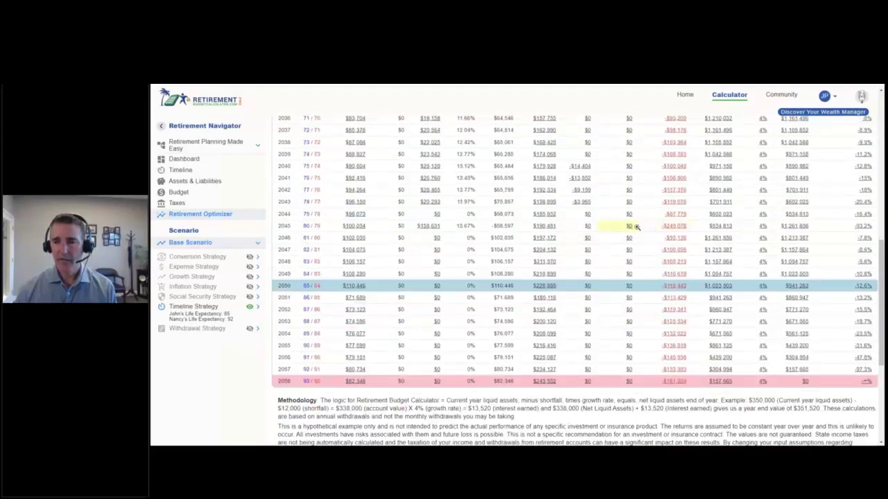
{"action": "left_click", "coordinate": [665, 226]}
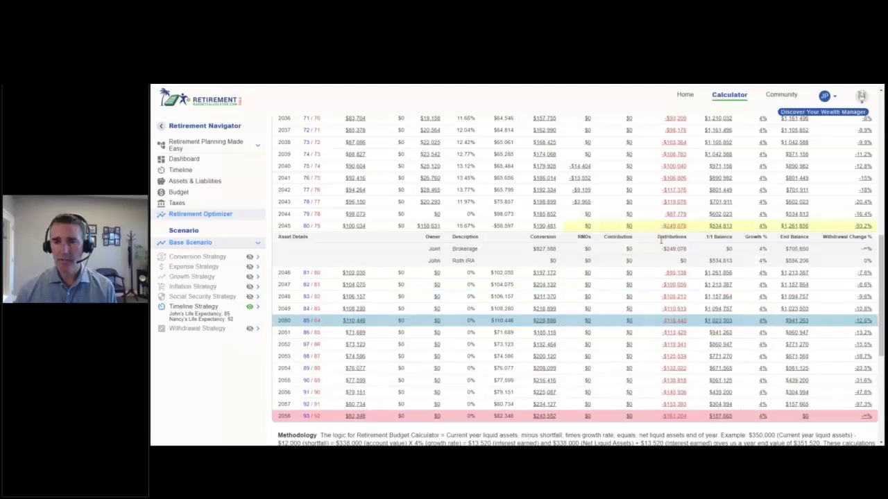
{"action": "left_click", "coordinate": [544, 249]}
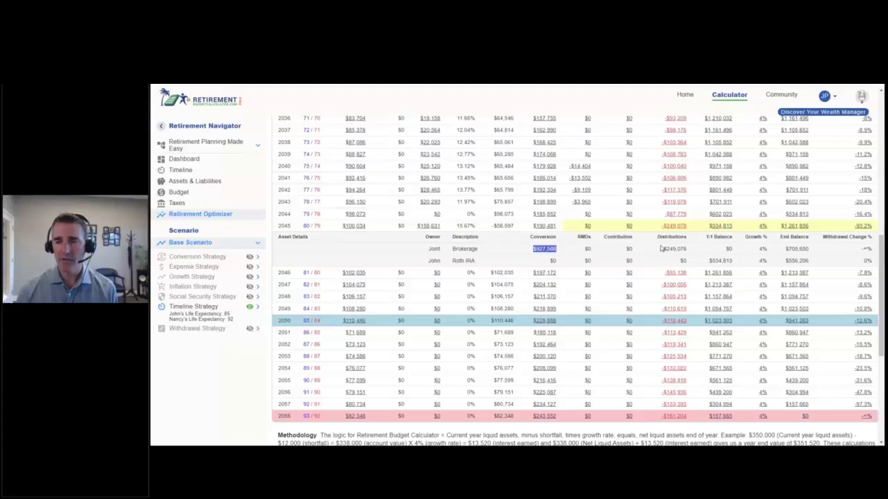
{"action": "left_click", "coordinate": [791, 249]}
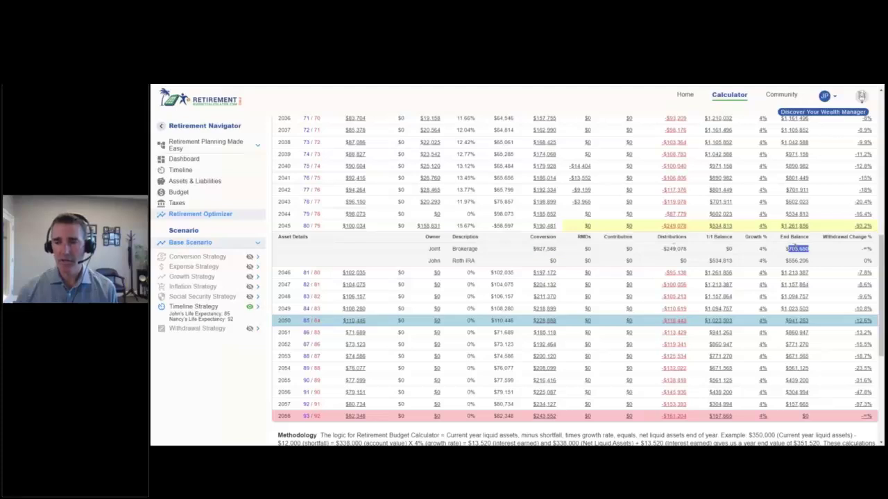
Set the Sell Primary Residence asset conversion's year to 2050 and save it.
{"action": "left_click", "coordinate": [538, 321]}
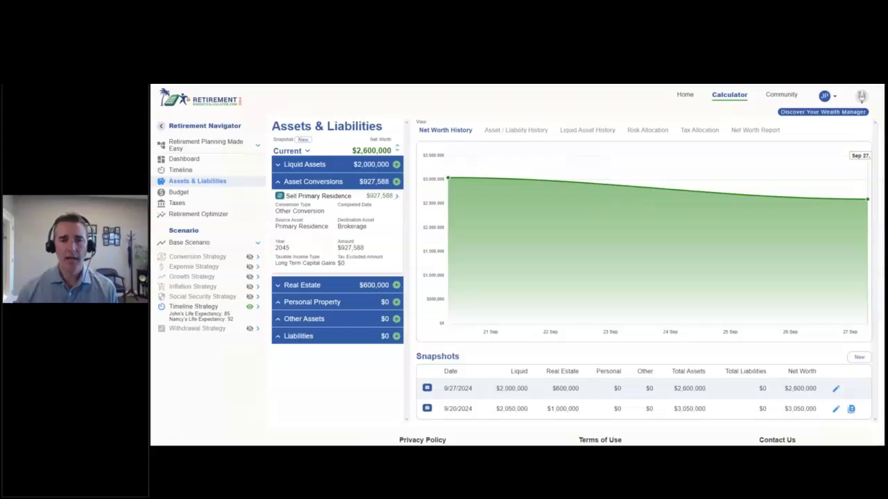
{"action": "left_click", "coordinate": [396, 196]}
{"action": "double_click", "coordinate": [539, 308]}
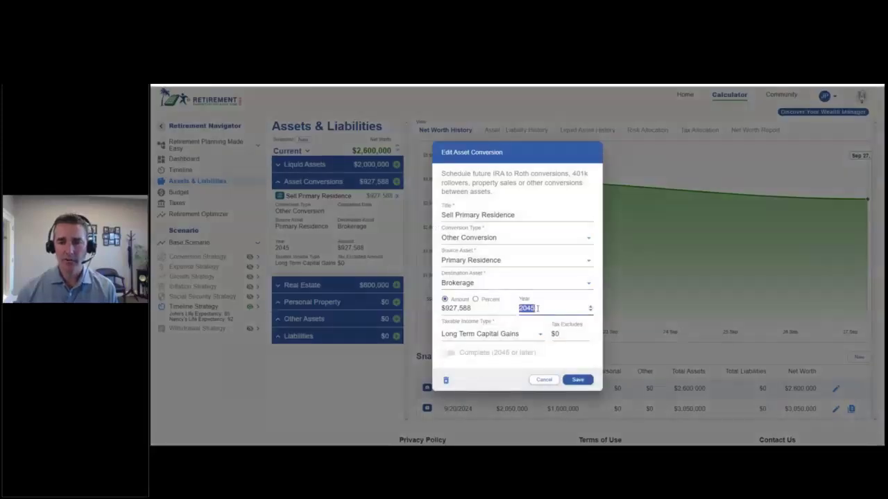
{"action": "type", "text": "2050"}
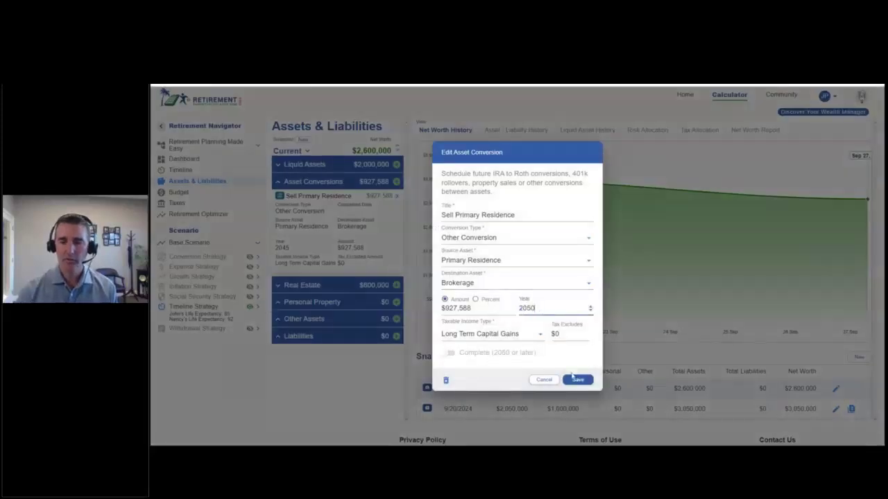
{"action": "left_click", "coordinate": [575, 380]}
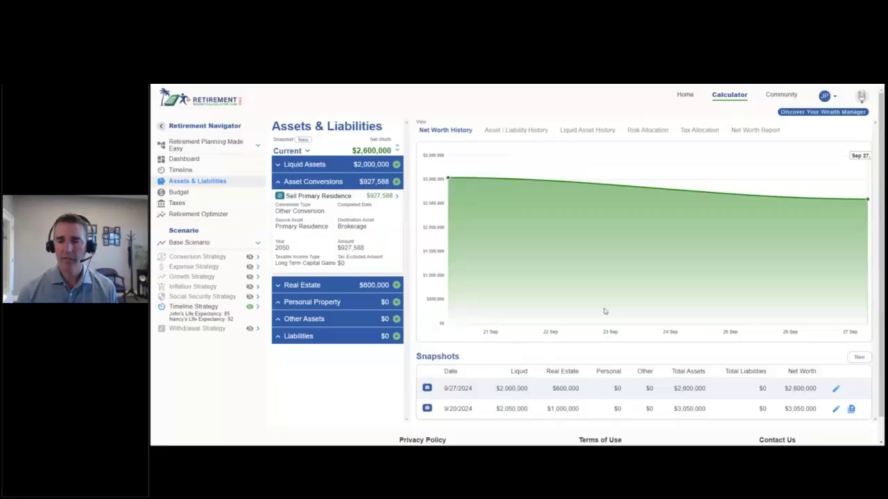
Examine the 2050 asset details in the Retirement Optimizer, checking the brokerage conversion and end balance, then collapse them.
{"action": "left_click", "coordinate": [205, 215]}
{"action": "scroll", "coordinate": [564, 308], "scroll_direction": "down", "scroll_amount": 4}
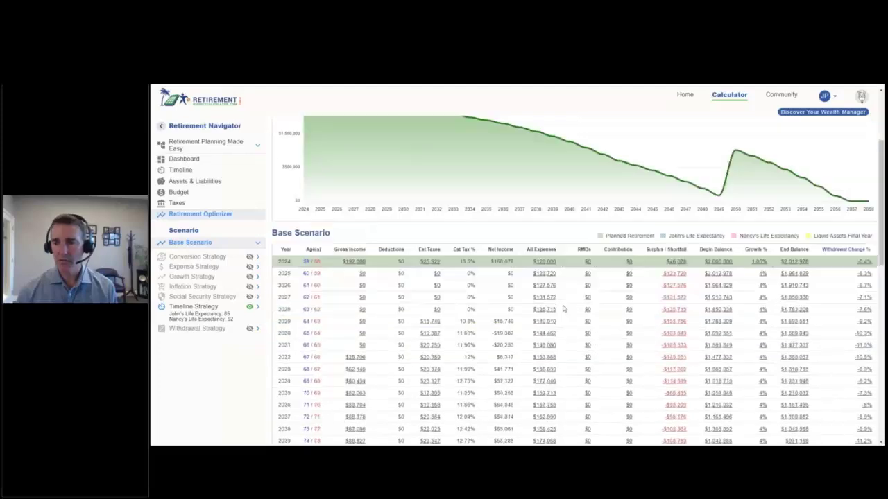
{"action": "scroll", "coordinate": [563, 308], "scroll_direction": "down", "scroll_amount": 5}
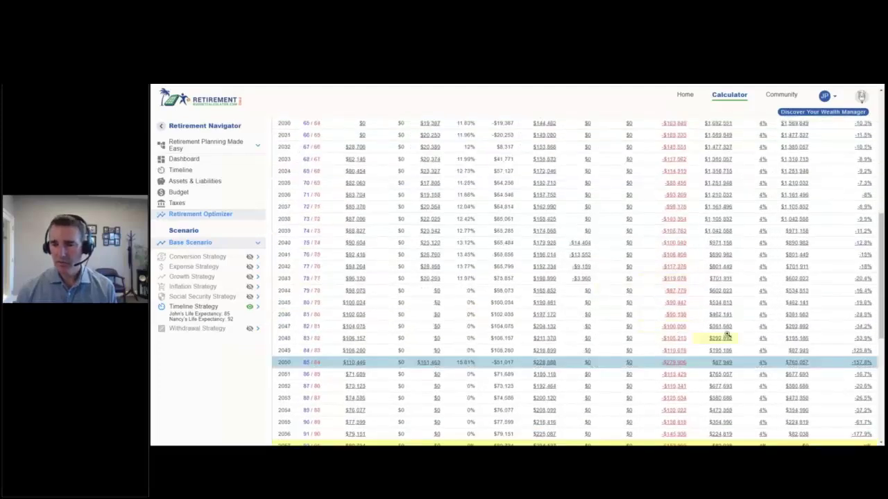
{"action": "left_click", "coordinate": [679, 362]}
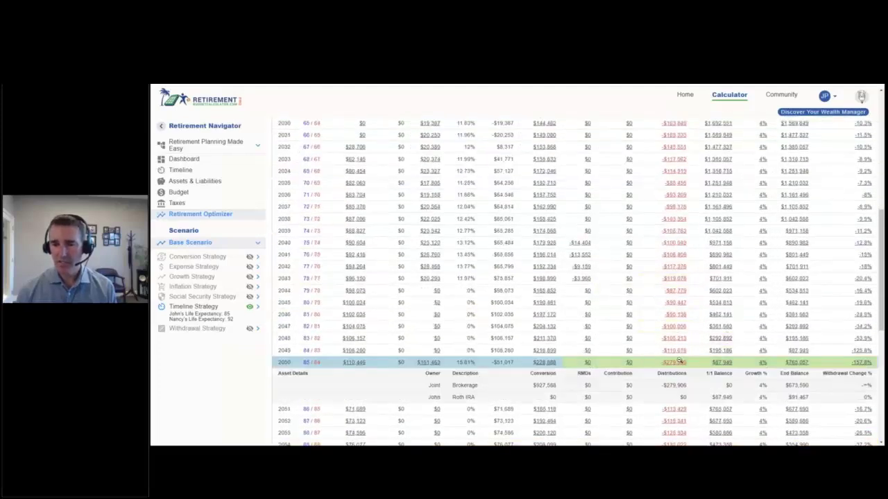
{"action": "scroll", "coordinate": [679, 362], "scroll_direction": "down", "scroll_amount": 3}
{"action": "double_click", "coordinate": [539, 309]}
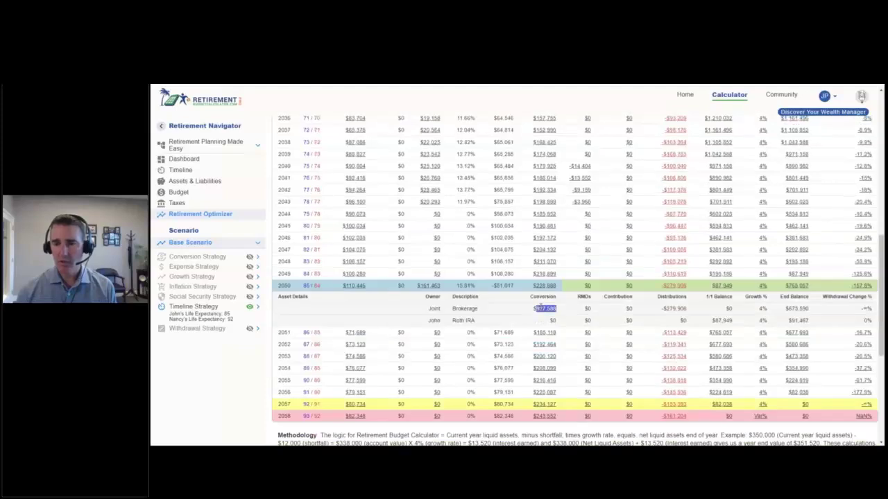
{"action": "double_click", "coordinate": [796, 308]}
{"action": "left_click", "coordinate": [676, 287]}
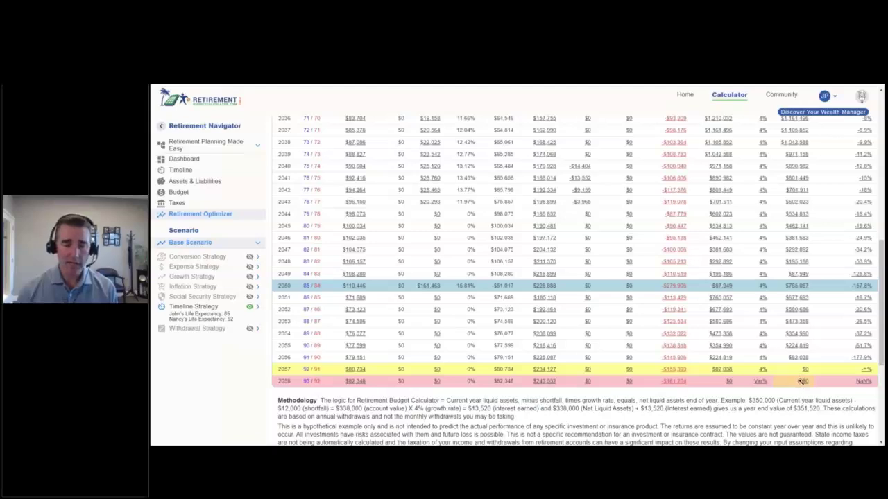
Apply the Growth Strategy with its simple 5% override, check the 2058 end balance, and turn the strategy off again.
{"action": "left_click", "coordinate": [249, 277]}
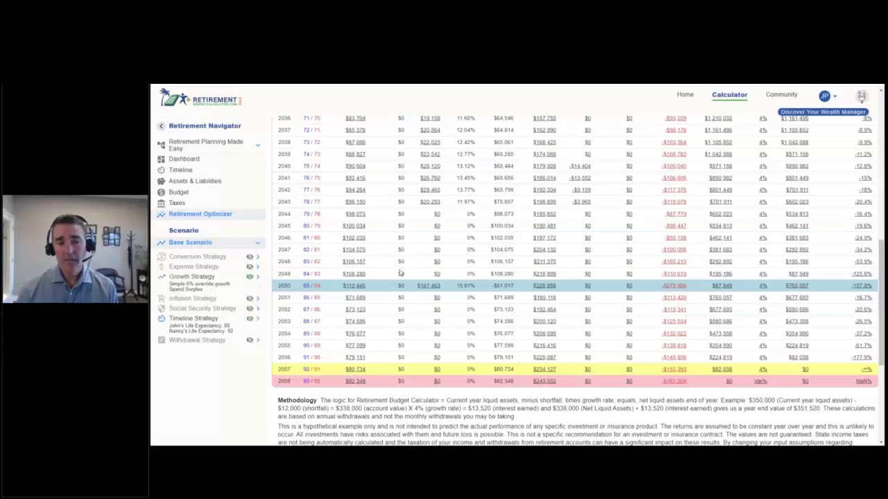
{"action": "scroll", "coordinate": [805, 347], "scroll_direction": "down", "scroll_amount": 1}
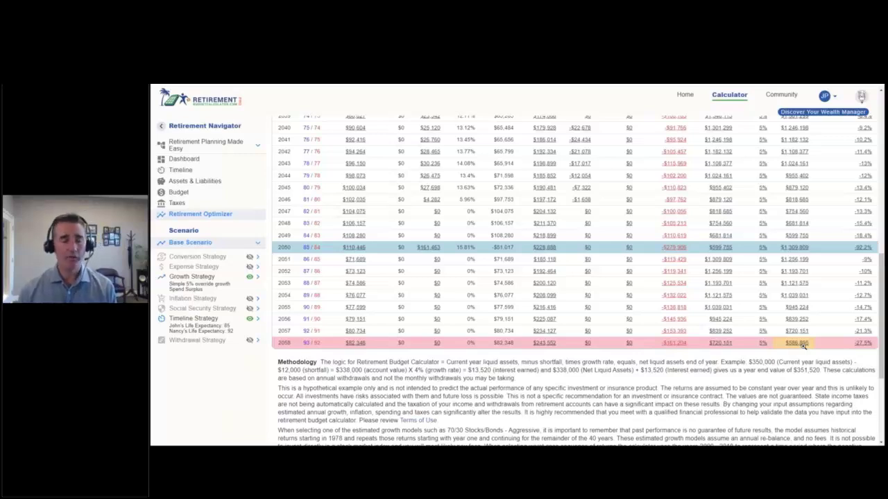
{"action": "left_click", "coordinate": [249, 278]}
Turn off the Timeline Strategy and review the Base Scenario's balance chart and yearly figures through 2050.
{"action": "left_click", "coordinate": [251, 307]}
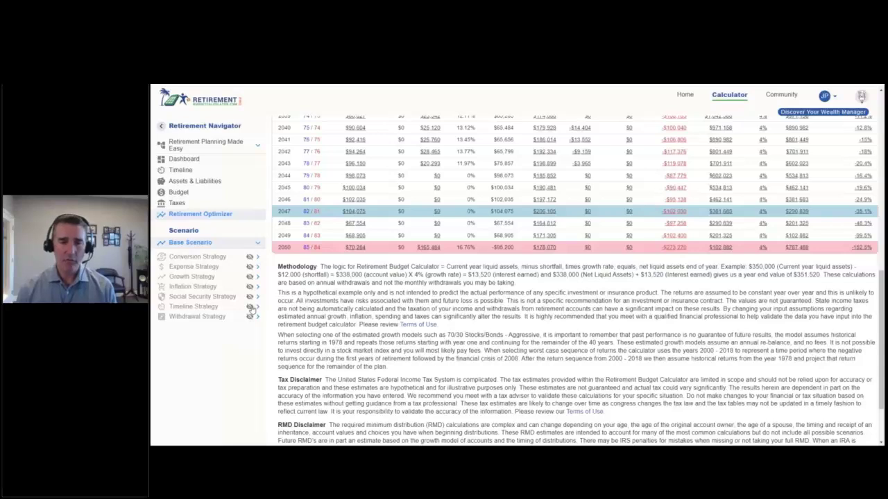
{"action": "scroll", "coordinate": [365, 274], "scroll_direction": "up", "scroll_amount": 5}
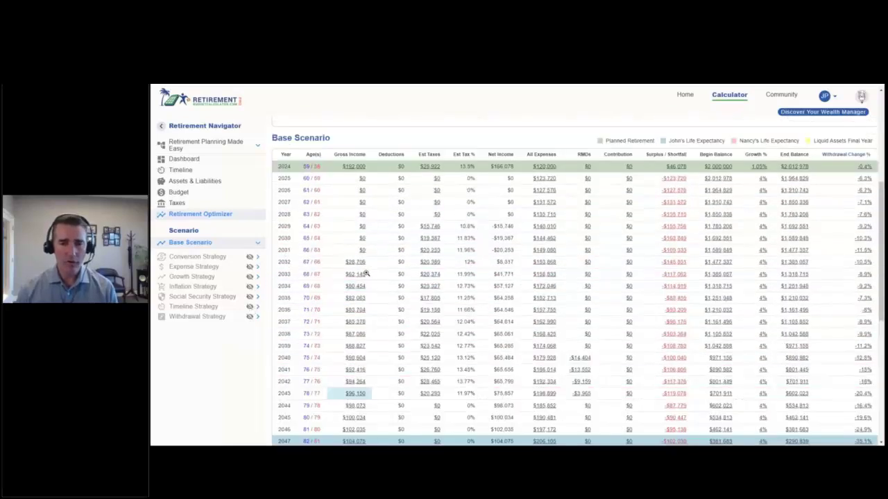
{"action": "scroll", "coordinate": [366, 274], "scroll_direction": "up", "scroll_amount": 2}
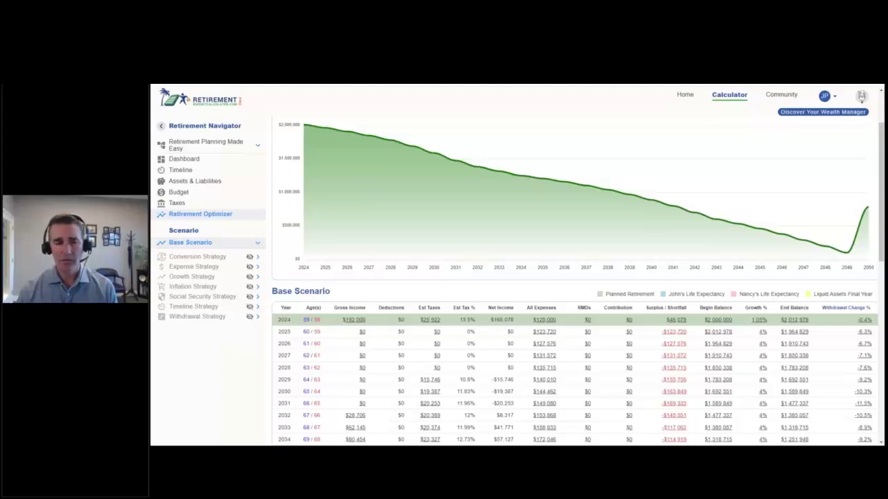
{"action": "scroll", "coordinate": [367, 276], "scroll_direction": "down", "scroll_amount": 1}
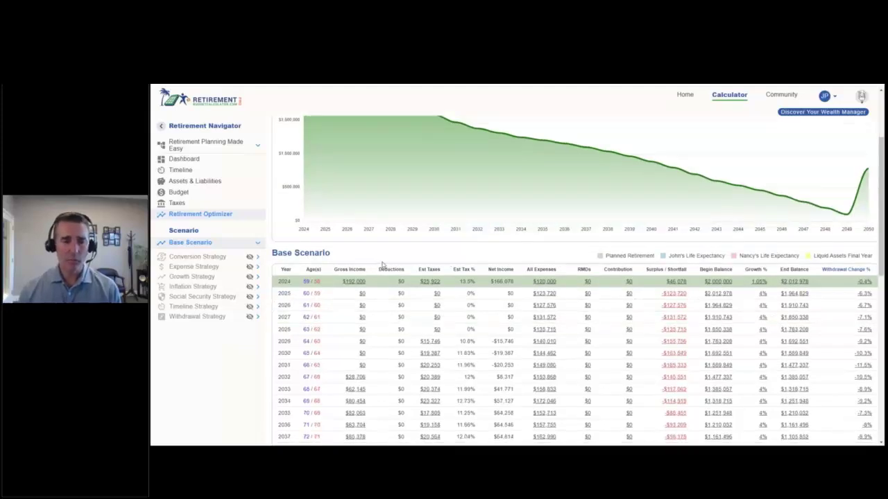
{"action": "scroll", "coordinate": [387, 253], "scroll_direction": "down", "scroll_amount": 4}
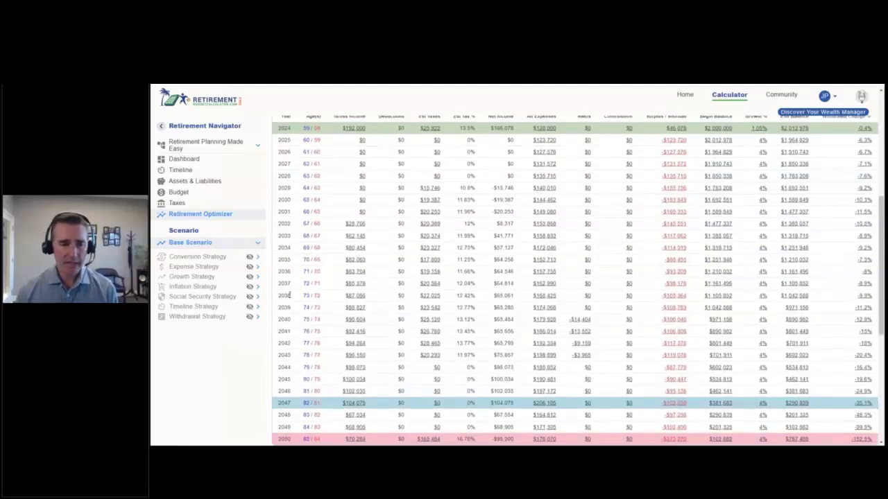
{"action": "scroll", "coordinate": [314, 281], "scroll_direction": "down", "scroll_amount": 3}
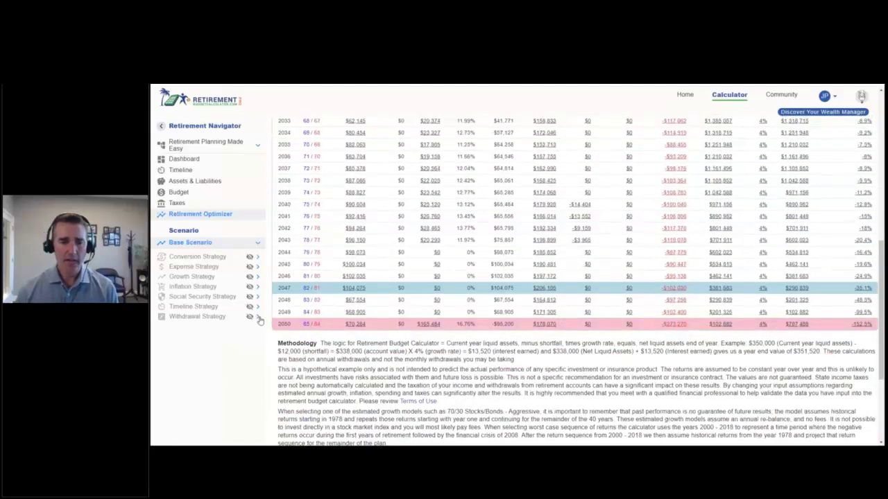
Review the Withdrawal Strategy's Conventional account order, cancel without saving, and return to the Base Scenario's balance chart.
{"action": "left_click", "coordinate": [258, 317]}
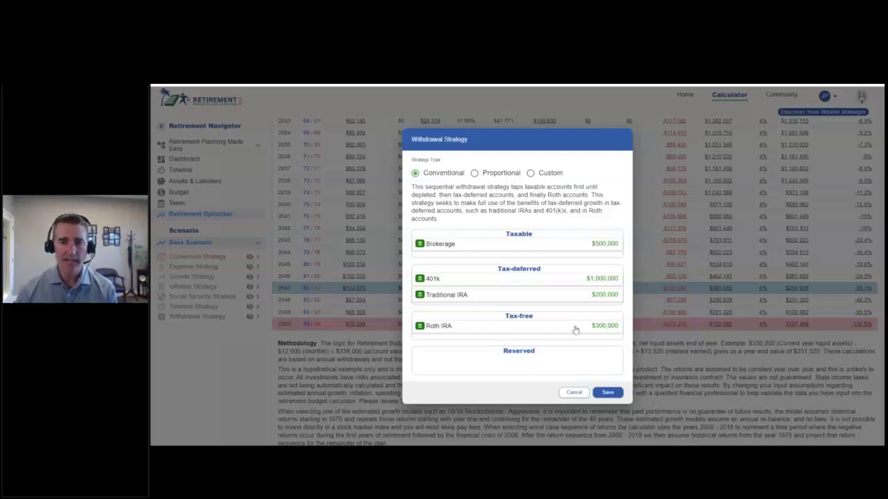
{"action": "left_click", "coordinate": [573, 393]}
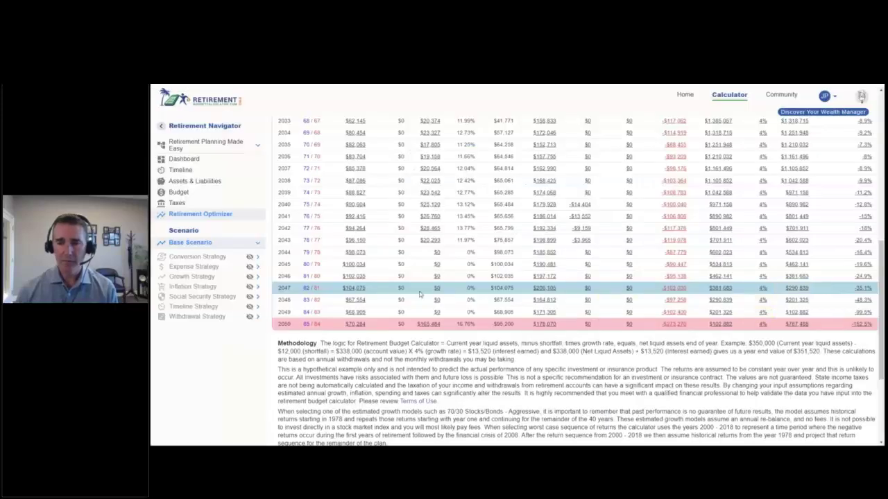
{"action": "scroll", "coordinate": [495, 282], "scroll_direction": "up", "scroll_amount": 5}
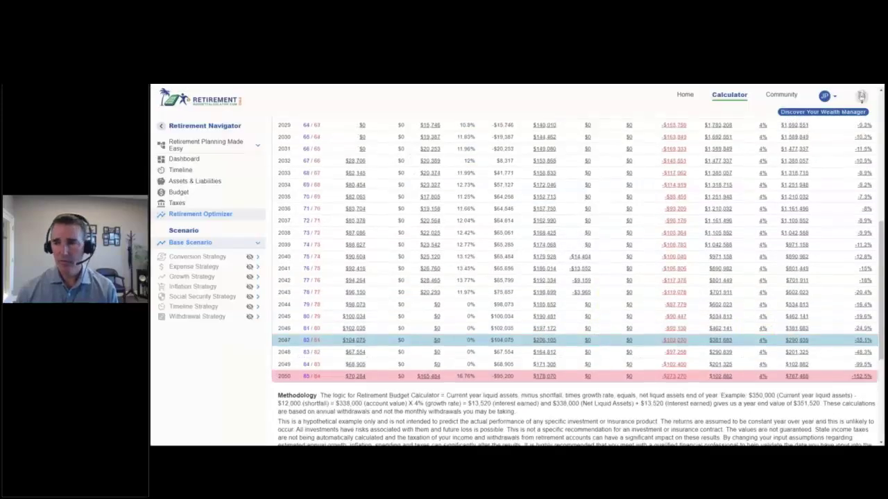
{"action": "scroll", "coordinate": [495, 282], "scroll_direction": "up", "scroll_amount": 3}
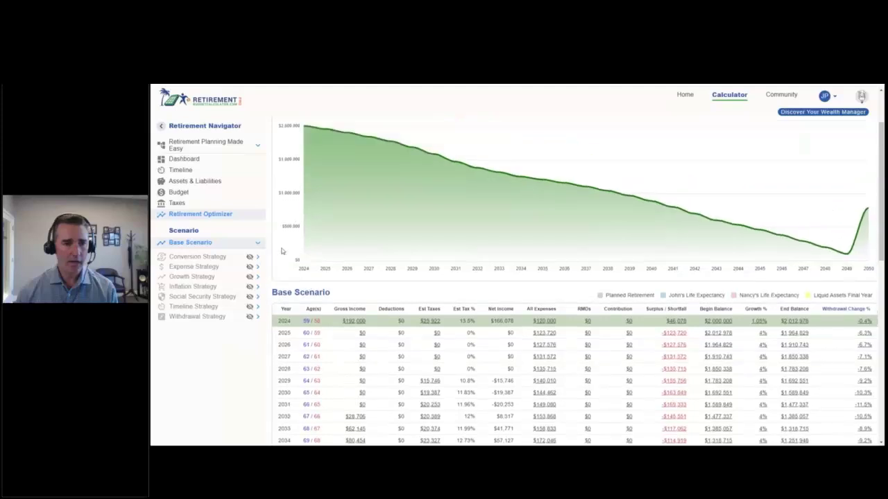
Delete the Sell Primary Residence asset conversion and review the Base Scenario's balance chart and yearly figures through 2050 in the Retirement Optimizer.
{"action": "left_click", "coordinate": [208, 181]}
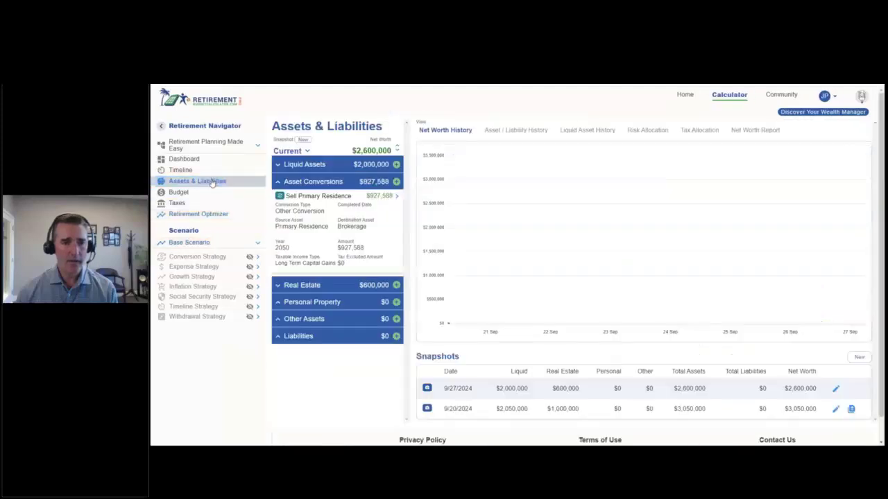
{"action": "left_click", "coordinate": [319, 183]}
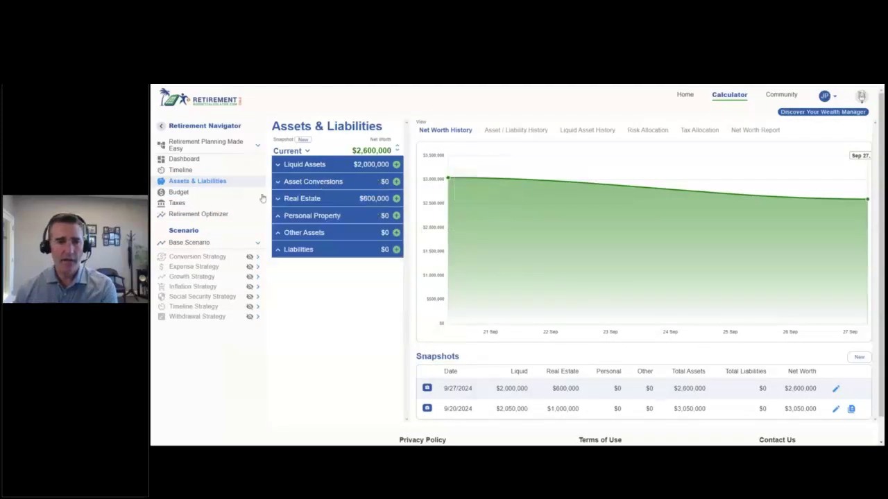
{"action": "left_click", "coordinate": [198, 214]}
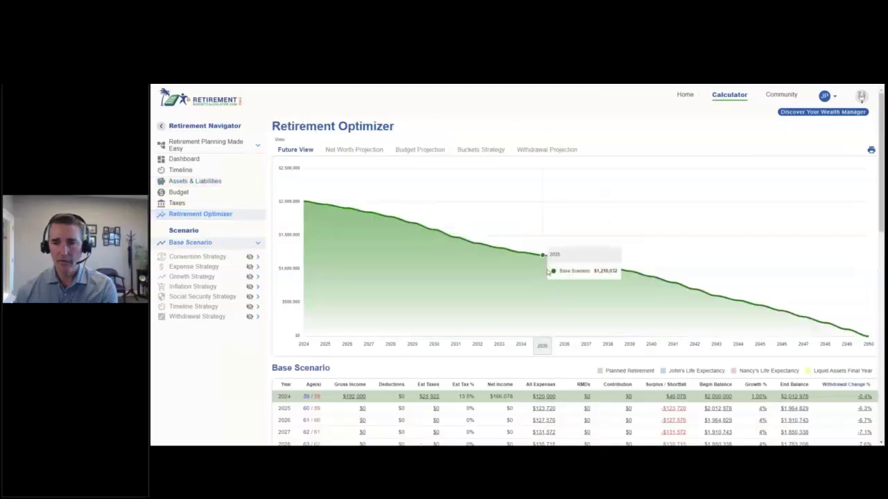
{"action": "scroll", "coordinate": [576, 277], "scroll_direction": "down", "scroll_amount": 5}
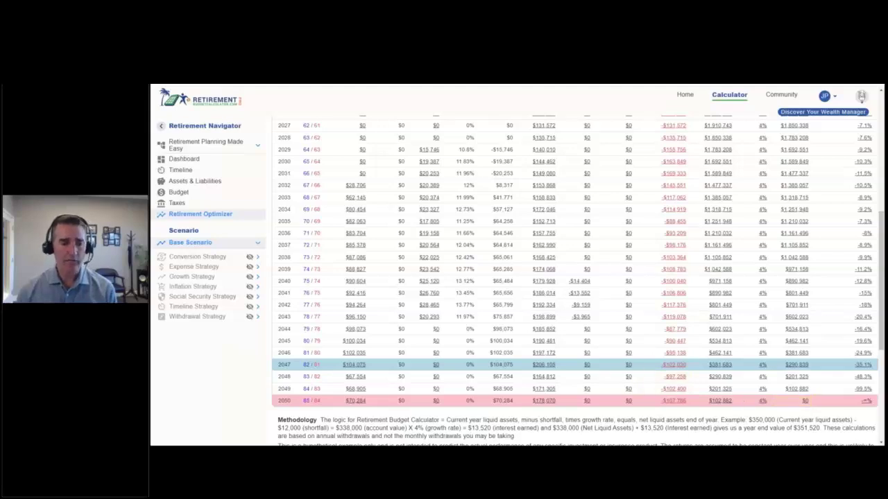
Apply the Proportional type to the Withdrawal Strategy and save it.
{"action": "left_click", "coordinate": [258, 317]}
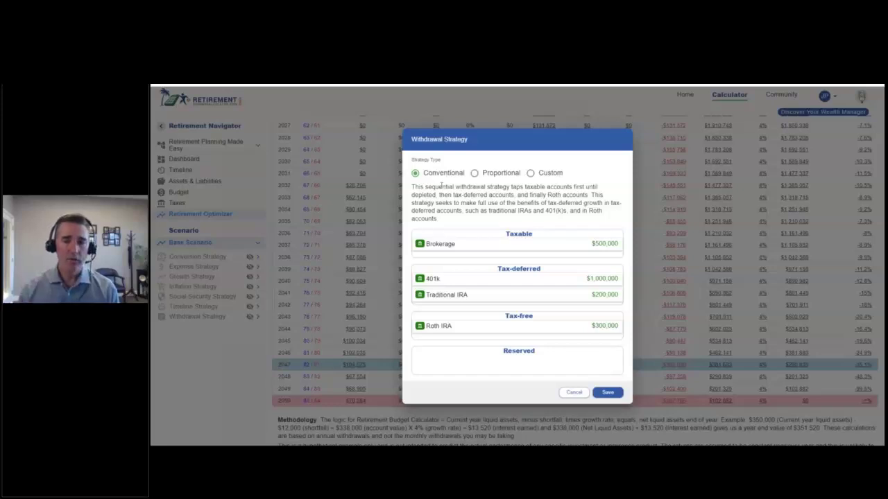
{"action": "left_click", "coordinate": [474, 173]}
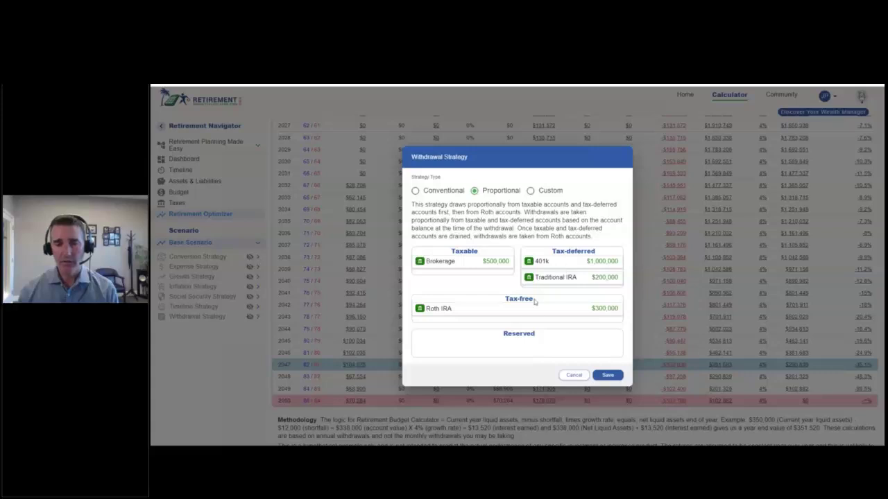
{"action": "left_click", "coordinate": [607, 376]}
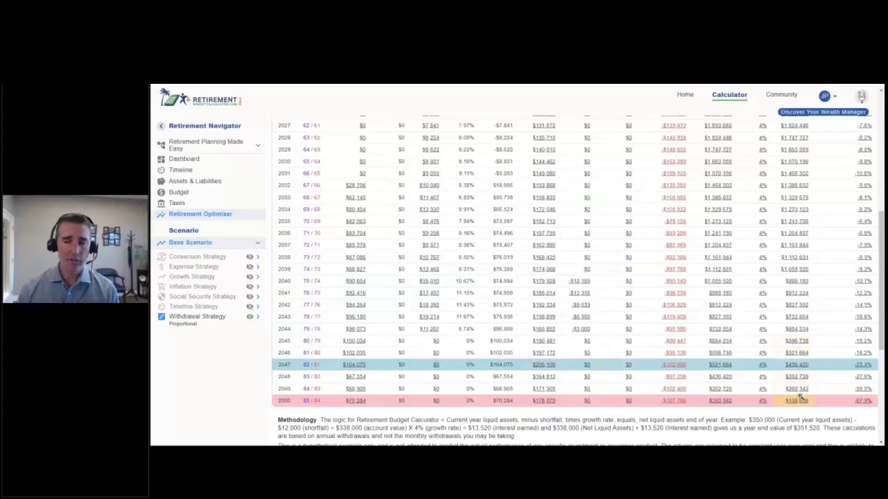
Examine each account's 2025 distribution in the asset details, collapse them, and check the Base Scenario's 2050 end balance.
{"action": "scroll", "coordinate": [801, 397], "scroll_direction": "up", "scroll_amount": 3}
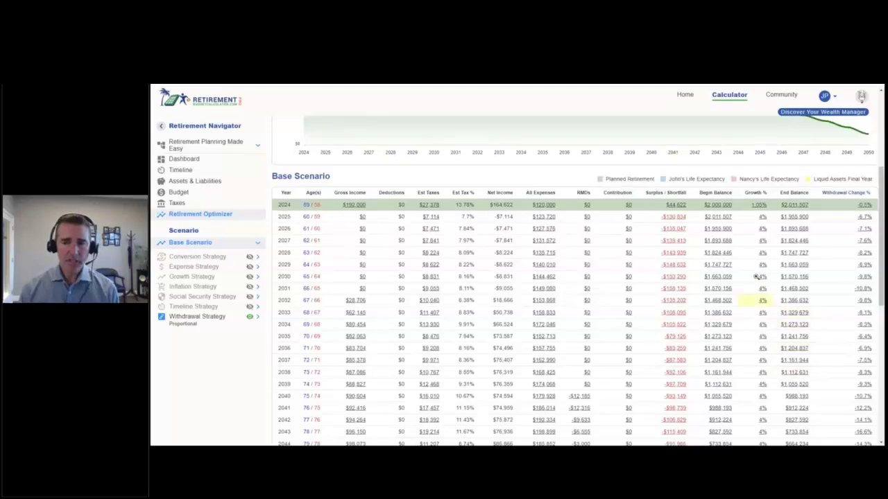
{"action": "left_click", "coordinate": [674, 218]}
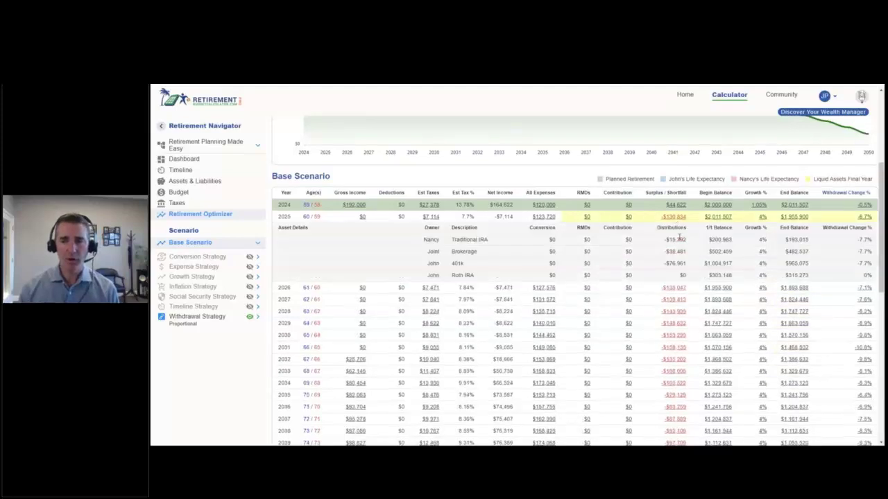
{"action": "triple_click", "coordinate": [677, 240]}
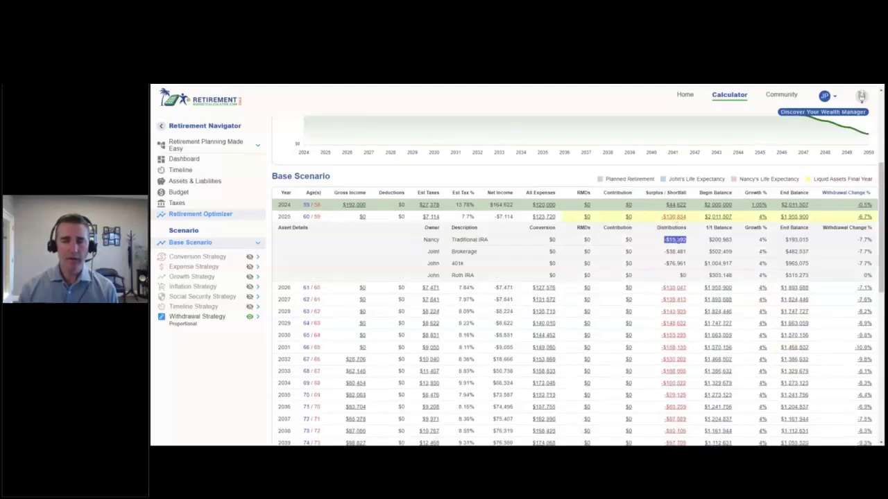
{"action": "triple_click", "coordinate": [677, 252]}
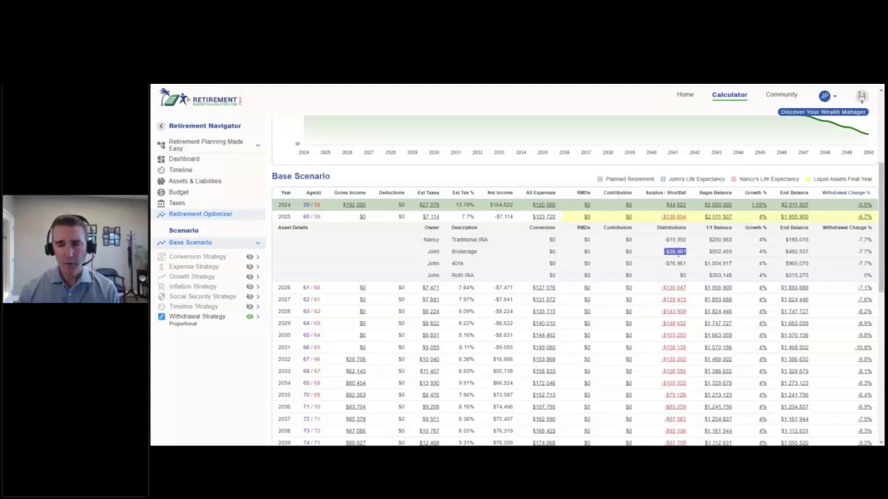
{"action": "triple_click", "coordinate": [677, 264]}
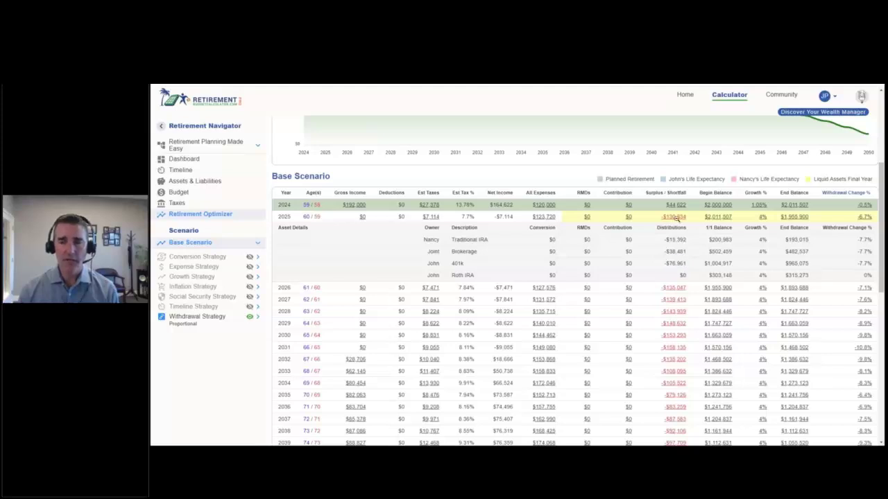
{"action": "left_click", "coordinate": [677, 218]}
{"action": "scroll", "coordinate": [716, 279], "scroll_direction": "down", "scroll_amount": 3}
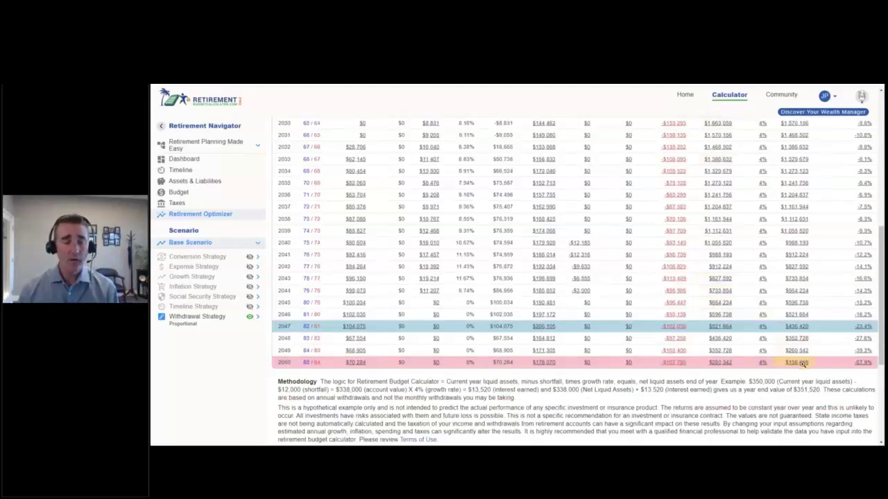
Save a Custom Withdrawal Strategy that draws from Brokerage first, Roth IRA second, and the 401k and Traditional IRA together third.
{"action": "left_click", "coordinate": [258, 318]}
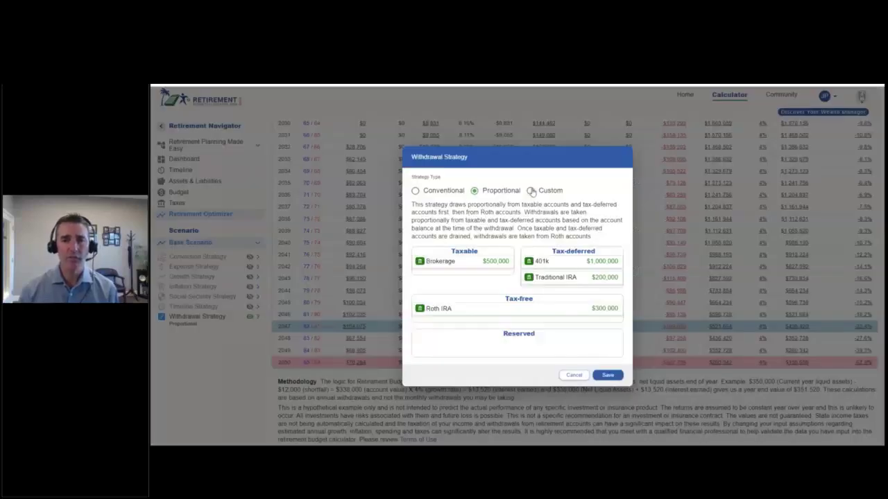
{"action": "left_click", "coordinate": [531, 191]}
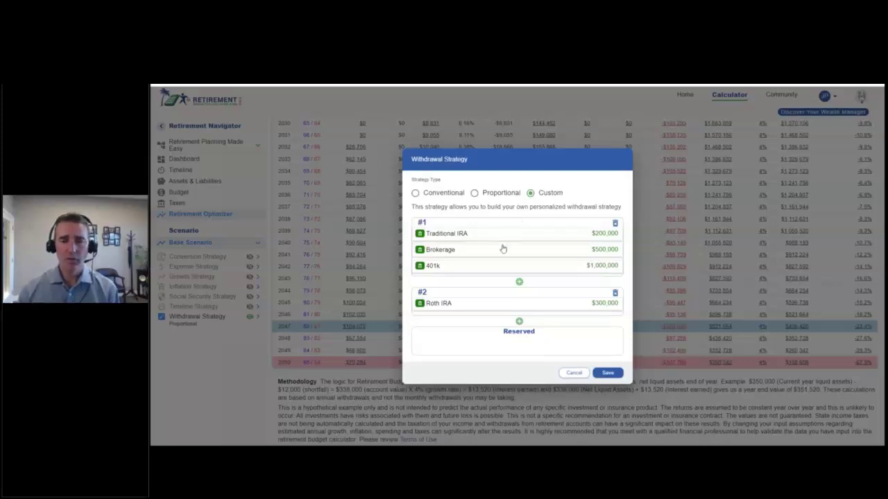
{"action": "left_click", "coordinate": [519, 283]}
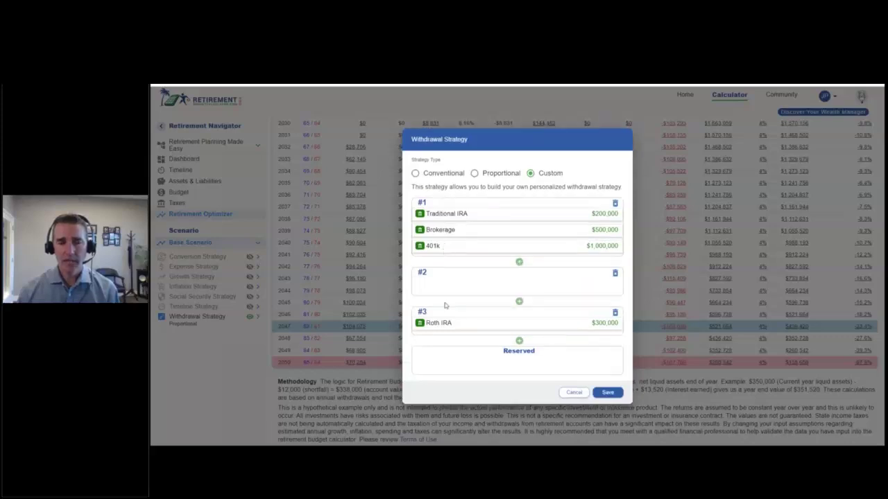
{"action": "left_click_drag", "start_coordinate": [440, 249], "coordinate": [437, 281]}
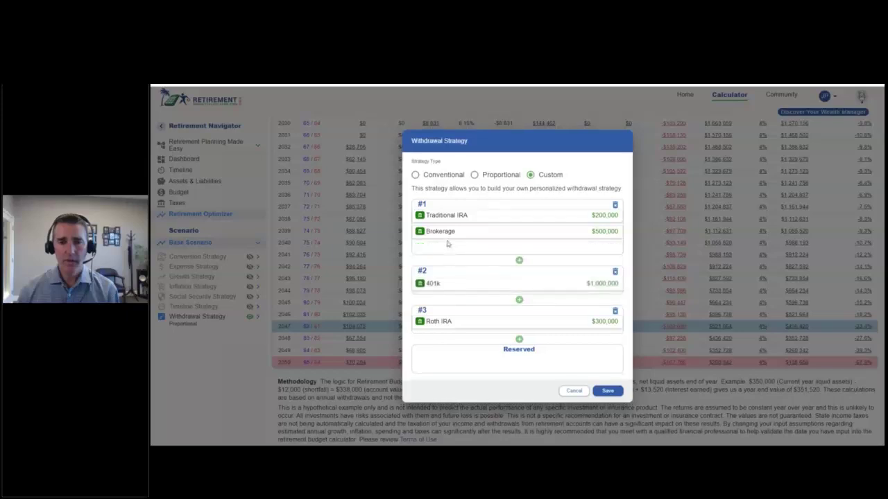
{"action": "left_click_drag", "start_coordinate": [449, 225], "coordinate": [447, 274]}
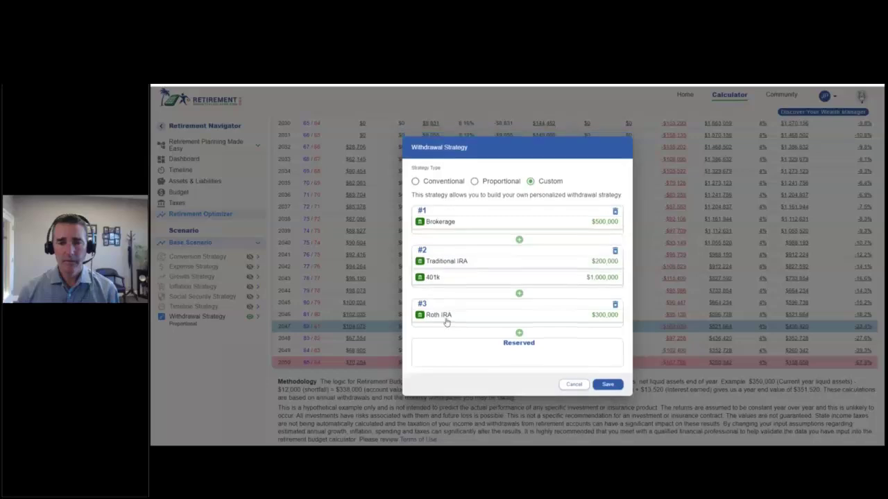
{"action": "left_click_drag", "start_coordinate": [446, 321], "coordinate": [469, 304]}
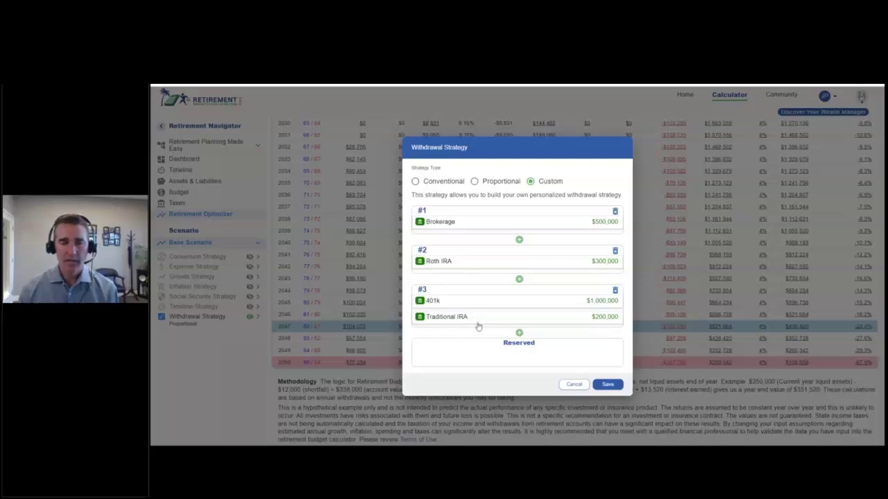
{"action": "left_click", "coordinate": [608, 385]}
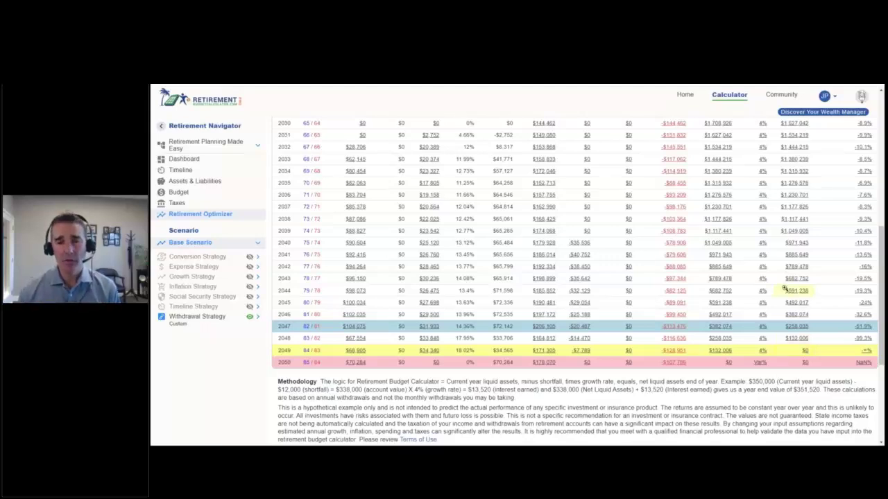
Review the Net Worth Projection, Budget Projection and Buckets Strategy views, and return to the Future View's balance chart and yearly shortfalls.
{"action": "scroll", "coordinate": [788, 290], "scroll_direction": "up", "scroll_amount": 5}
{"action": "scroll", "coordinate": [770, 291], "scroll_direction": "up", "scroll_amount": 2}
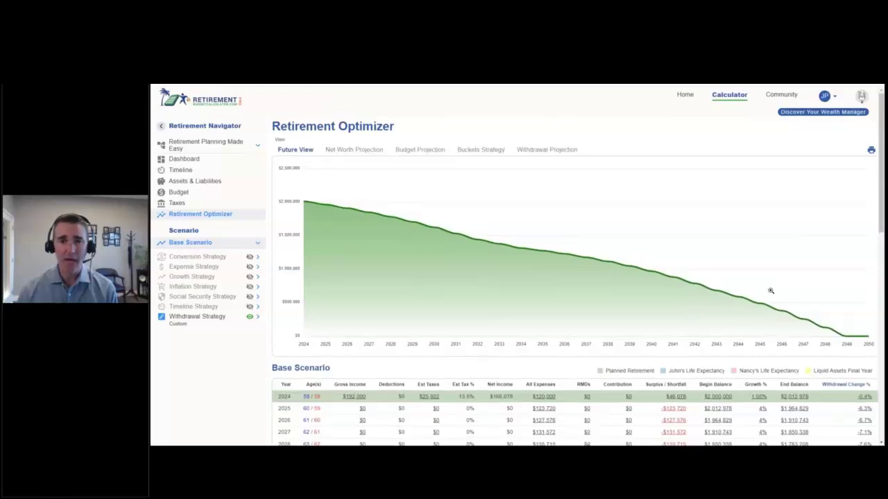
{"action": "left_click", "coordinate": [366, 149]}
{"action": "left_click", "coordinate": [418, 149]}
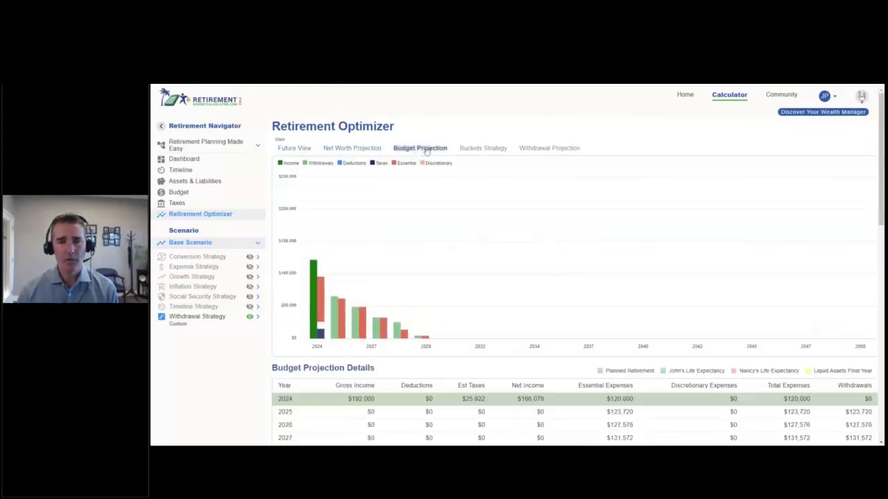
{"action": "left_click", "coordinate": [484, 149]}
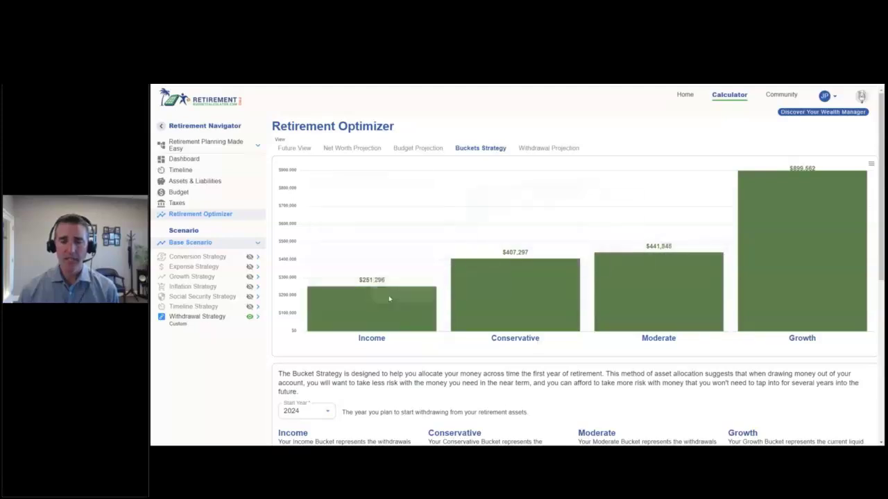
{"action": "mouse_move", "coordinate": [392, 308]}
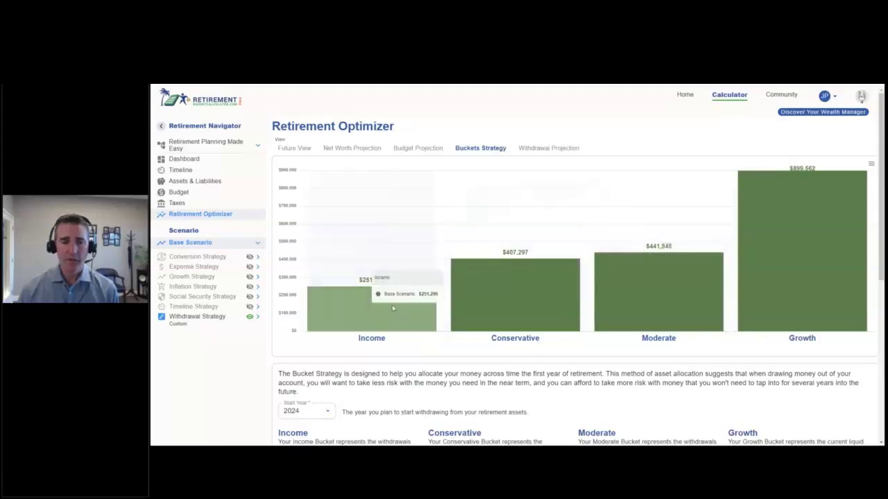
{"action": "left_click", "coordinate": [291, 152]}
{"action": "scroll", "coordinate": [454, 333], "scroll_direction": "down", "scroll_amount": 1}
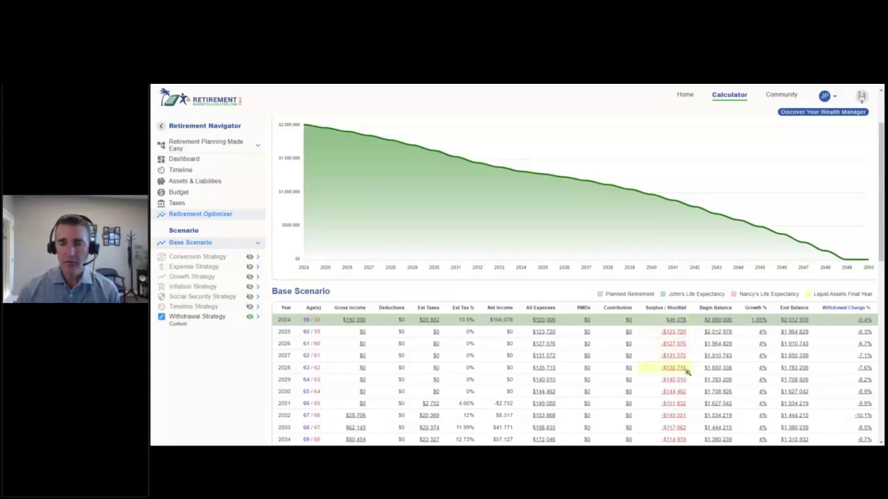
{"action": "scroll", "coordinate": [475, 182], "scroll_direction": "up", "scroll_amount": 2}
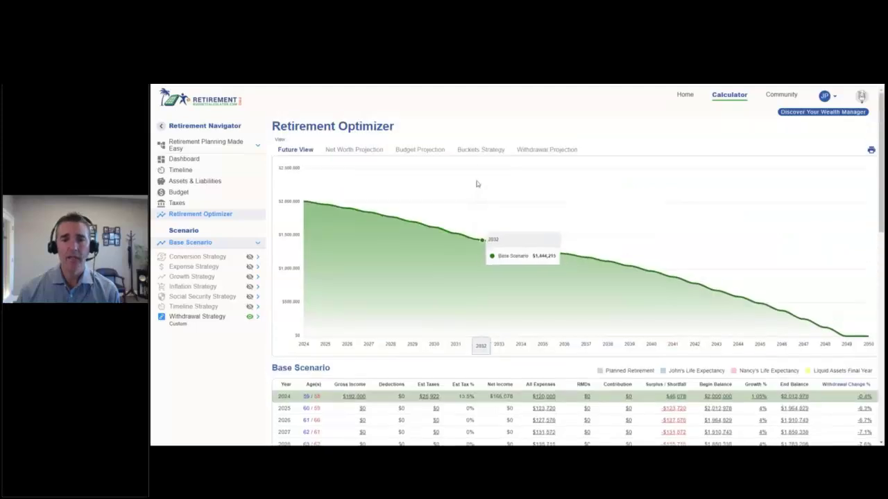
Compare the Base Scenario's Income, Conservative and Moderate bucket amounts in the Buckets Strategy view.
{"action": "left_click", "coordinate": [479, 148]}
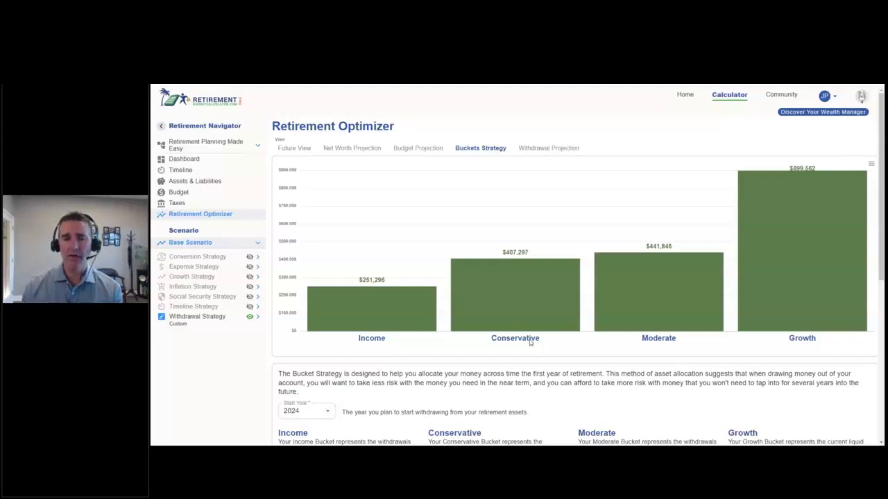
{"action": "mouse_move", "coordinate": [503, 268]}
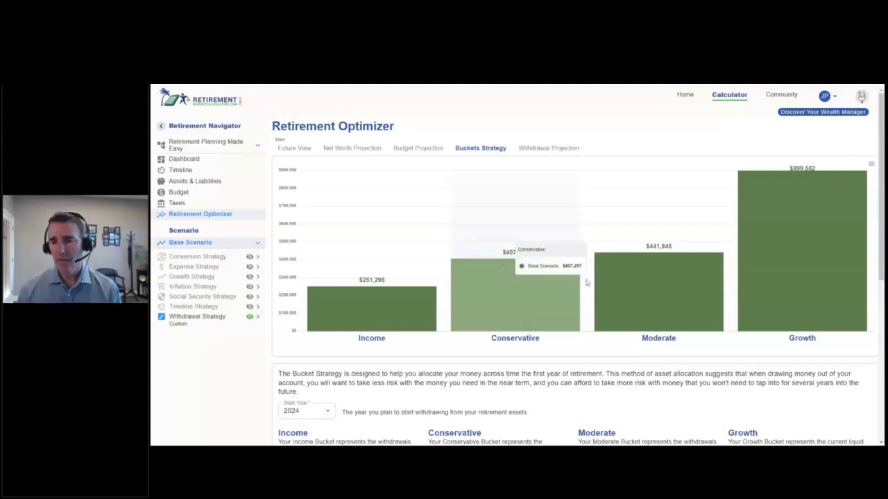
{"action": "mouse_move", "coordinate": [666, 280]}
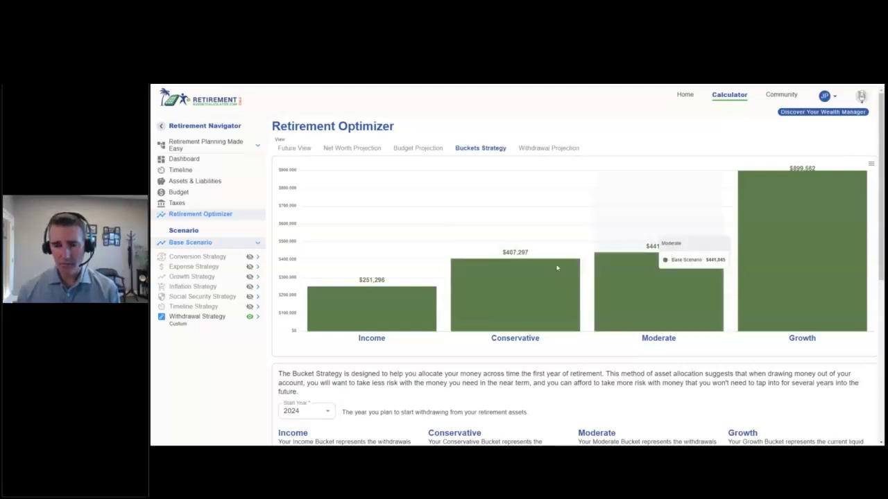
{"action": "mouse_move", "coordinate": [389, 294]}
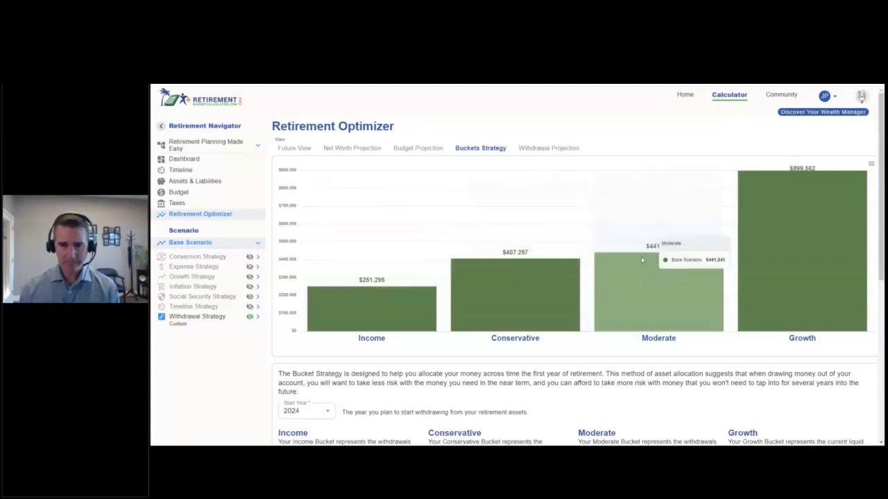
{"action": "mouse_move", "coordinate": [530, 294]}
{"action": "mouse_move", "coordinate": [376, 277]}
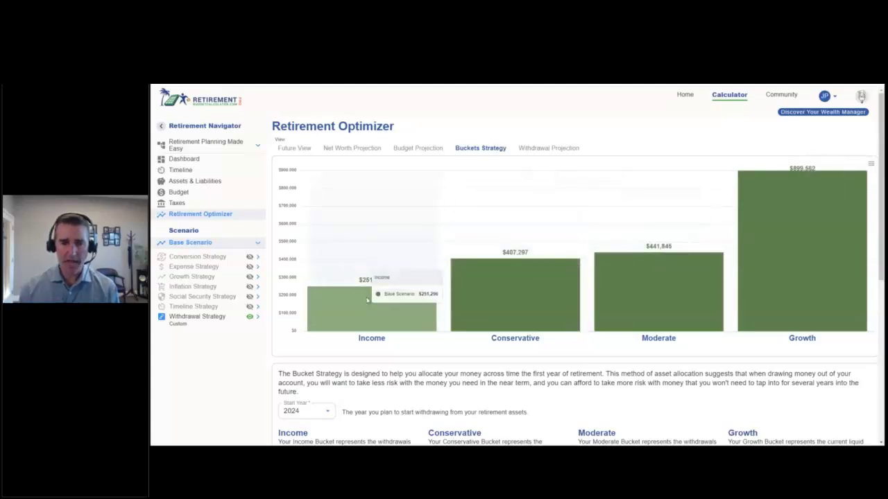
{"action": "mouse_move", "coordinate": [510, 283]}
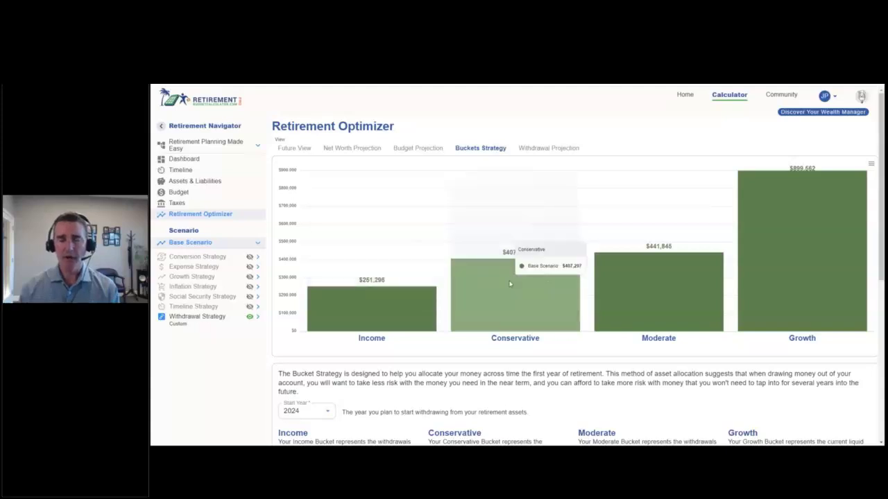
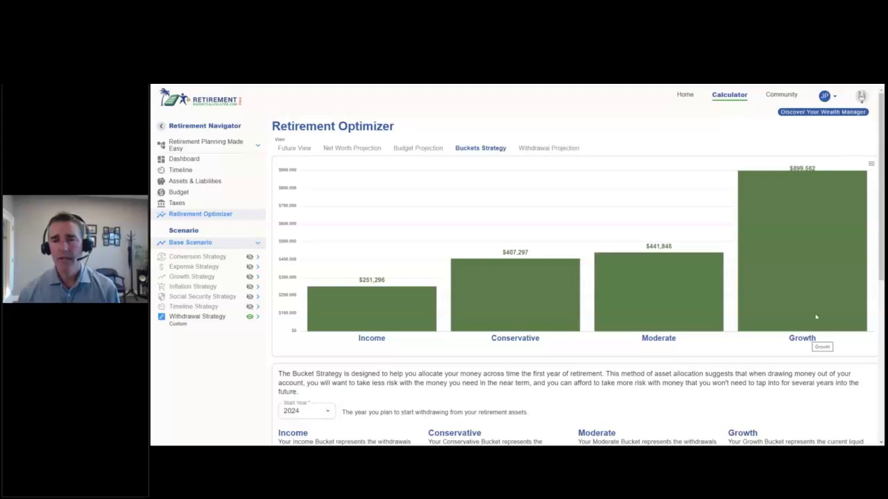
Check the Withdrawal Projection by account tax type and year, and return to the Future View.
{"action": "left_click", "coordinate": [556, 149]}
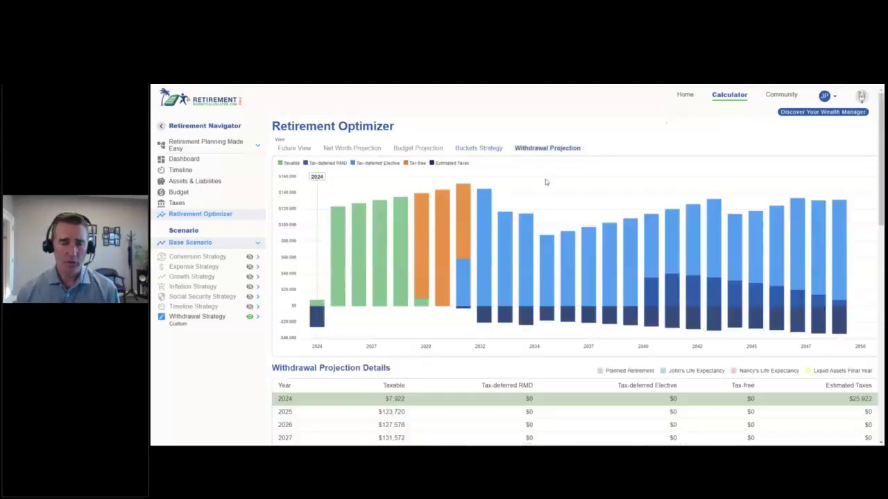
{"action": "left_click", "coordinate": [297, 148]}
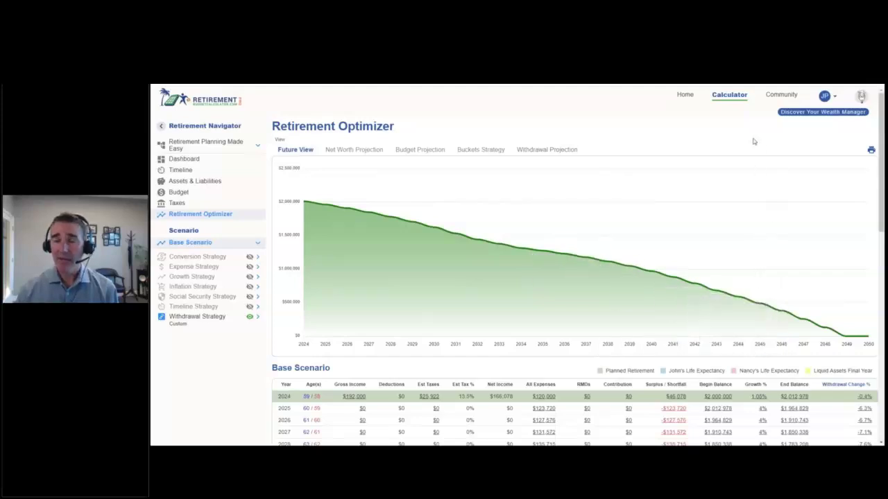
Open the Community and browse the latest posts in its feed.
{"action": "left_click", "coordinate": [781, 98]}
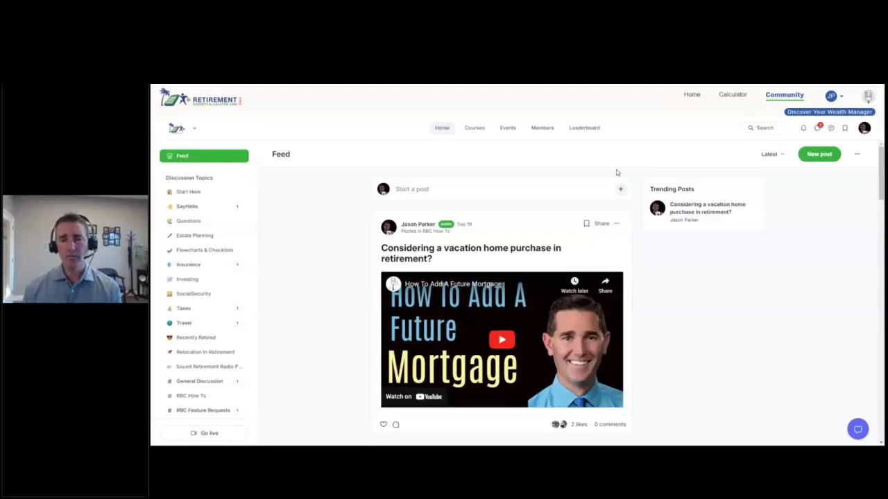
{"action": "scroll", "coordinate": [634, 229], "scroll_direction": "down", "scroll_amount": 3}
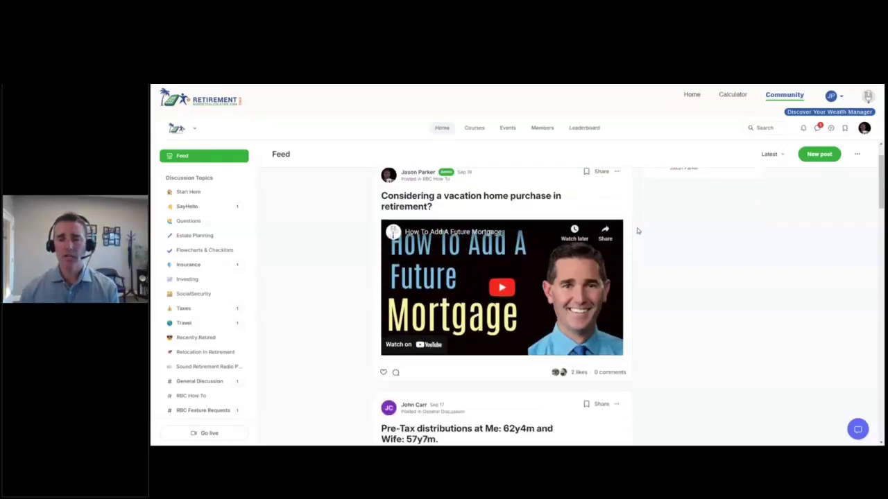
{"action": "scroll", "coordinate": [636, 242], "scroll_direction": "down", "scroll_amount": 4}
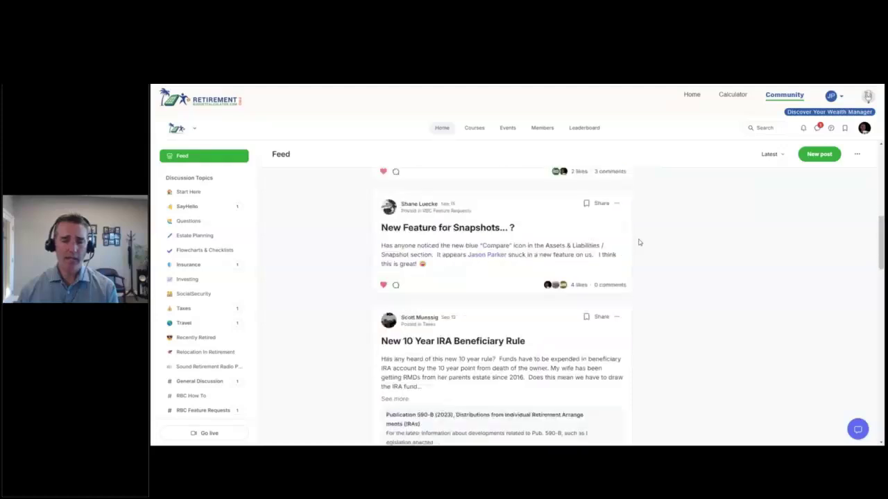
{"action": "scroll", "coordinate": [639, 242], "scroll_direction": "down", "scroll_amount": 10}
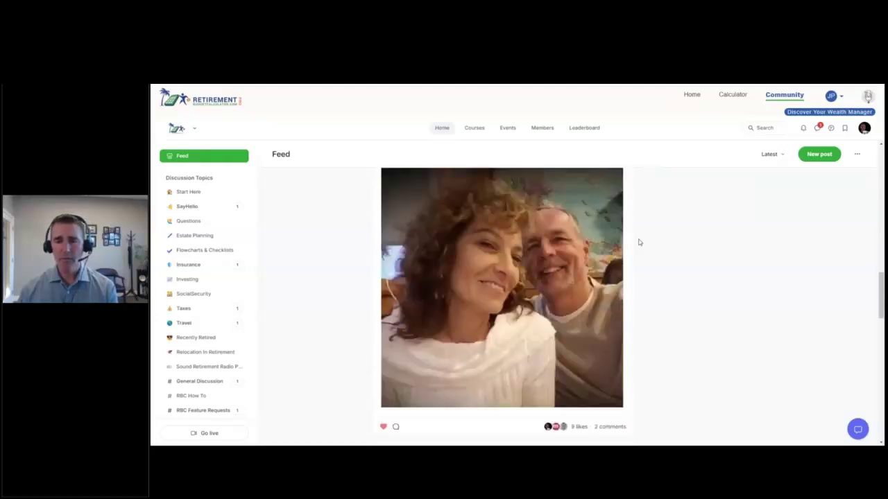
{"action": "scroll", "coordinate": [639, 242], "scroll_direction": "down", "scroll_amount": 3}
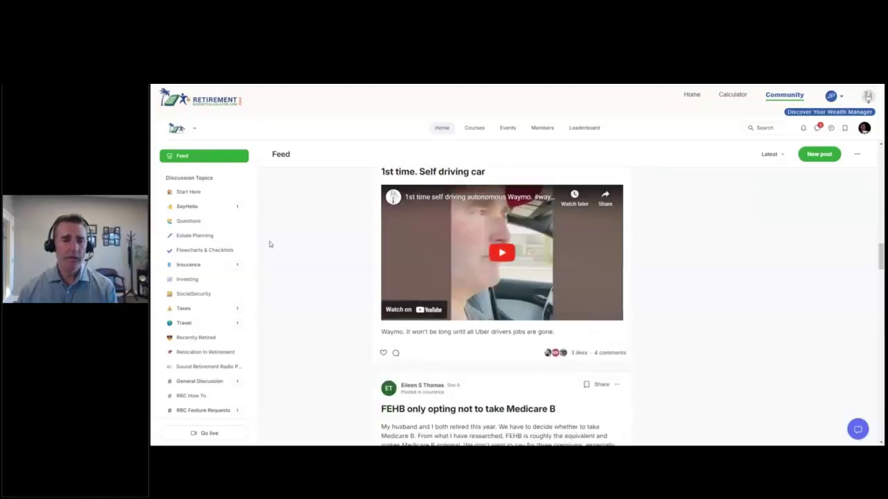
{"action": "scroll", "coordinate": [303, 254], "scroll_direction": "down", "scroll_amount": 5}
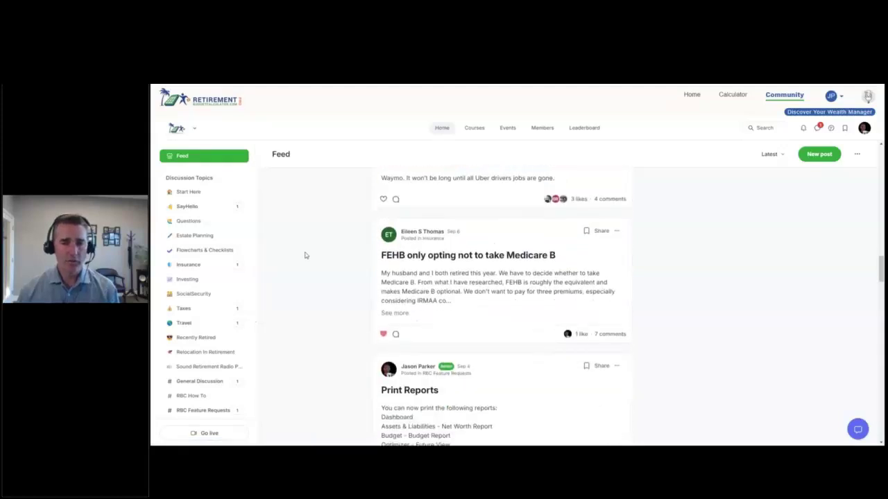
Examine the "Will My Social Security Benefits Be Reduced?" PDF under Flowcharts & Checklists, close it and return to the community feed.
{"action": "left_click", "coordinate": [244, 251]}
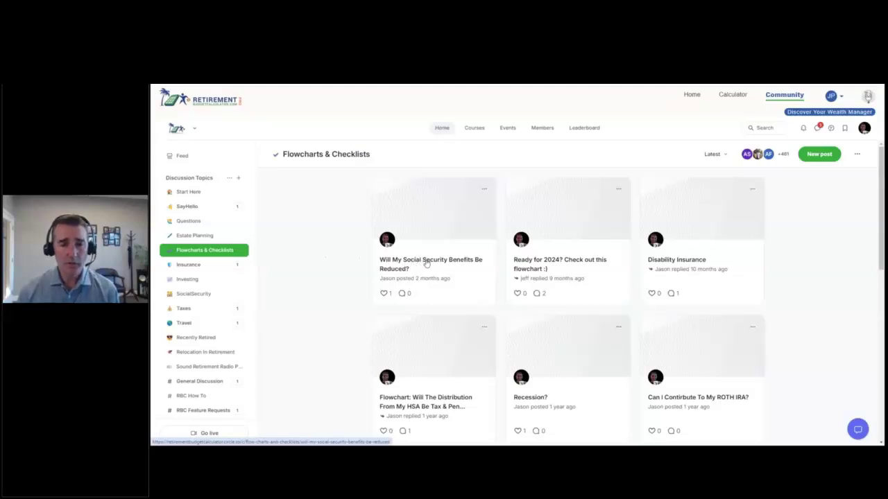
{"action": "left_click", "coordinate": [427, 262]}
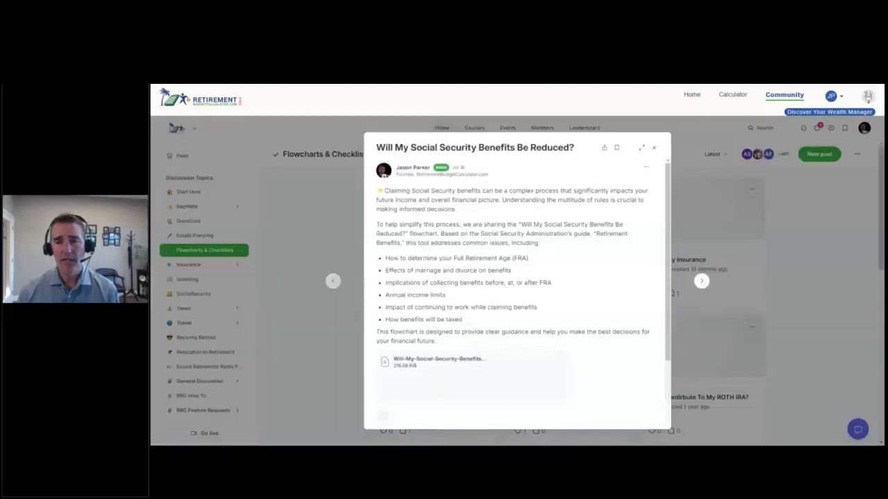
{"action": "scroll", "coordinate": [459, 326], "scroll_direction": "down", "scroll_amount": 2}
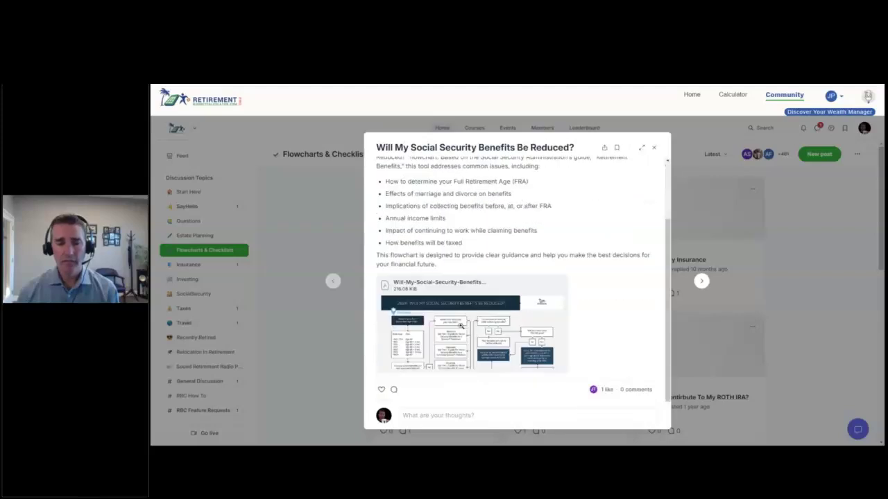
{"action": "left_click", "coordinate": [461, 326]}
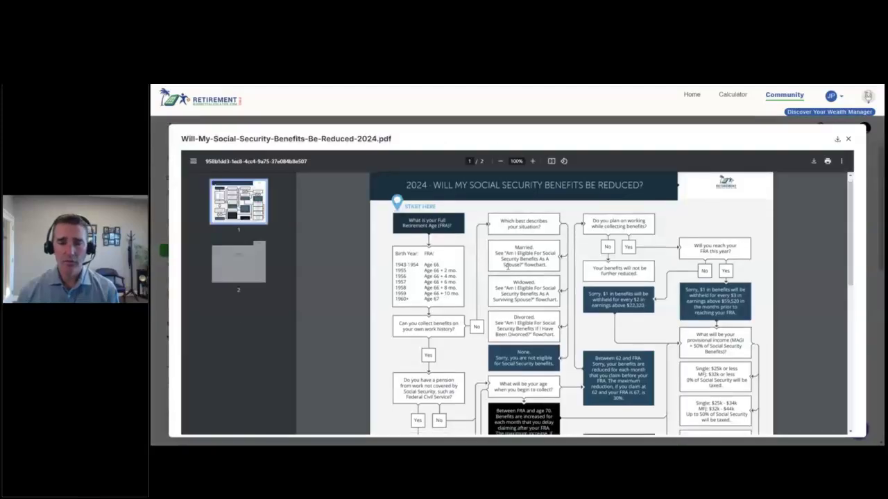
{"action": "scroll", "coordinate": [508, 264], "scroll_direction": "down", "scroll_amount": 2}
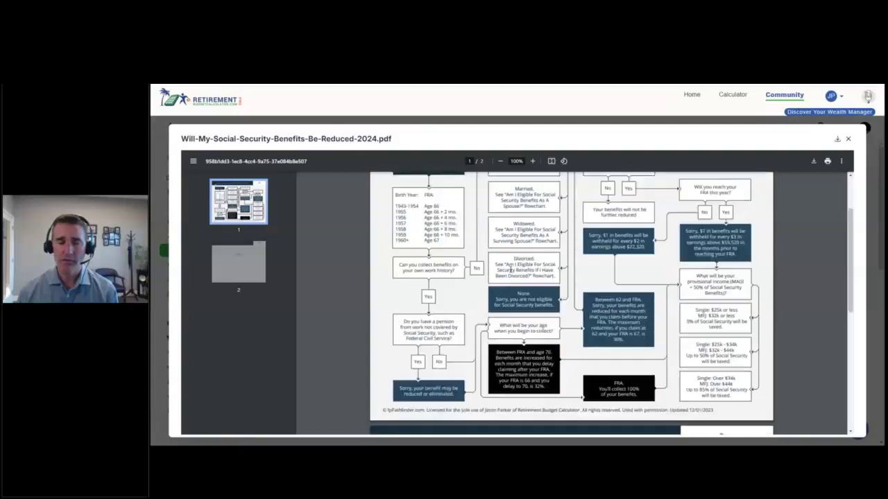
{"action": "scroll", "coordinate": [510, 270], "scroll_direction": "down", "scroll_amount": 4}
{"action": "scroll", "coordinate": [510, 270], "scroll_direction": "up", "scroll_amount": 3}
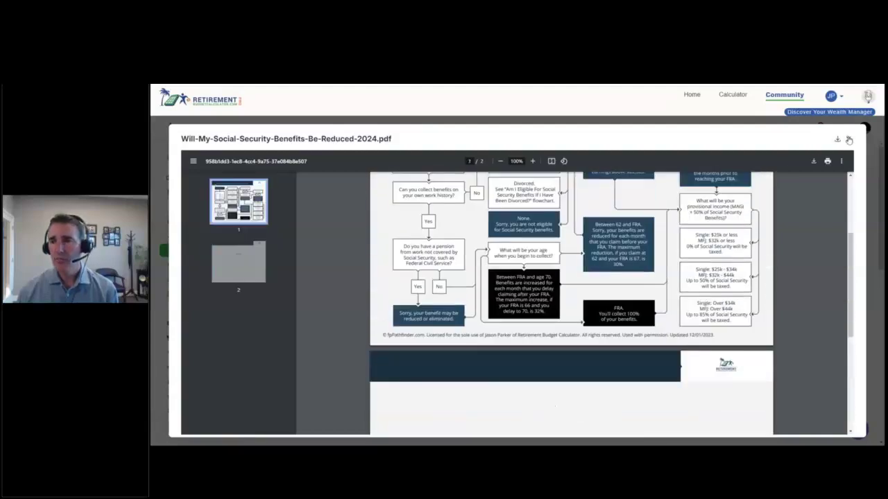
{"action": "left_click", "coordinate": [849, 140]}
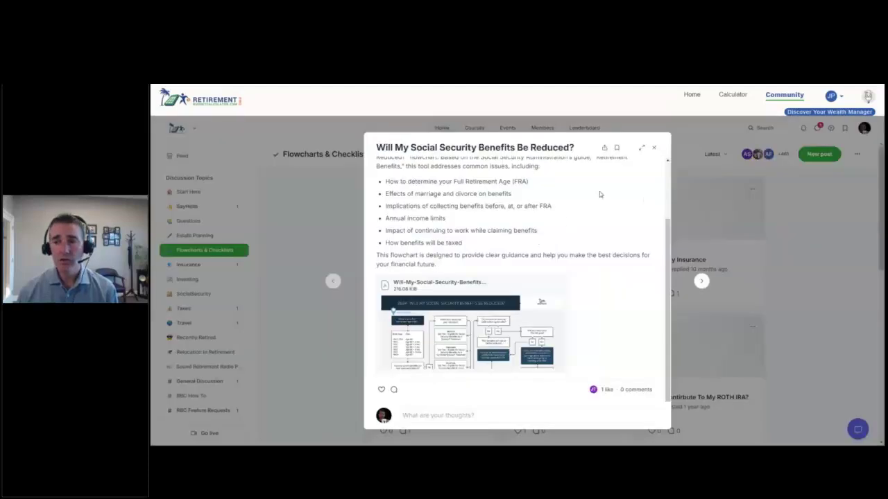
{"action": "left_click", "coordinate": [654, 148]}
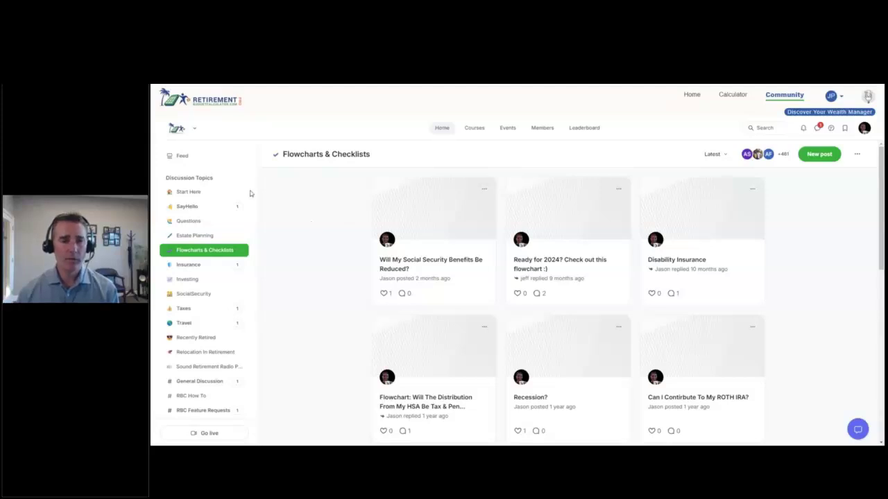
{"action": "left_click", "coordinate": [191, 193]}
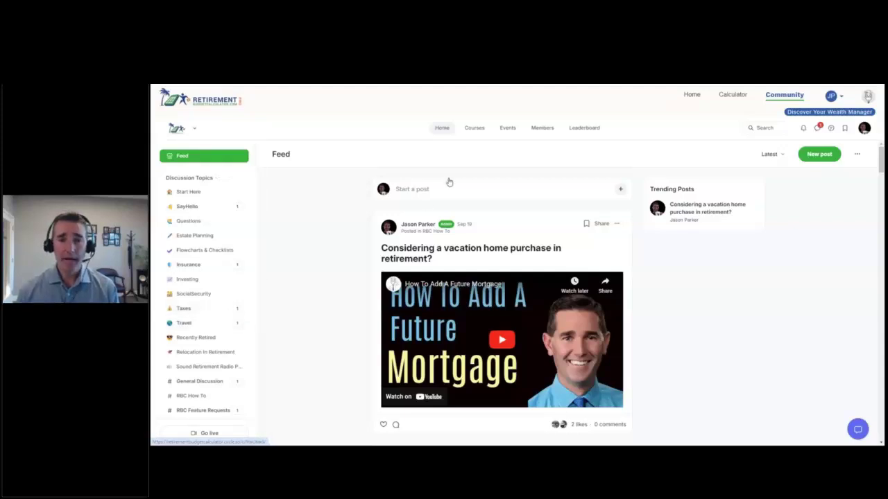
Return to the Calculator and ask Finn how much the Social Security benefit increases when waiting until 70 with a full retirement age of 67.
{"action": "left_click", "coordinate": [742, 96]}
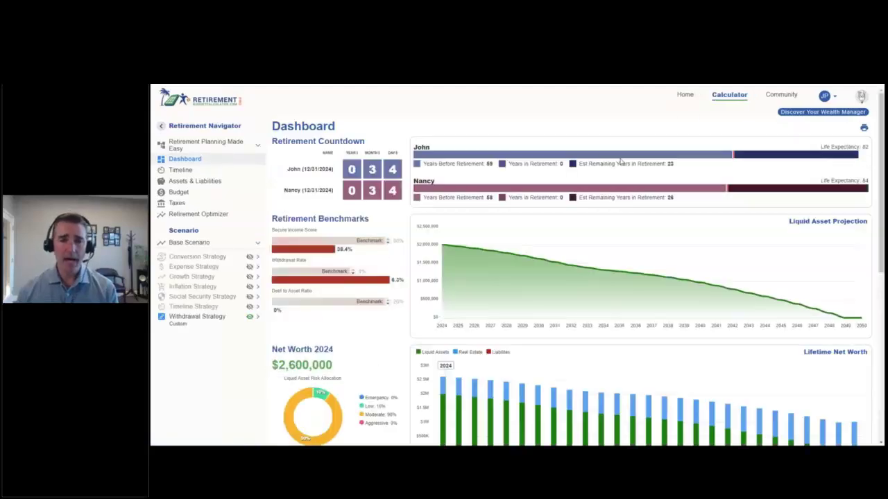
{"action": "left_click", "coordinate": [862, 98]}
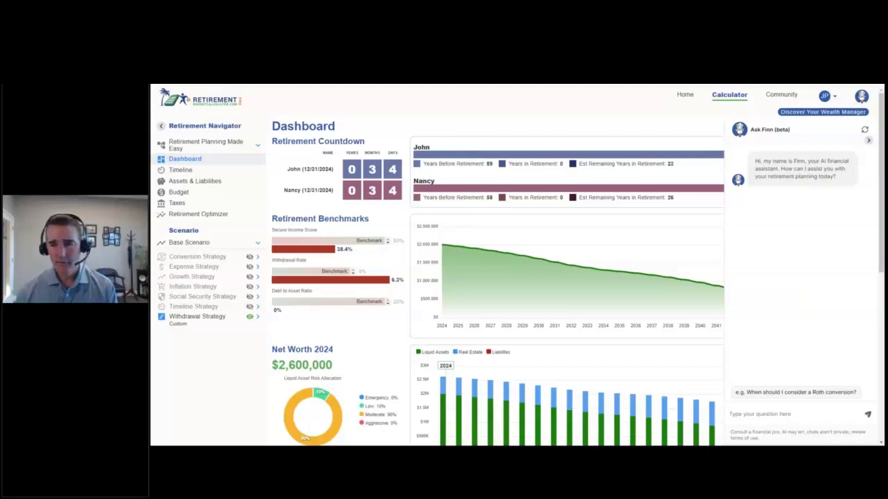
{"action": "type", "text": "If my full retirement age is 67 and I wait until 70 to start social security how much does my benefit increase?"}
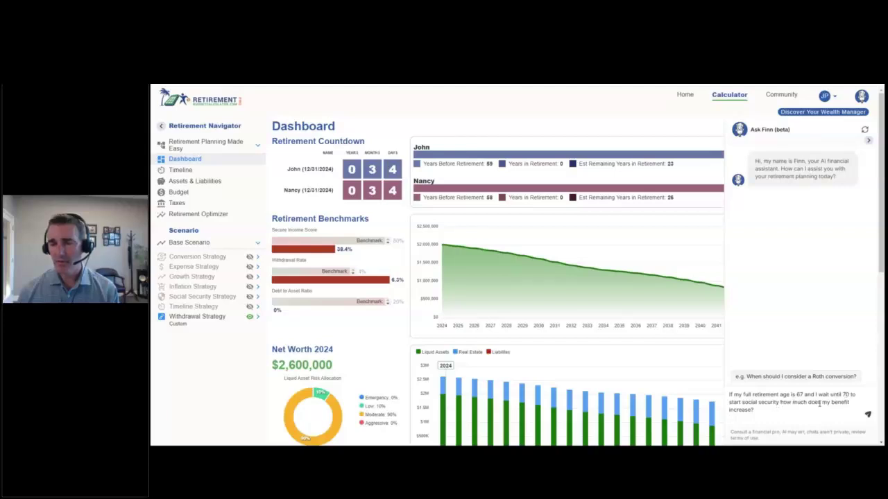
{"action": "left_click", "coordinate": [867, 415]}
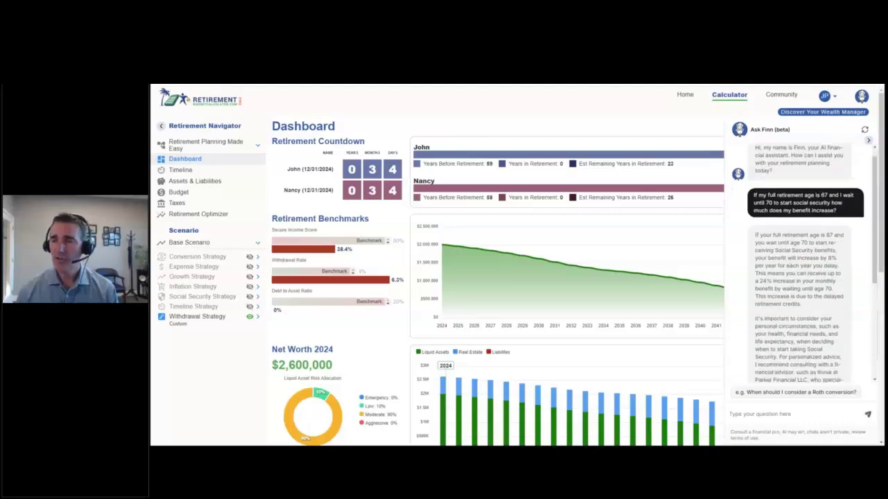
{"action": "scroll", "coordinate": [777, 222], "scroll_direction": "up", "scroll_amount": 3}
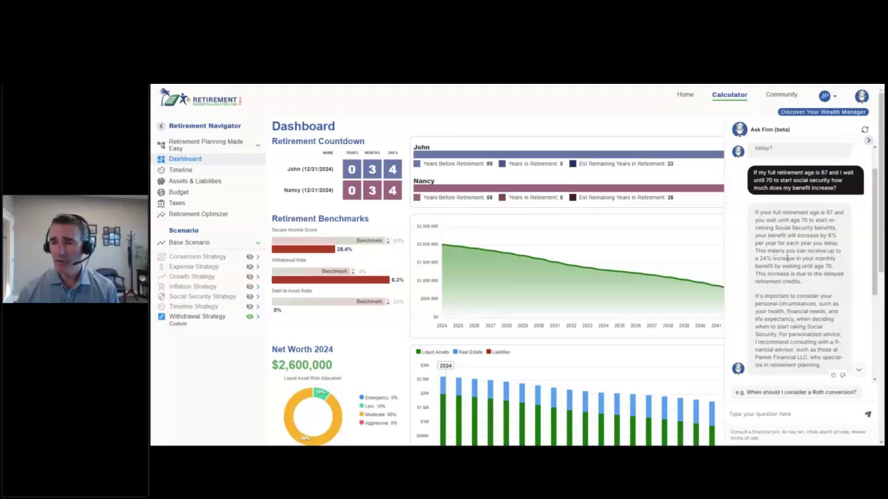
{"action": "scroll", "coordinate": [787, 258], "scroll_direction": "down", "scroll_amount": 1}
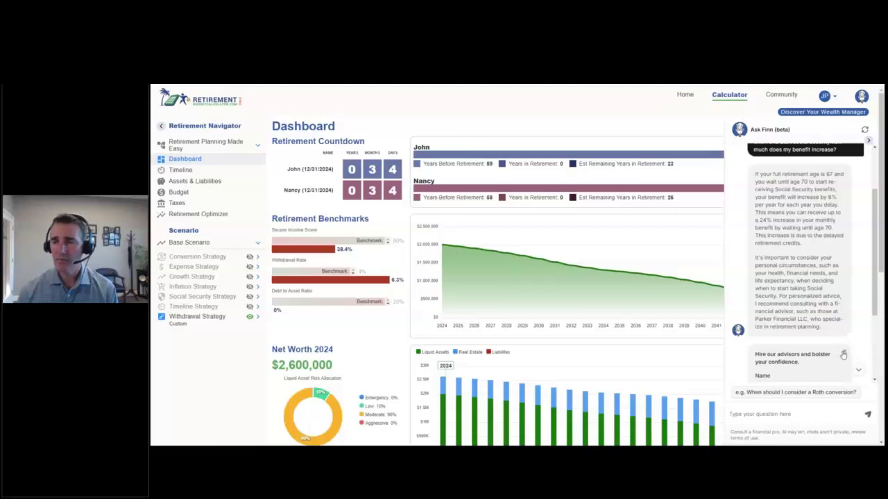
{"action": "scroll", "coordinate": [795, 274], "scroll_direction": "up", "scroll_amount": 1}
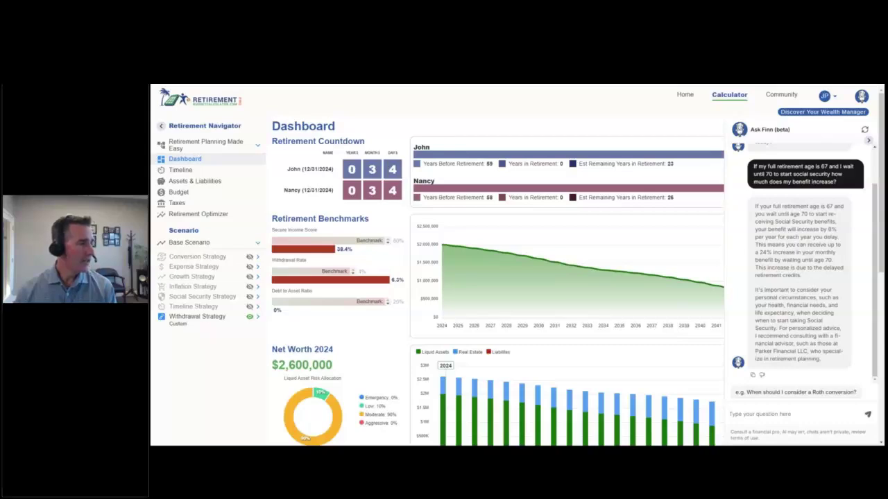
Ask Finn "How does the residential clean energy credit work?" and read the answer.
{"action": "left_click", "coordinate": [789, 414]}
{"action": "type", "text": "How does the residential clean energy credit work?"}
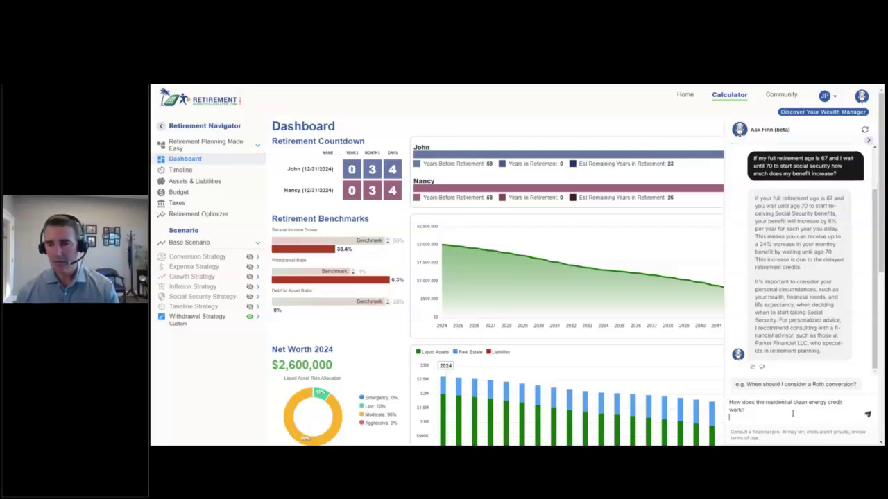
{"action": "left_click", "coordinate": [866, 416]}
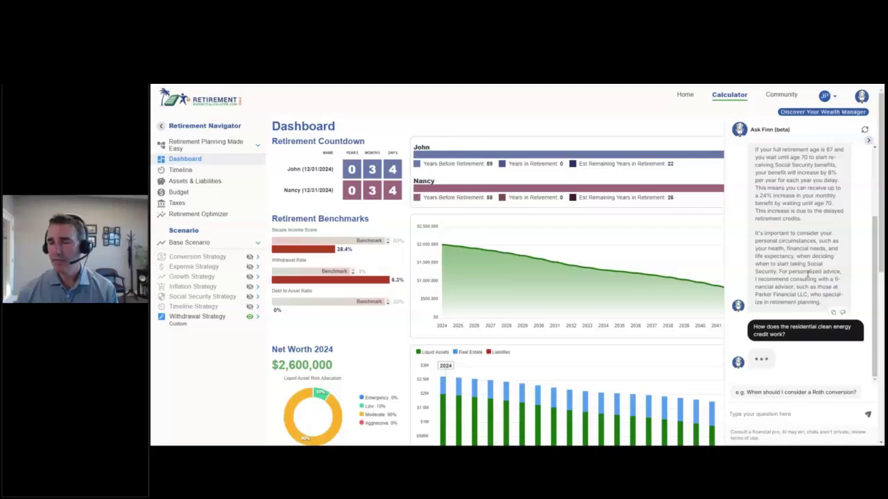
{"action": "scroll", "coordinate": [806, 275], "scroll_direction": "down", "scroll_amount": 1}
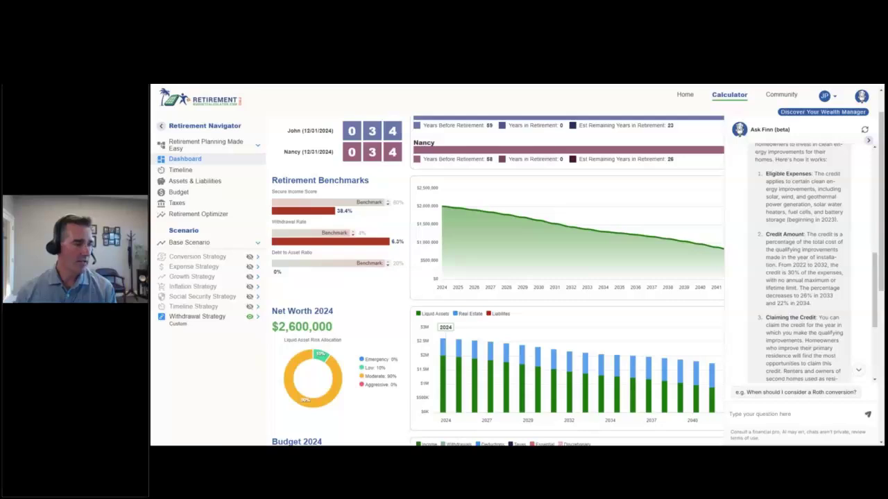
Ask Finn for a credit example based on spending 100k on a new home solar system, read the reply and close the assistant.
{"action": "left_click", "coordinate": [762, 413]}
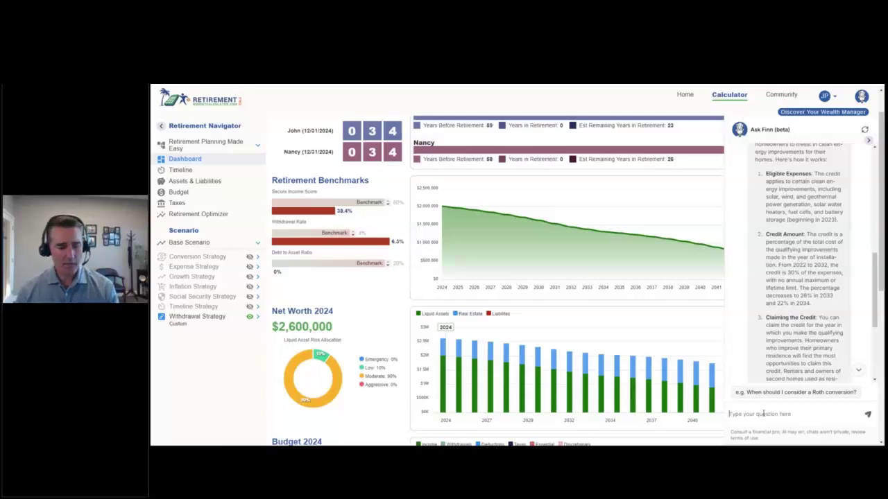
{"action": "type", "text": "Can you give me an example if I were to spend 100k on a new solar system for my house?"}
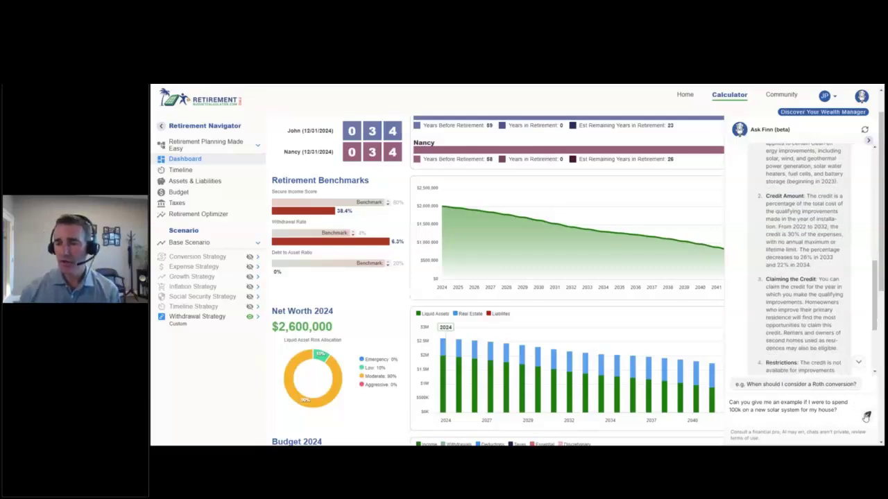
{"action": "left_click", "coordinate": [867, 415]}
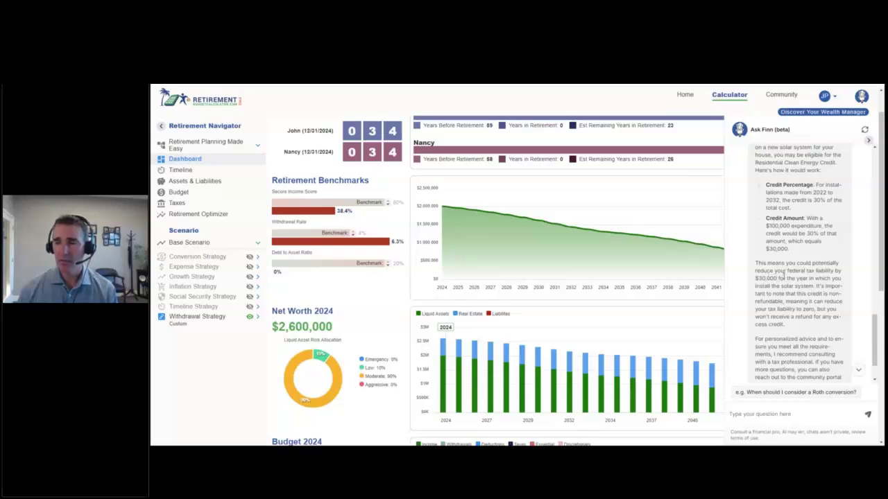
{"action": "scroll", "coordinate": [798, 267], "scroll_direction": "down", "scroll_amount": 1}
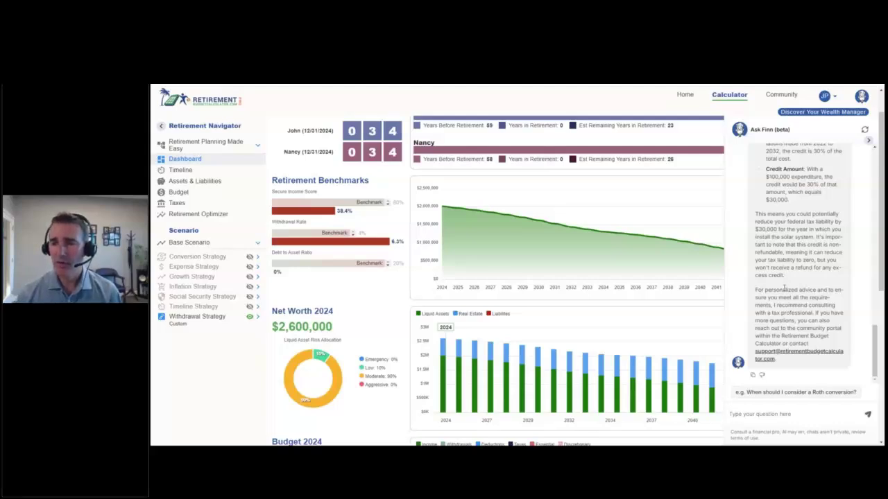
{"action": "triple_click", "coordinate": [783, 289]}
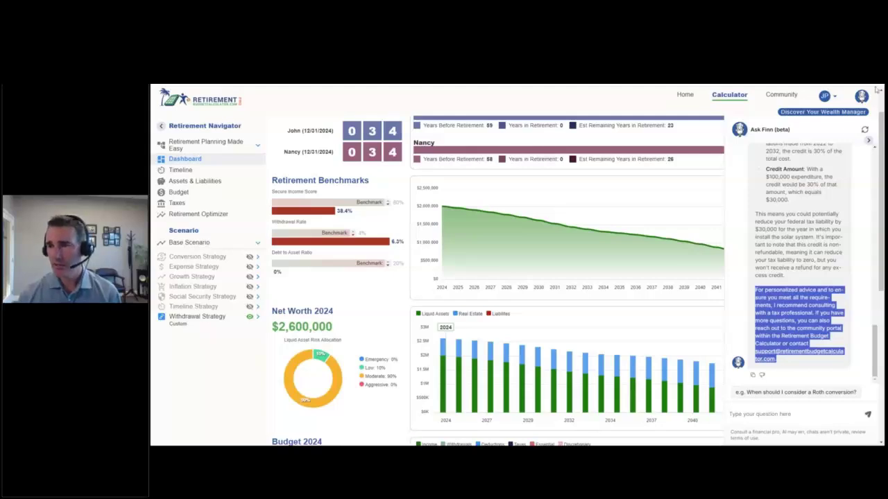
{"action": "left_click", "coordinate": [868, 140]}
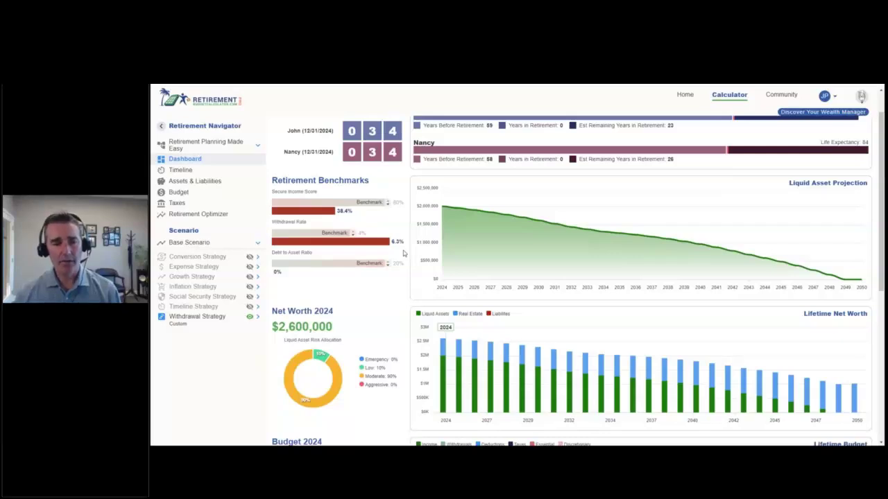
Turn off the Base Scenario's custom Withdrawal Strategy and review the Dashboard's Retirement Countdown and Secure Income Score benchmark.
{"action": "left_click", "coordinate": [250, 316]}
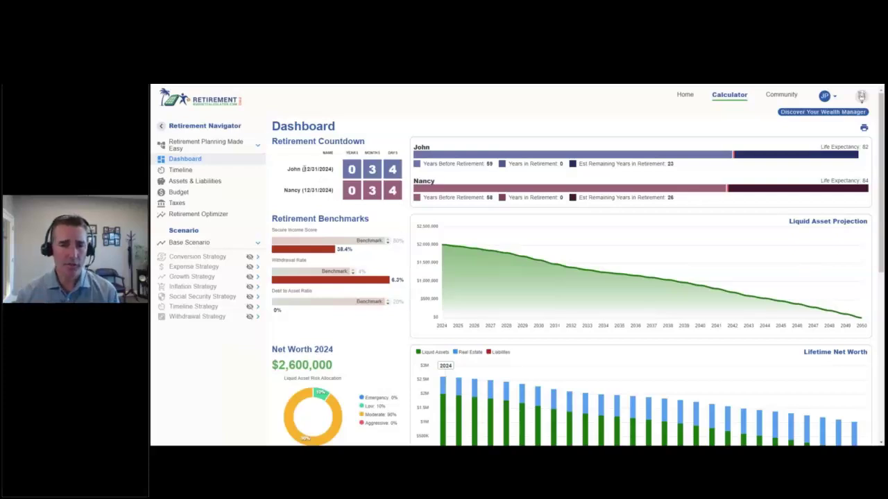
{"action": "triple_click", "coordinate": [305, 170]}
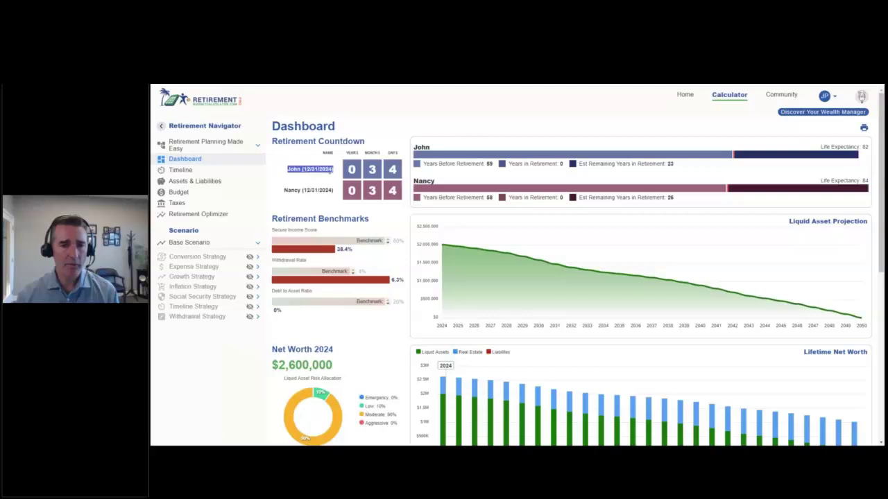
{"action": "left_click", "coordinate": [326, 190]}
{"action": "scroll", "coordinate": [325, 186], "scroll_direction": "down", "scroll_amount": 1}
{"action": "triple_click", "coordinate": [322, 180]}
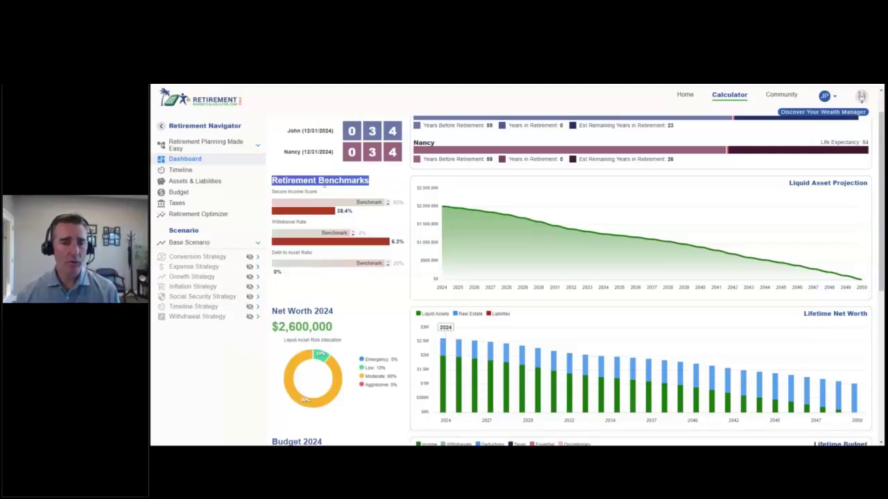
{"action": "left_click", "coordinate": [311, 195]}
{"action": "triple_click", "coordinate": [310, 194]}
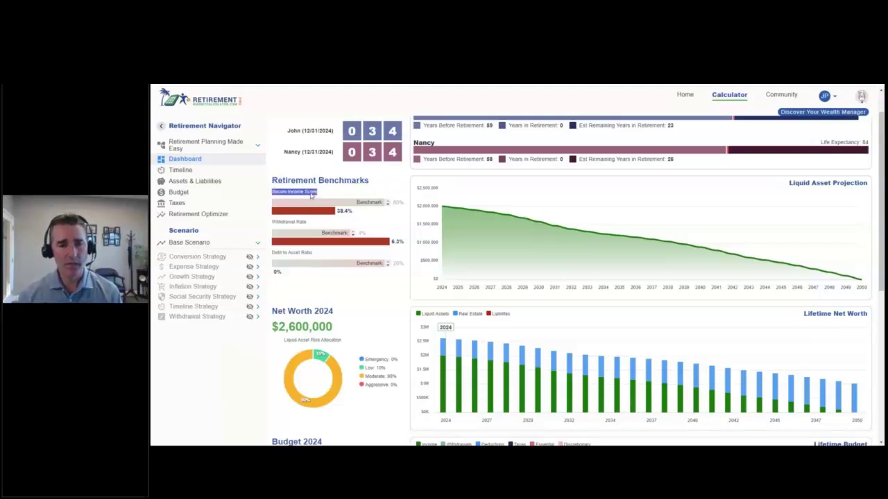
Review the Dashboard's Withdrawal Rate and Debt to Asset Ratio benchmarks along with the Net Worth 2024 and Budget 2024 summaries.
{"action": "triple_click", "coordinate": [302, 223]}
{"action": "triple_click", "coordinate": [302, 253]}
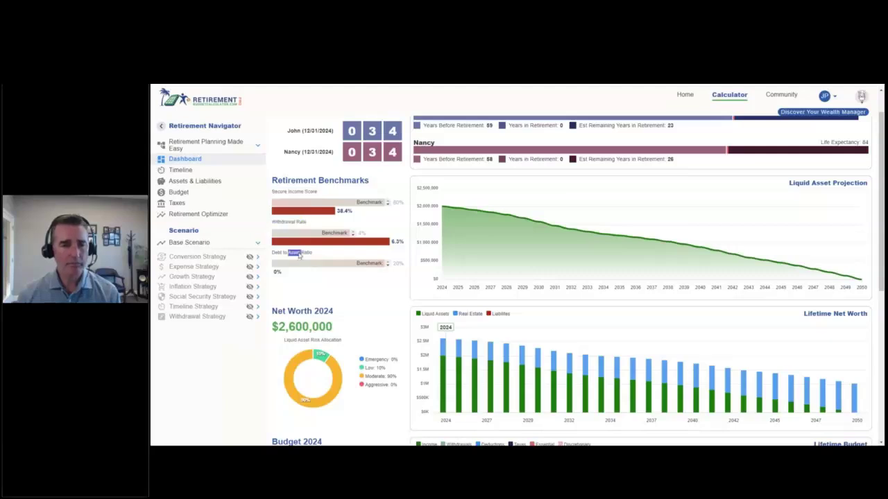
{"action": "scroll", "coordinate": [372, 220], "scroll_direction": "down", "scroll_amount": 2}
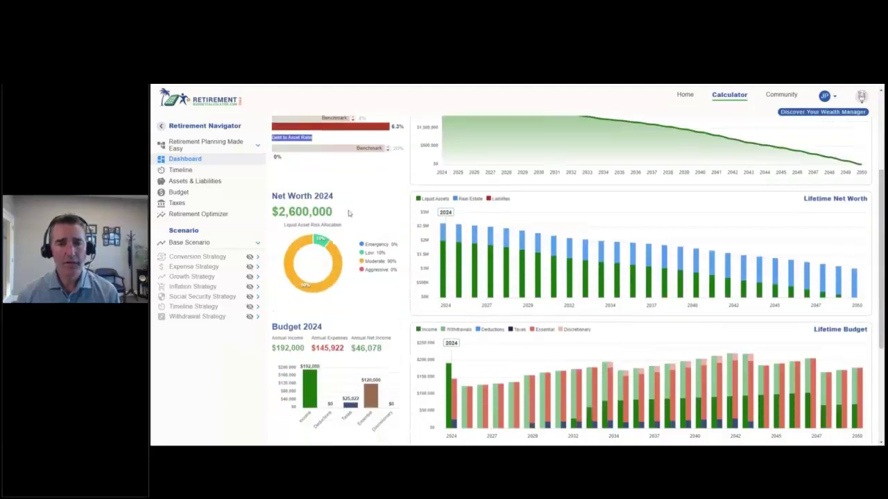
{"action": "triple_click", "coordinate": [309, 196]}
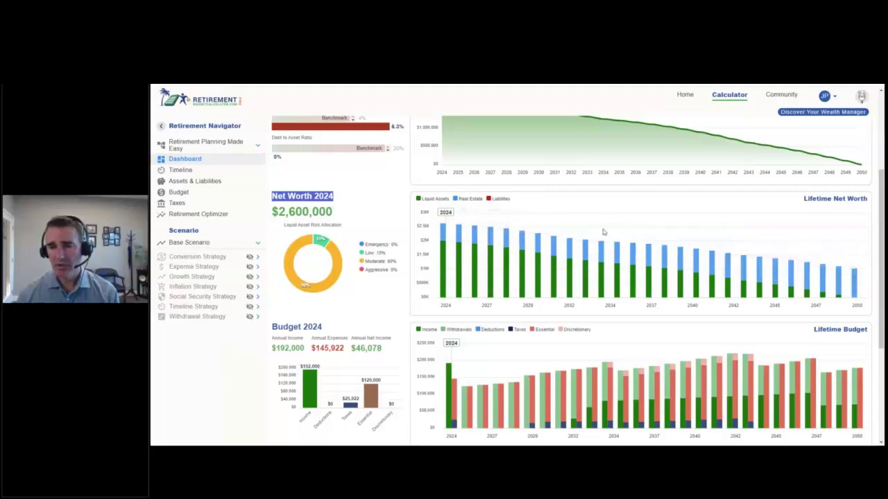
{"action": "scroll", "coordinate": [604, 232], "scroll_direction": "down", "scroll_amount": 1}
{"action": "double_click", "coordinate": [312, 250]}
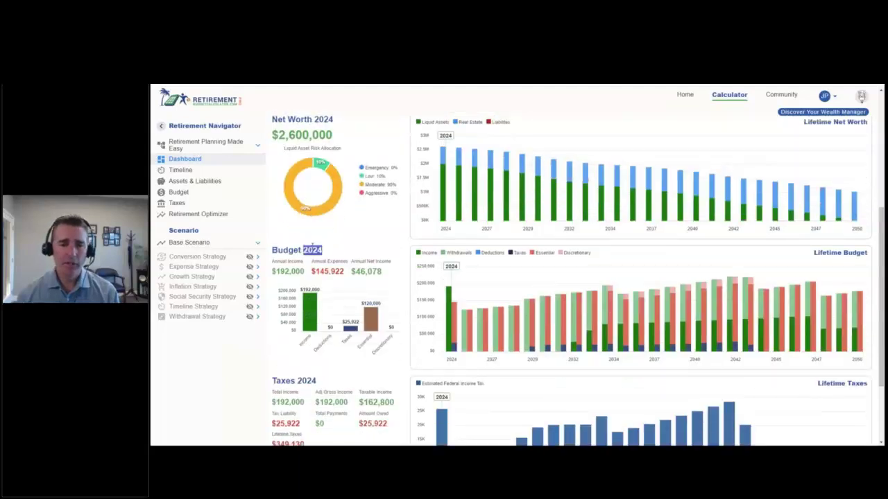
{"action": "triple_click", "coordinate": [312, 248]}
Review the Dashboard's Taxes 2024 summary, its Lifetime Taxes figure and the Lifetime Taxes chart.
{"action": "scroll", "coordinate": [515, 224], "scroll_direction": "down", "scroll_amount": 1}
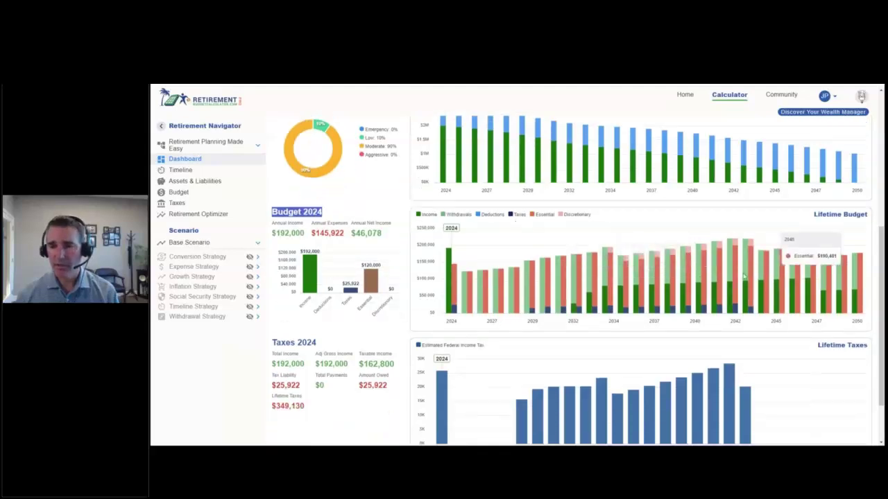
{"action": "scroll", "coordinate": [599, 229], "scroll_direction": "down", "scroll_amount": 1}
{"action": "triple_click", "coordinate": [301, 274]}
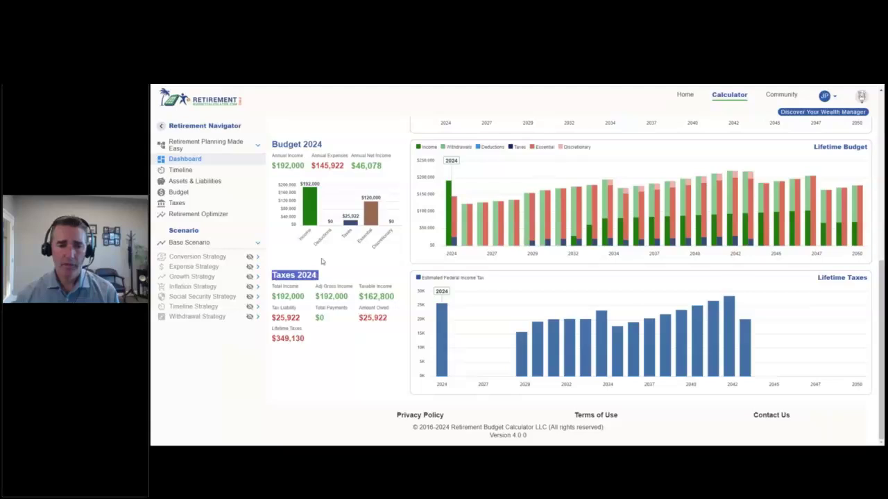
{"action": "triple_click", "coordinate": [300, 339]}
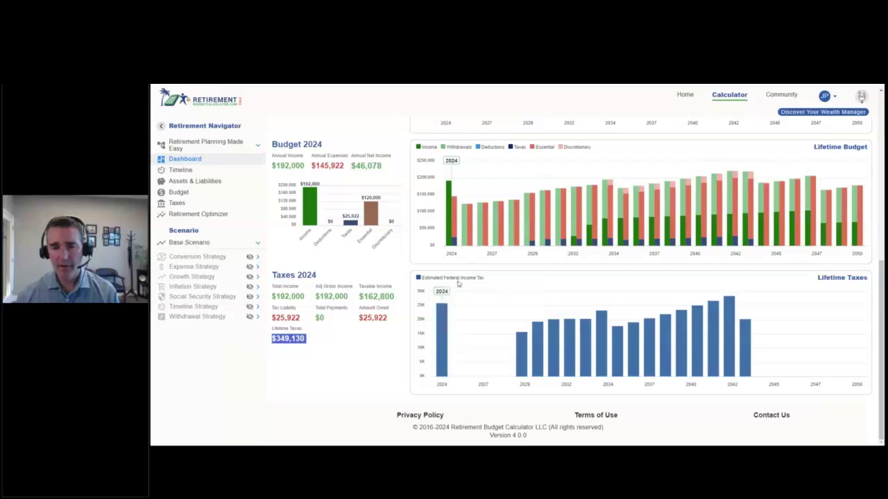
{"action": "mouse_move", "coordinate": [533, 353]}
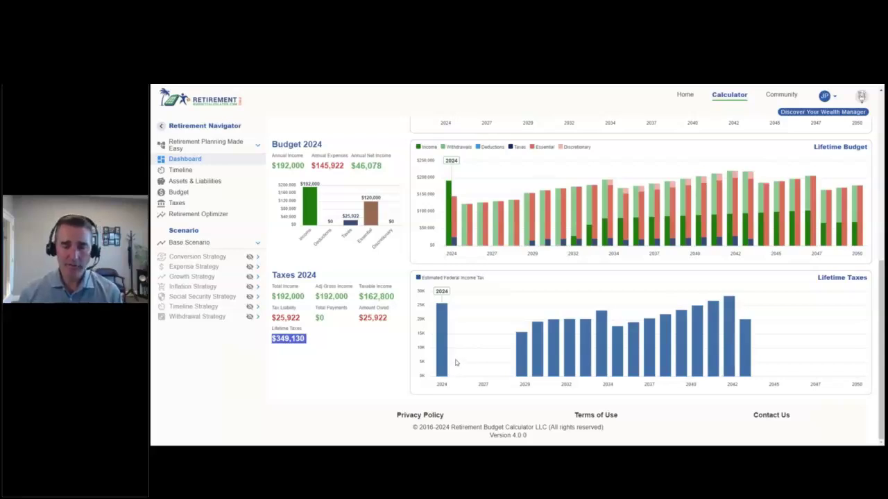
{"action": "scroll", "coordinate": [456, 362], "scroll_direction": "up", "scroll_amount": 10}
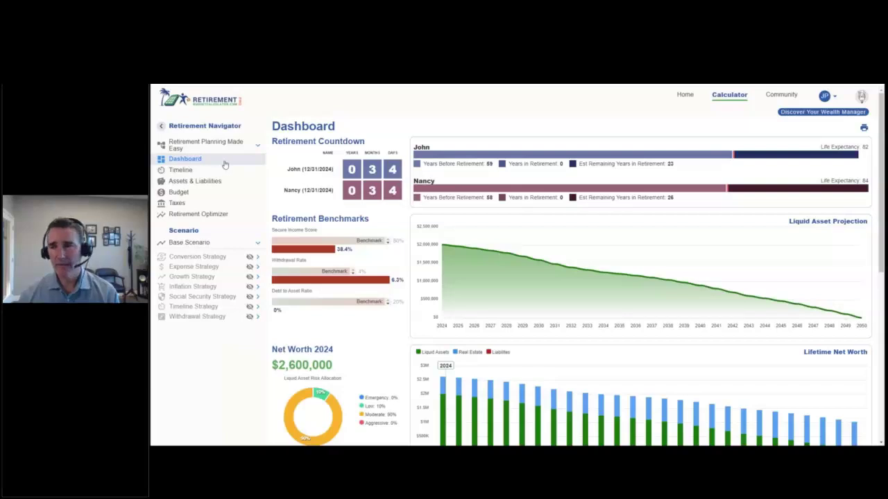
{"action": "left_click", "coordinate": [207, 174]}
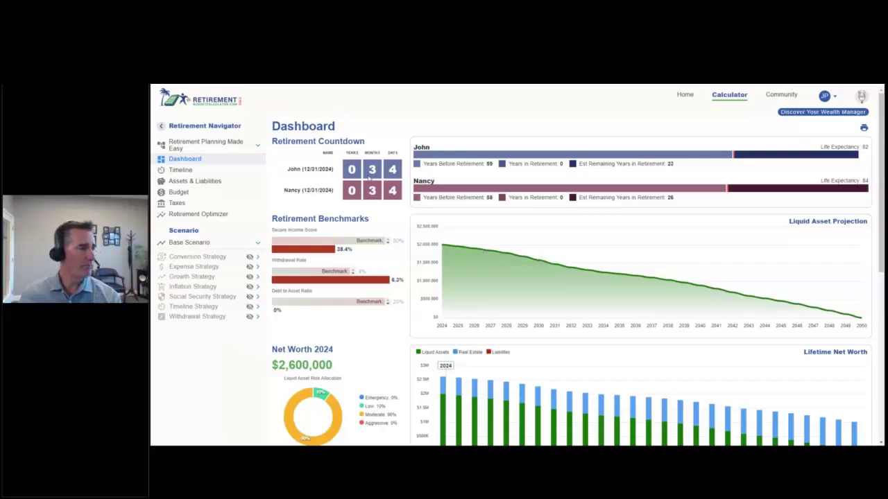
{"action": "left_click_drag", "start_coordinate": [152, 89], "coordinate": [465, 85]}
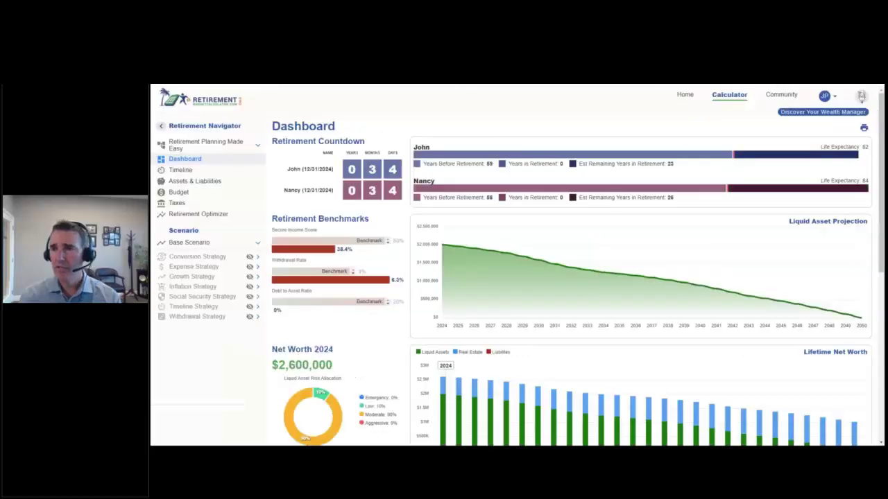
Browse the Community's discussion topics and links, and view the KFF Health Insurance Marketplace Calculator before returning to the feed.
{"action": "left_click", "coordinate": [782, 96]}
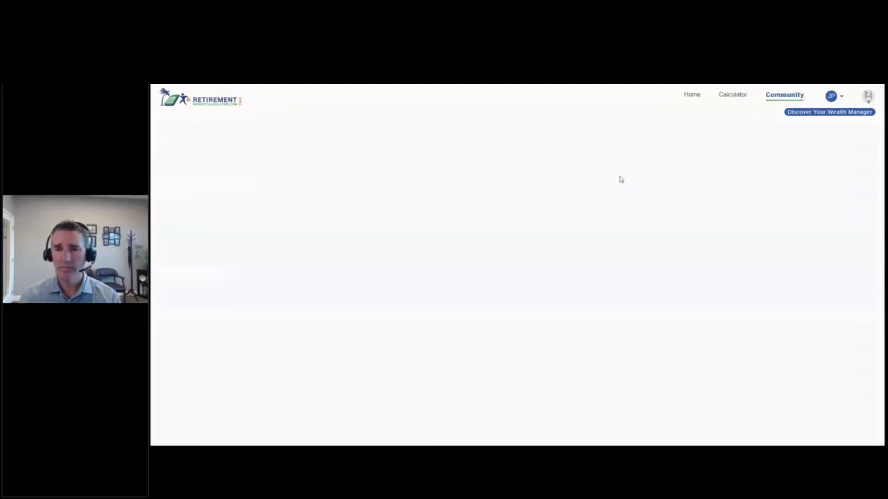
{"action": "scroll", "coordinate": [222, 212], "scroll_direction": "down", "scroll_amount": 2}
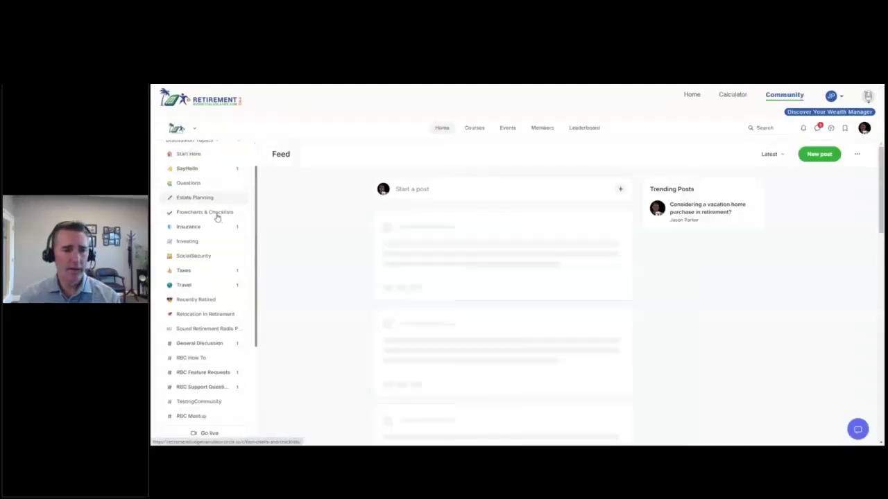
{"action": "scroll", "coordinate": [220, 264], "scroll_direction": "down", "scroll_amount": 3}
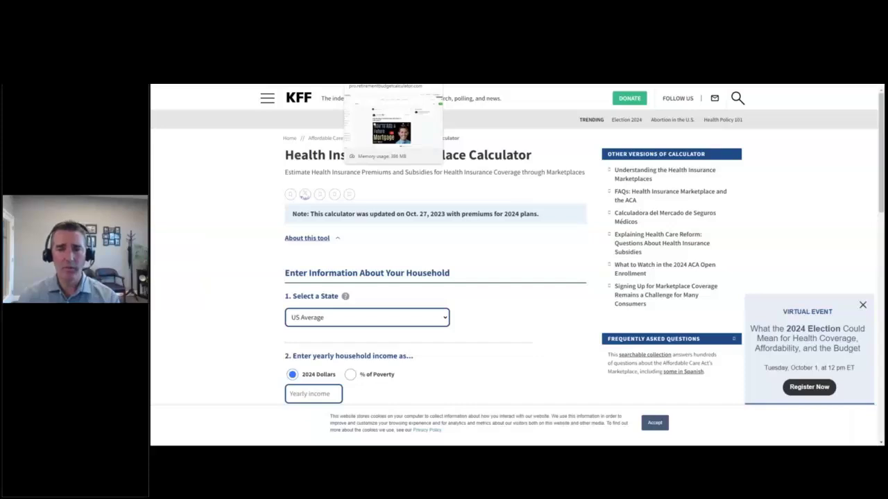
{"action": "key", "text": "ctrl+Tab"}
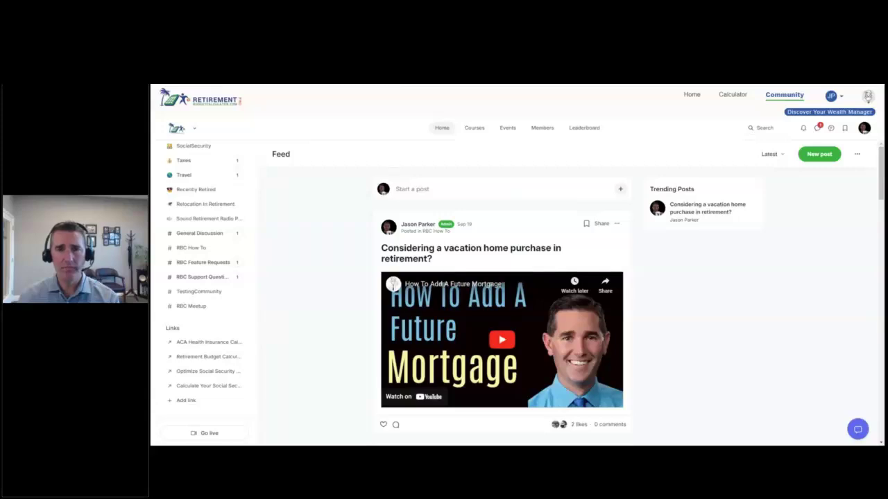
Return to the Calculator's Dashboard and check the Base Scenario's Conversion Strategy entries without saving.
{"action": "key", "text": "ctrl+Tab"}
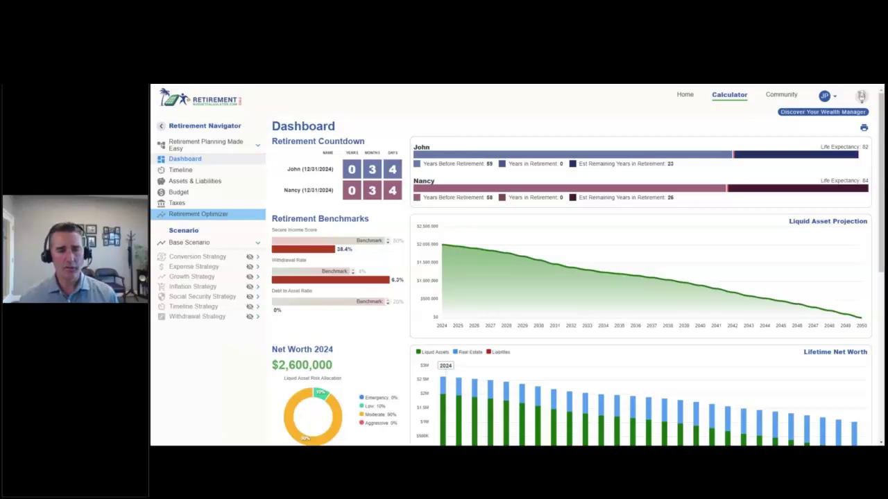
{"action": "left_click", "coordinate": [258, 256]}
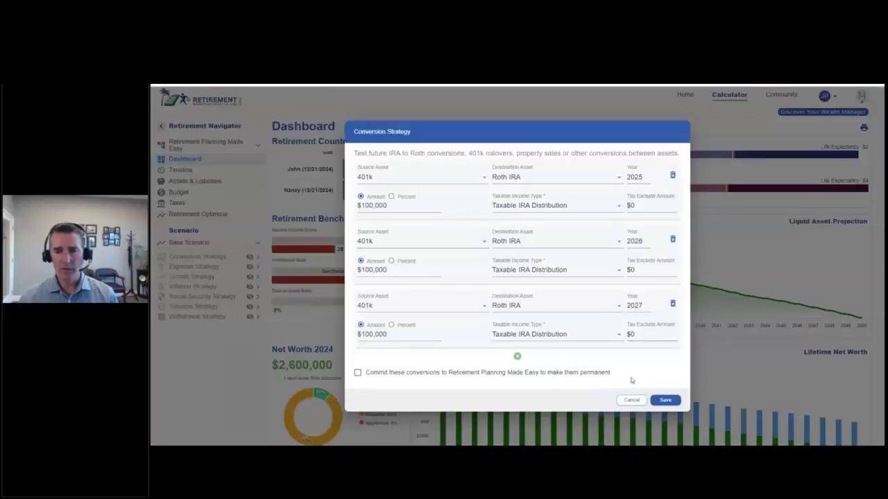
{"action": "left_click", "coordinate": [633, 401]}
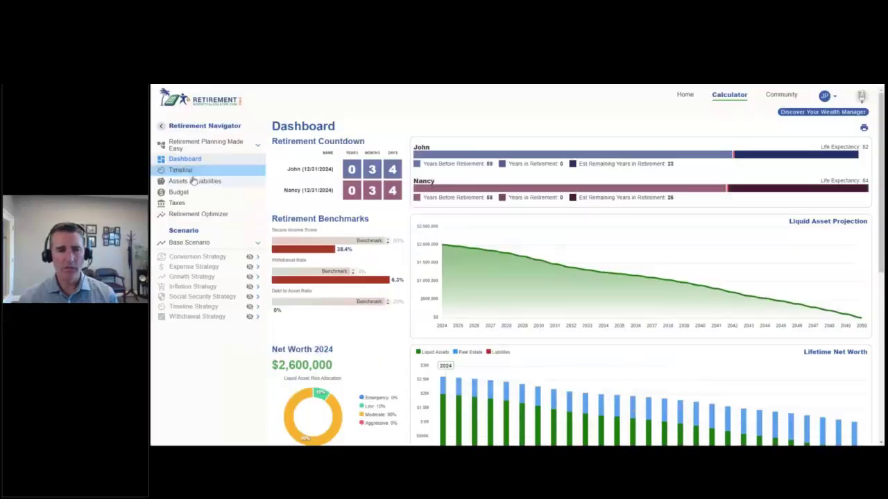
Examine the federal Tax Tables and the Lifetime Tax view, including the estimated tax total in the Lifetime Tax Details.
{"action": "left_click", "coordinate": [189, 204]}
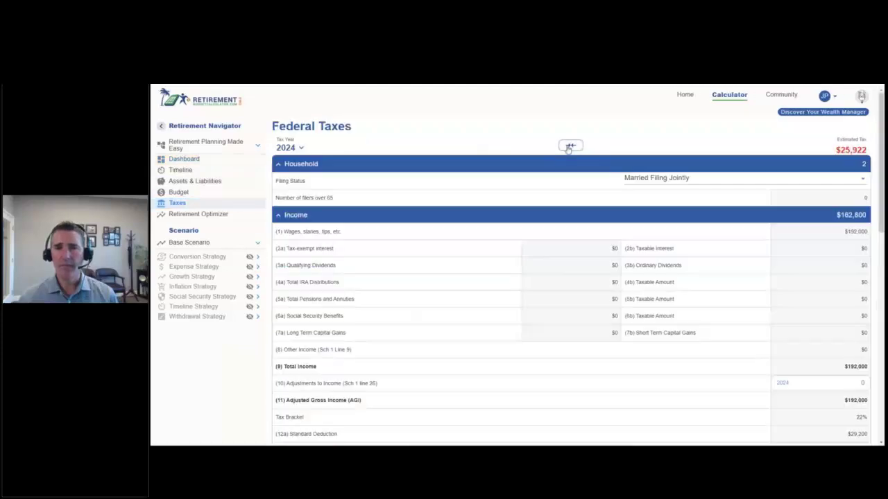
{"action": "left_click", "coordinate": [627, 131]}
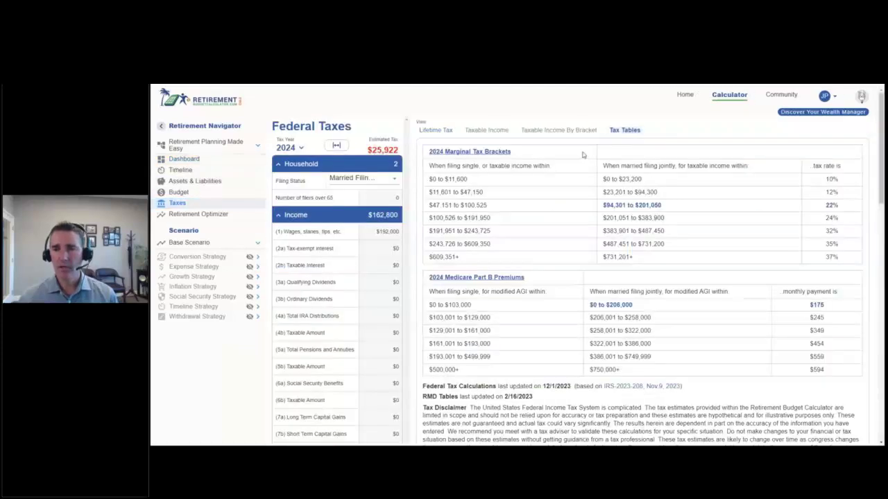
{"action": "left_click", "coordinate": [445, 131]}
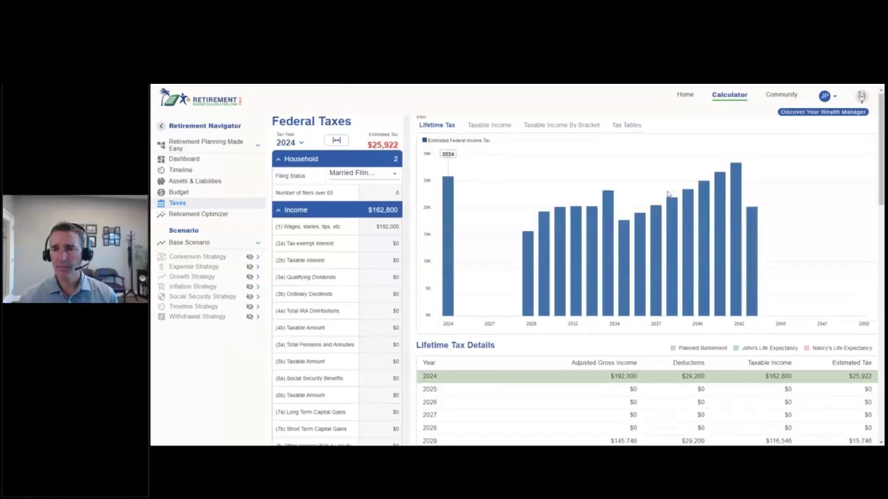
{"action": "scroll", "coordinate": [694, 229], "scroll_direction": "down", "scroll_amount": 8}
{"action": "scroll", "coordinate": [720, 265], "scroll_direction": "down", "scroll_amount": 1}
{"action": "left_click_drag", "start_coordinate": [872, 348], "coordinate": [845, 347]}
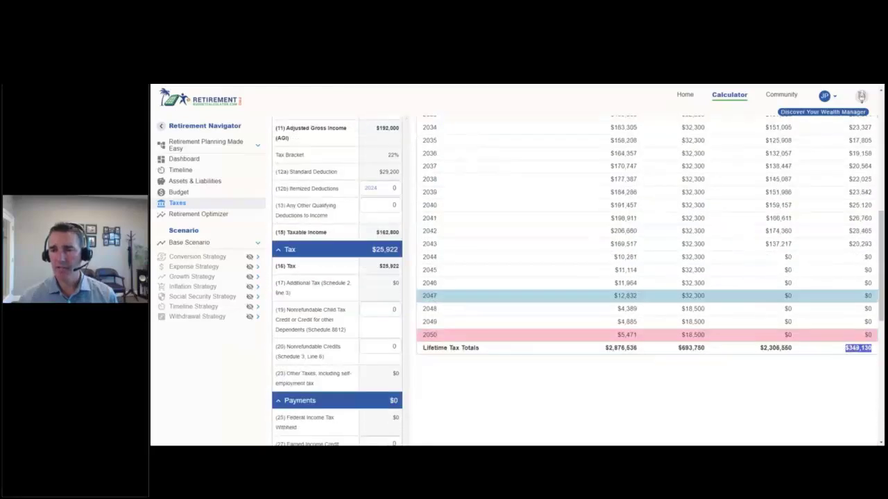
Compare the lifetime tax totals with the Conversion Strategy on and off, and review its 401k to Roth IRA conversions without saving.
{"action": "left_click", "coordinate": [249, 258]}
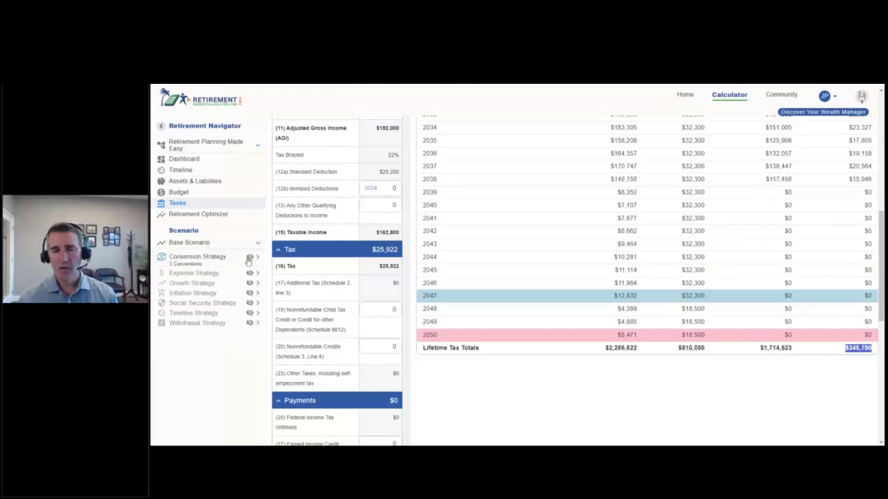
{"action": "left_click", "coordinate": [249, 258]}
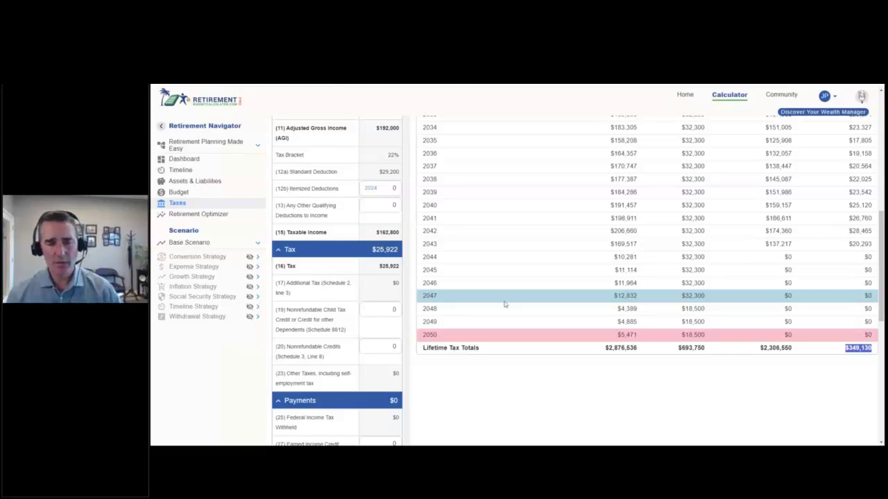
{"action": "scroll", "coordinate": [505, 304], "scroll_direction": "up", "scroll_amount": 5}
{"action": "scroll", "coordinate": [505, 305], "scroll_direction": "up", "scroll_amount": 2}
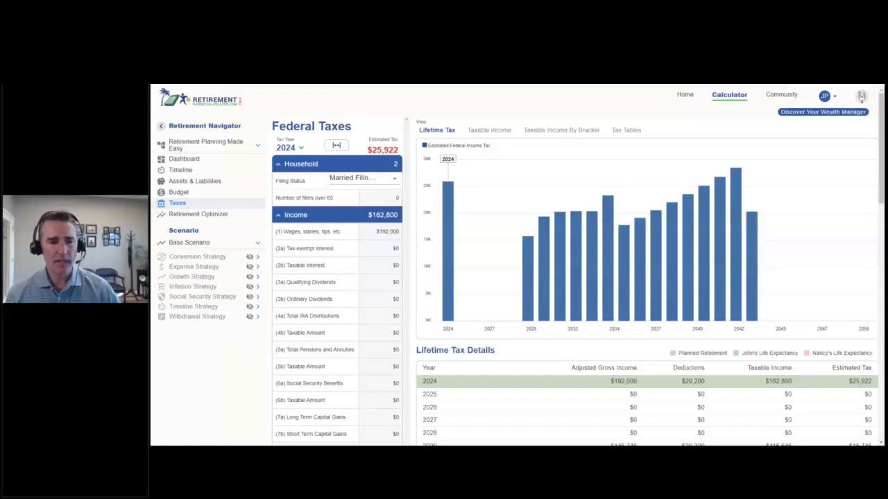
{"action": "left_click", "coordinate": [258, 257]}
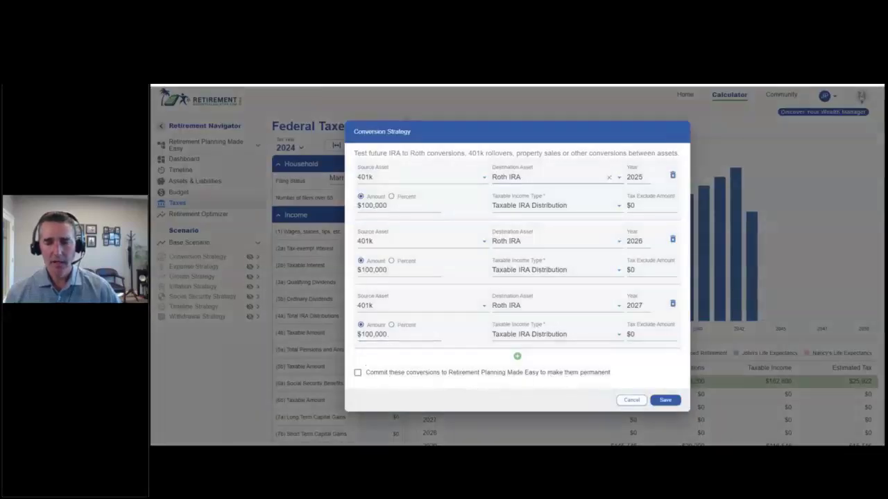
{"action": "left_click", "coordinate": [631, 401]}
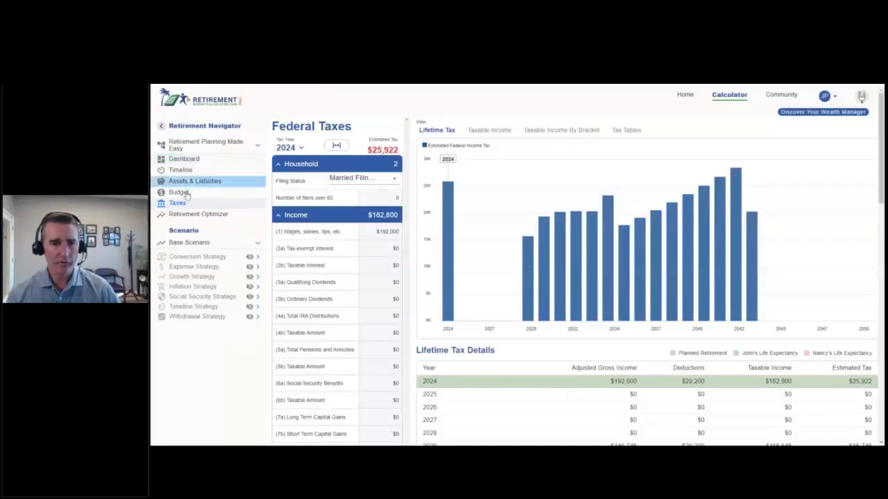
Set the Federal Taxes year to 2025, enable the Conversion Strategy and check the Total IRA Distributions line.
{"action": "left_click", "coordinate": [299, 148]}
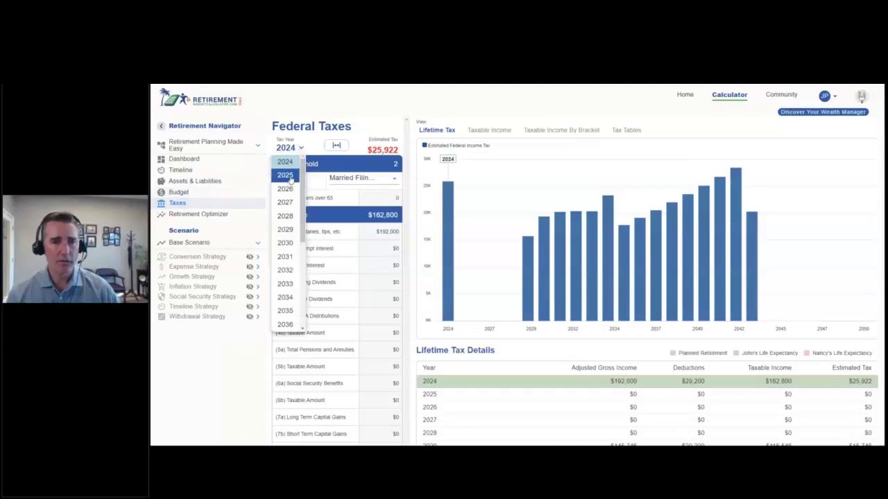
{"action": "left_click", "coordinate": [287, 175]}
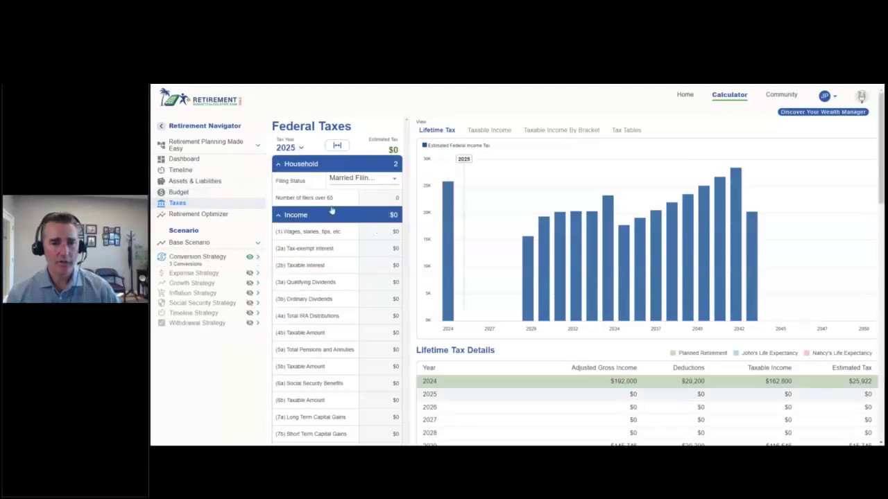
{"action": "left_click", "coordinate": [392, 316]}
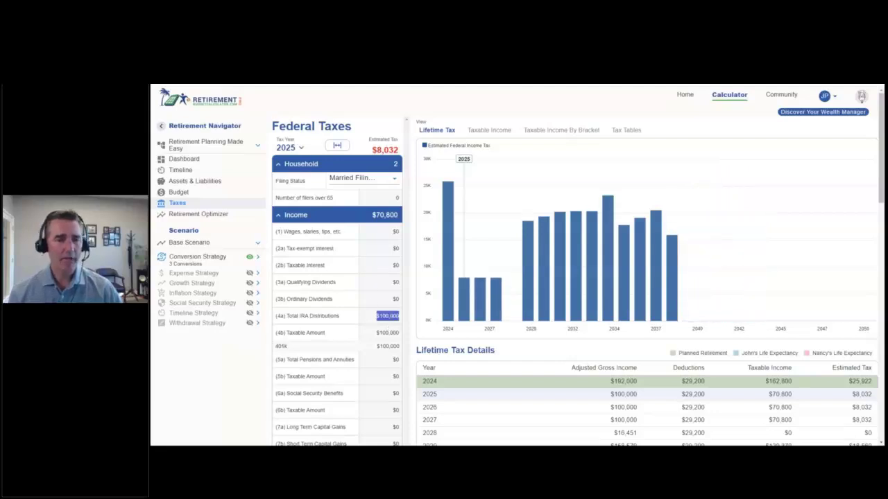